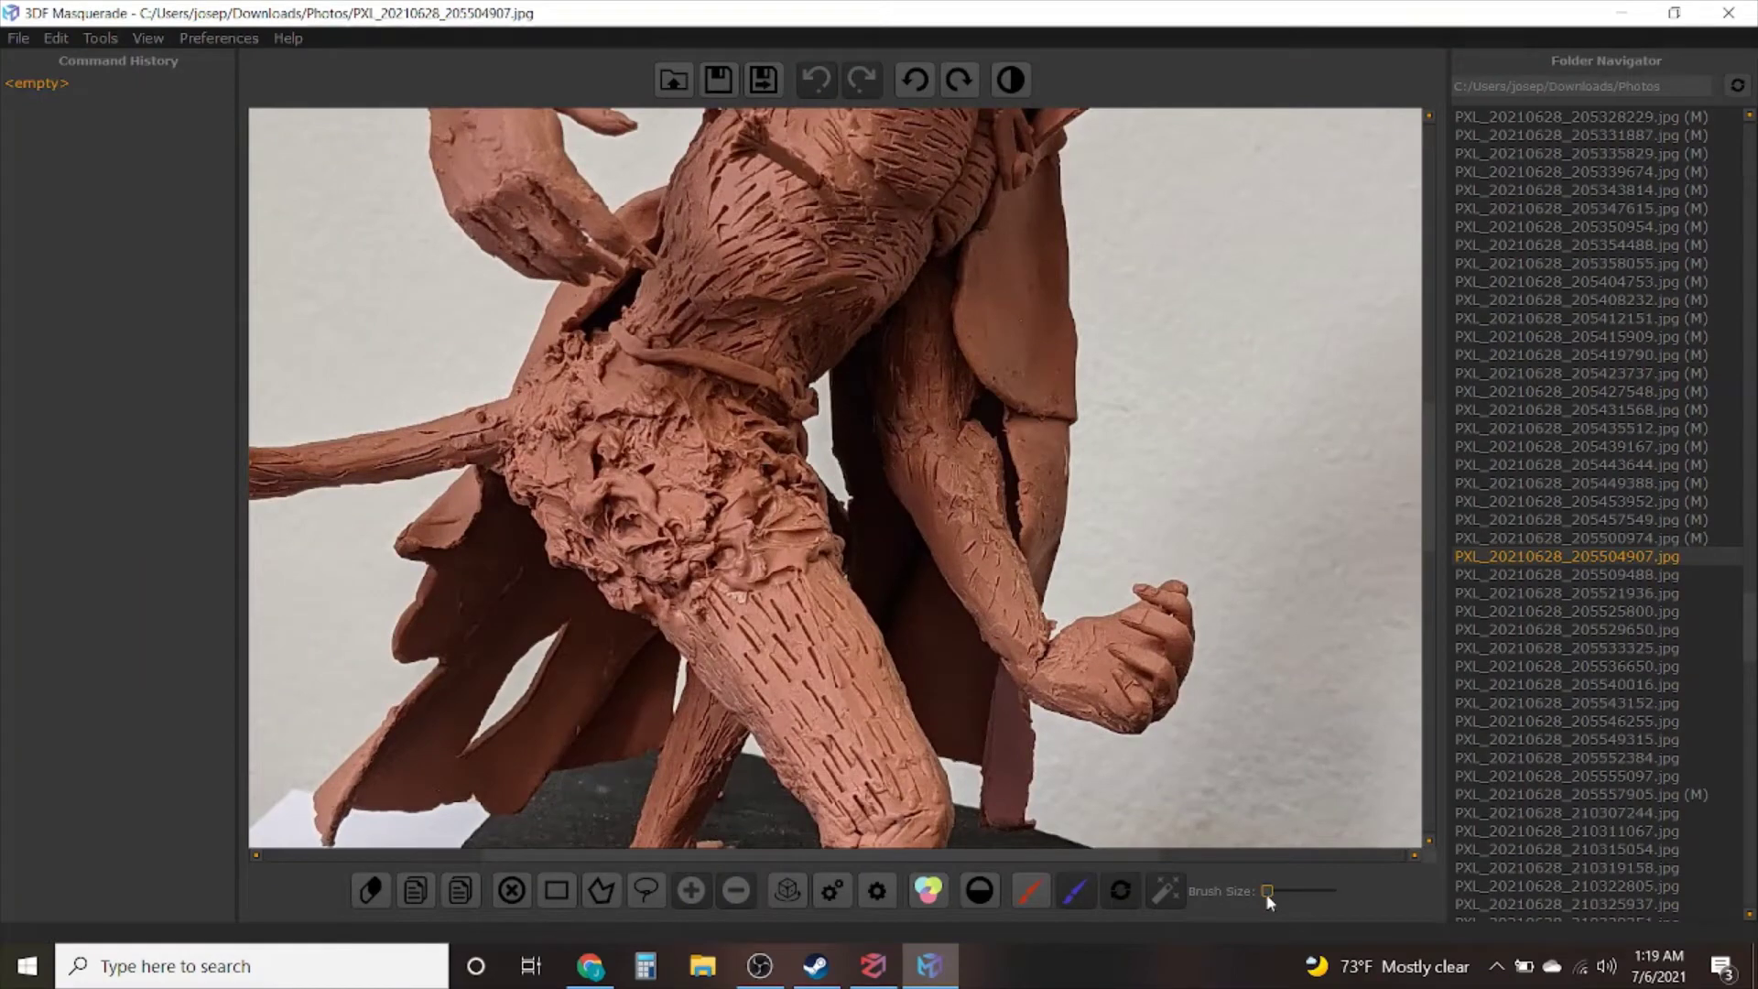
Mark the hole in the cape and the gap between the waist and the arm with background strokes
scroll(524, 693, up, 4)
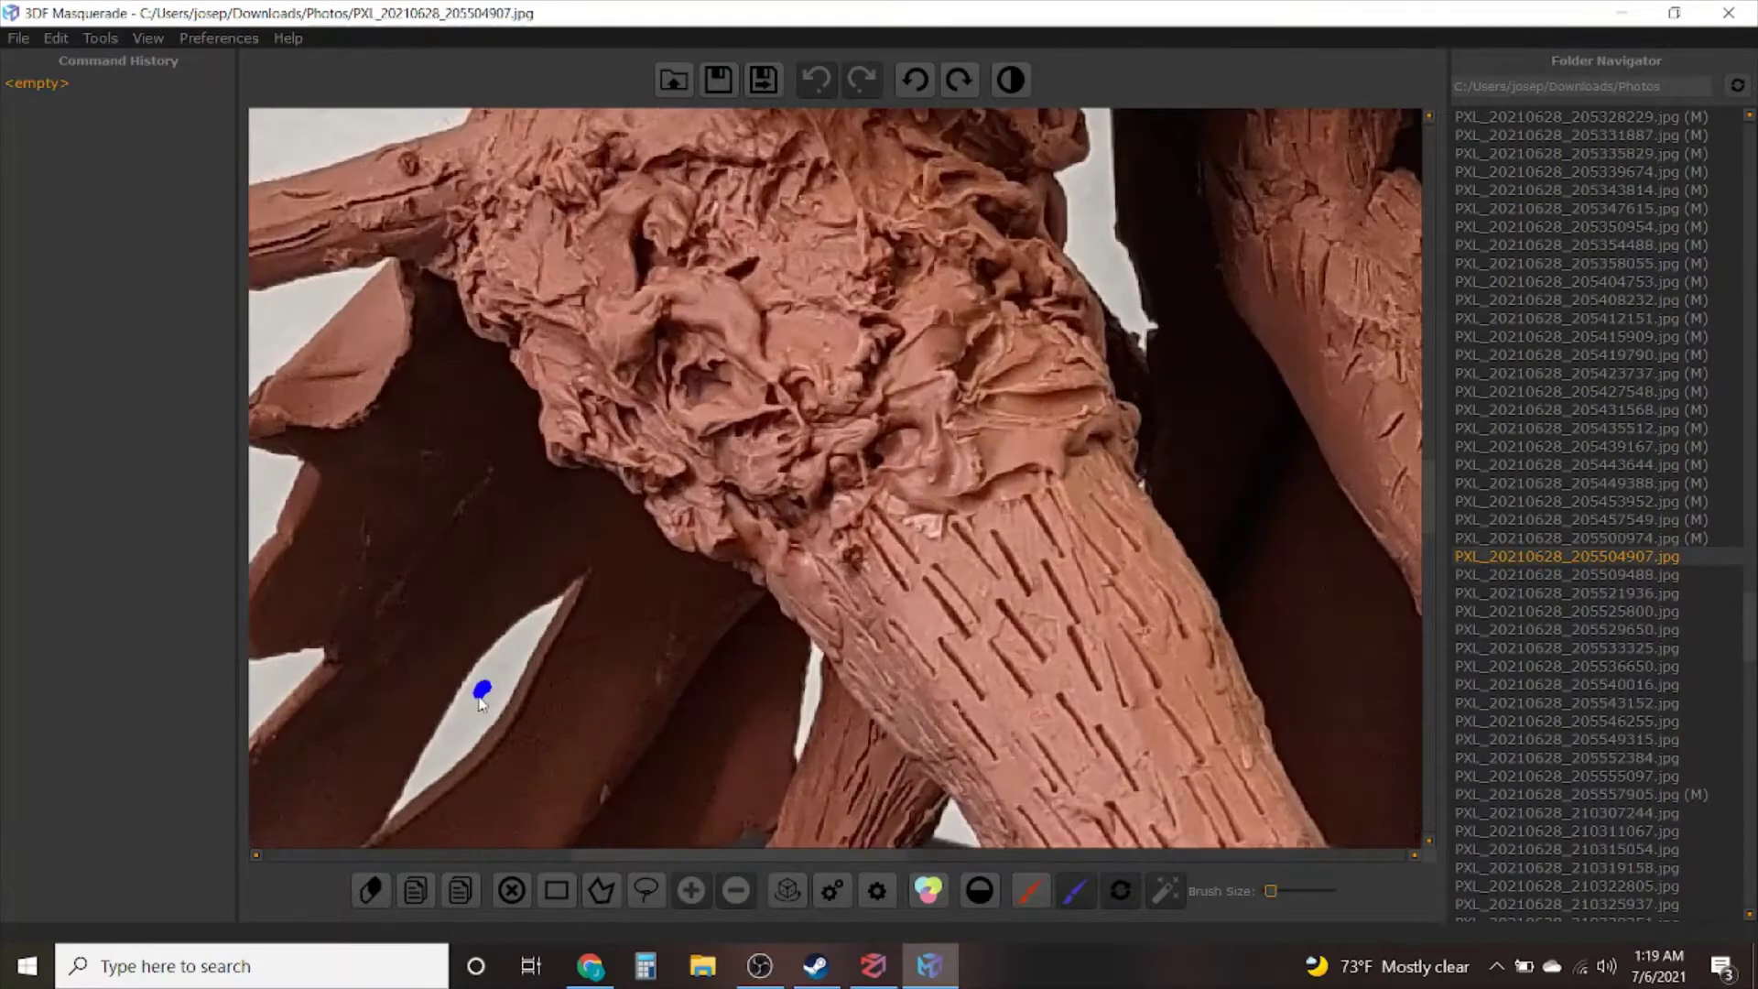
click(481, 693)
scroll(832, 459, up, 2)
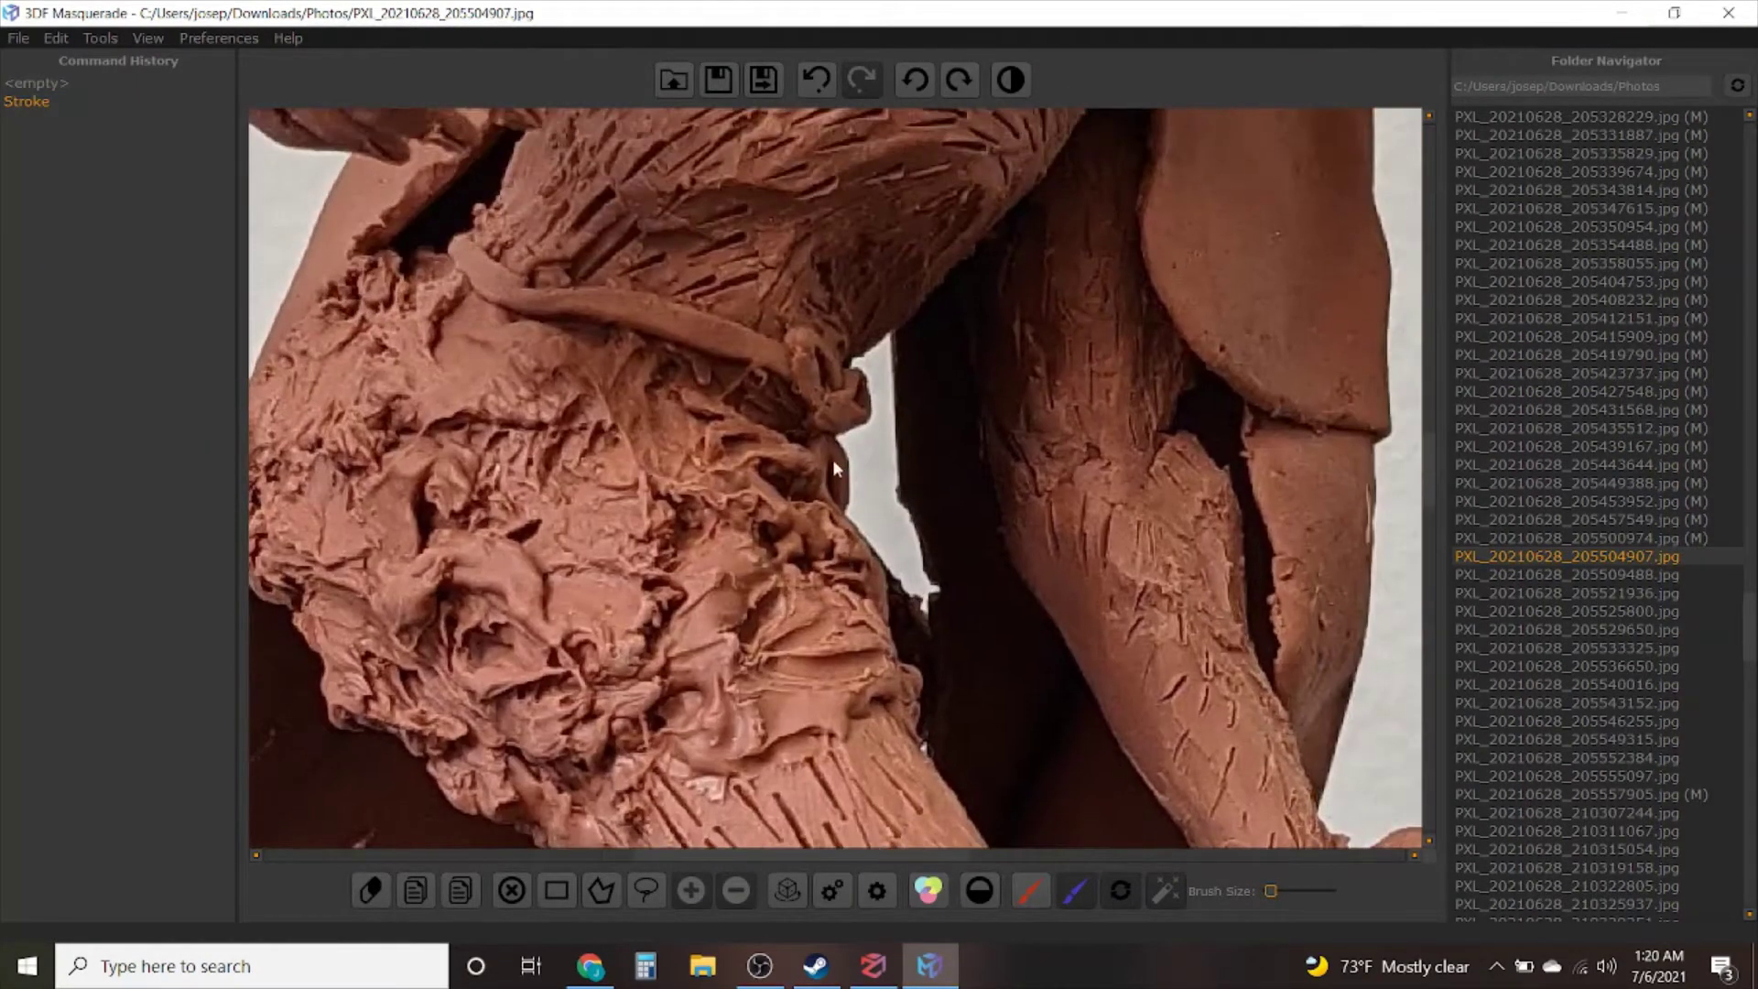
drag(874, 506, 896, 538)
Add background strokes inside the bent arm and in the area between the tail and that arm
scroll(698, 330, down, 3)
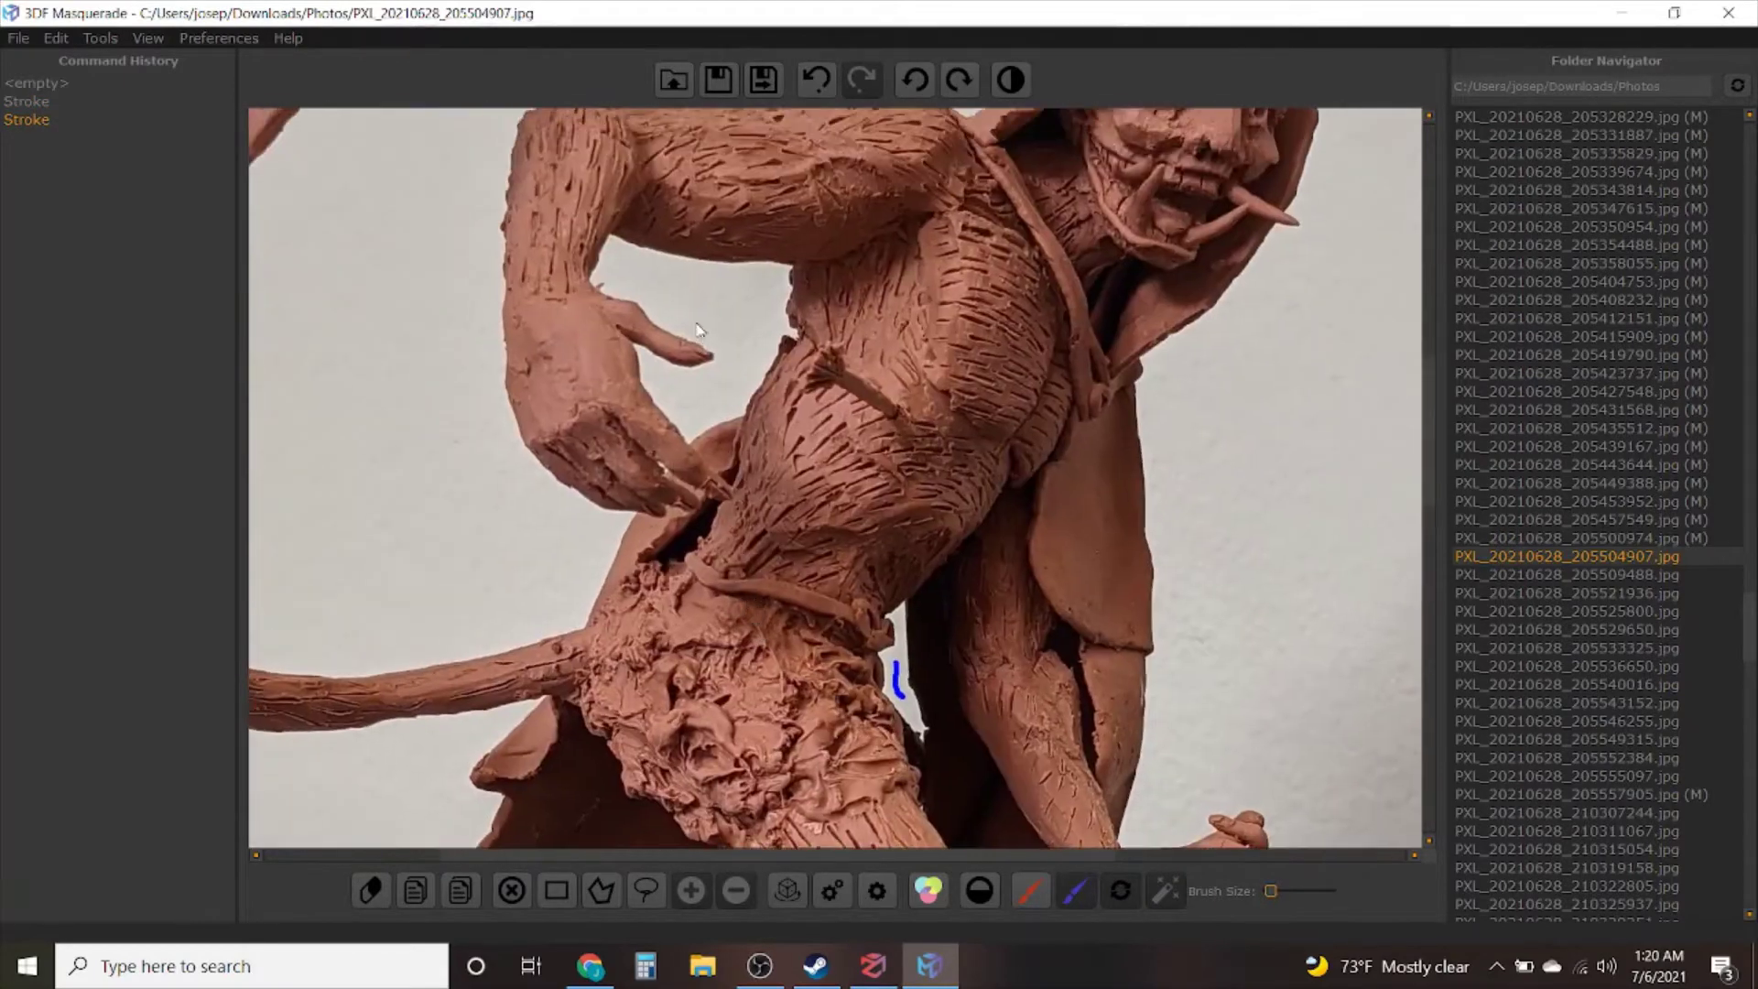
drag(663, 285, 724, 311)
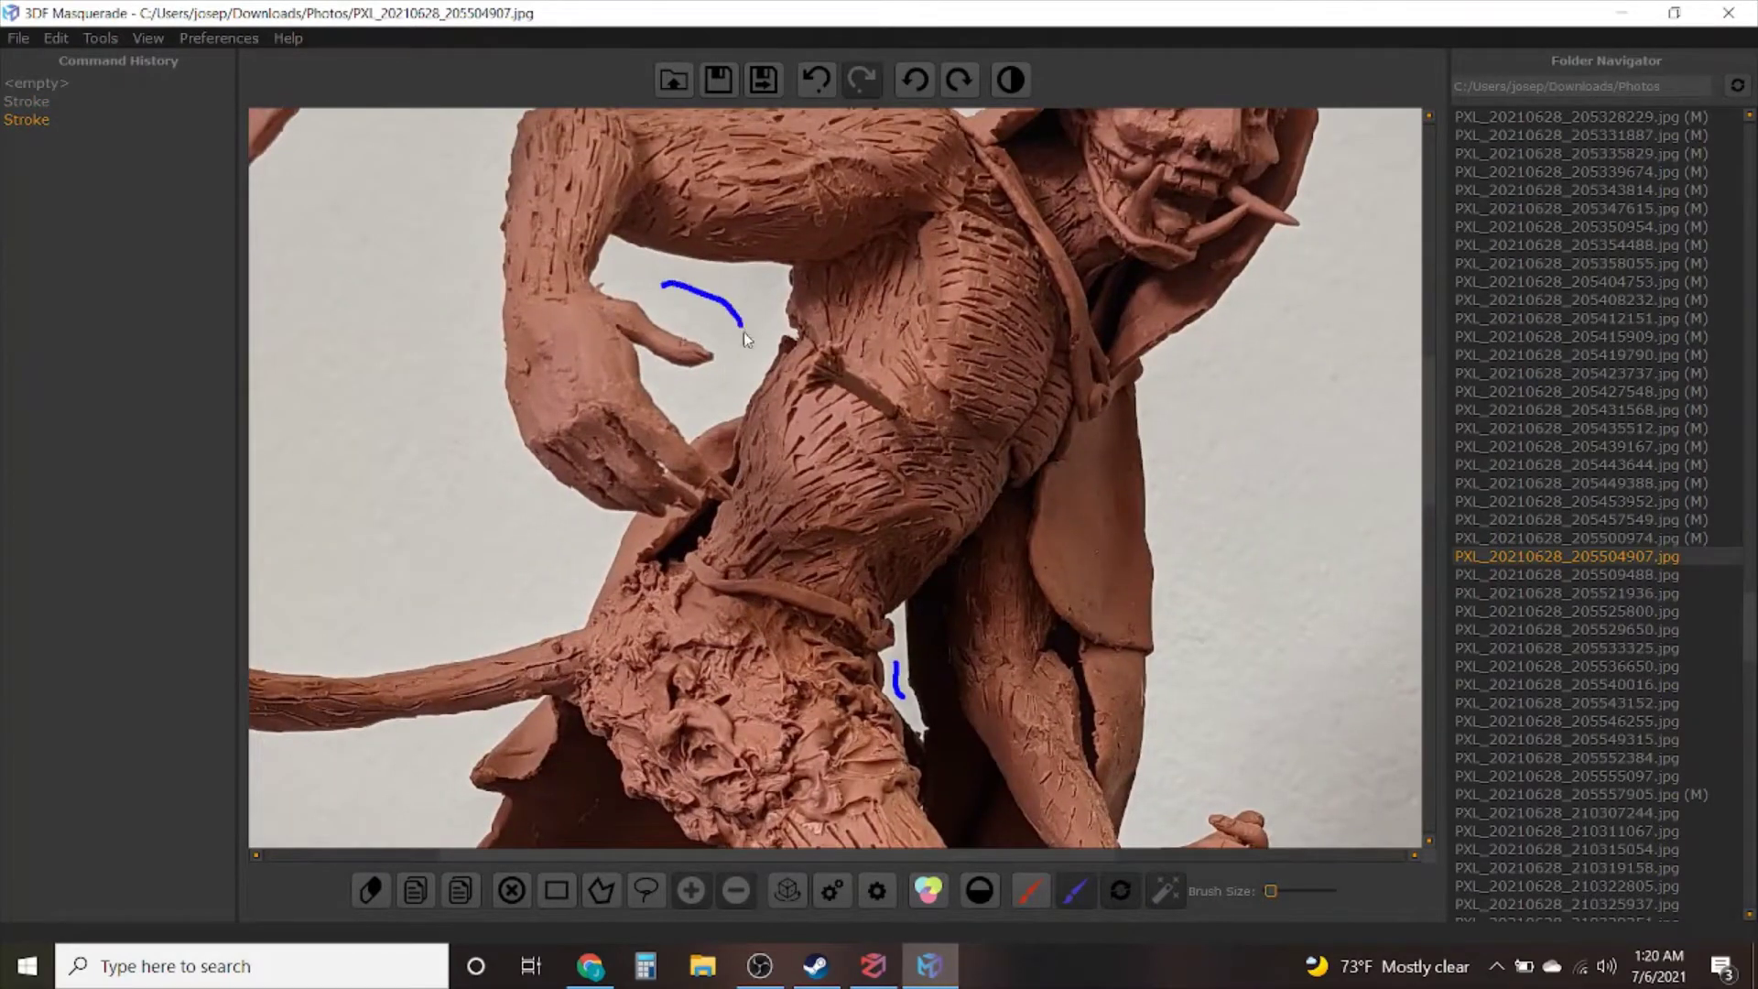
drag(723, 408, 724, 410)
scroll(656, 421, down, 3)
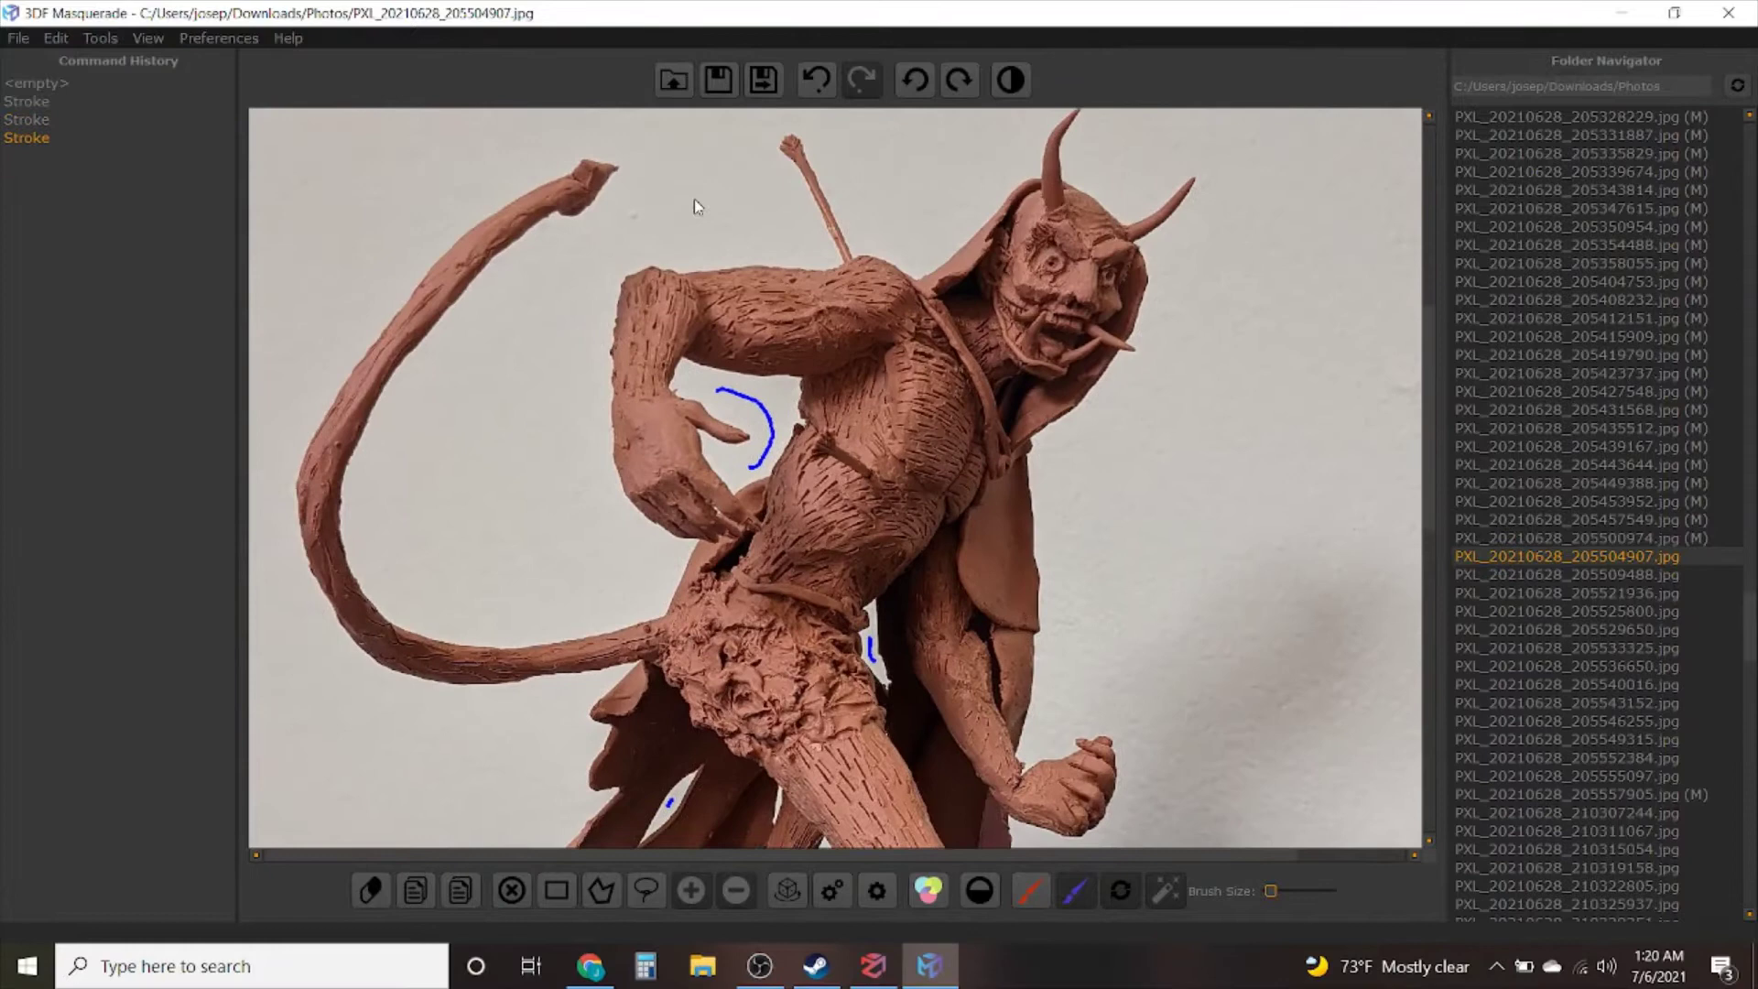
mouse_move(676, 219)
mouse_down()
mouse_move(546, 332)
mouse_move(483, 505)
mouse_up()
Trace one background stroke around the cape's ragged edge, the rear foot and the front leg and foot
scroll(518, 454, down, 3)
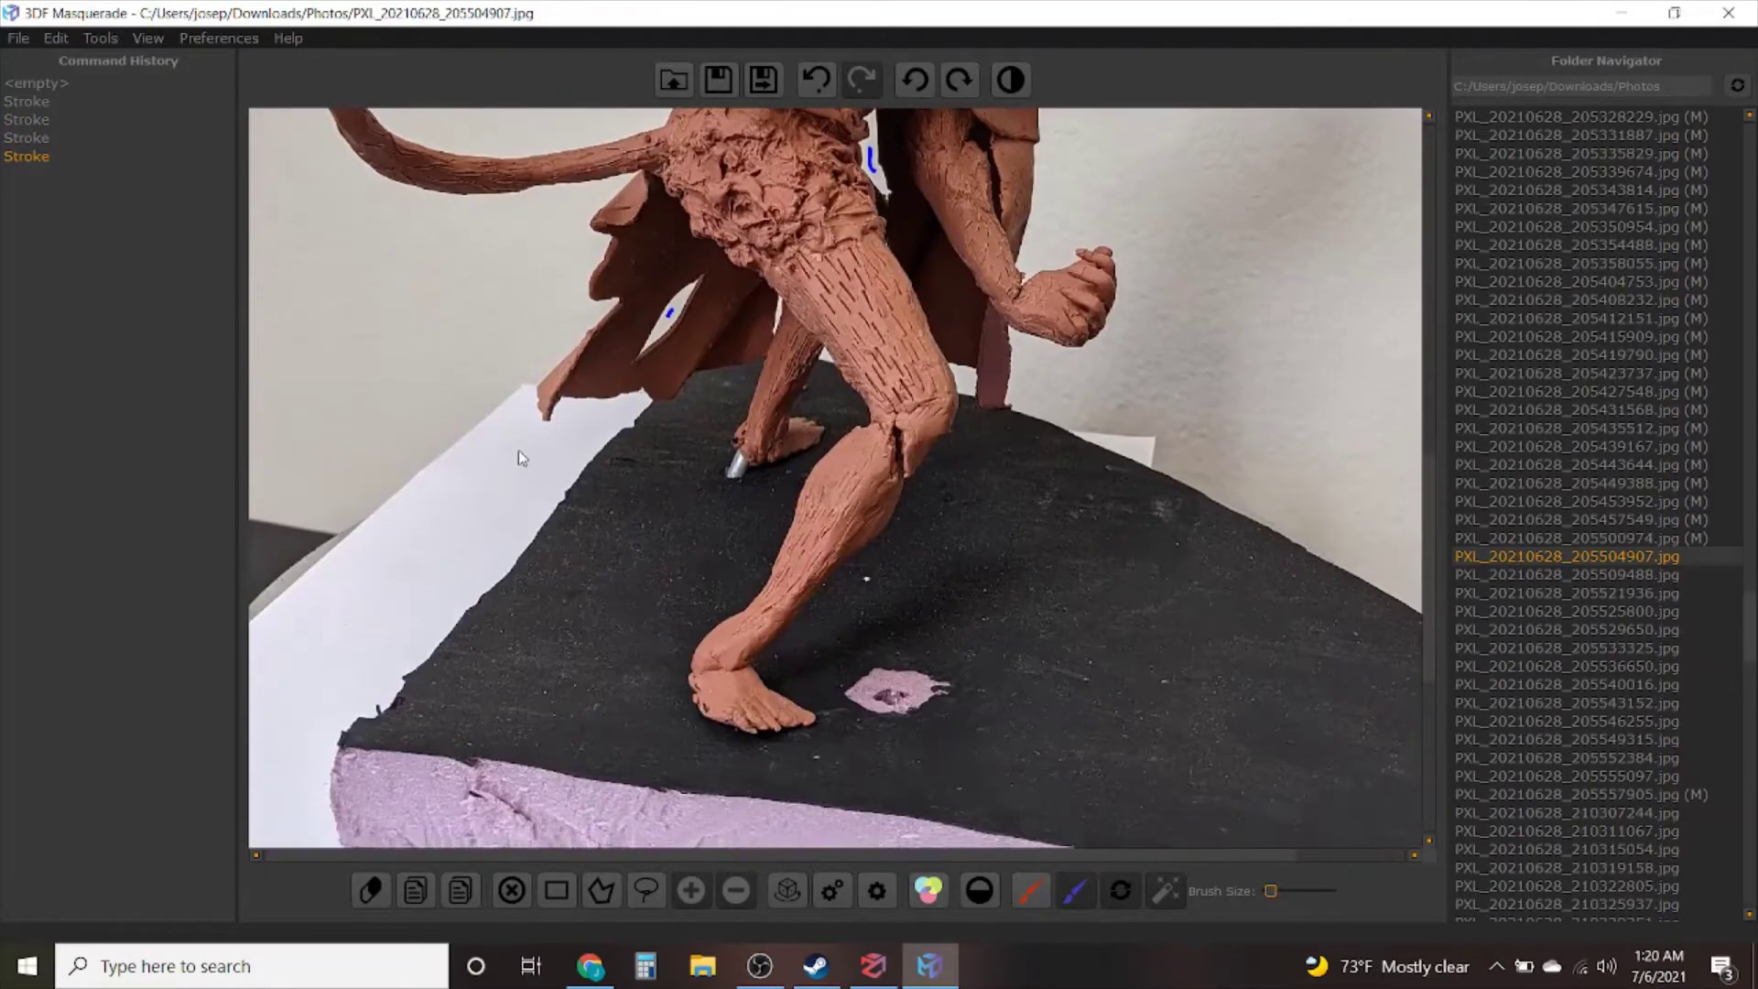
drag(570, 266, 498, 397)
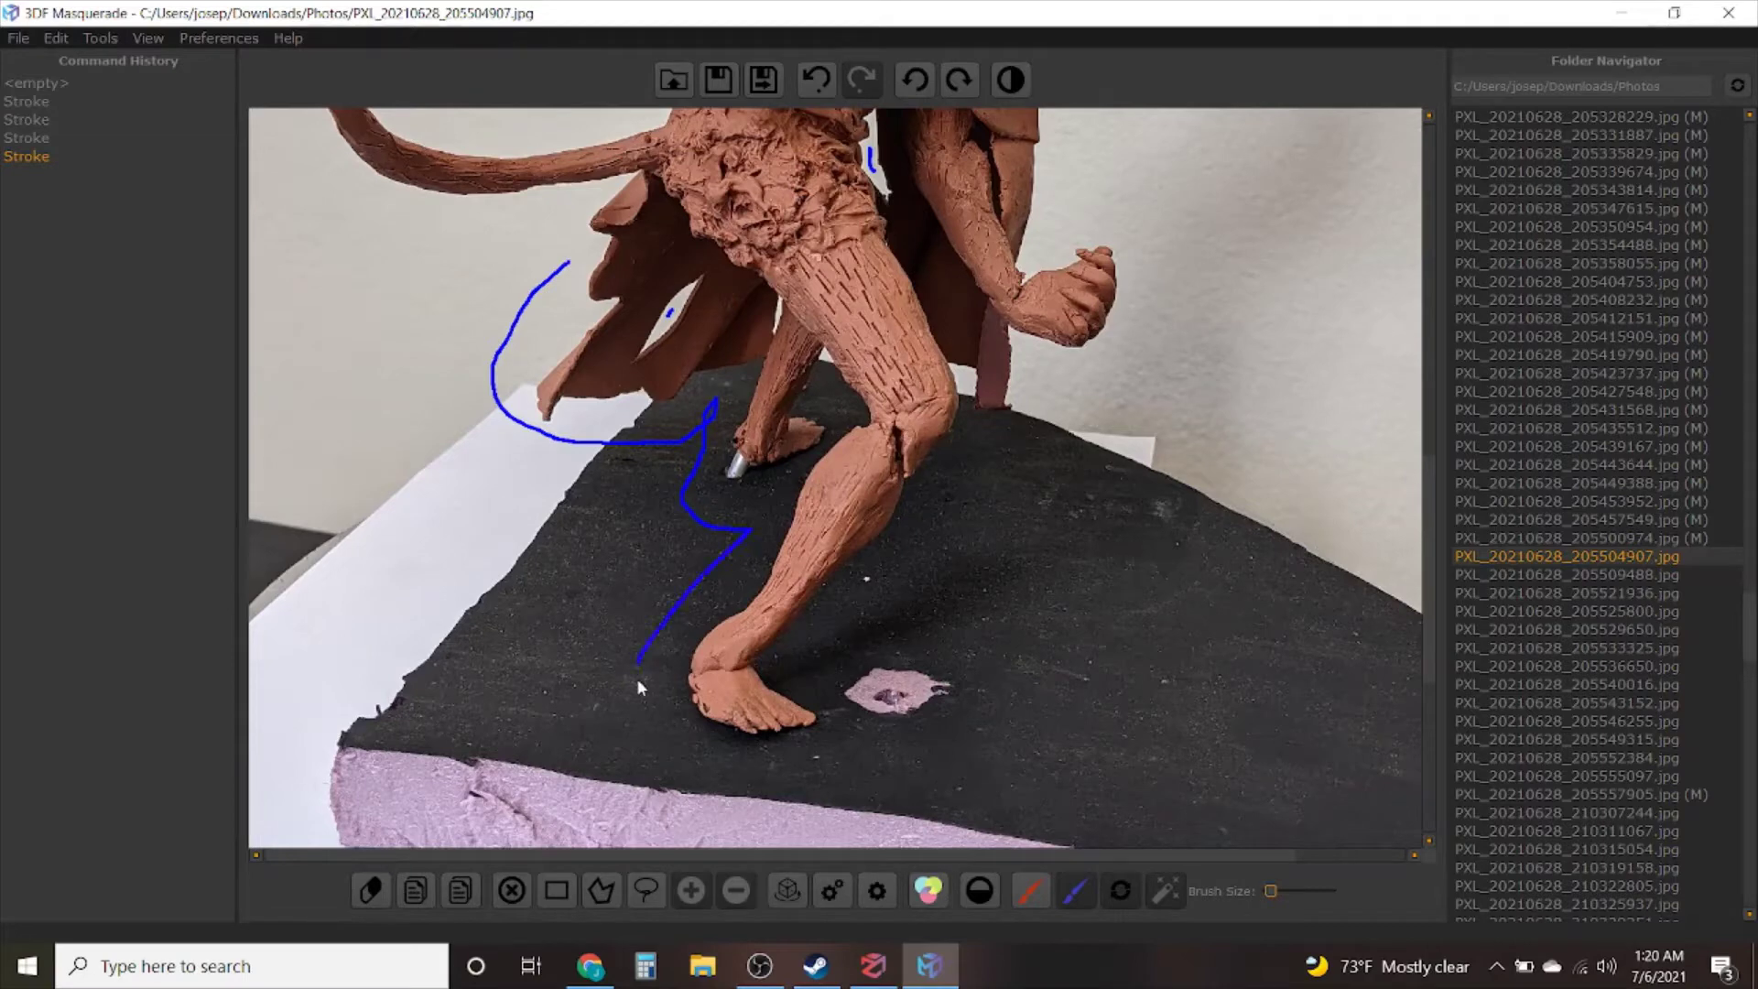
drag(716, 743, 801, 760)
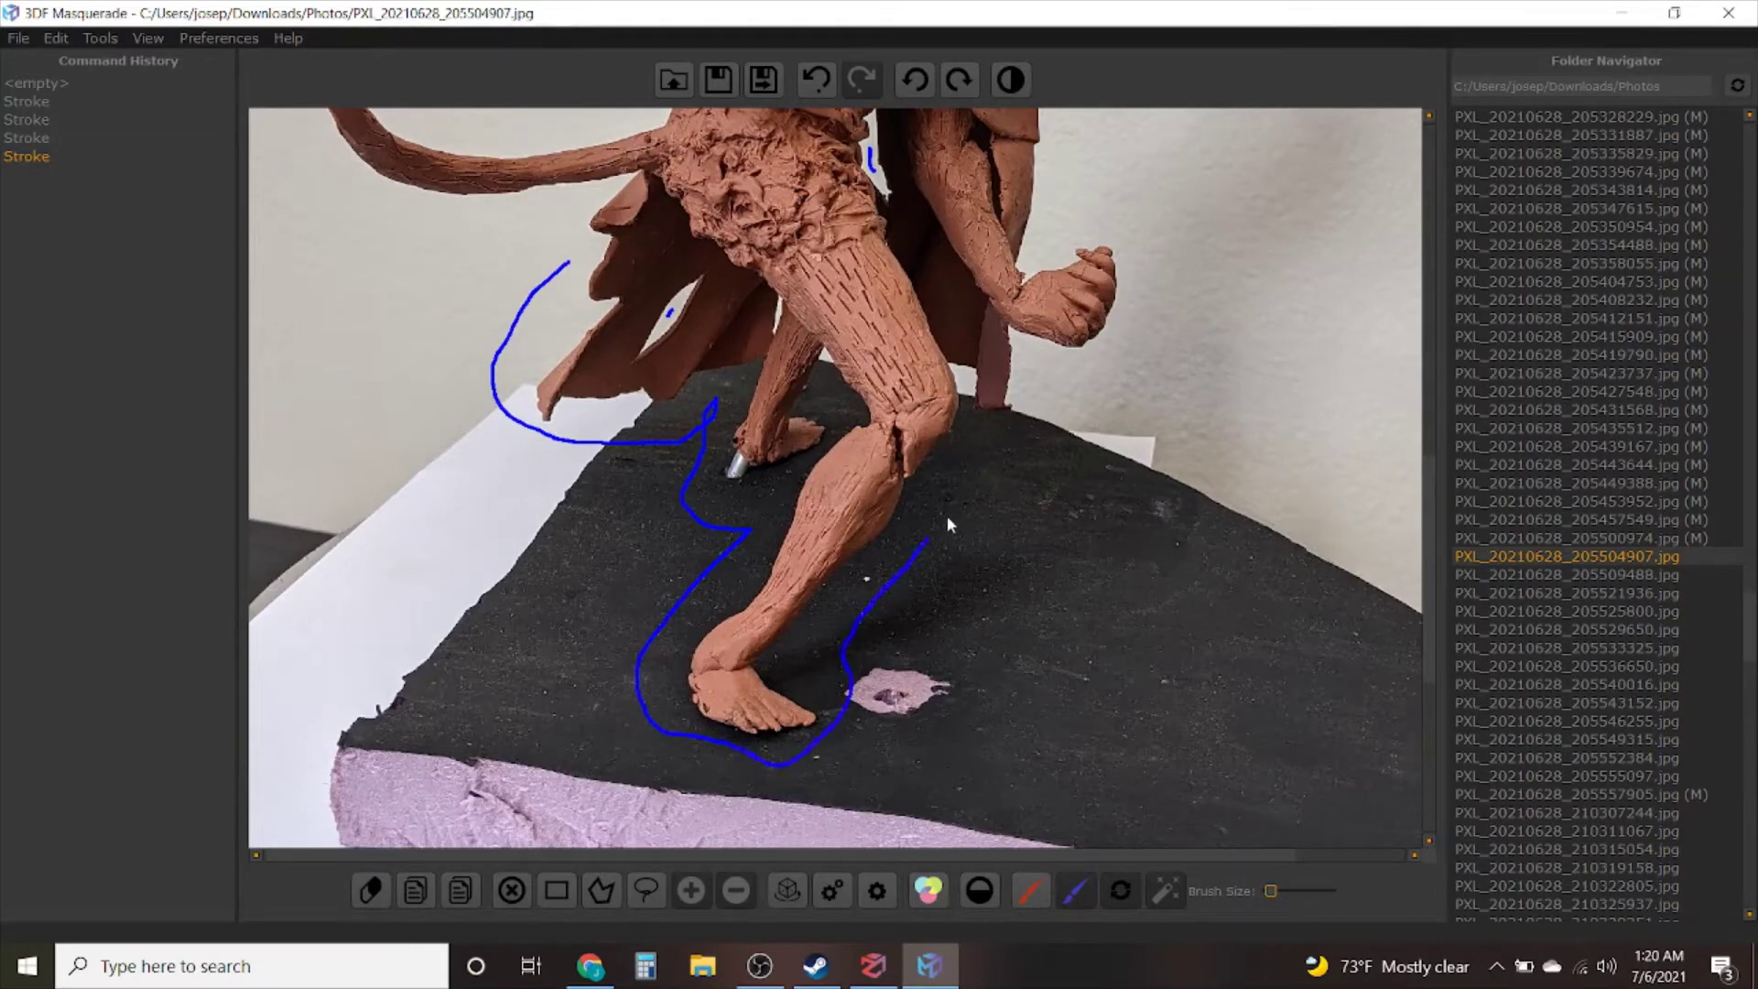
Mark the background between the knee and the hanging cape strip, joining it to the stroke around the leg
scroll(980, 423, up, 5)
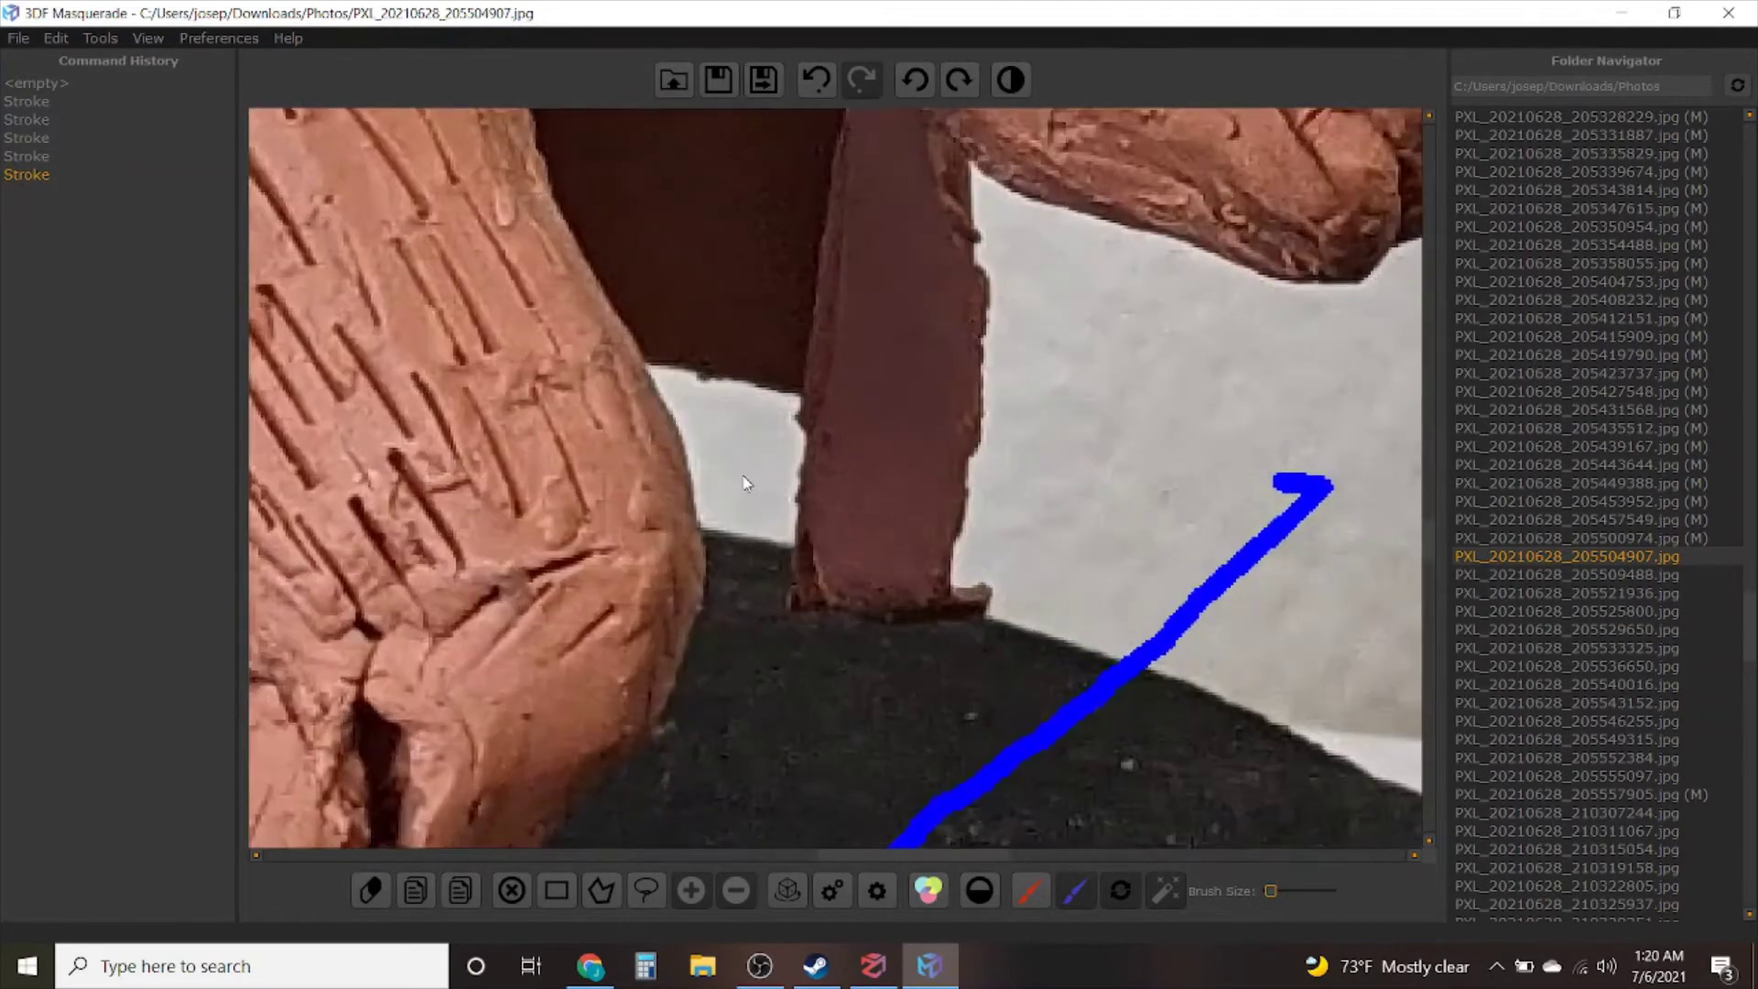
drag(747, 443, 752, 592)
drag(916, 753, 1024, 675)
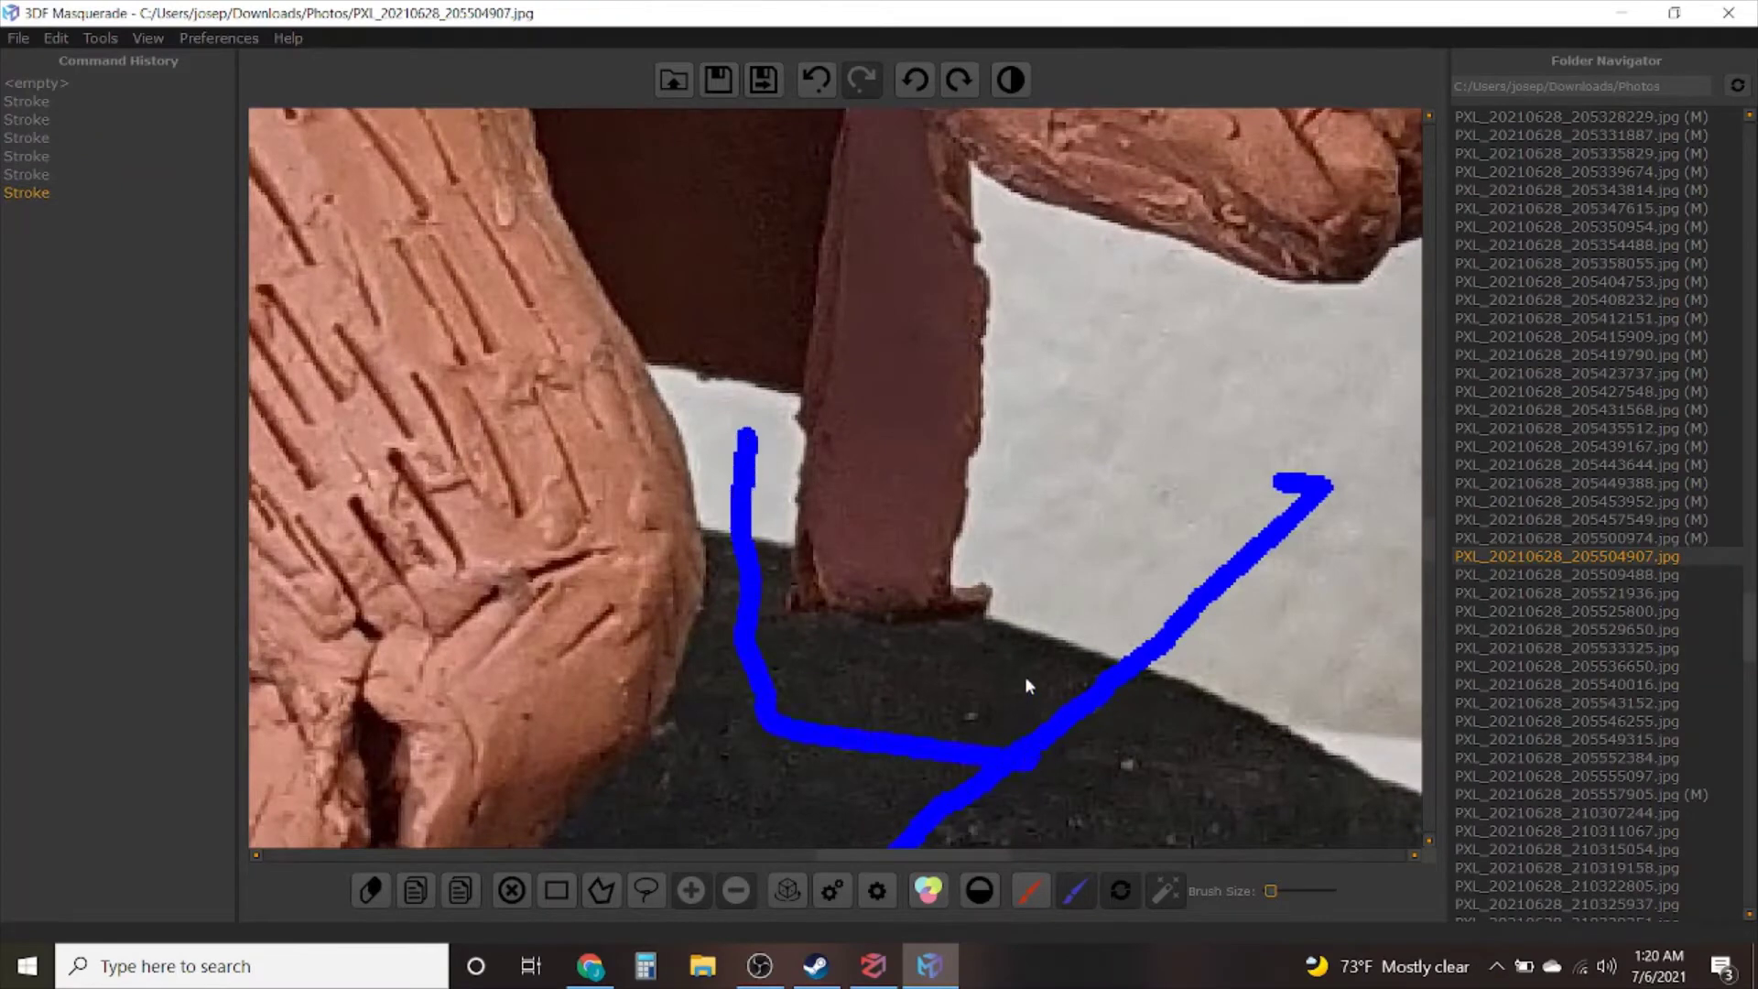
Add background strokes above the clenched fist beside the figure and in the narrow gap between the cape and thigh
scroll(1024, 676, down, 5)
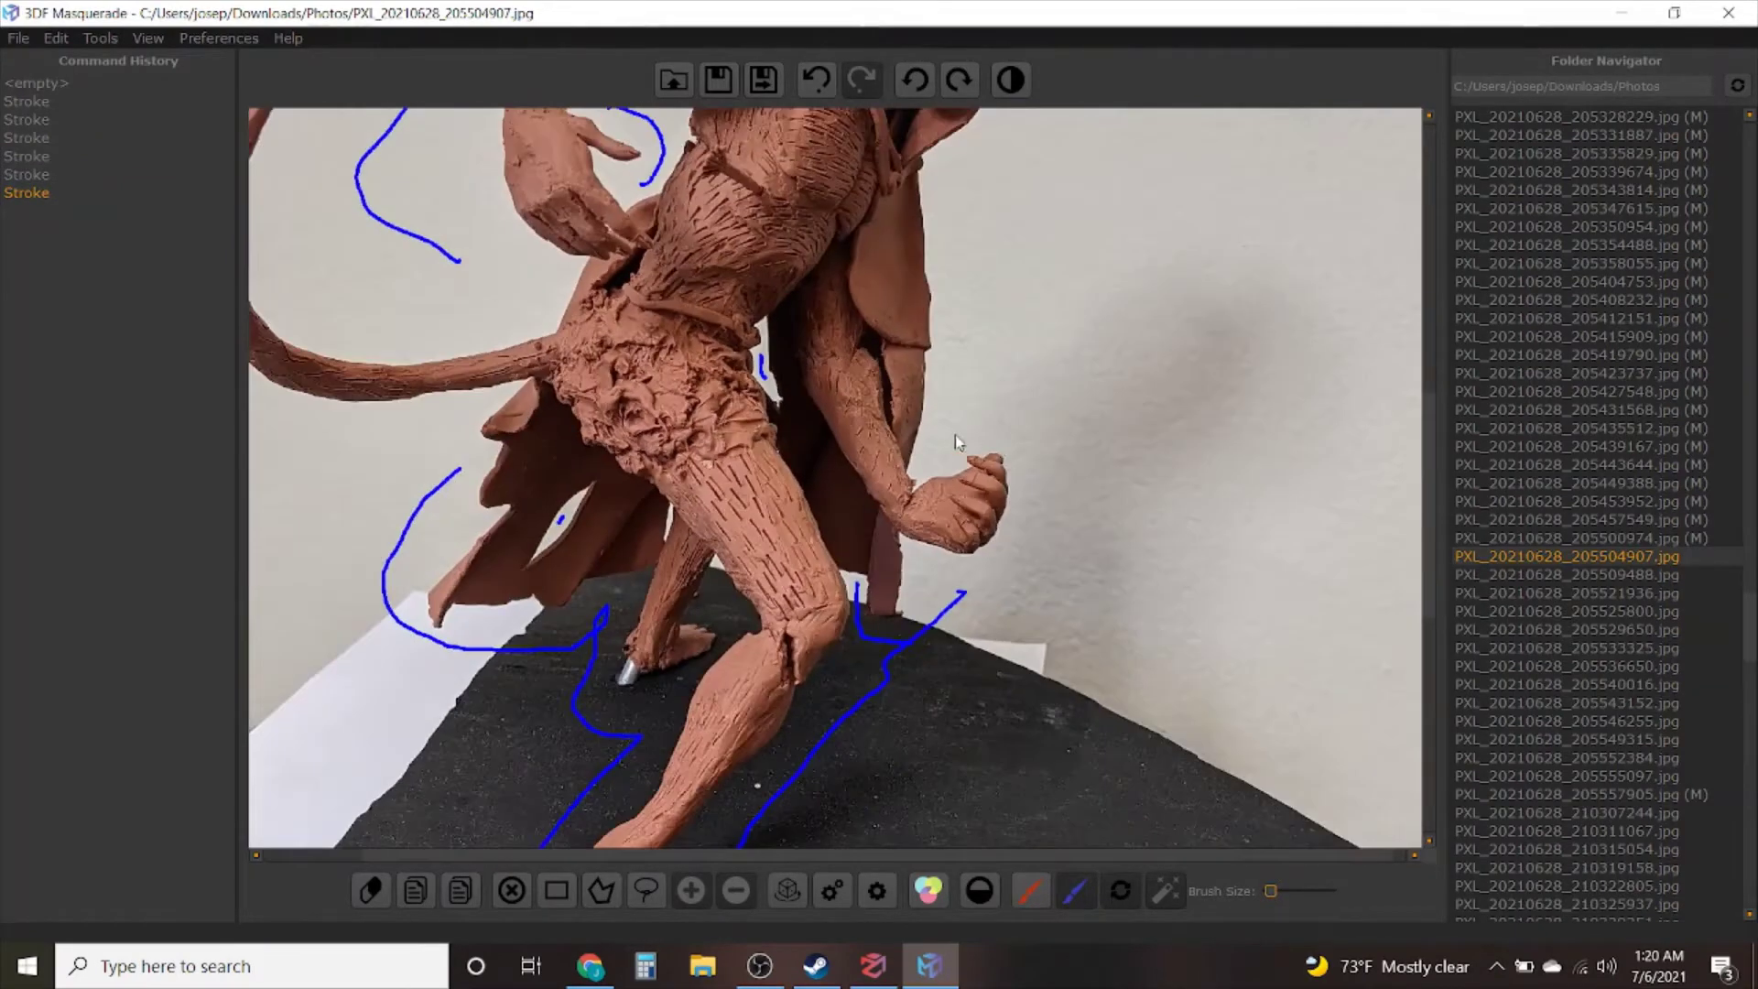
drag(957, 442, 1083, 134)
scroll(1083, 134, down, 5)
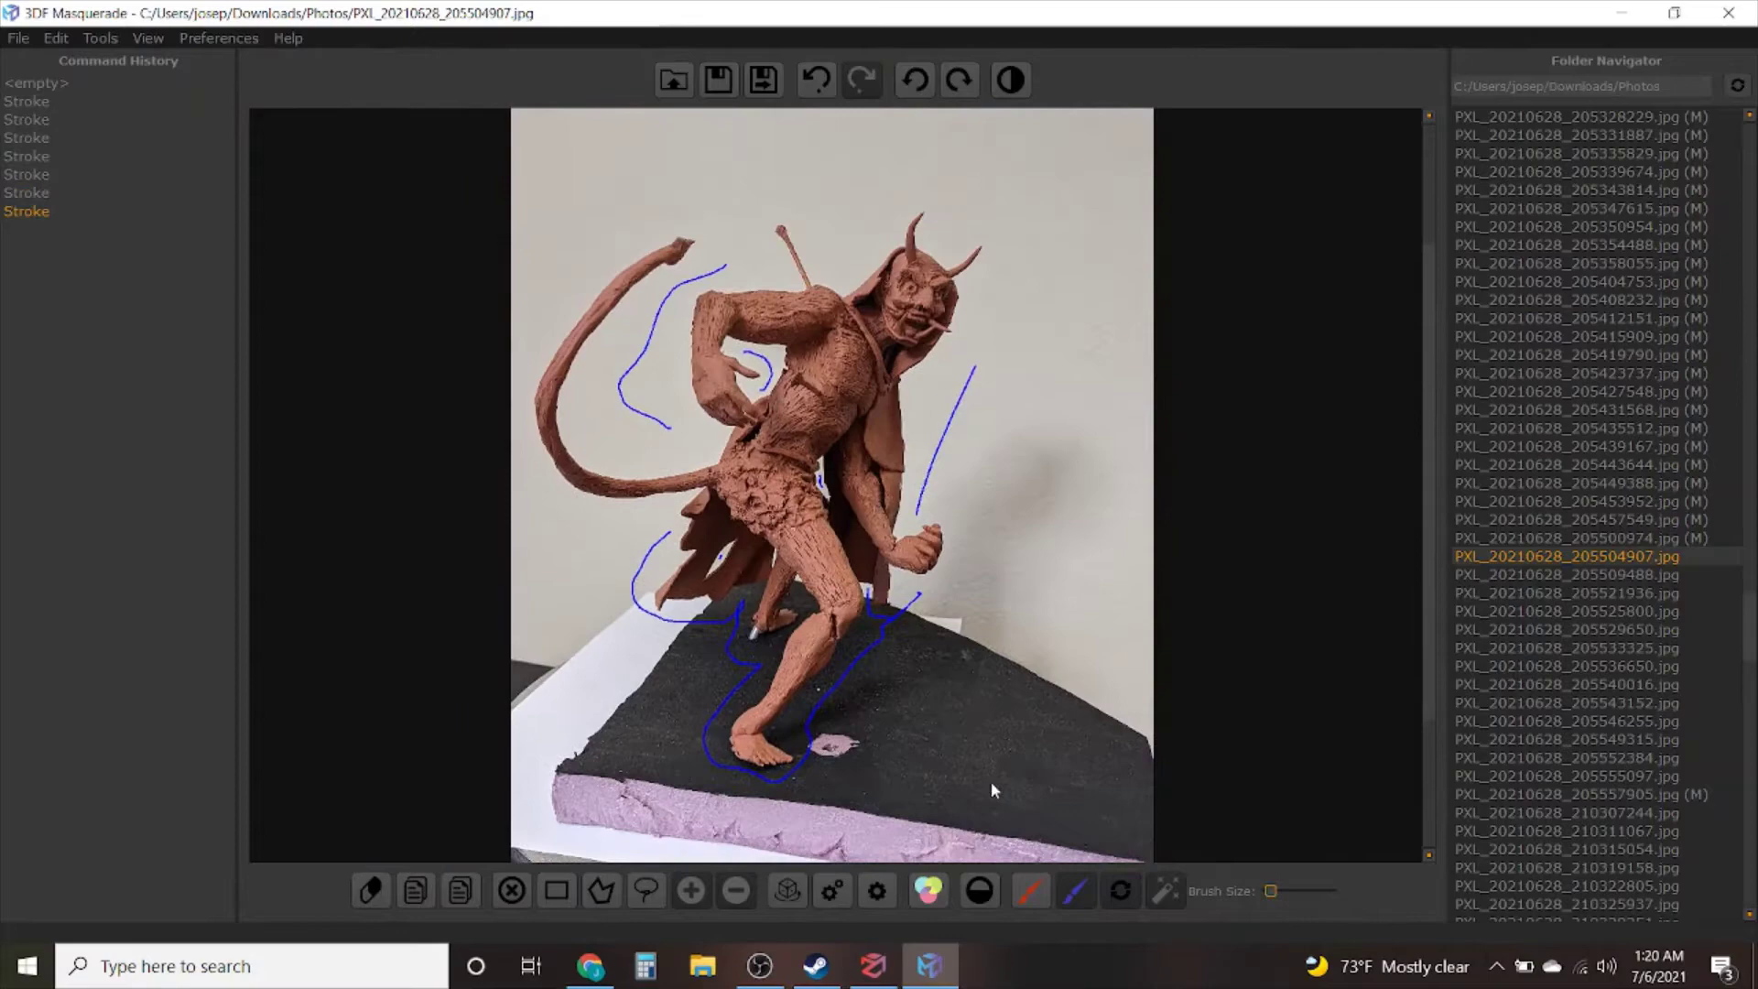
scroll(682, 590, up, 5)
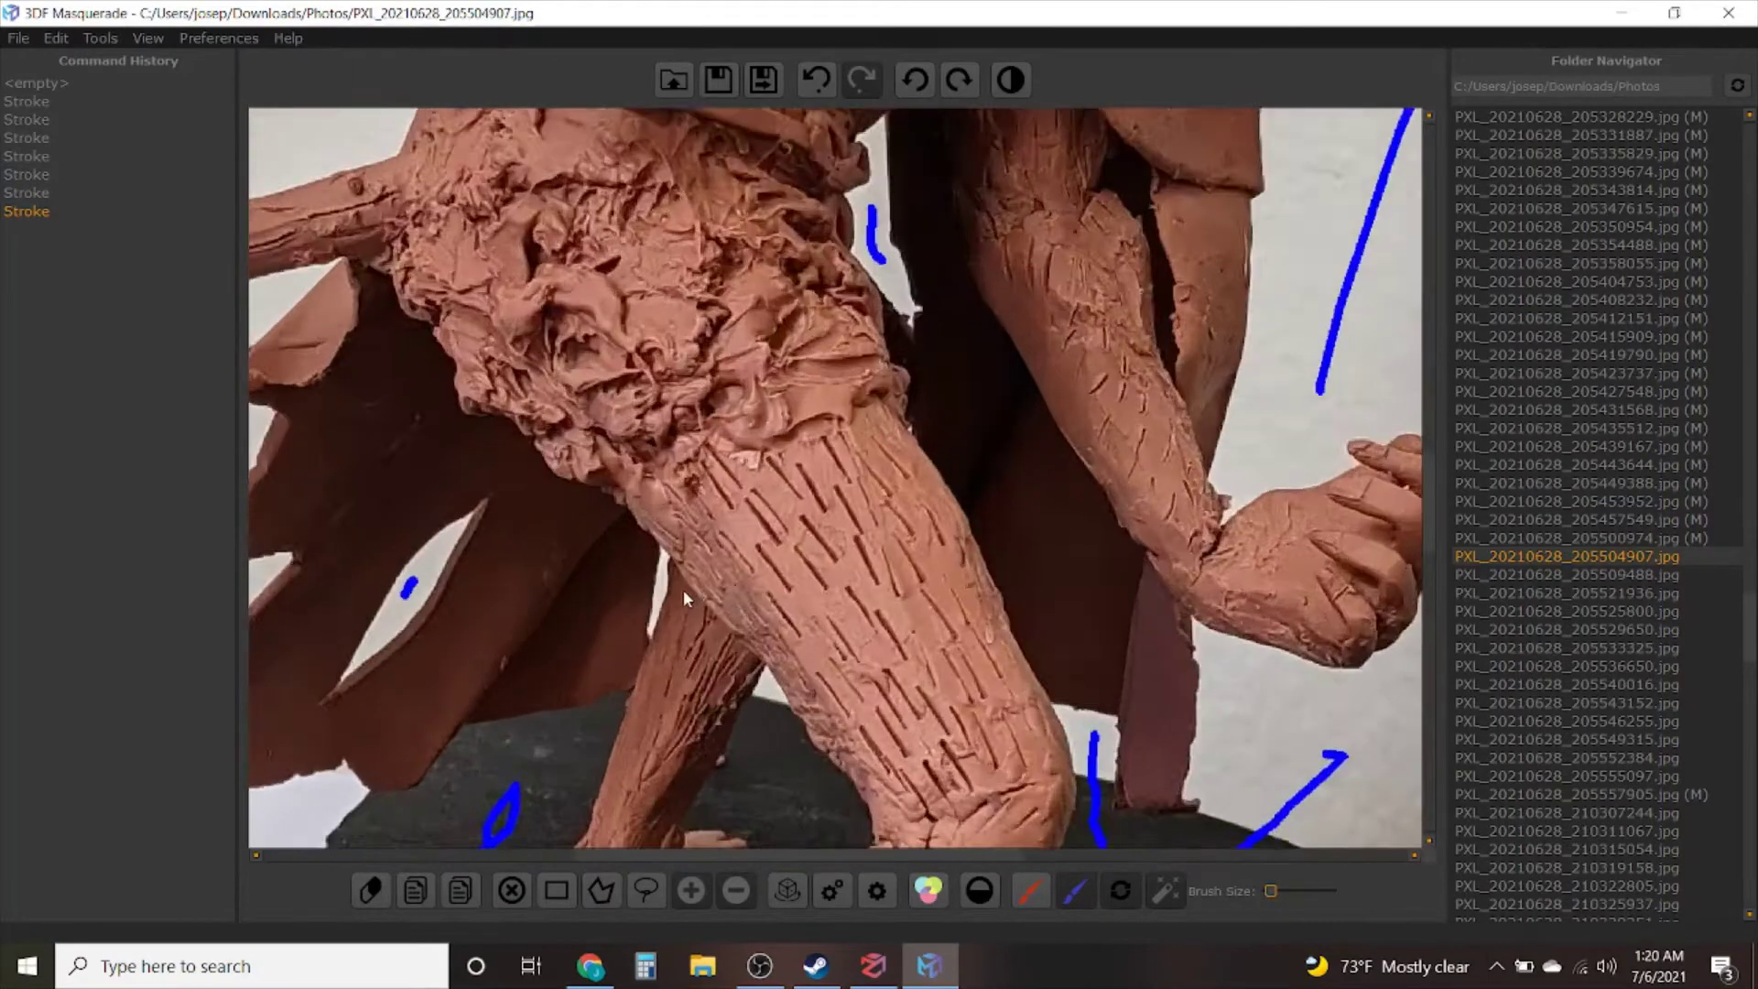
scroll(683, 589, up, 6)
click(697, 600)
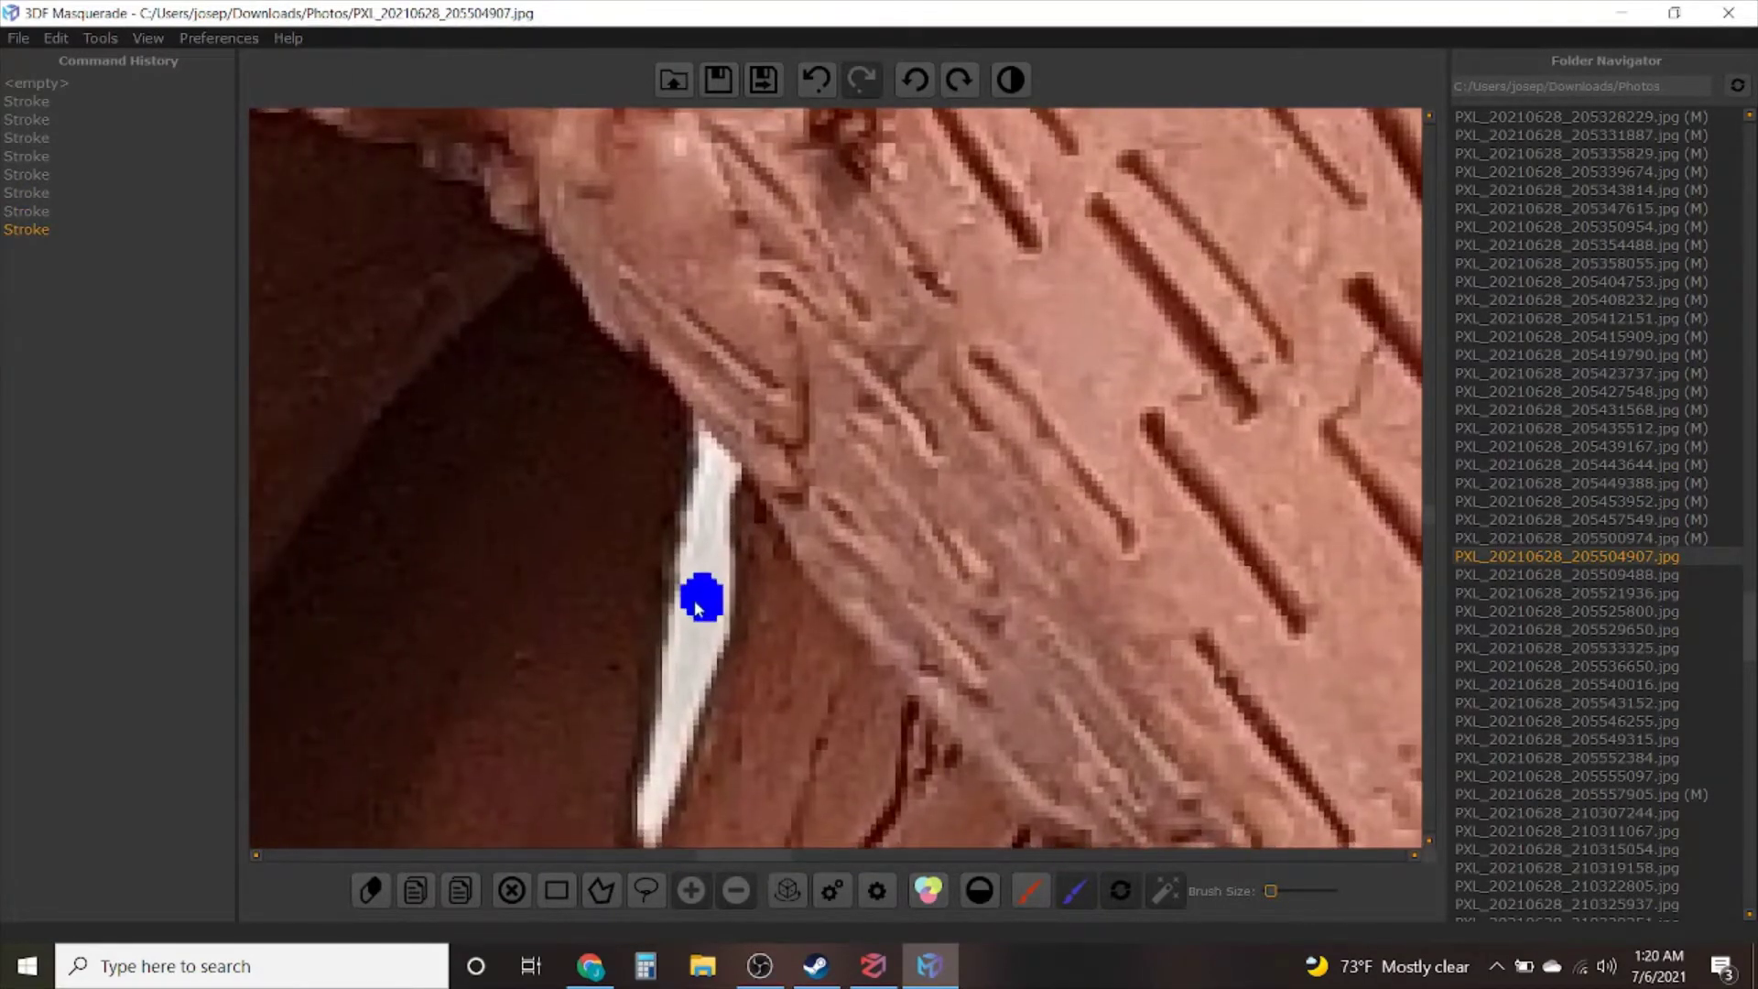
Compute the silhouette by drawing foreground strokes through the cape, hips, both legs, the clenched-fist arm and the torso
scroll(780, 689, down, 6)
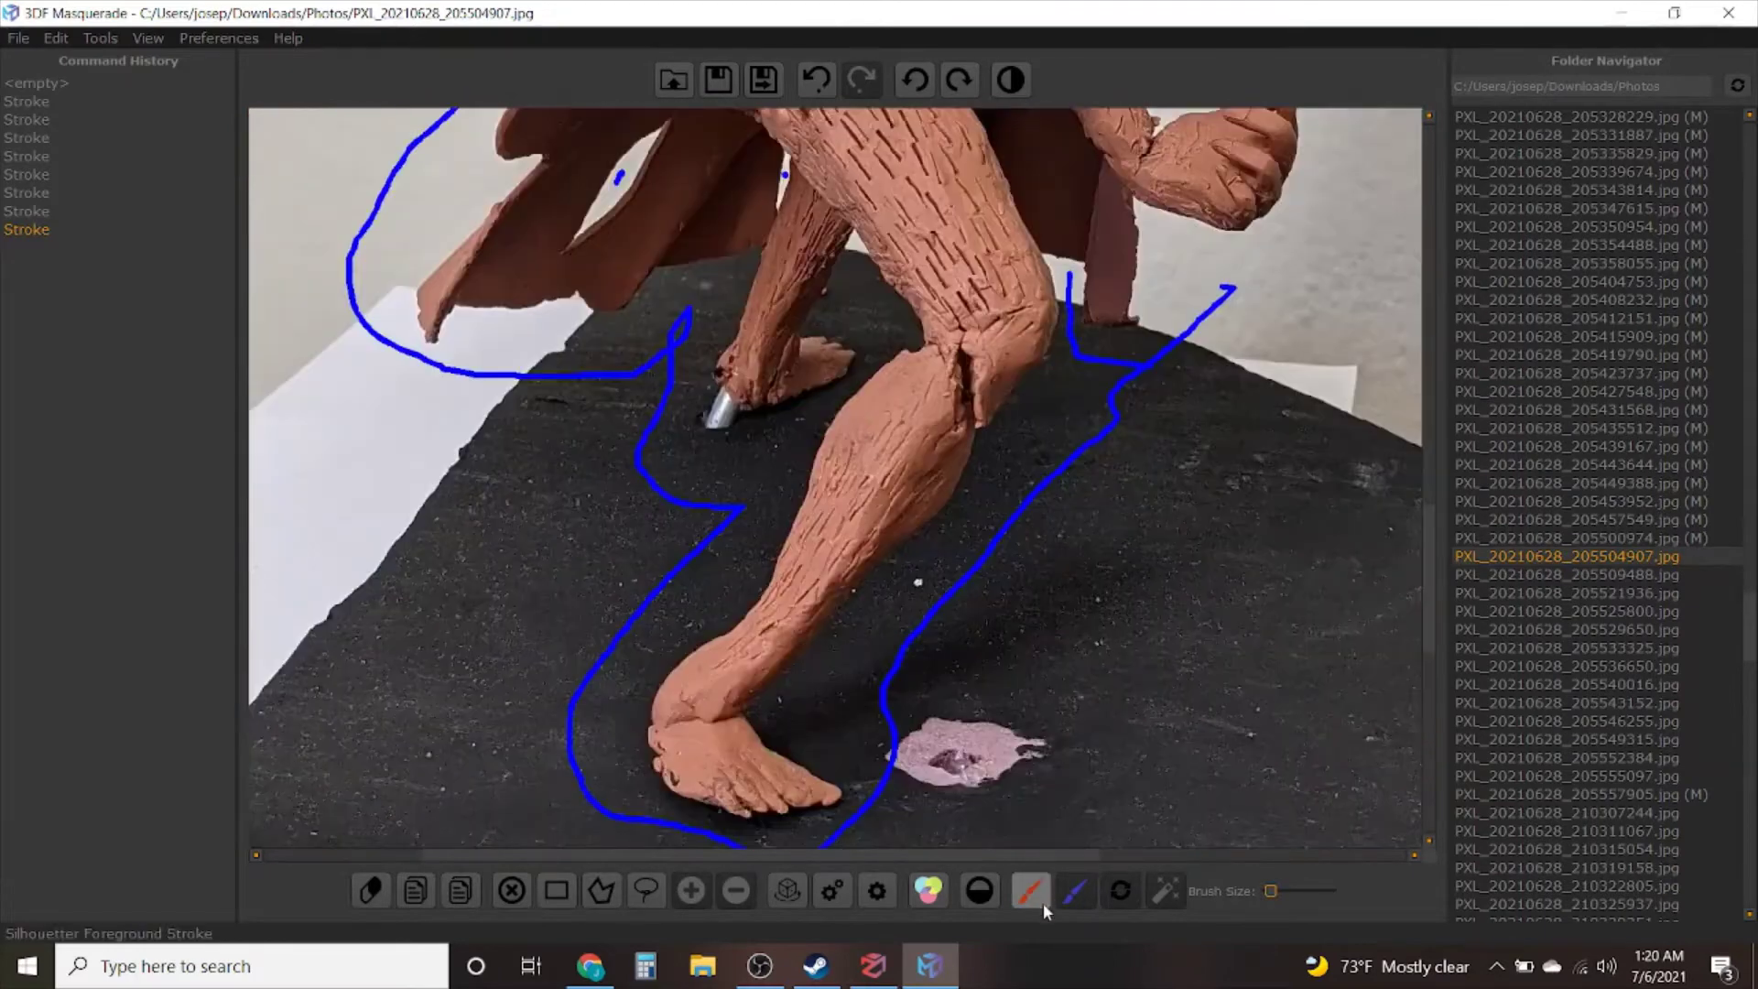
click(1074, 890)
scroll(638, 483, down, 4)
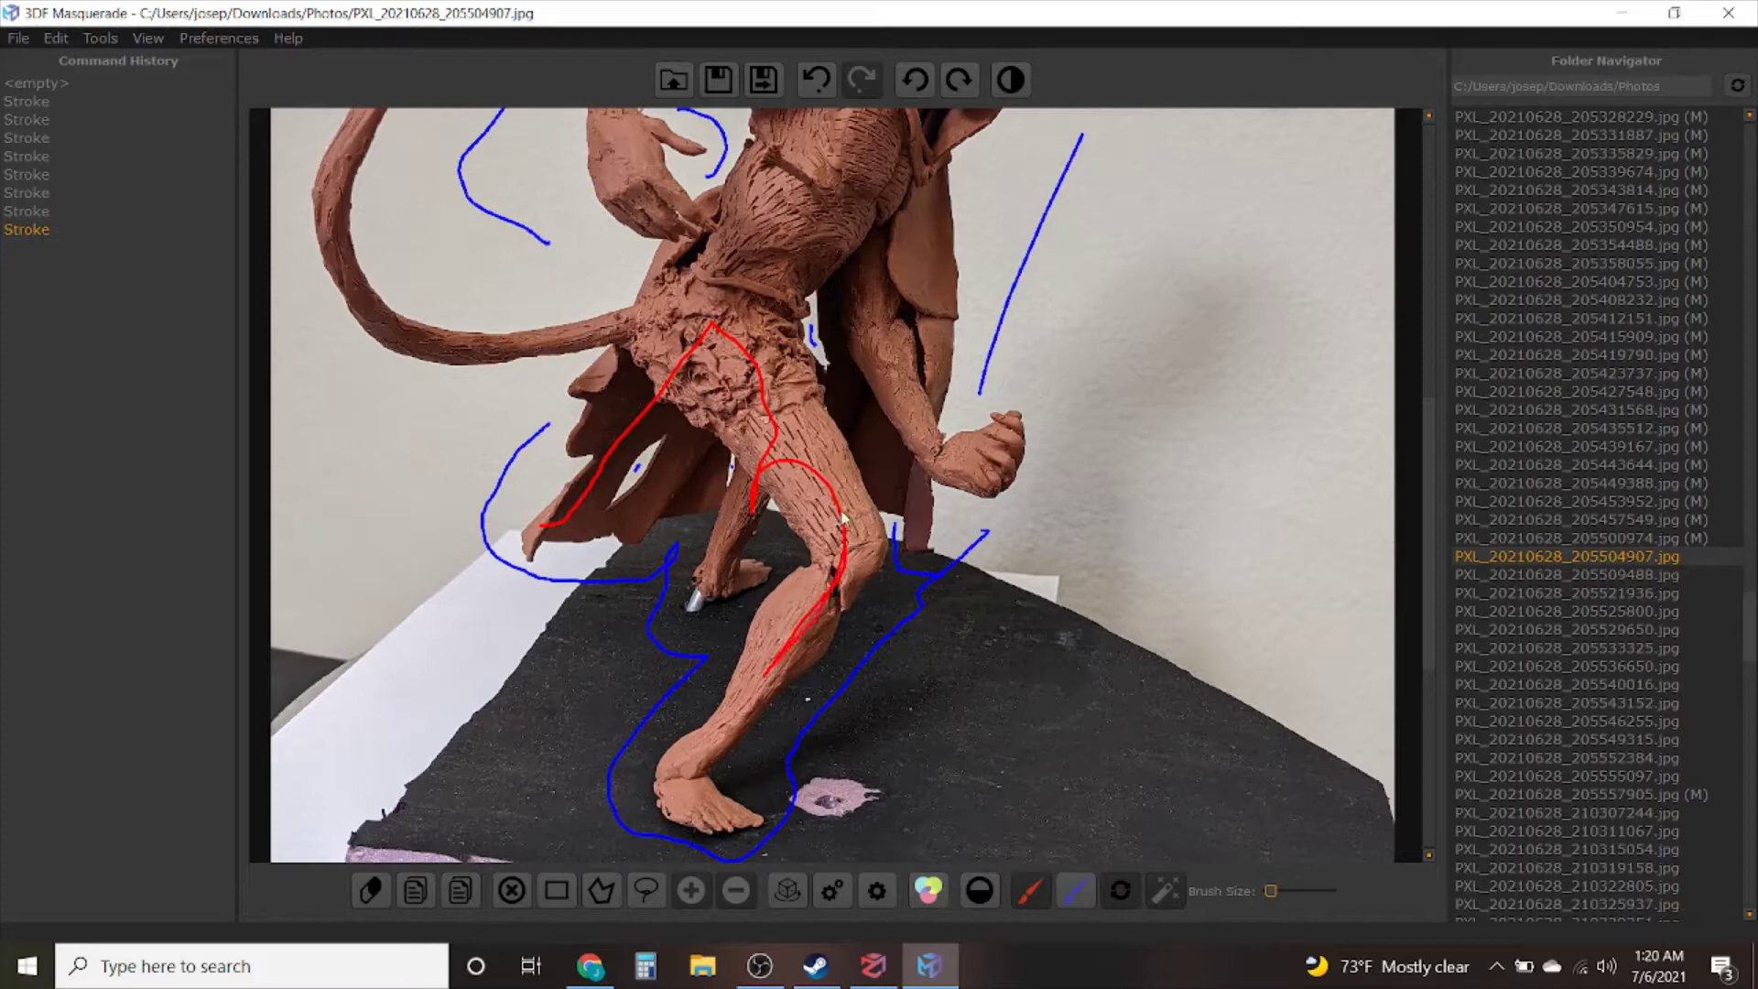
drag(821, 151, 818, 142)
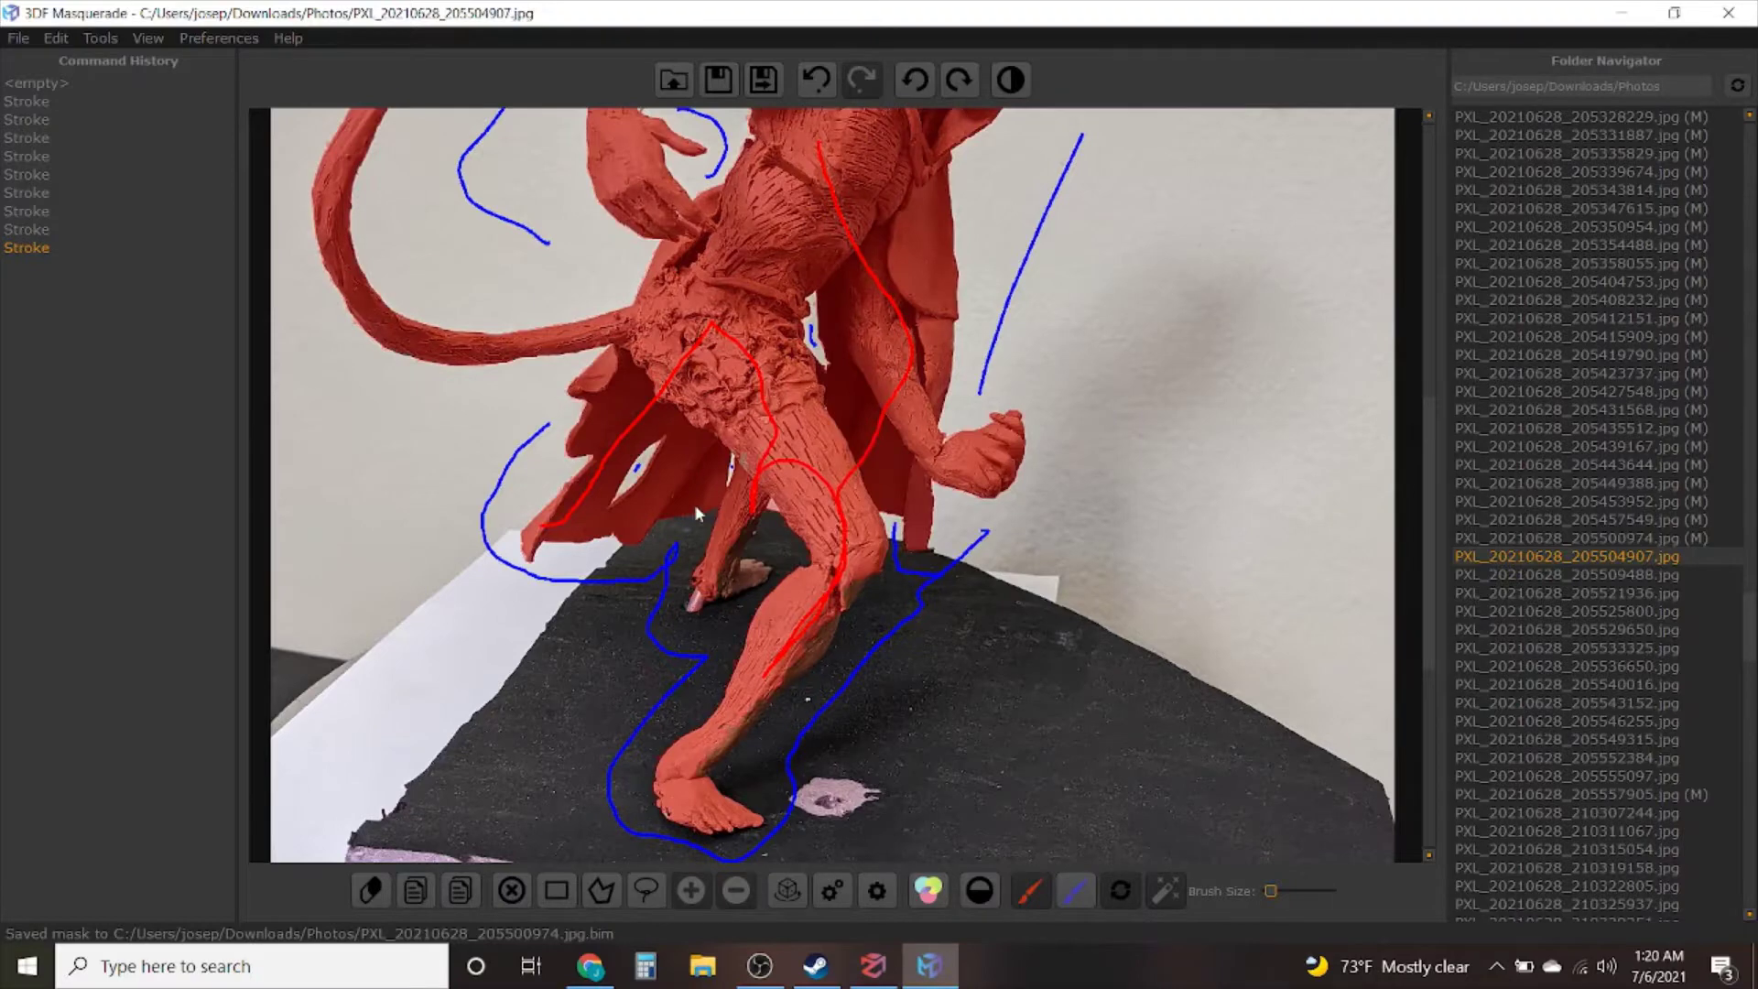
Add foreground strokes on the rear foot and on the unmasked part of the front calf
scroll(694, 503, up, 5)
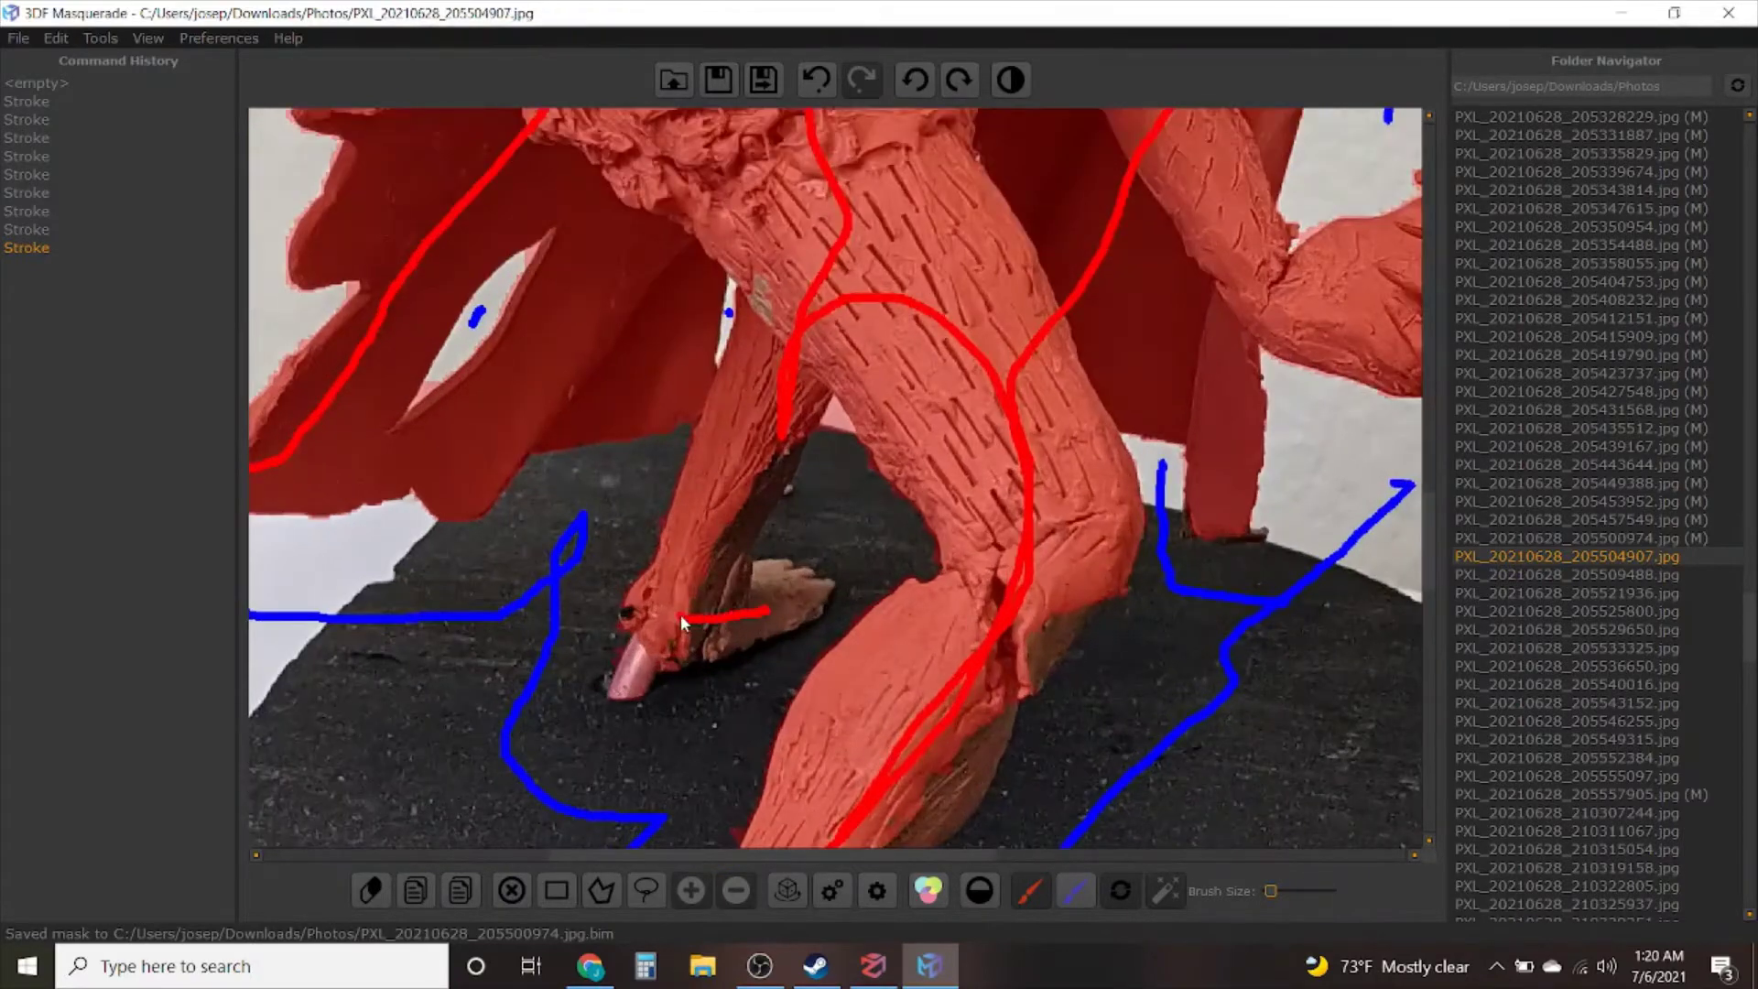
drag(679, 613, 677, 613)
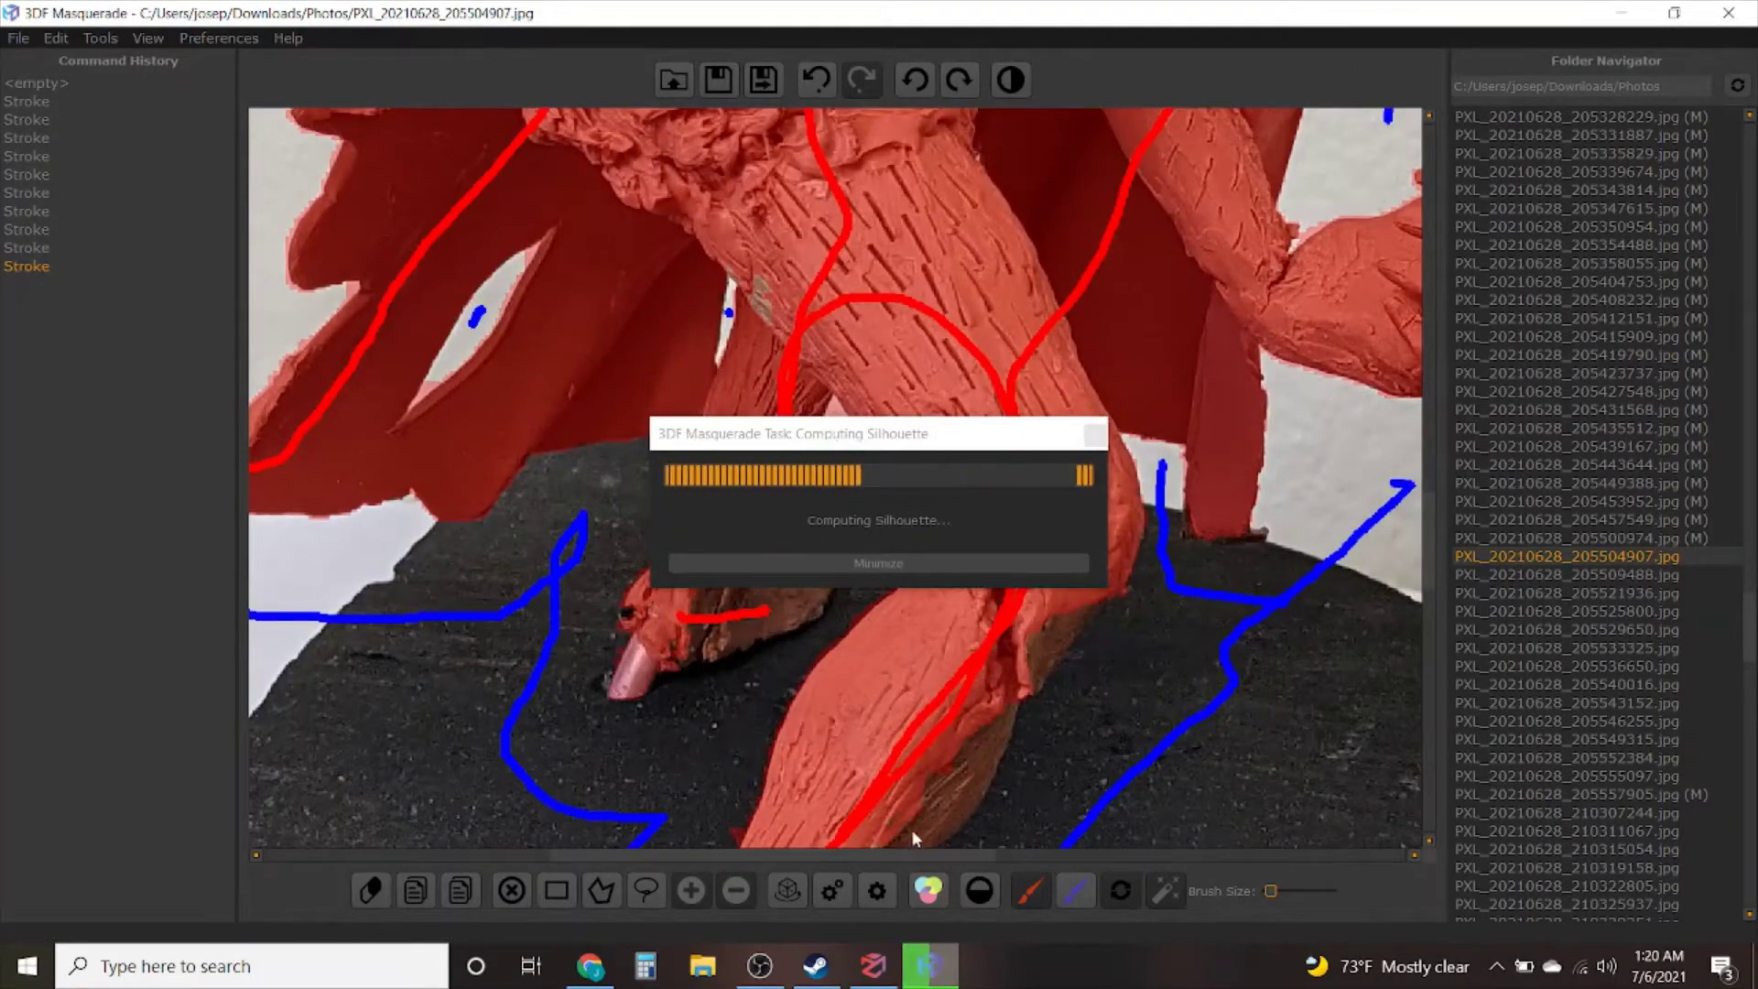
click(948, 793)
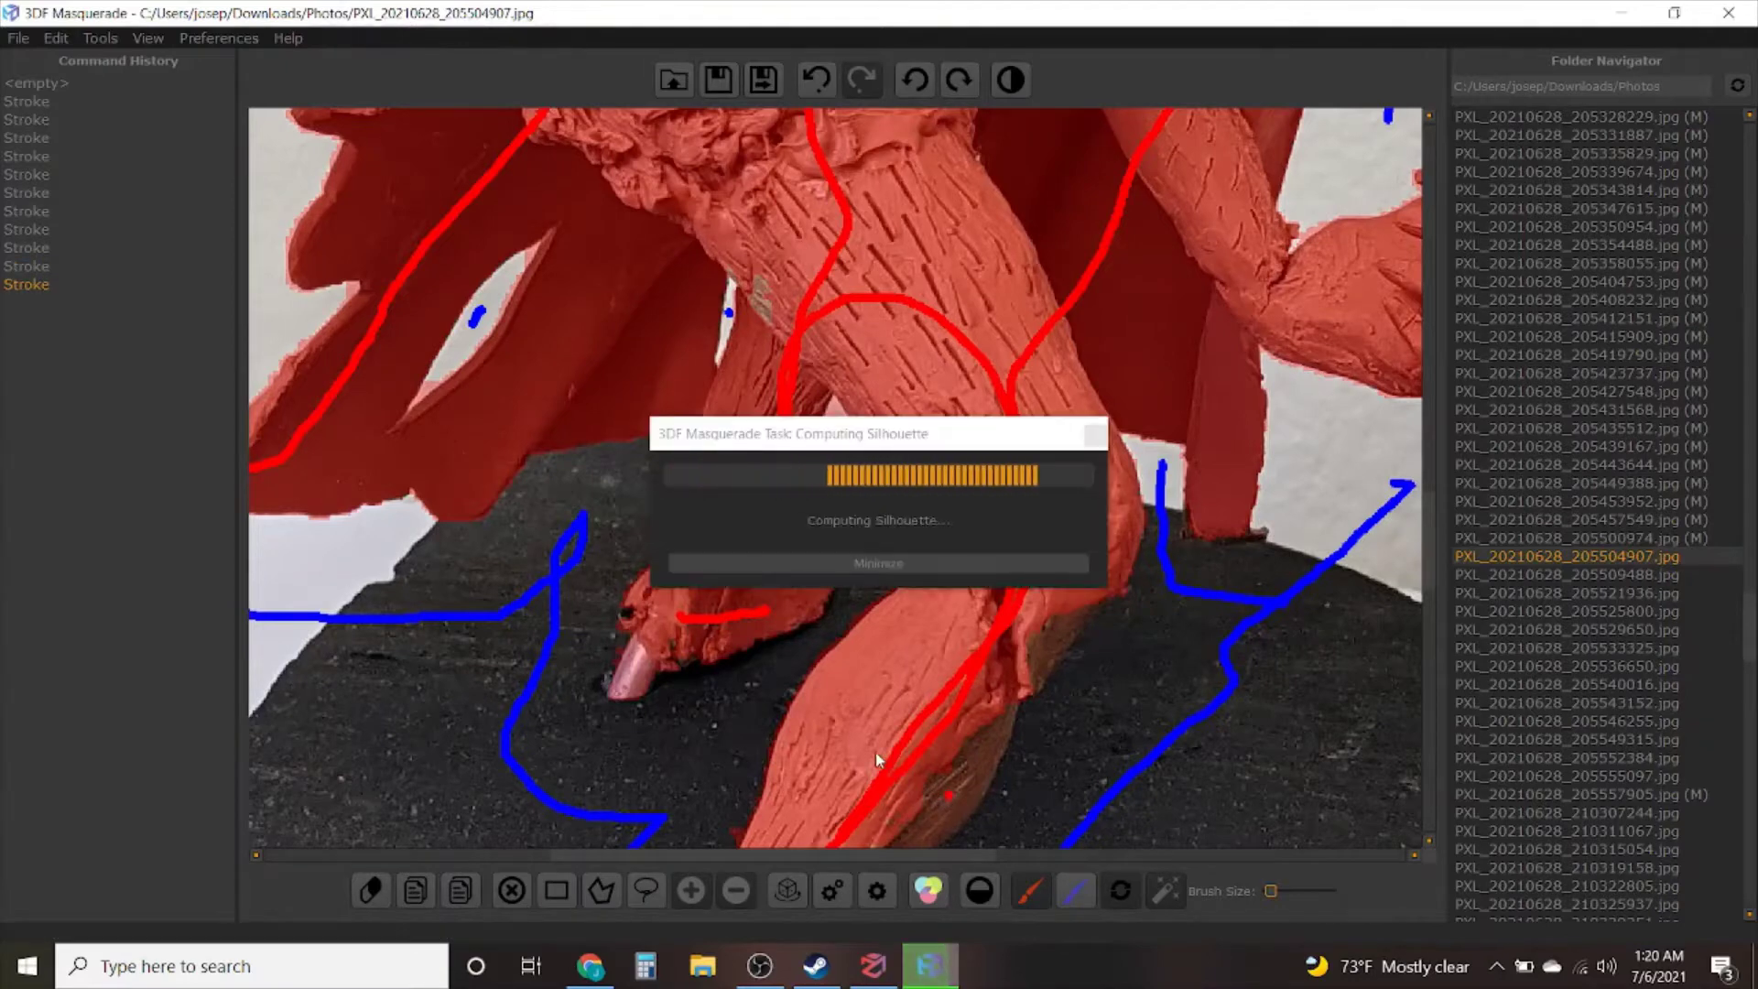
Check the mask over the whole figure, then save it and advance to the next photo, PXL_20210628_205509488.jpg
scroll(868, 743, down, 2)
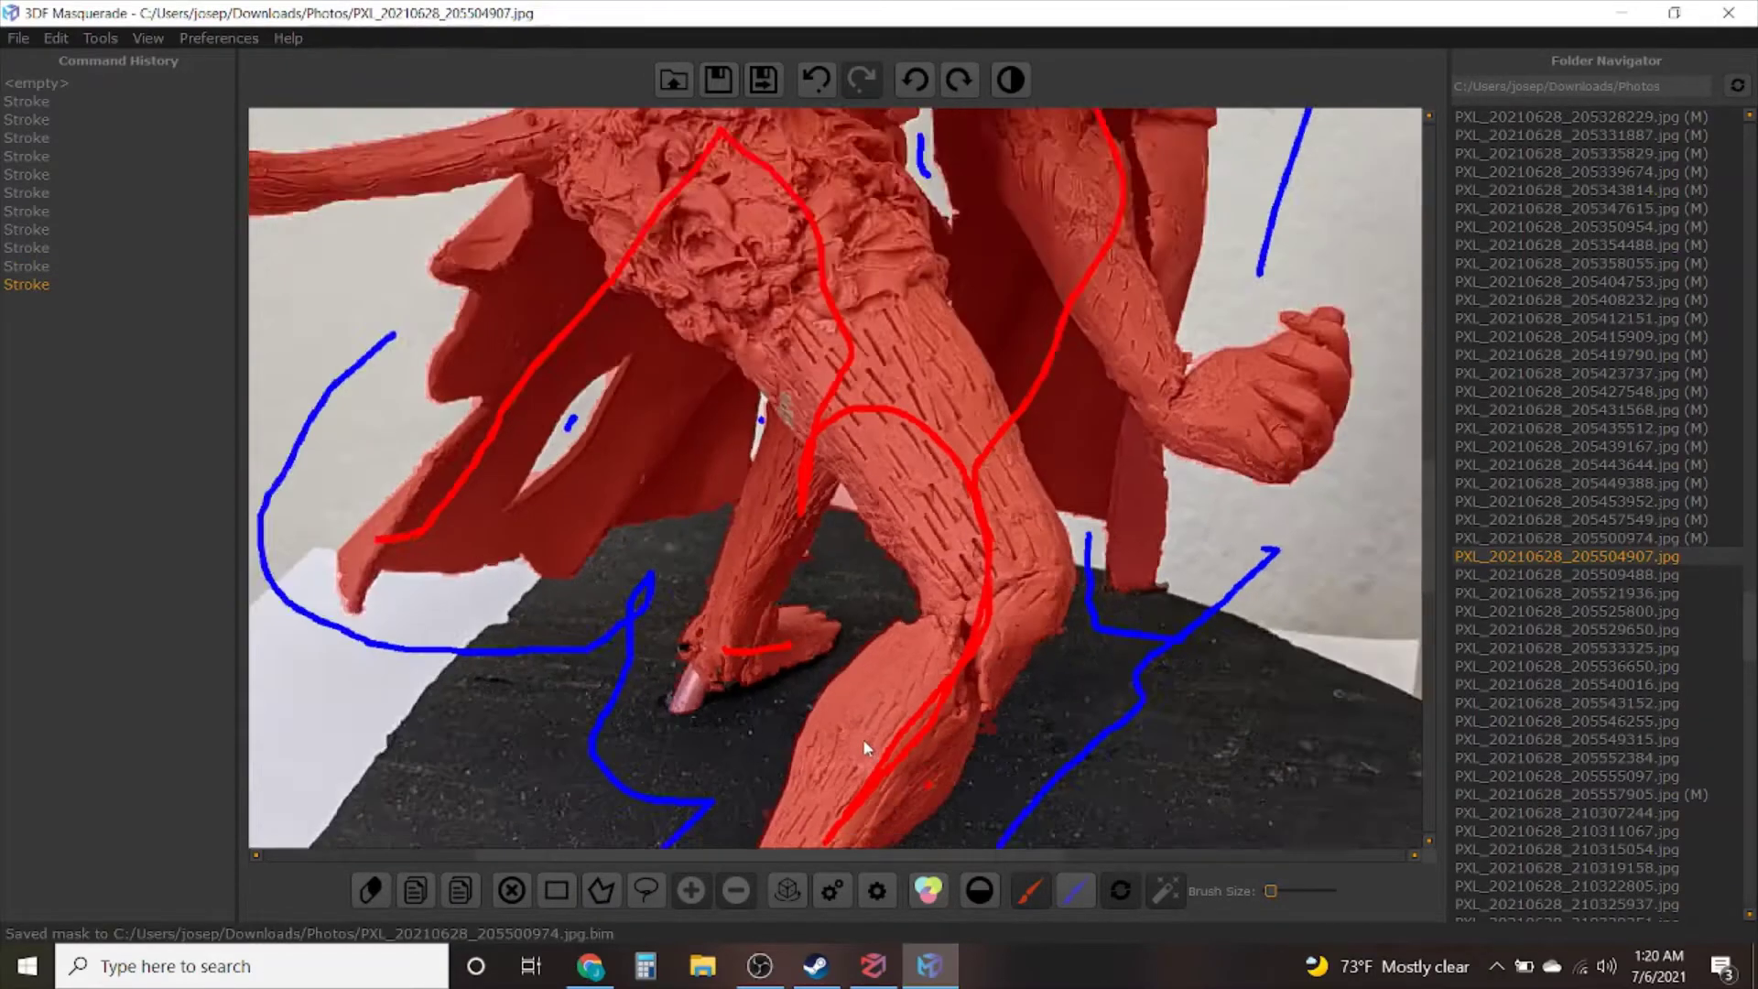
scroll(863, 748, down, 4)
middle_drag(890, 733, 843, 816)
scroll(863, 629, up, 1)
middle_drag(864, 629, 796, 381)
scroll(855, 705, down, 1)
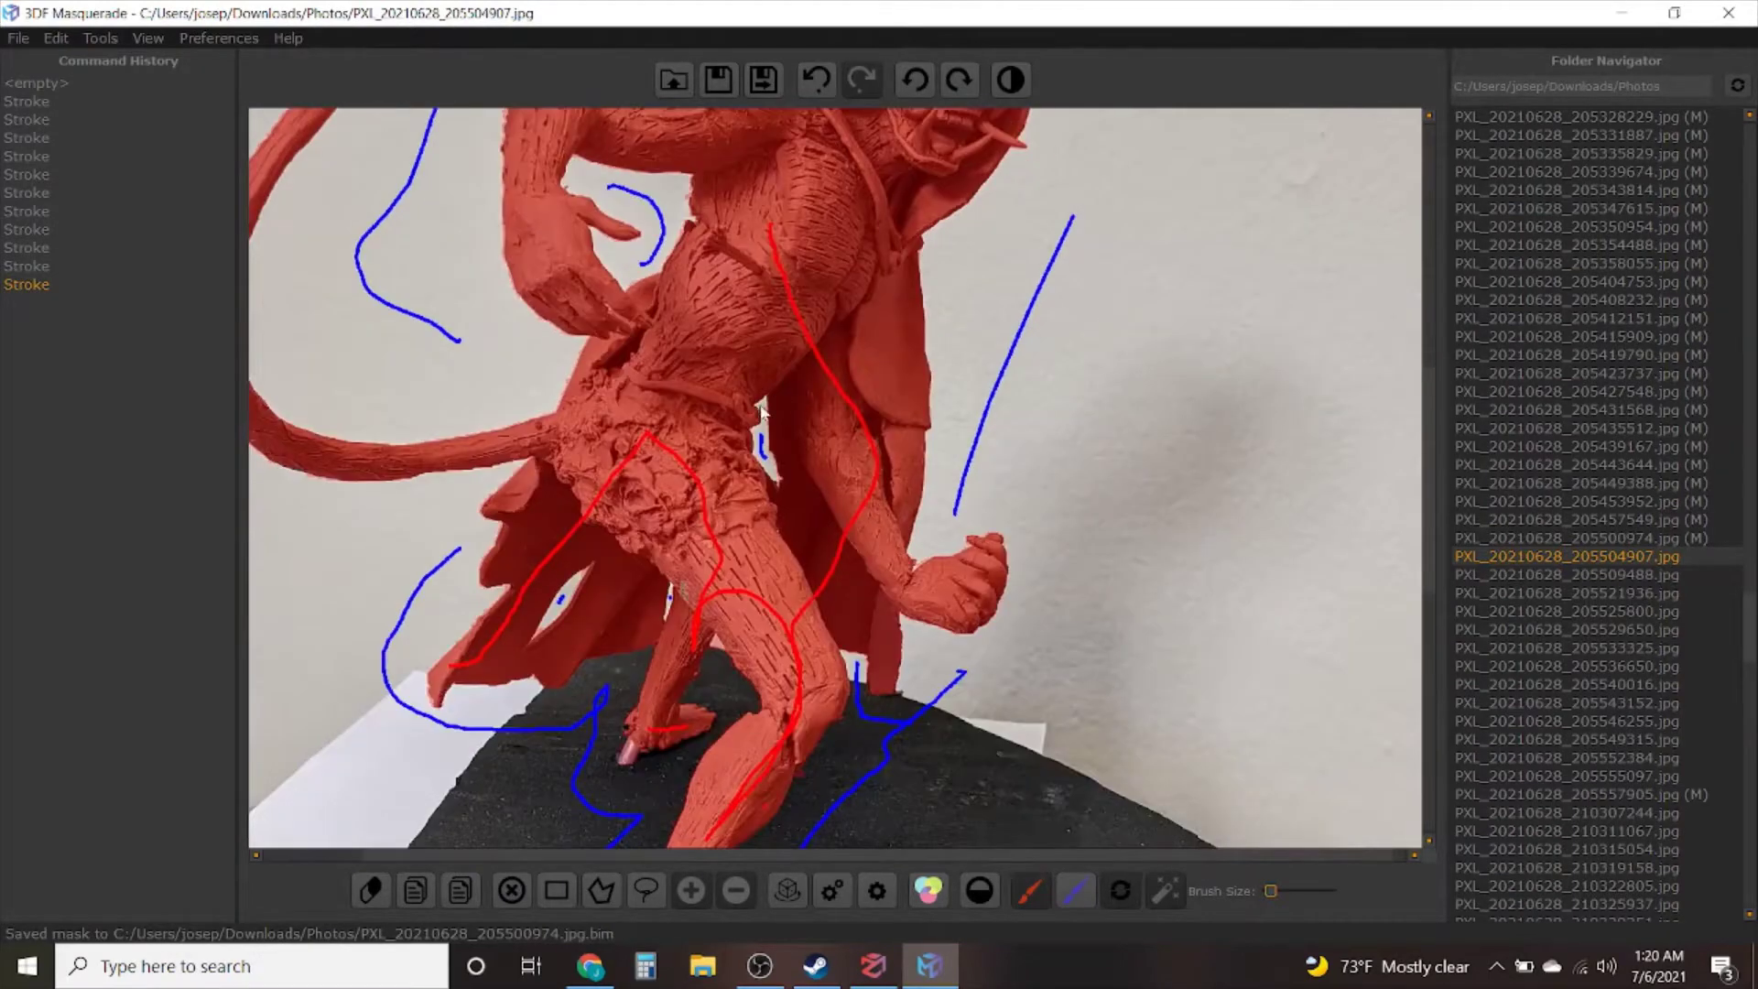
scroll(763, 412, down, 2)
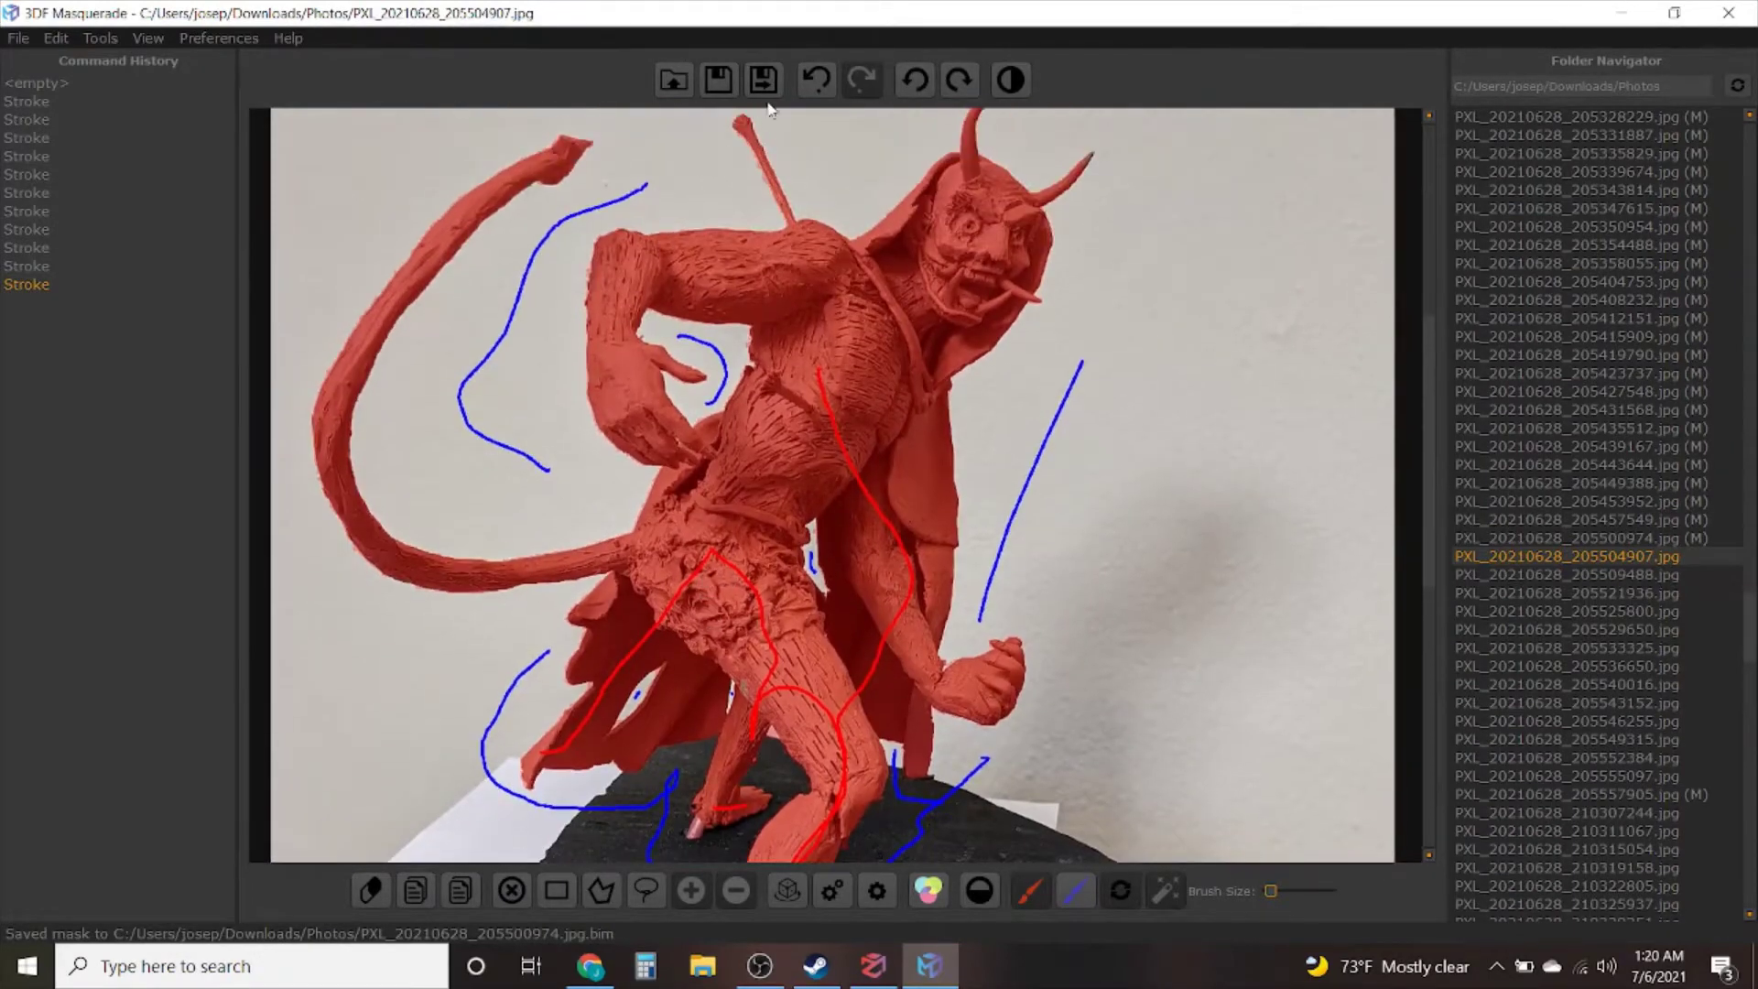
click(765, 90)
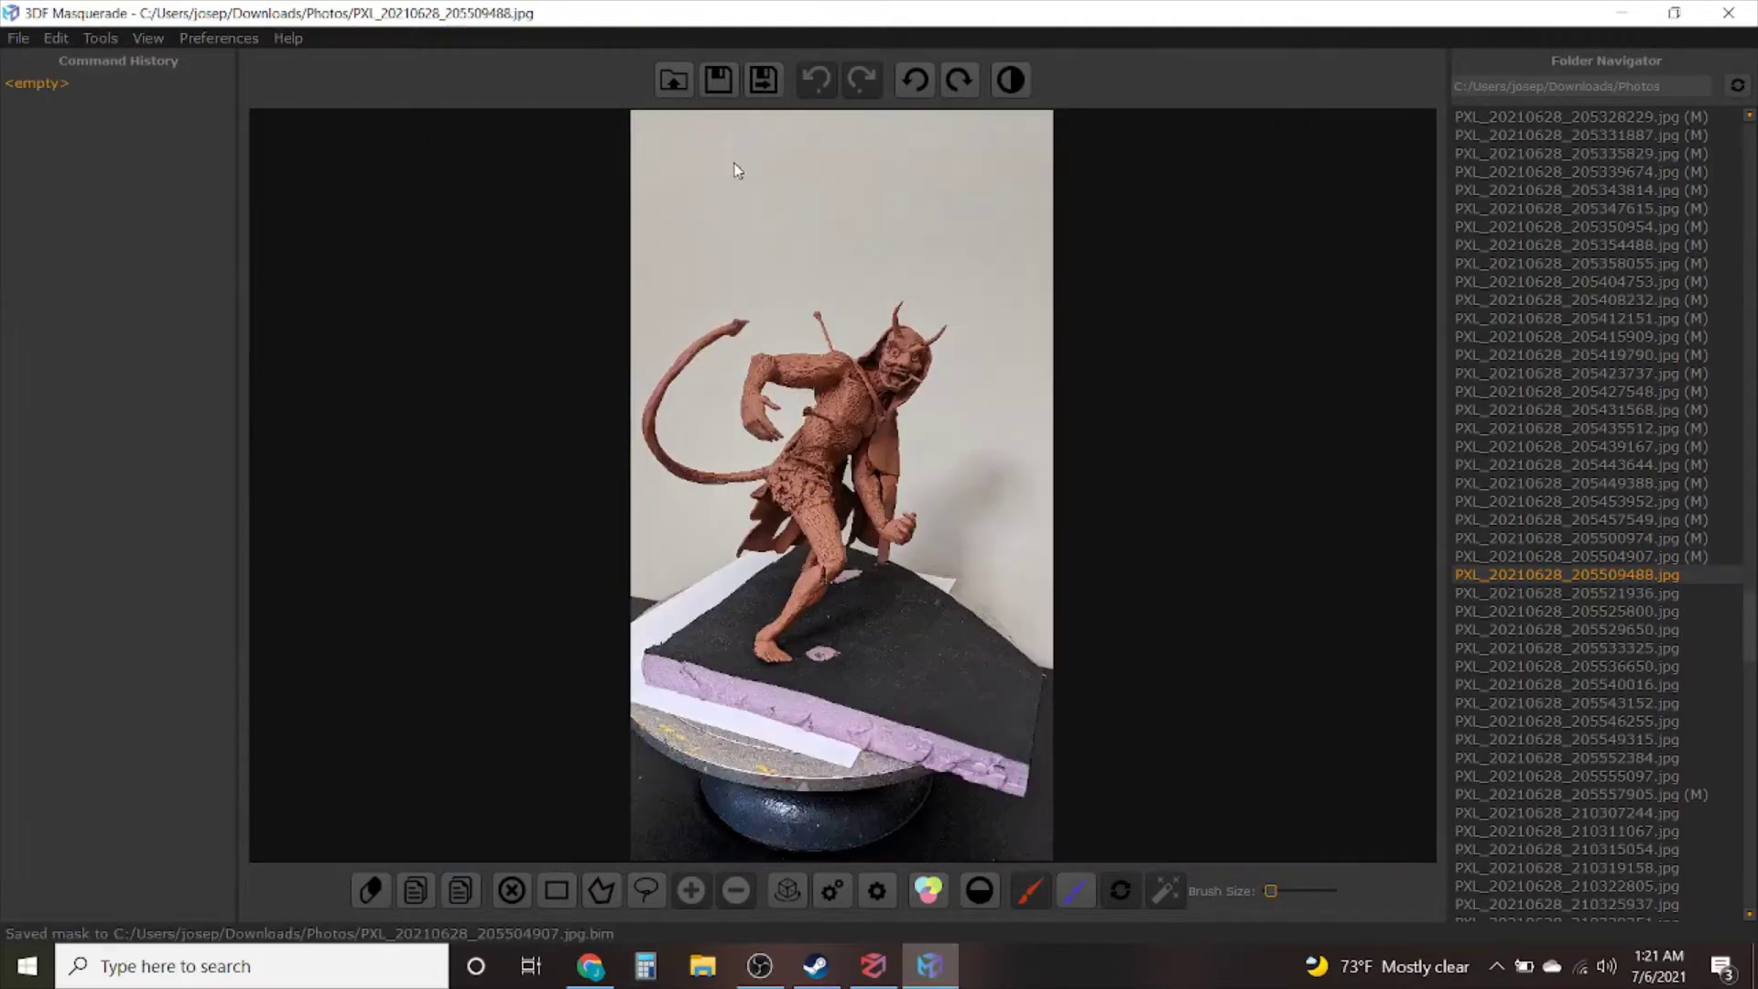
Mark the gap beside the waist and the cape hole as background in the newly opened photo
scroll(824, 550, up, 4)
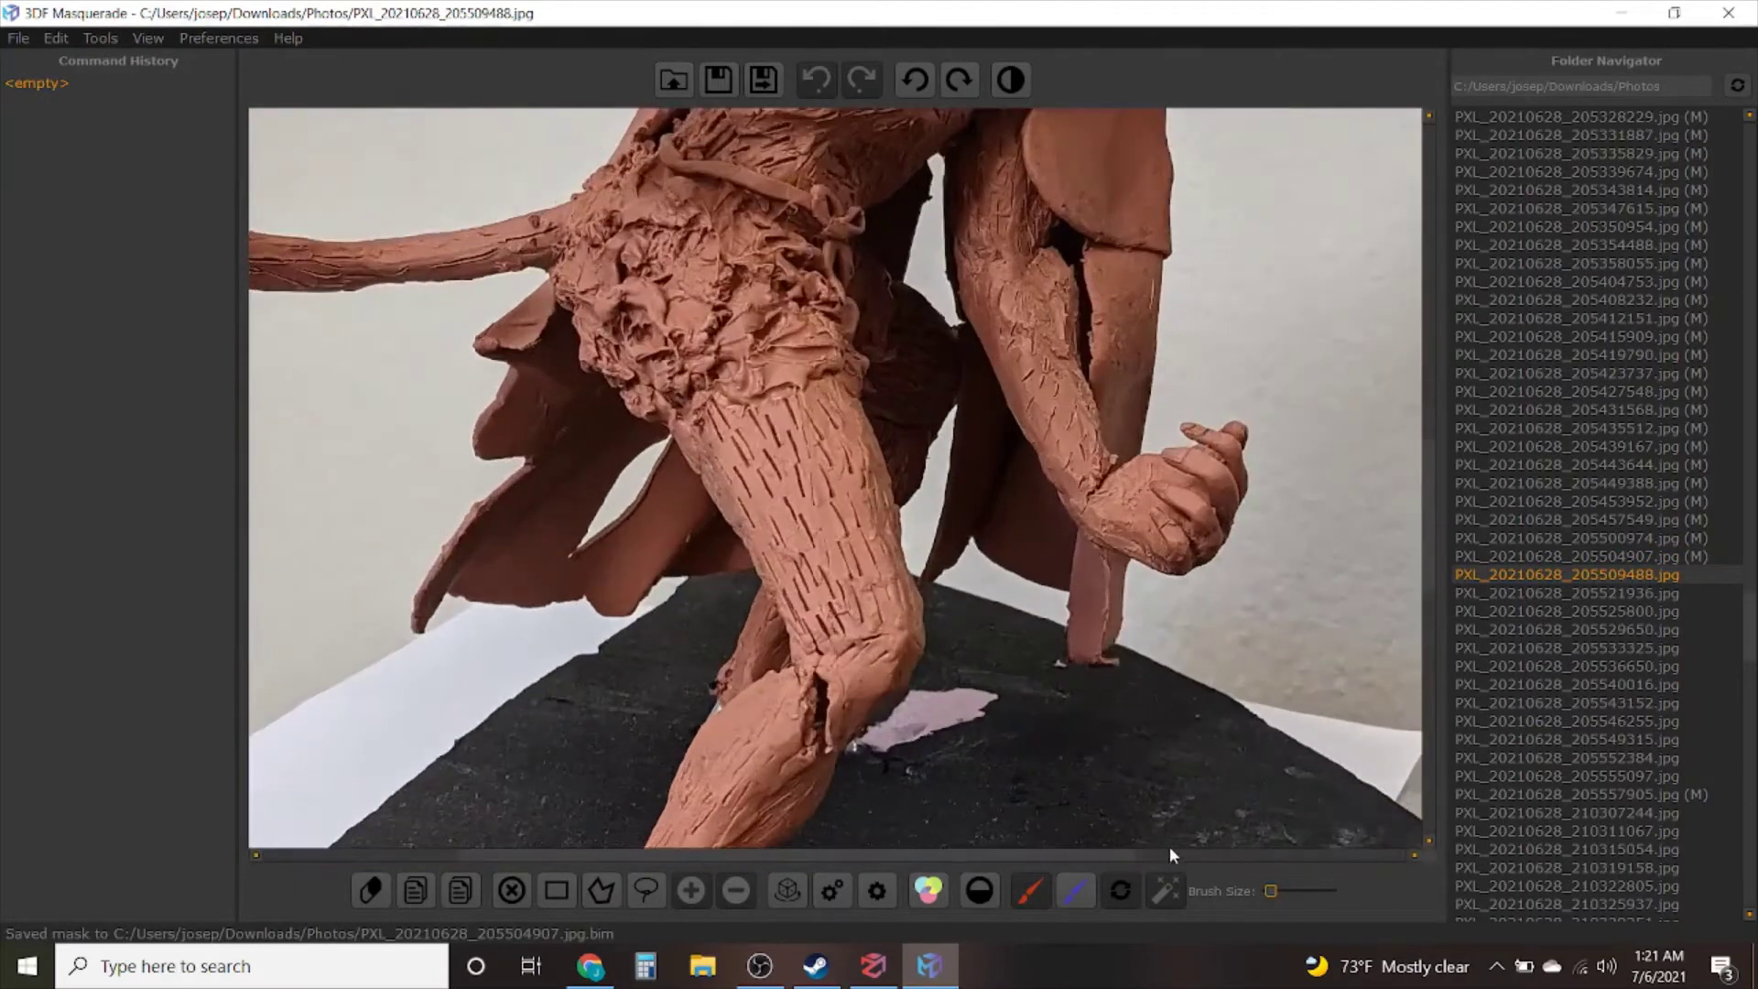
click(1030, 890)
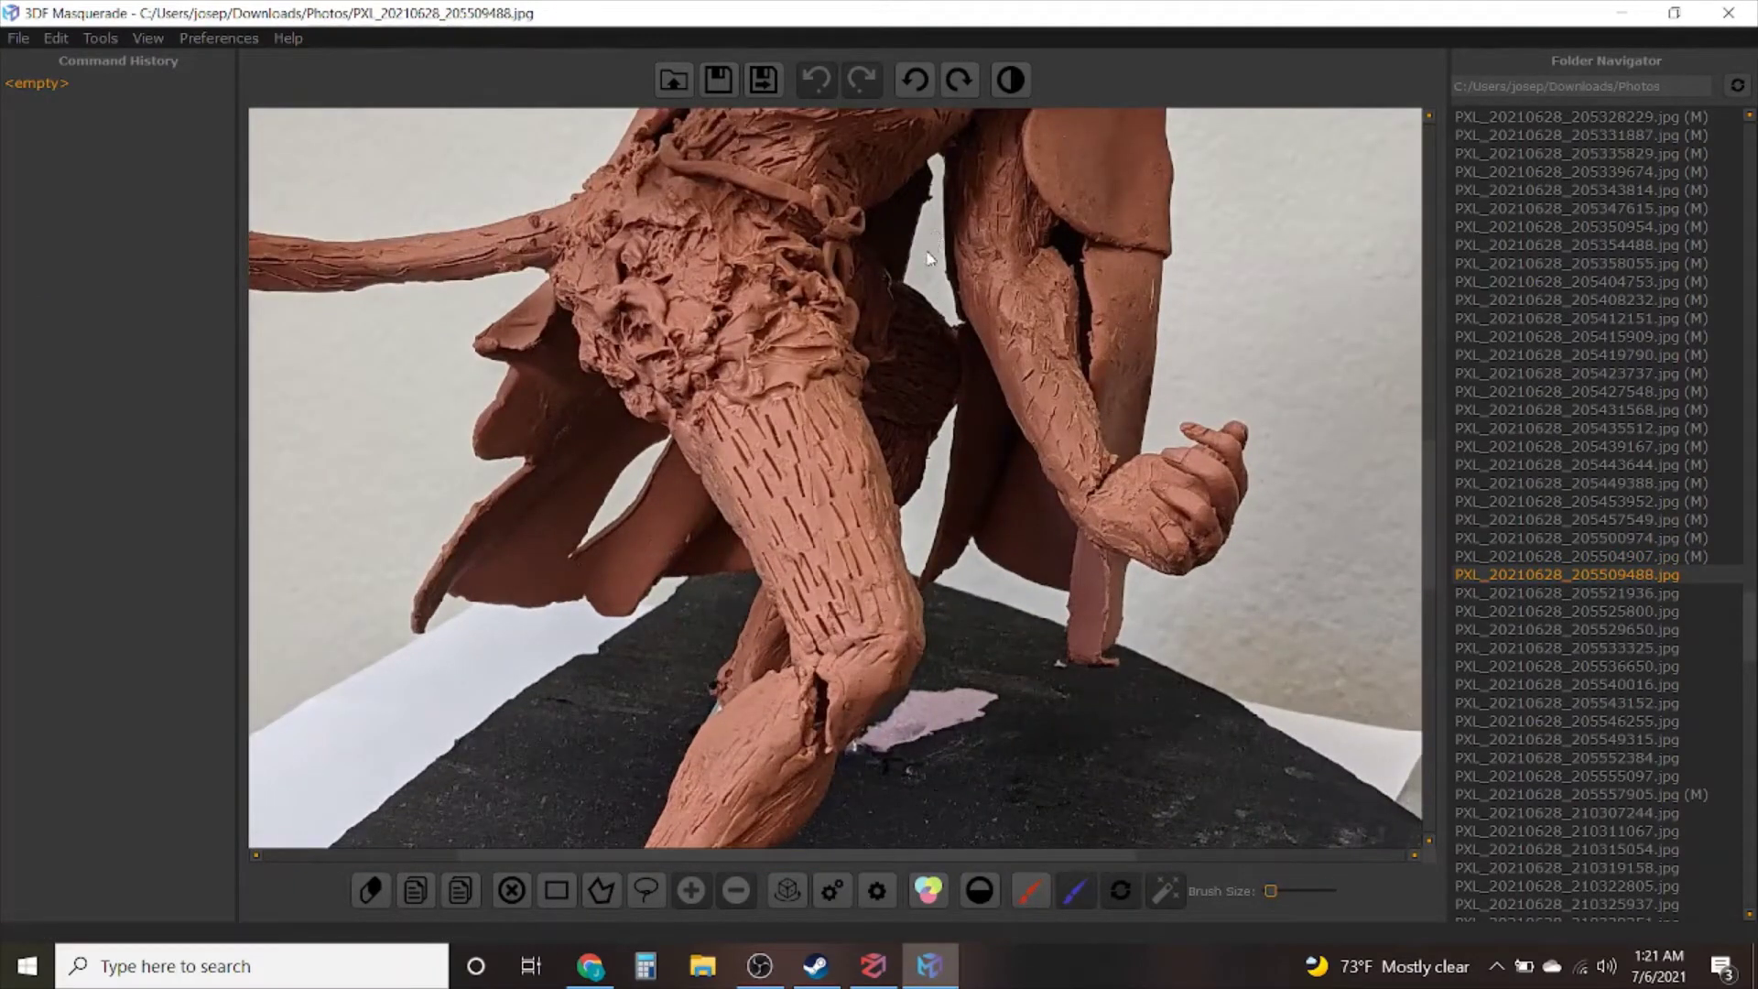
drag(929, 289, 931, 298)
scroll(568, 512, up, 6)
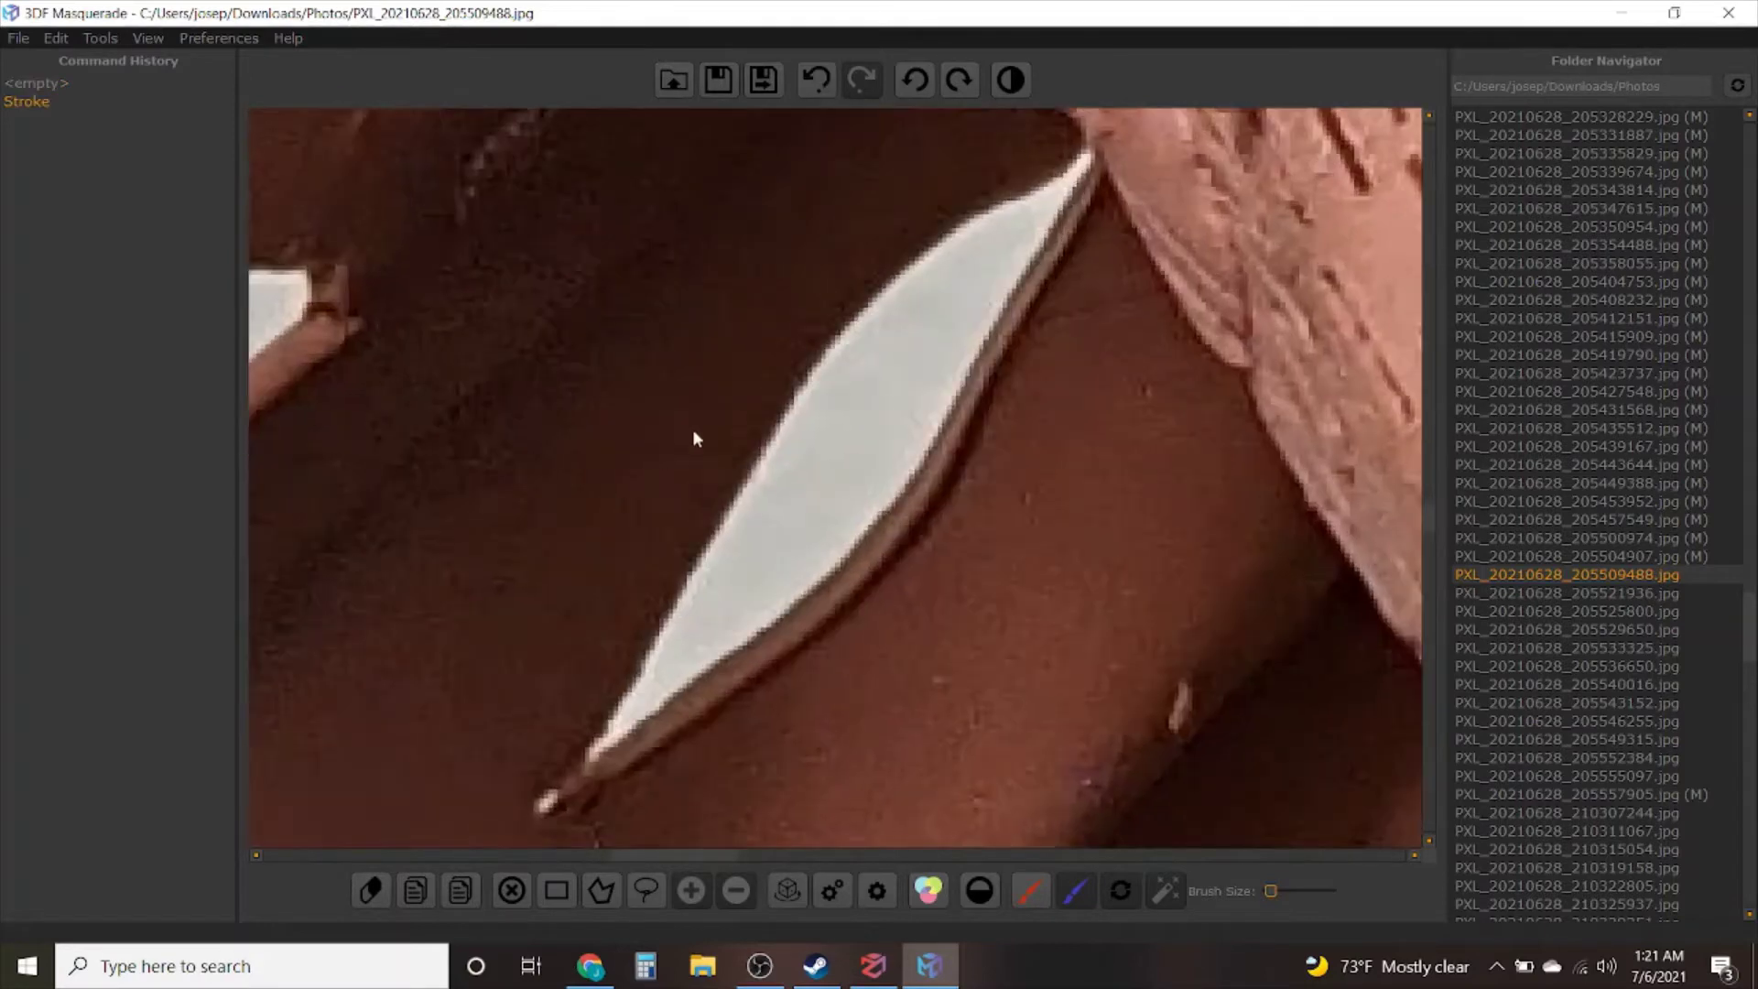
drag(907, 376, 804, 504)
Trace background strokes under and around the cape's outer edge, down the front leg and around the foot
scroll(996, 545, down, 5)
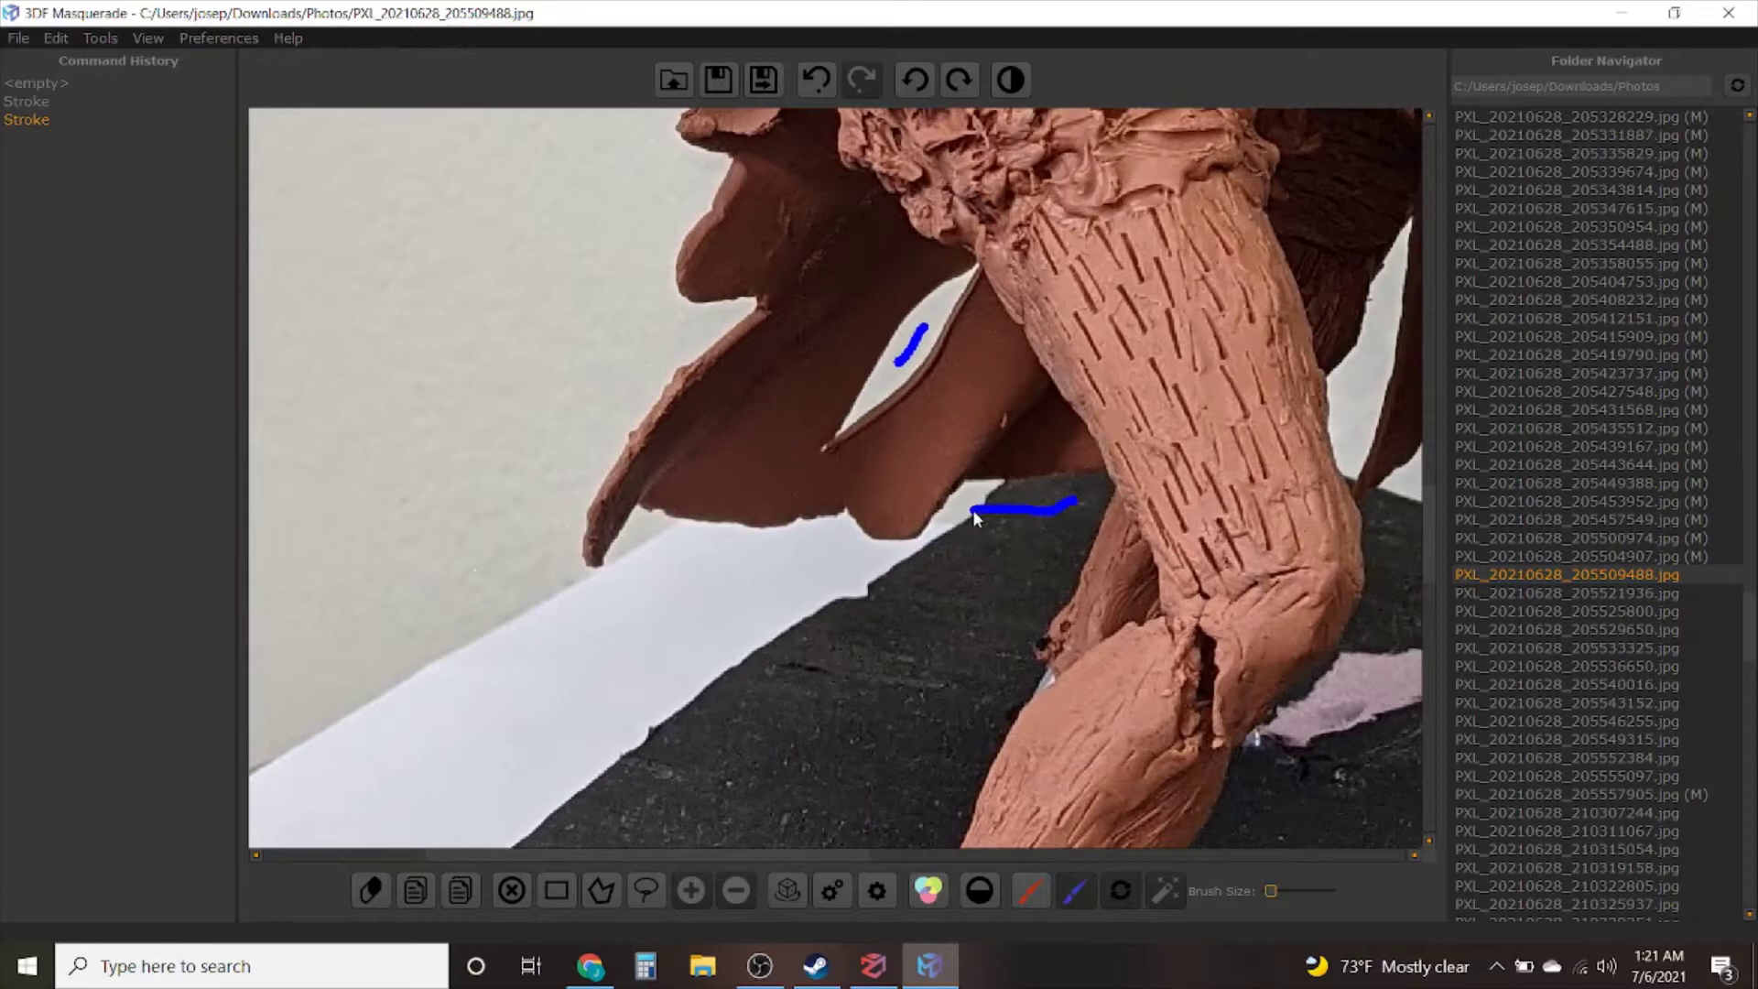
mouse_move(818, 582)
mouse_down()
mouse_move(723, 575)
mouse_move(641, 526)
mouse_move(624, 591)
mouse_move(507, 441)
mouse_move(615, 106)
mouse_up()
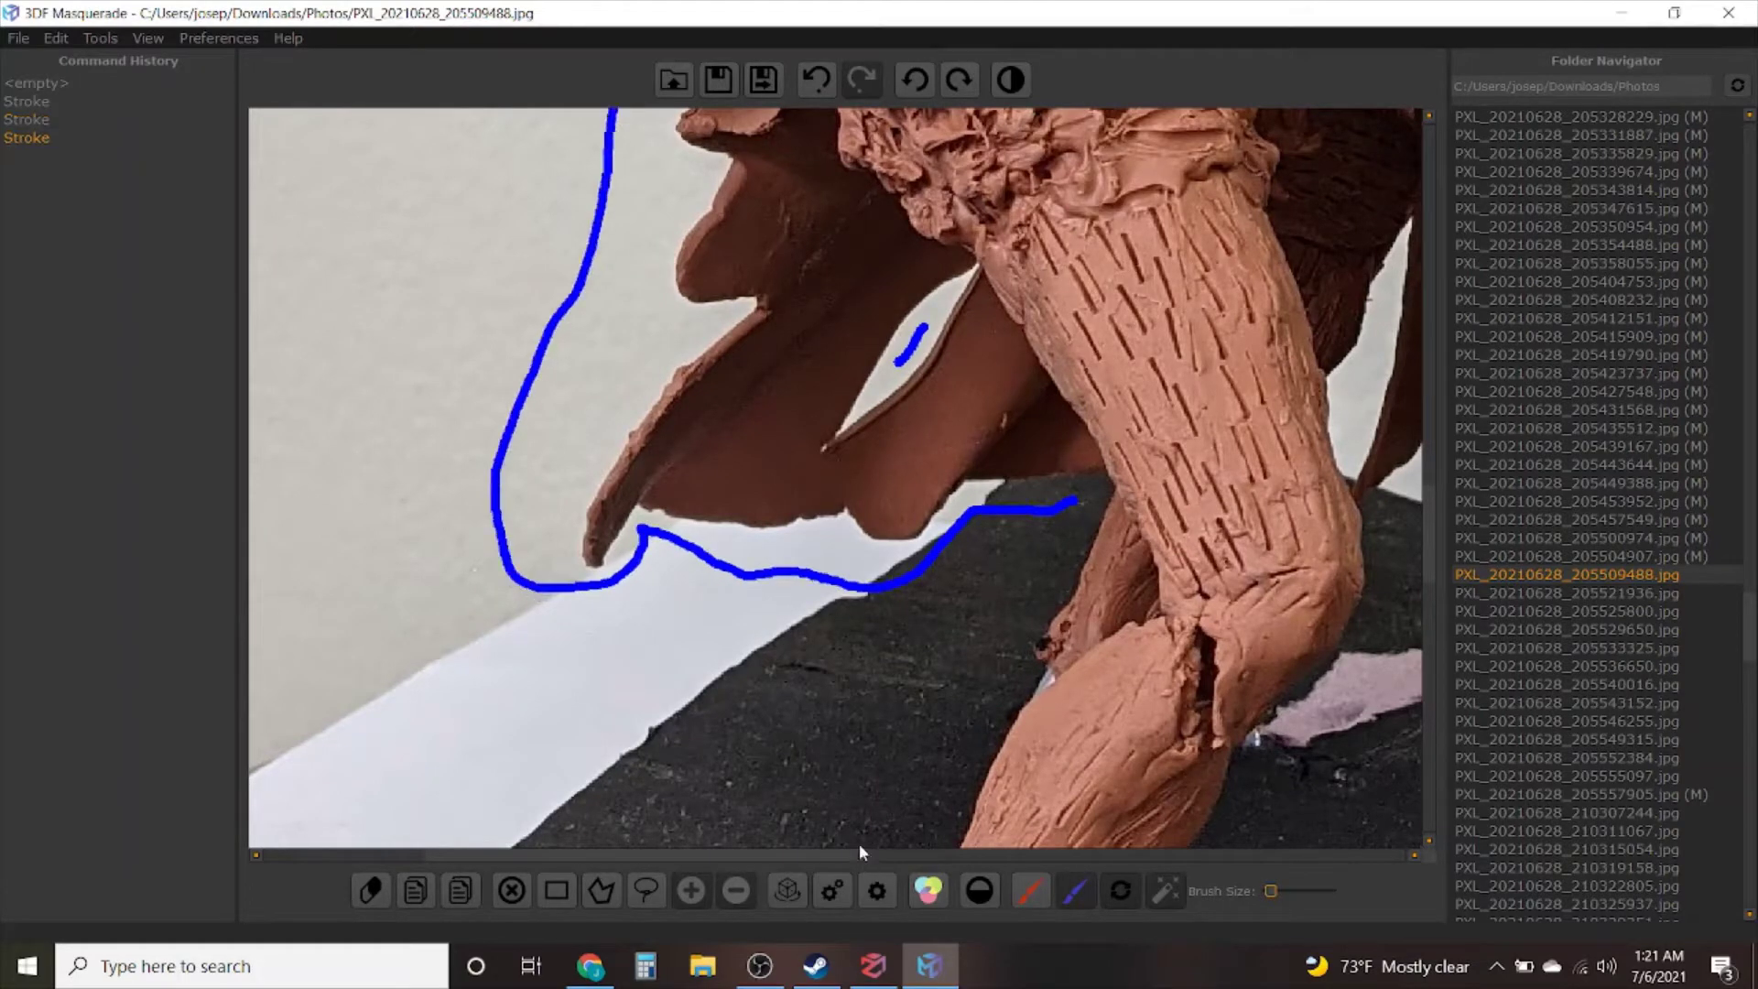
middle_drag(909, 664, 787, 307)
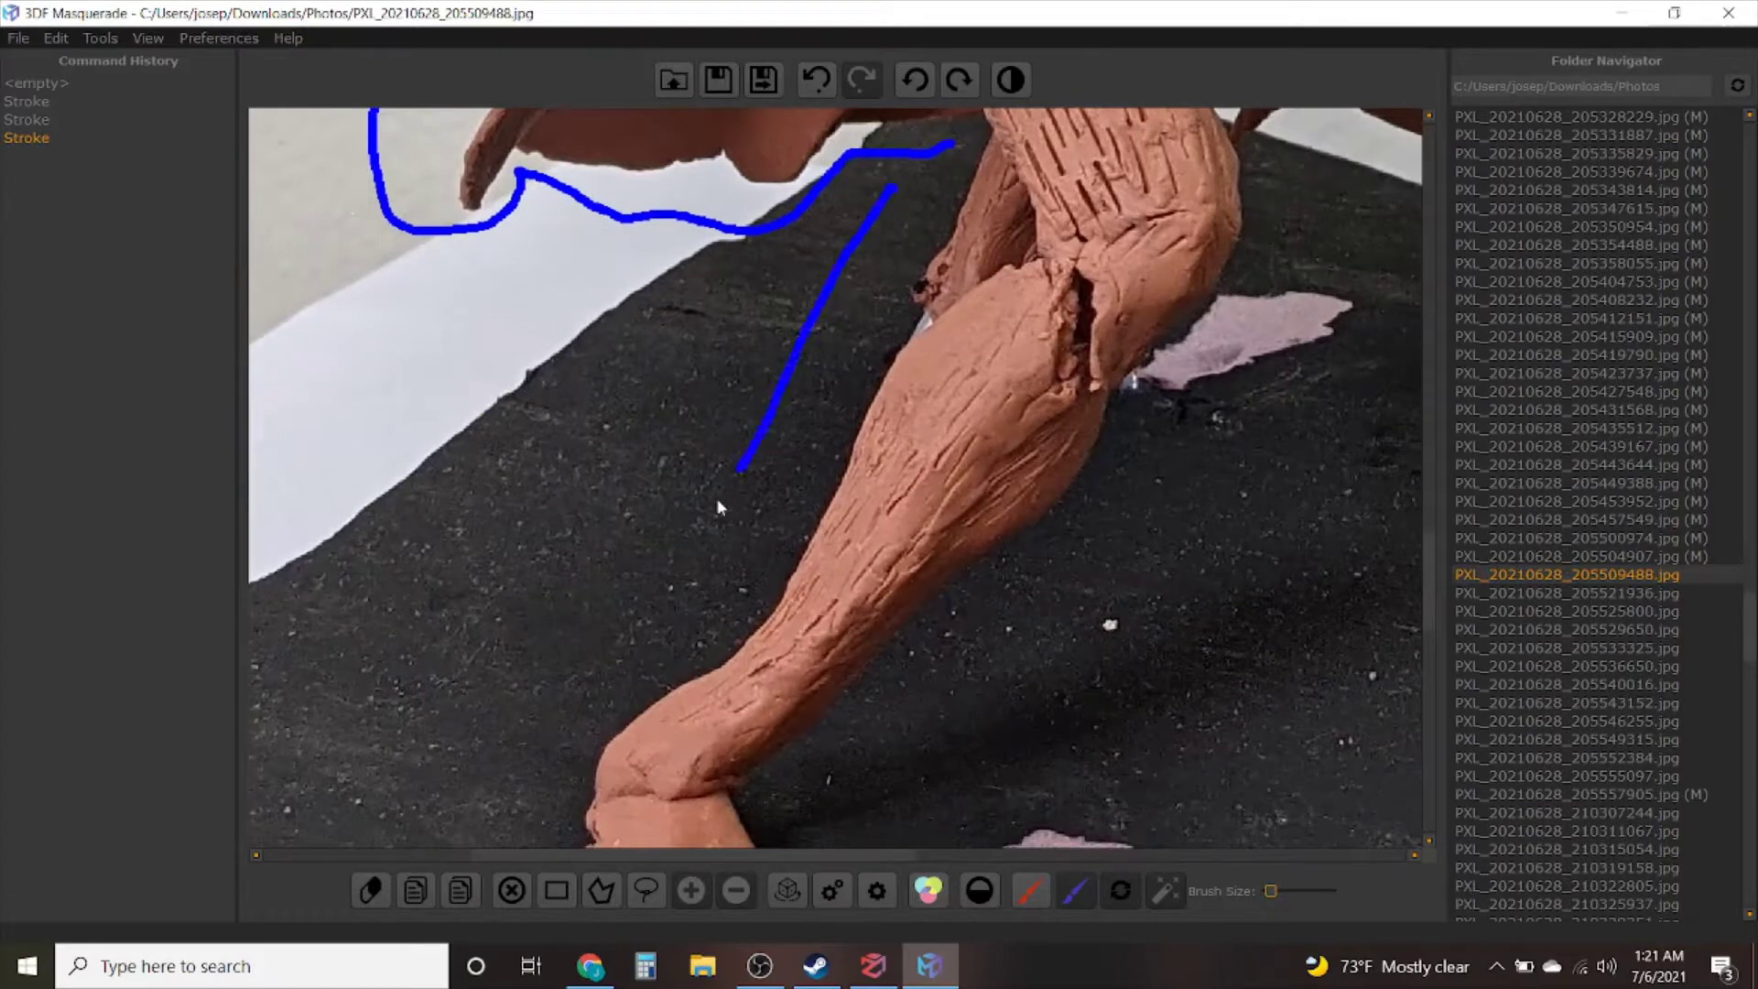
right_drag(536, 766, 570, 367)
drag(549, 376, 526, 490)
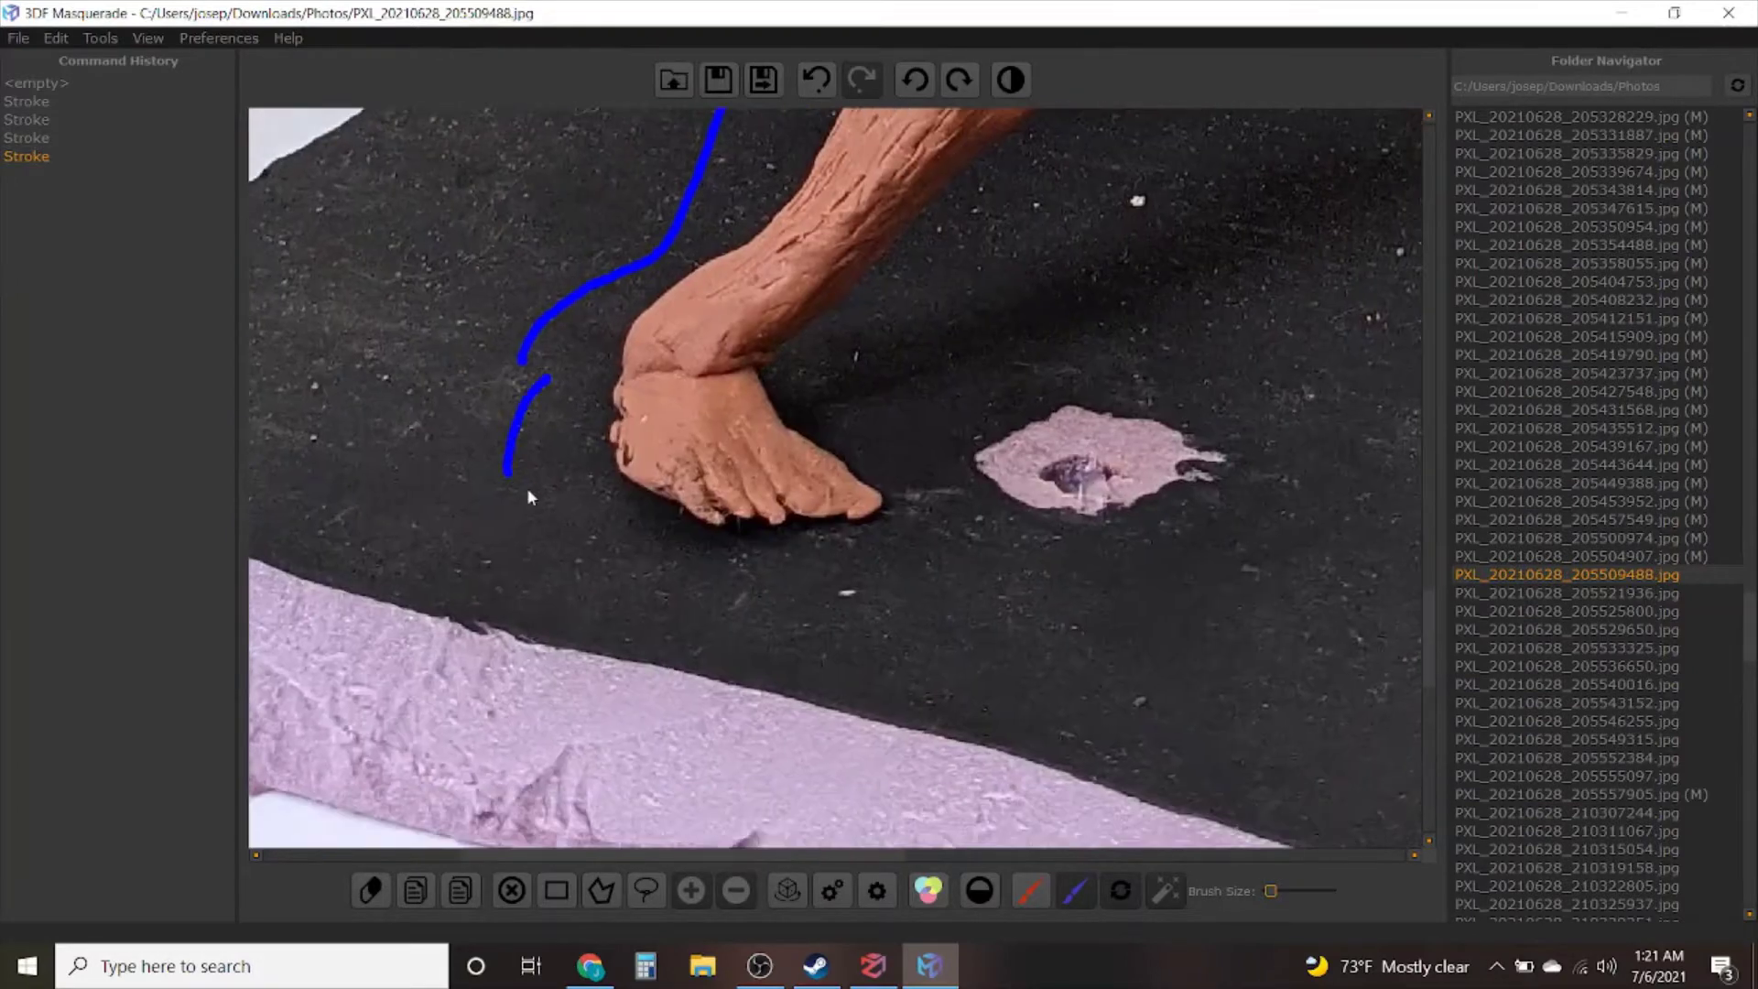
drag(1021, 276, 1131, 200)
Extend the background stroke up past the knee and around the base of the hanging cape strip
middle_drag(1132, 199, 821, 734)
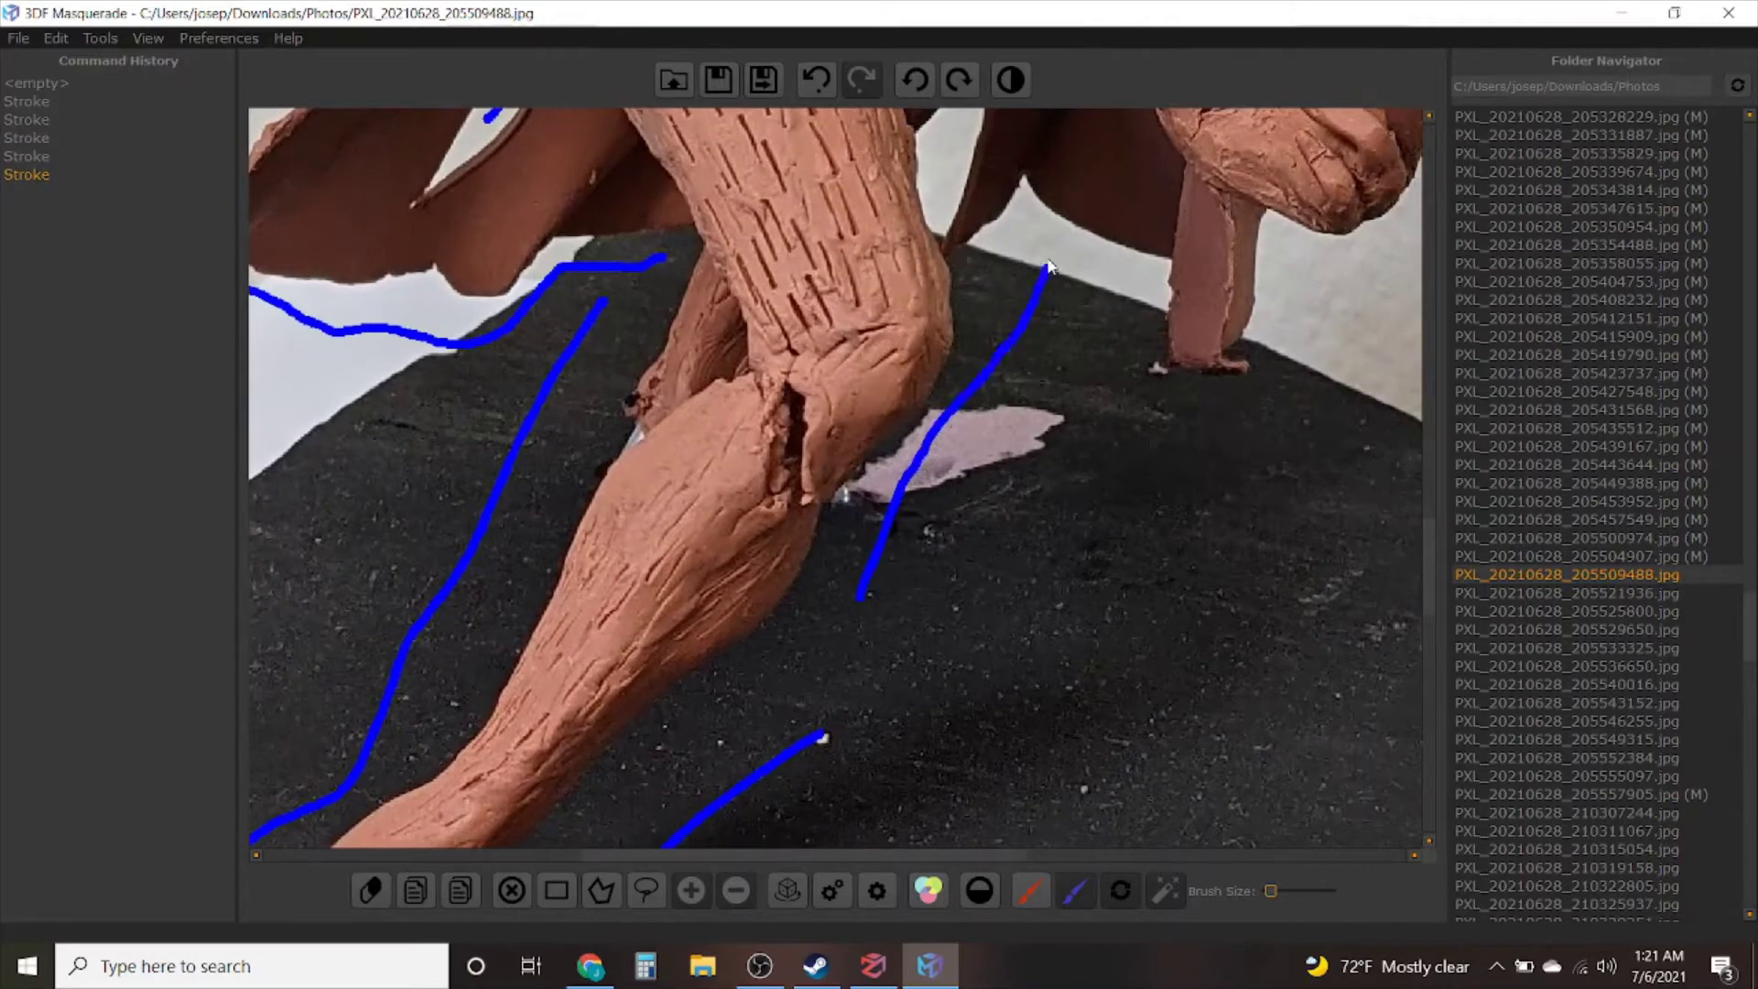
mouse_move(1049, 266)
mouse_down()
mouse_move(1069, 260)
mouse_move(1112, 312)
mouse_up()
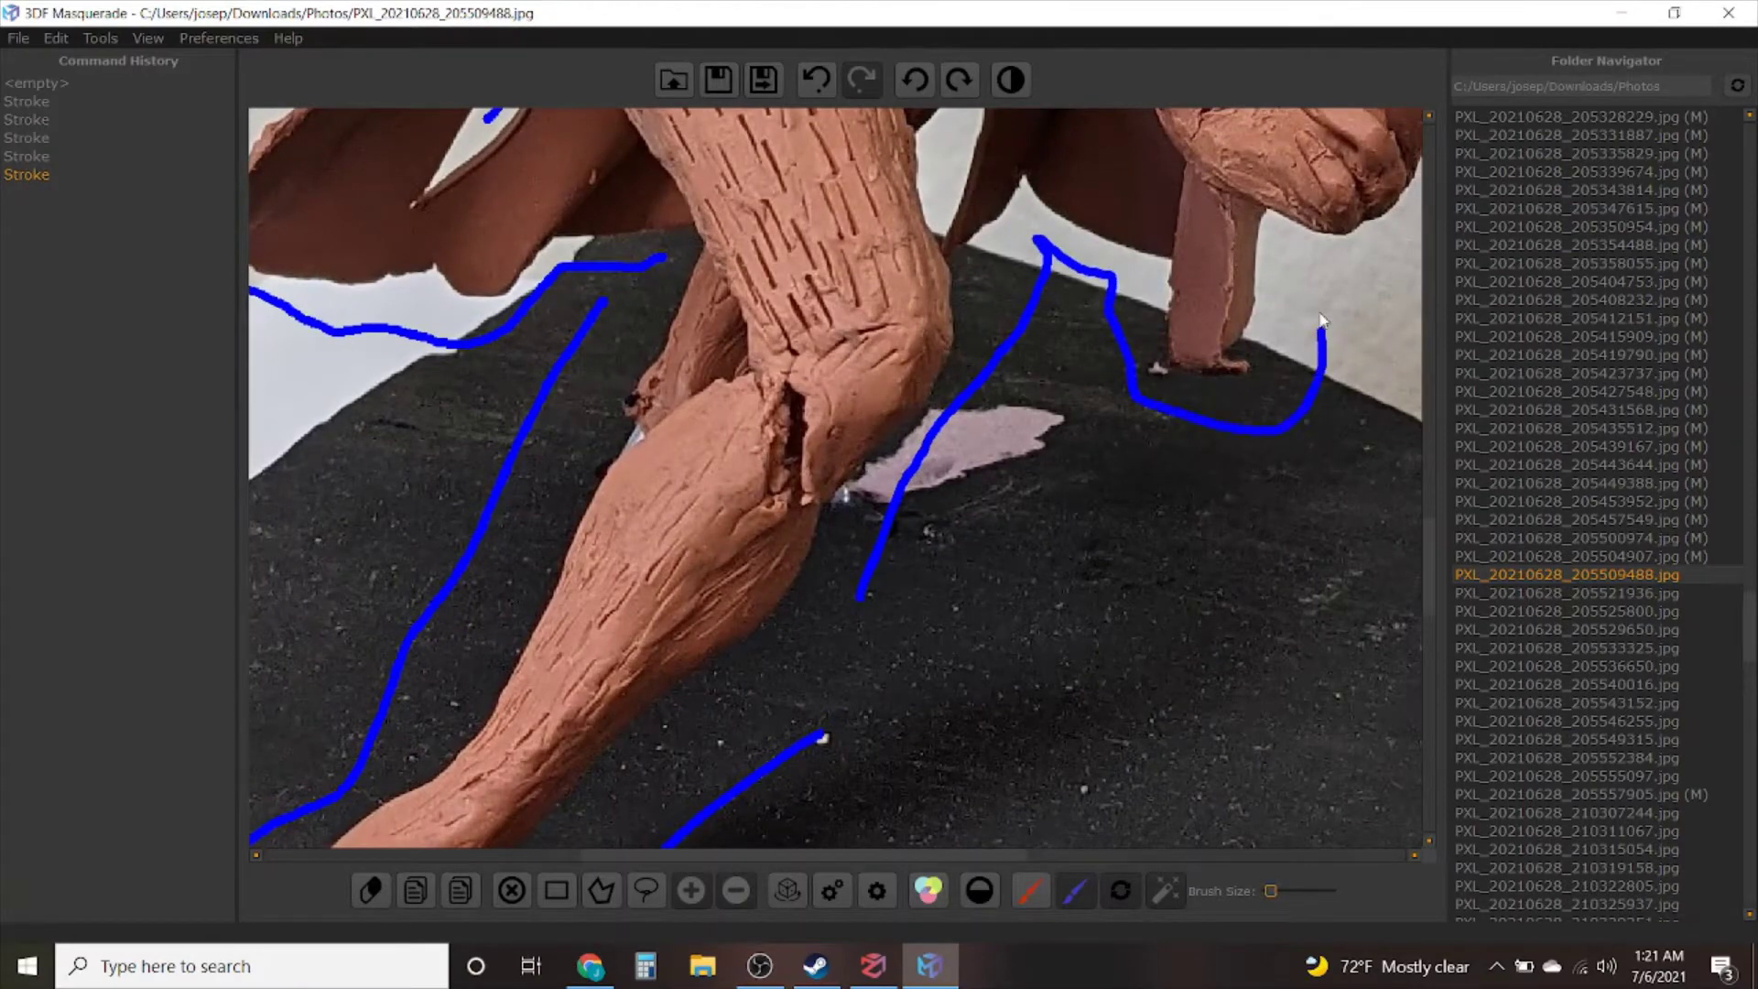
drag(1319, 314, 1402, 276)
Mark the light gap between the thigh and the cape with a short background stroke
middle_drag(1052, 456, 1013, 747)
scroll(912, 462, up, 5)
drag(936, 385, 875, 465)
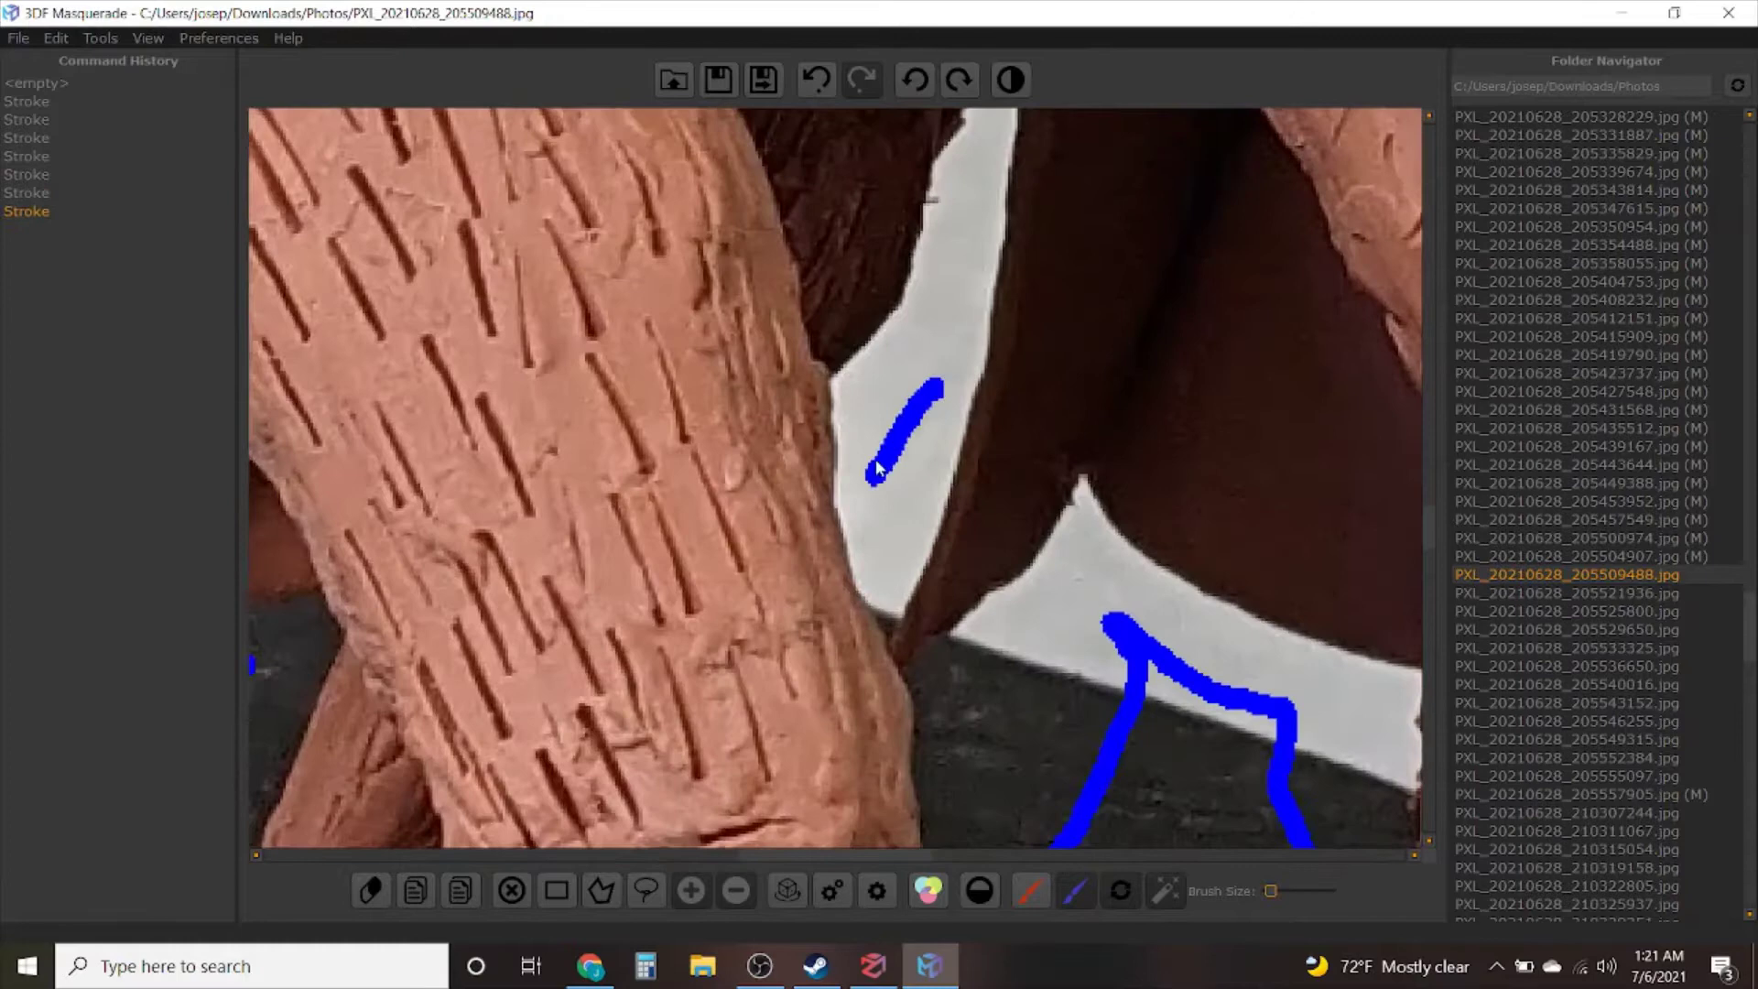
Add a curved background stroke in the opening between the bent arm's hand and the torso
scroll(875, 465, down, 5)
middle_drag(819, 248, 758, 637)
scroll(925, 529, down, 3)
mouse_move(925, 529)
middle_down()
mouse_move(875, 353)
mouse_move(993, 724)
middle_up()
drag(651, 280, 691, 393)
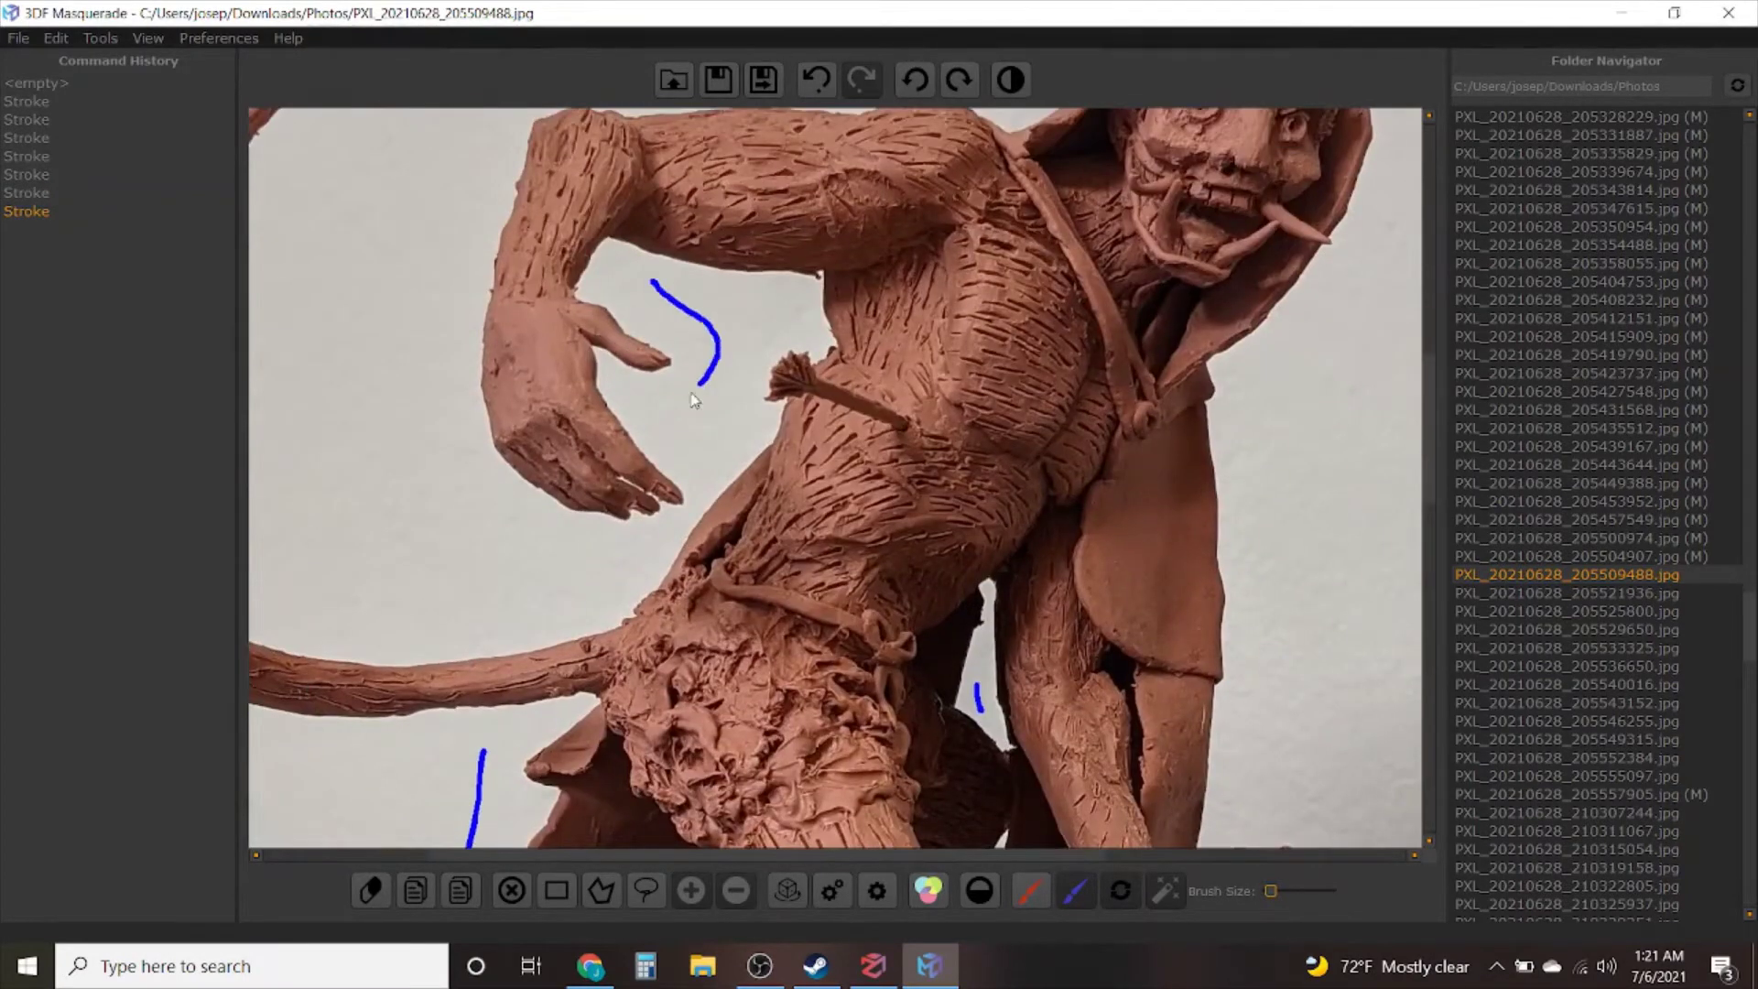
Add background strokes outside the bent arm's hand and alongside the lowered fist, extending up beside the hanging cape
mouse_move(512, 585)
mouse_down()
mouse_move(417, 520)
mouse_move(433, 179)
mouse_up()
scroll(676, 607, down, 3)
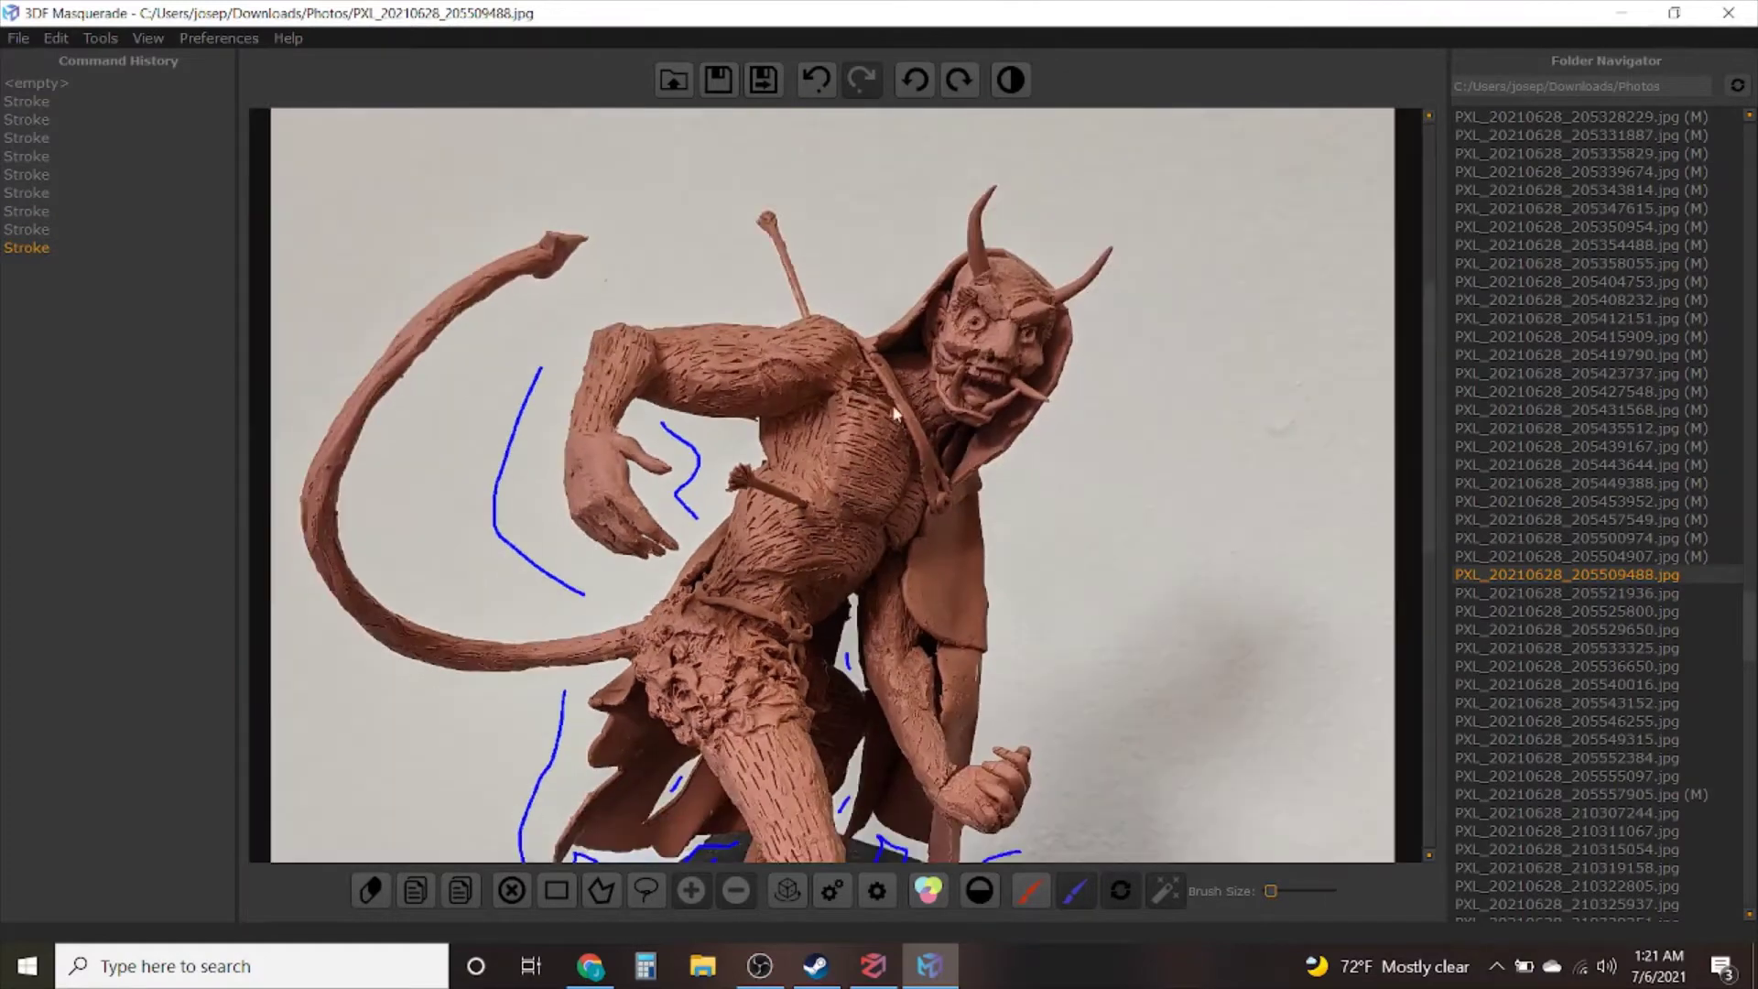
middle_drag(882, 592, 883, 447)
mouse_move(1026, 710)
mouse_down()
mouse_move(1057, 674)
mouse_move(1067, 446)
mouse_up()
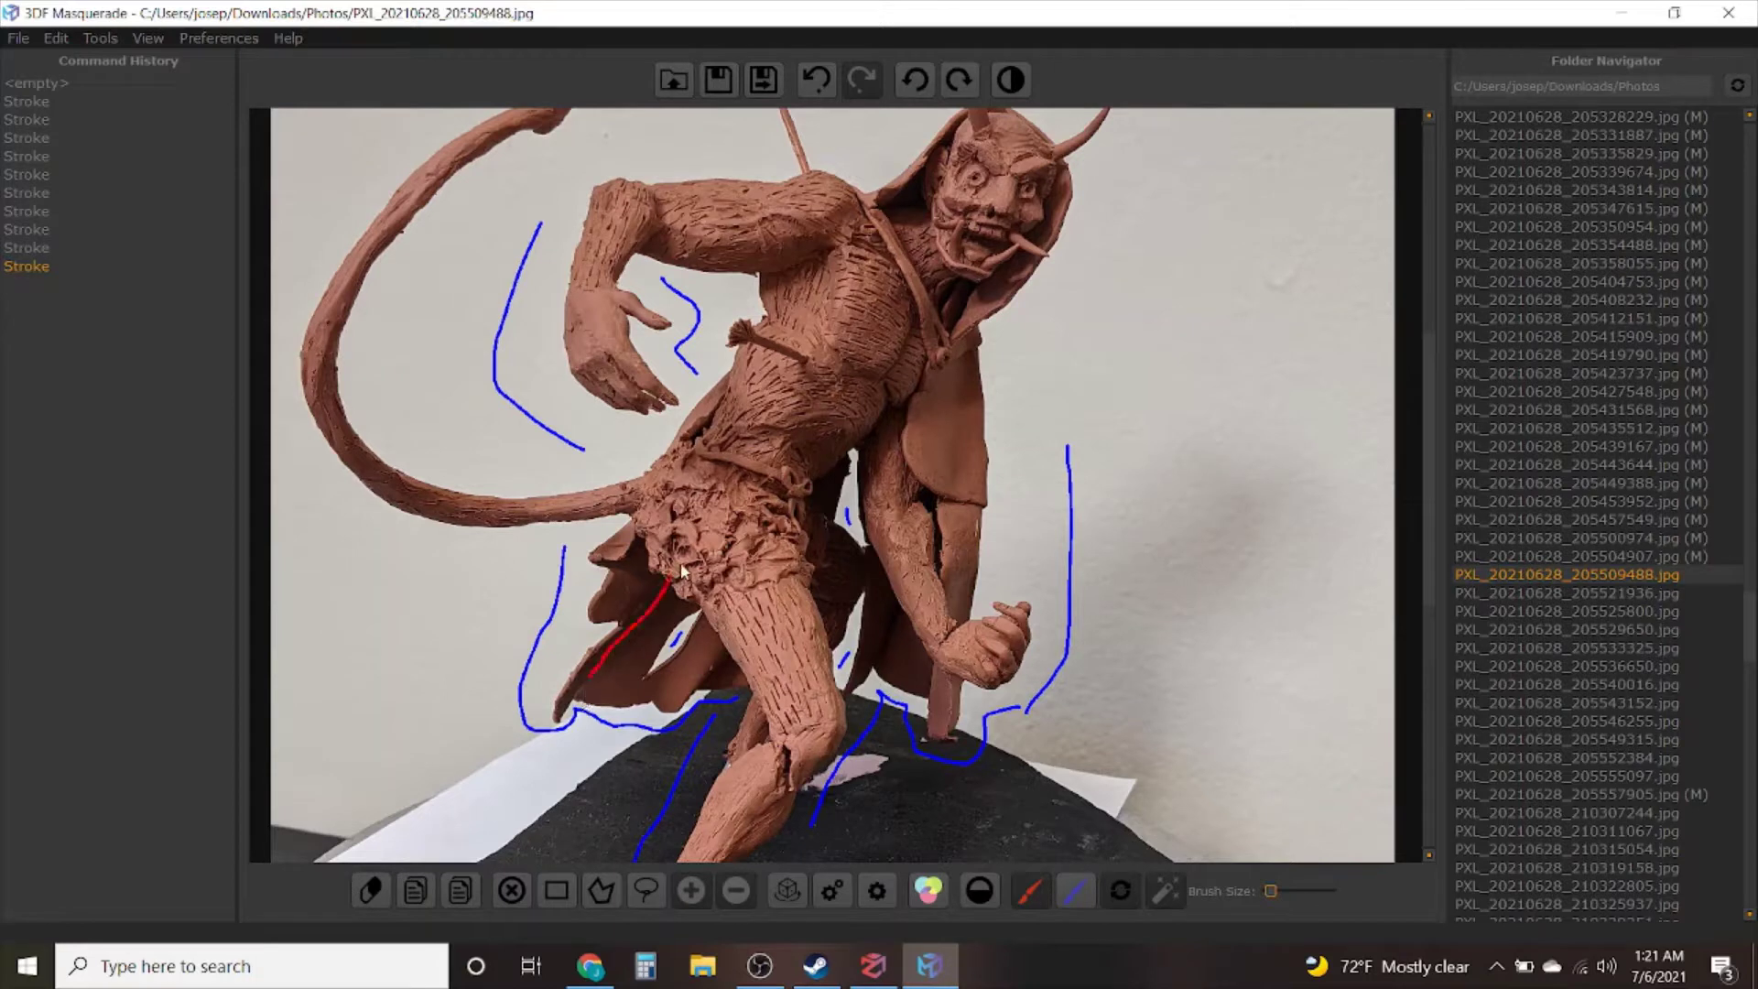
Draw a foreground stroke from the cape tip through the torso to the head, and another across the rear thigh to the lowered forearm
drag(767, 442, 896, 236)
drag(992, 173, 1005, 168)
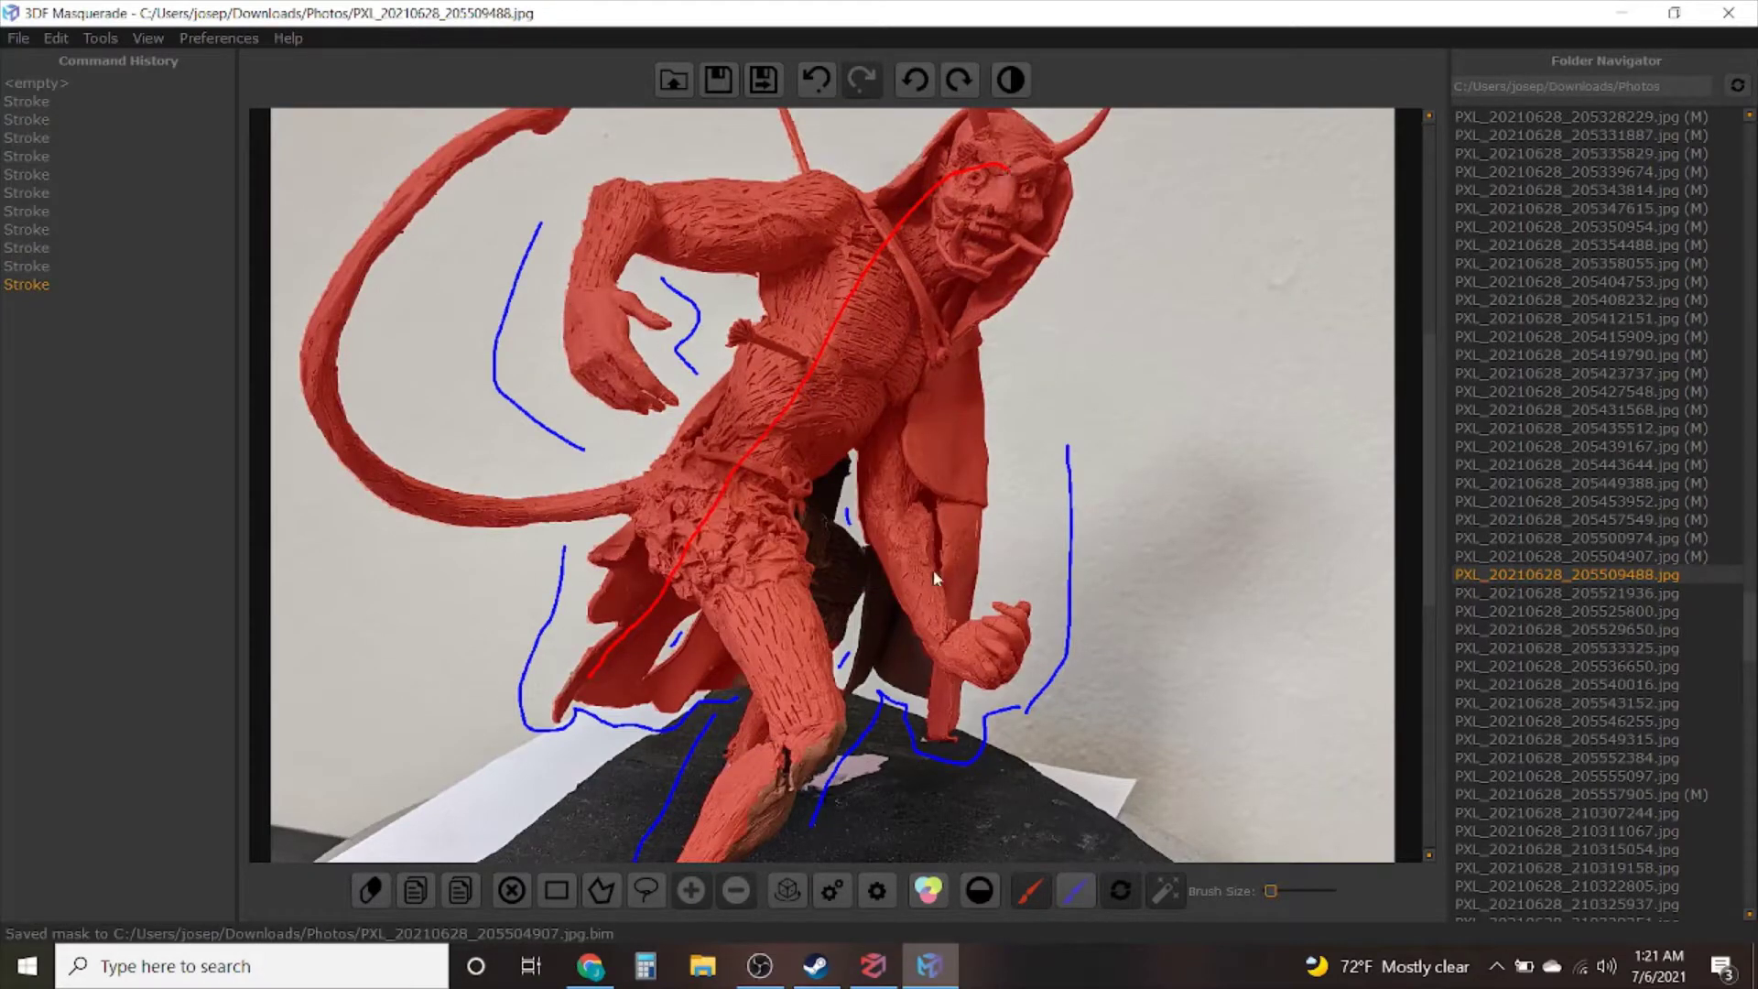
drag(870, 569, 899, 569)
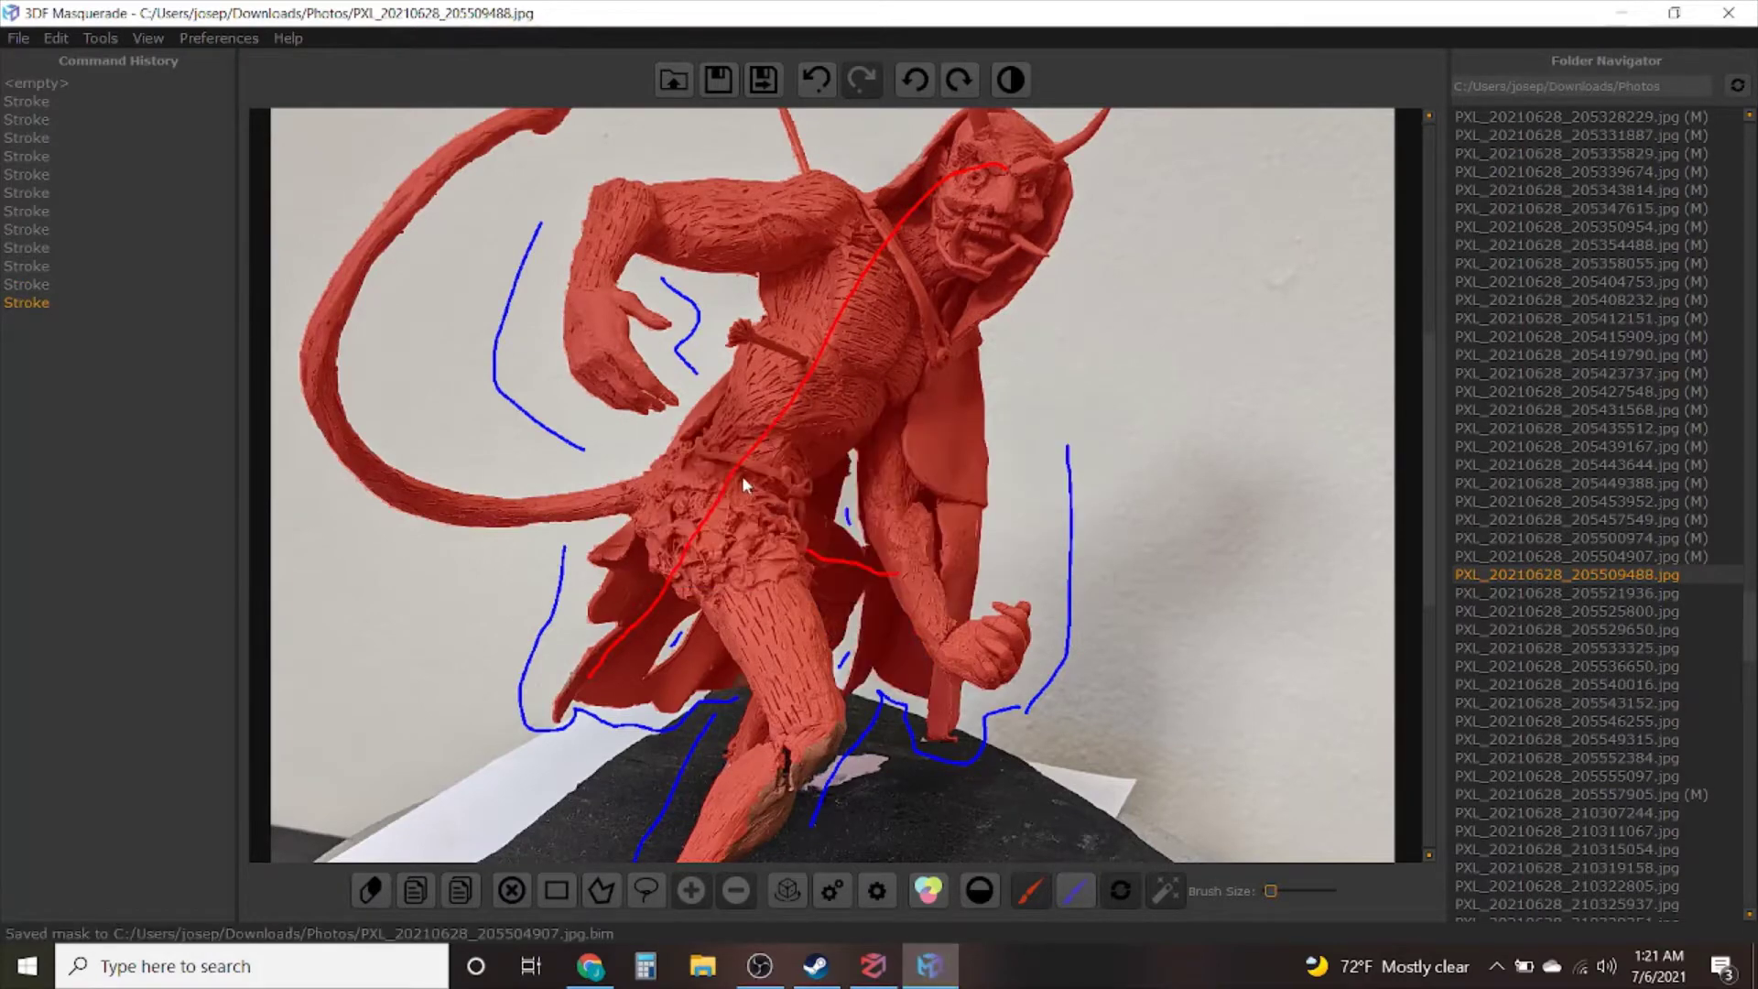
Mark the unselected shaded edges of the front knee and shin with short foreground strokes
middle_drag(841, 830, 792, 523)
scroll(793, 523, up, 1)
middle_drag(658, 267, 722, 486)
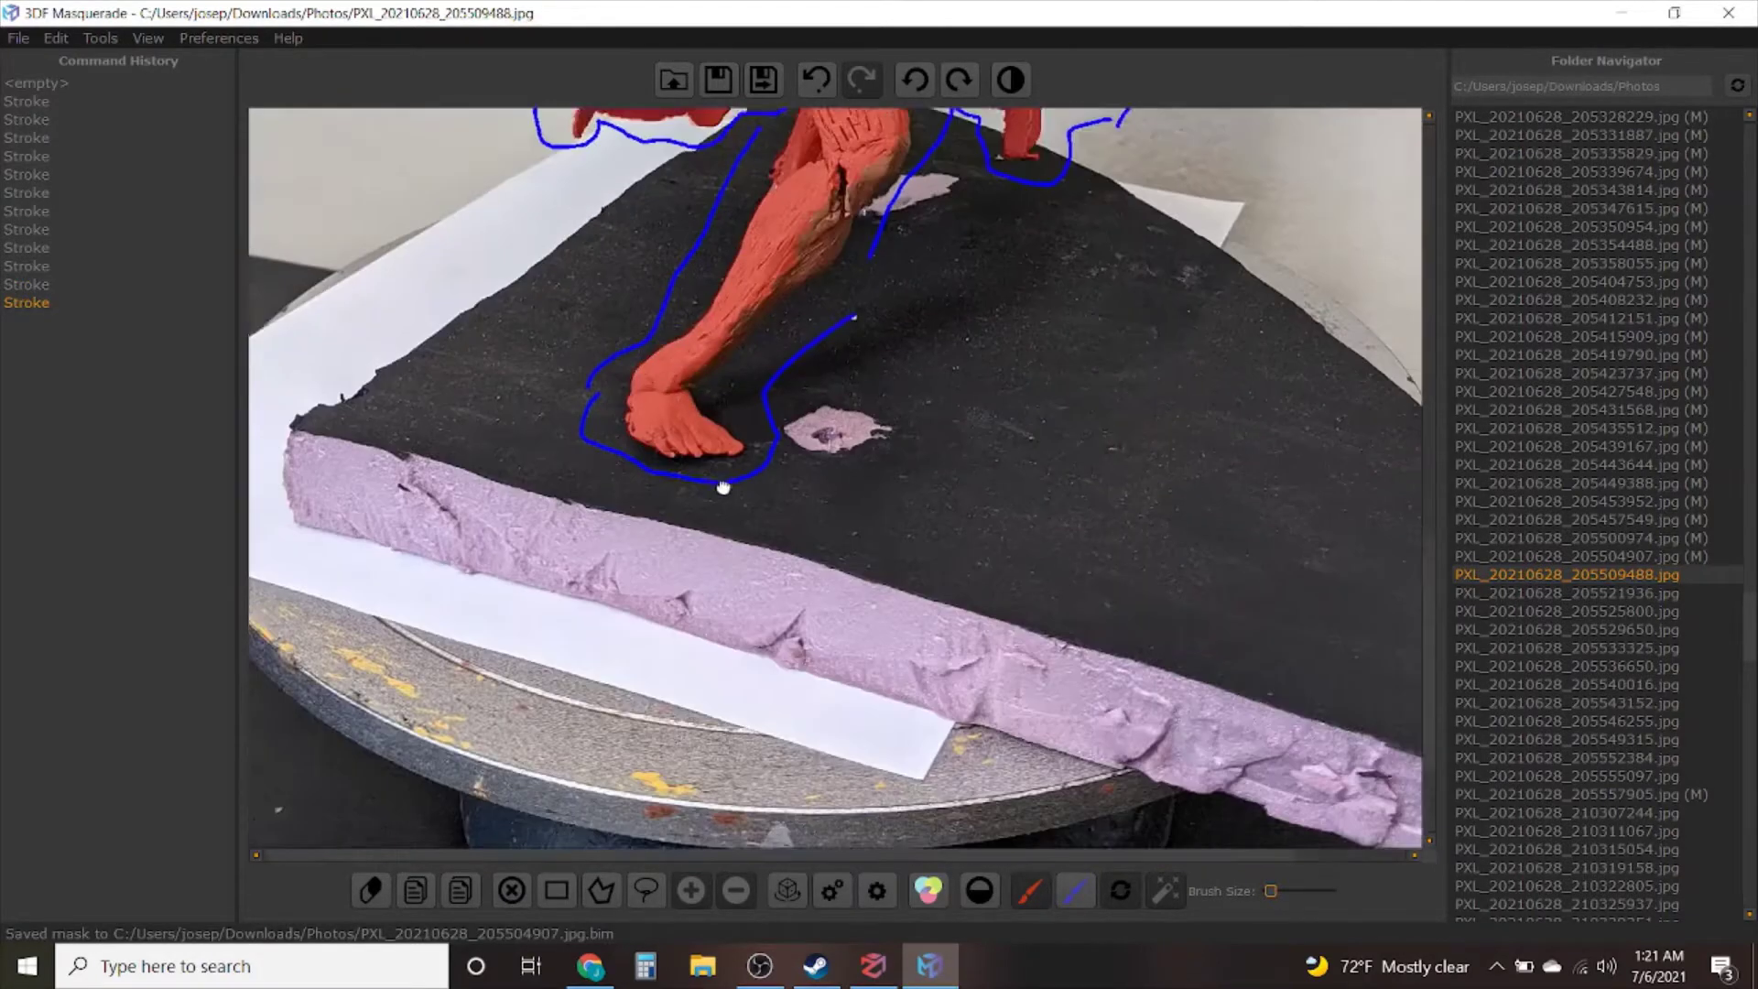
middle_drag(825, 174, 808, 340)
scroll(874, 346, up, 3)
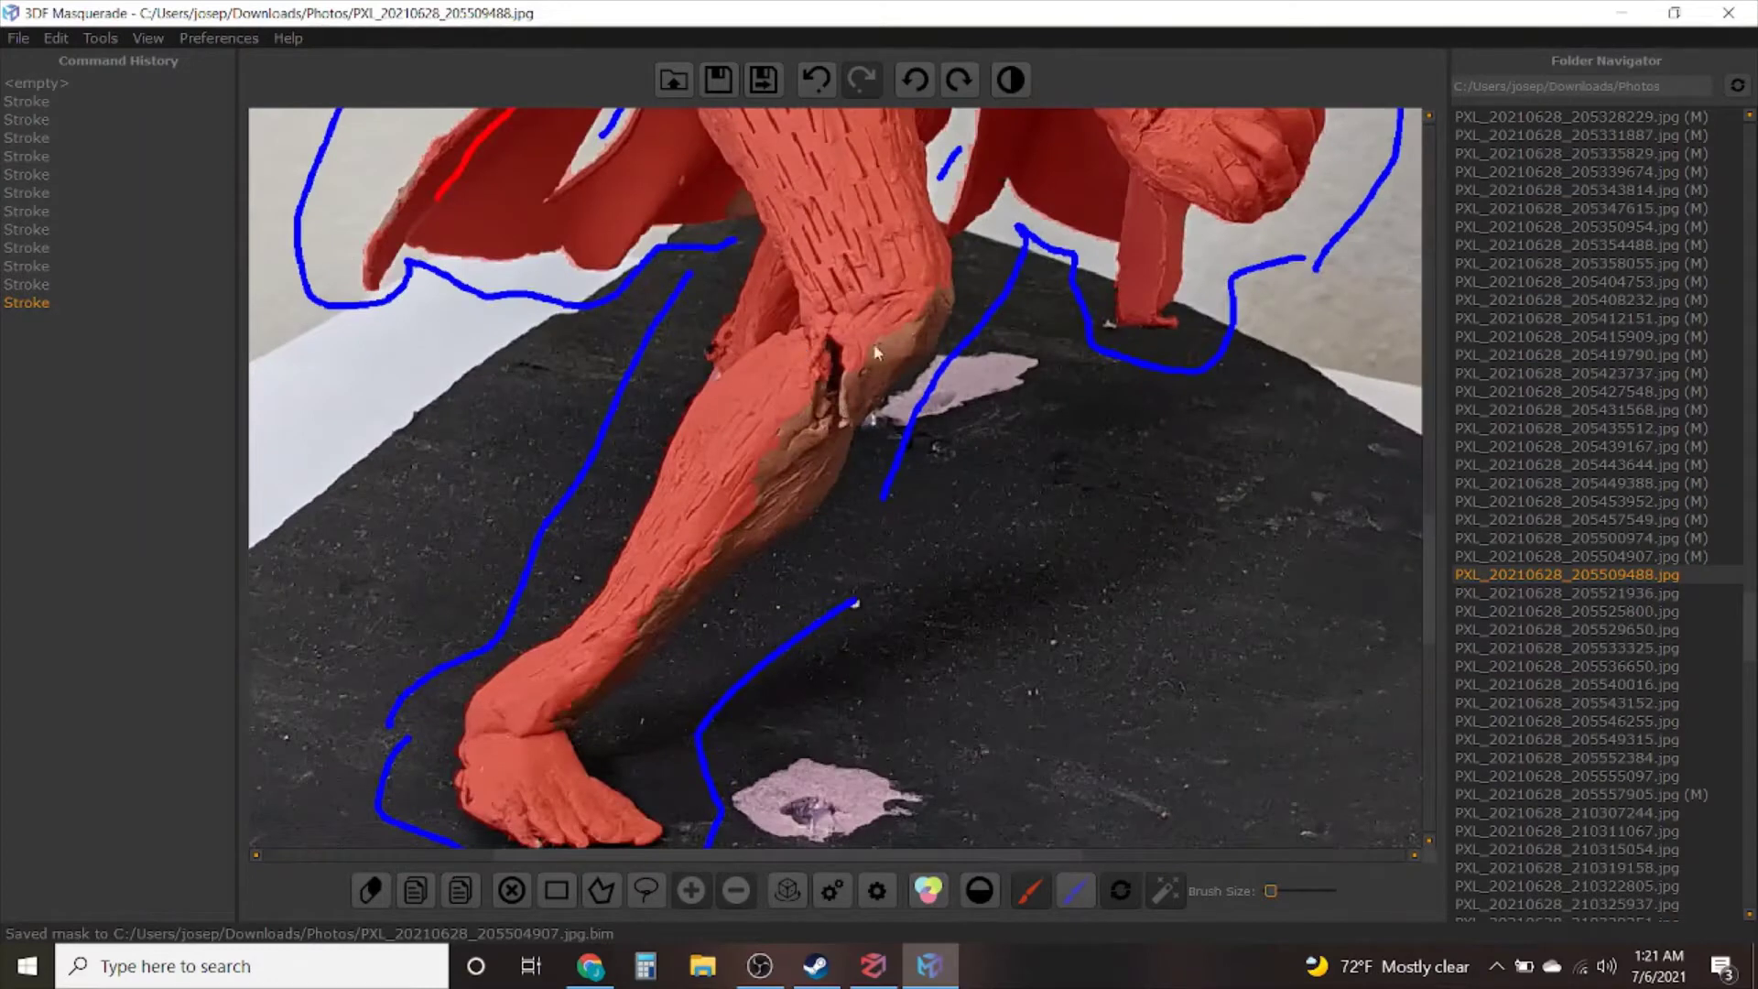
click(751, 490)
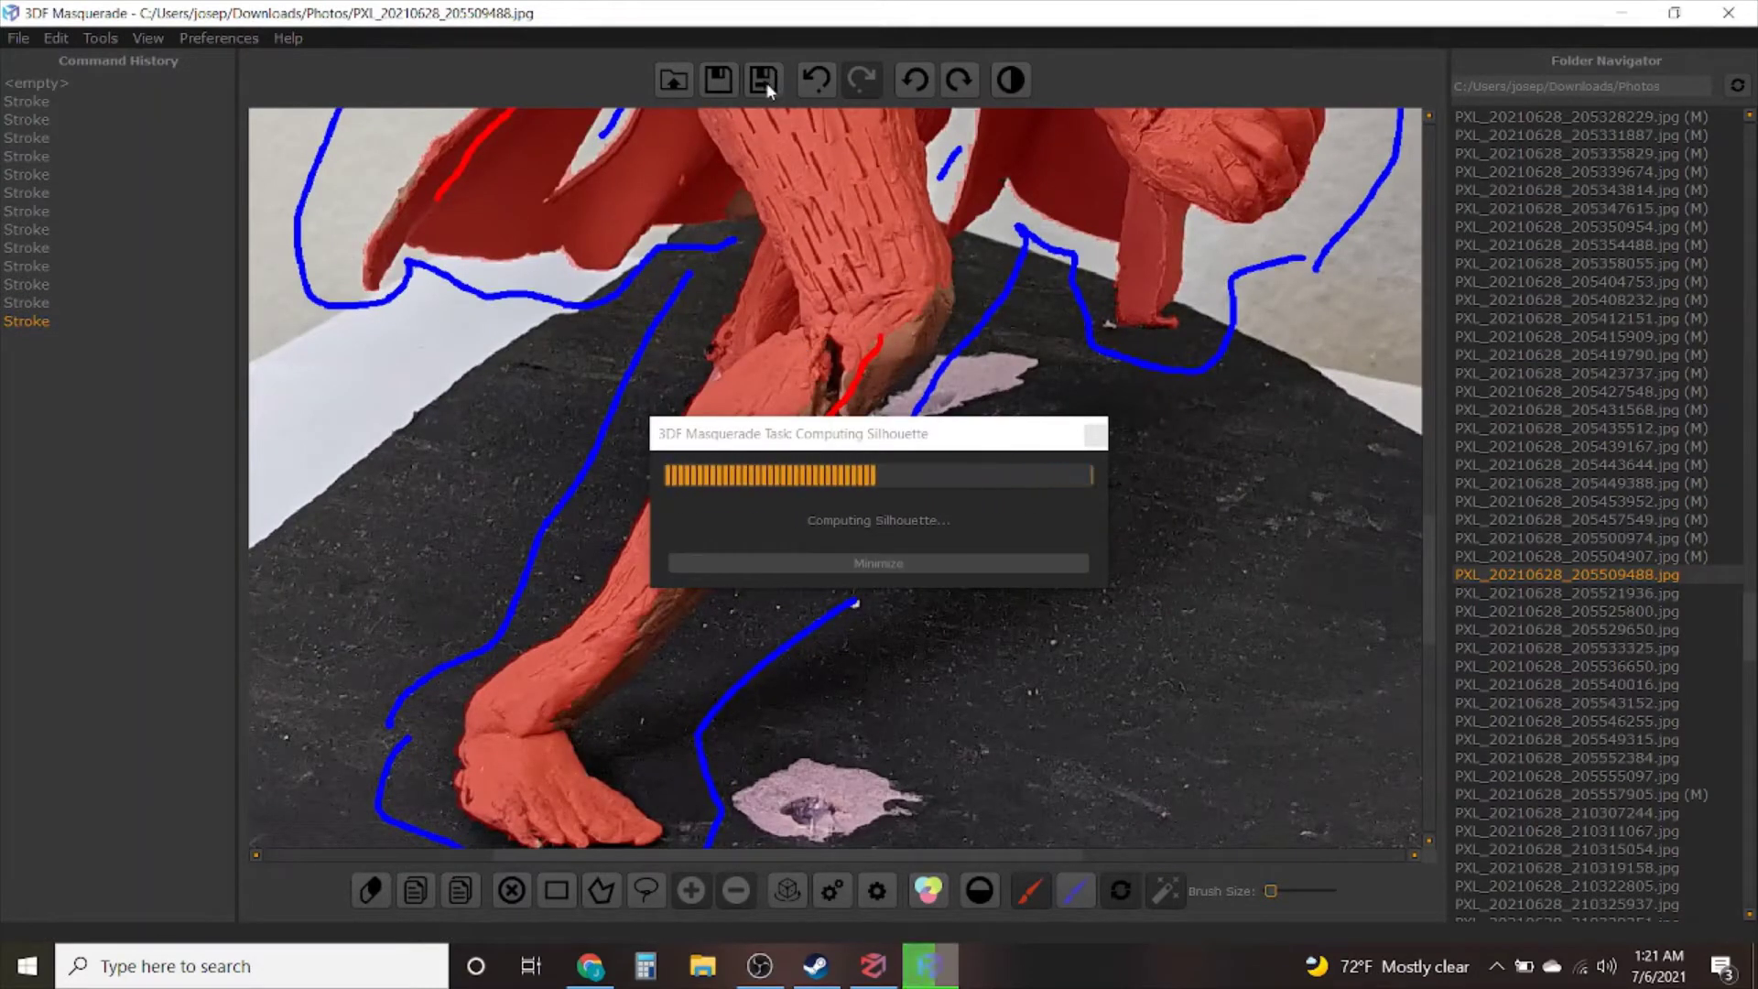
drag(722, 544, 690, 574)
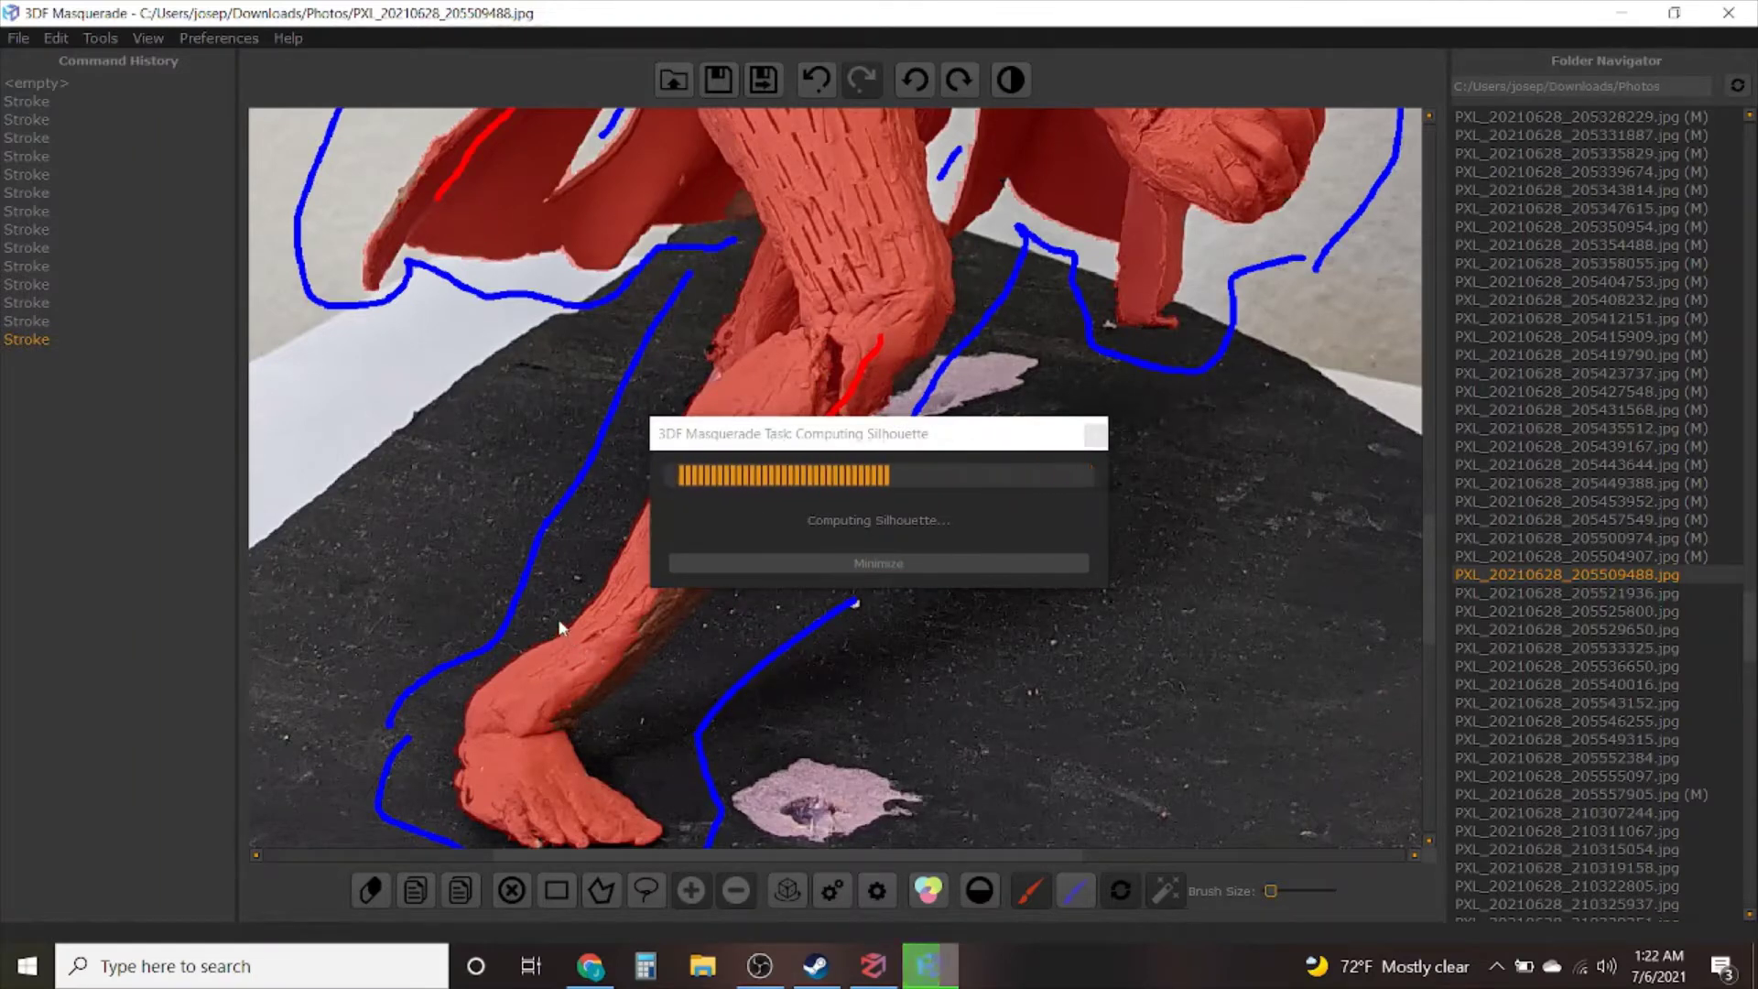
Save the mask for PXL_20210628_205509488.jpg and advance to the next photo
scroll(556, 604, down, 2)
middle_drag(697, 360, 677, 567)
scroll(678, 573, down, 2)
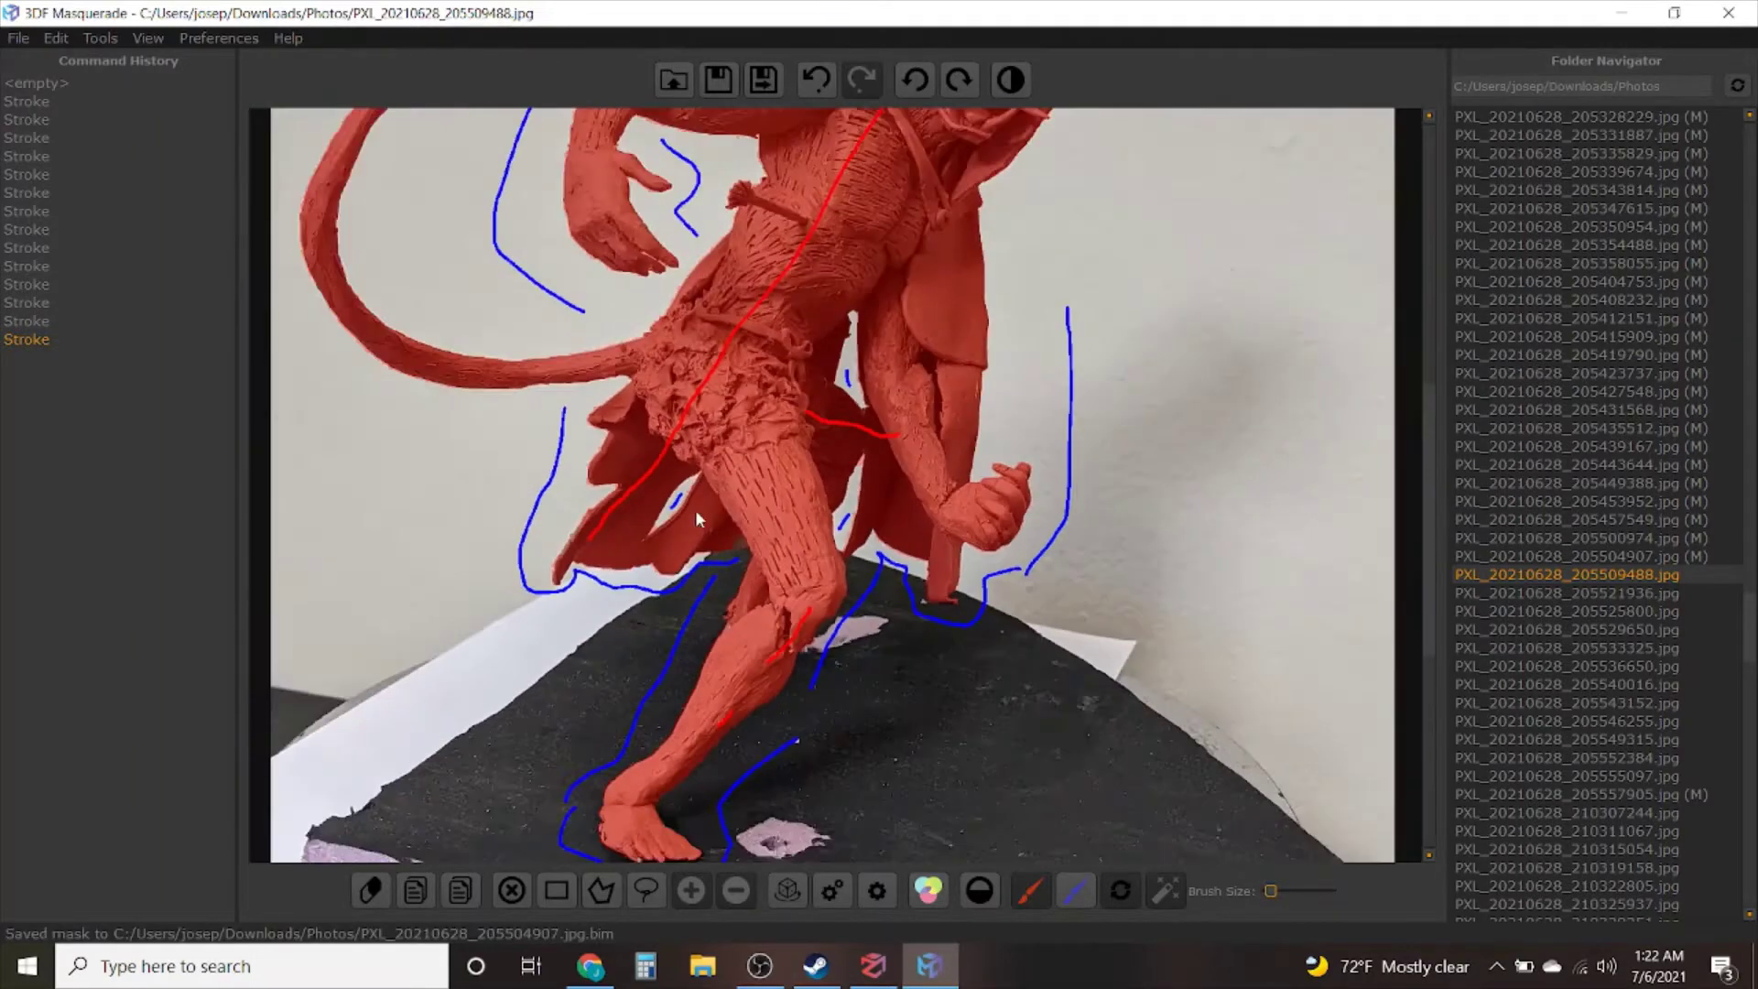
scroll(754, 387, down, 3)
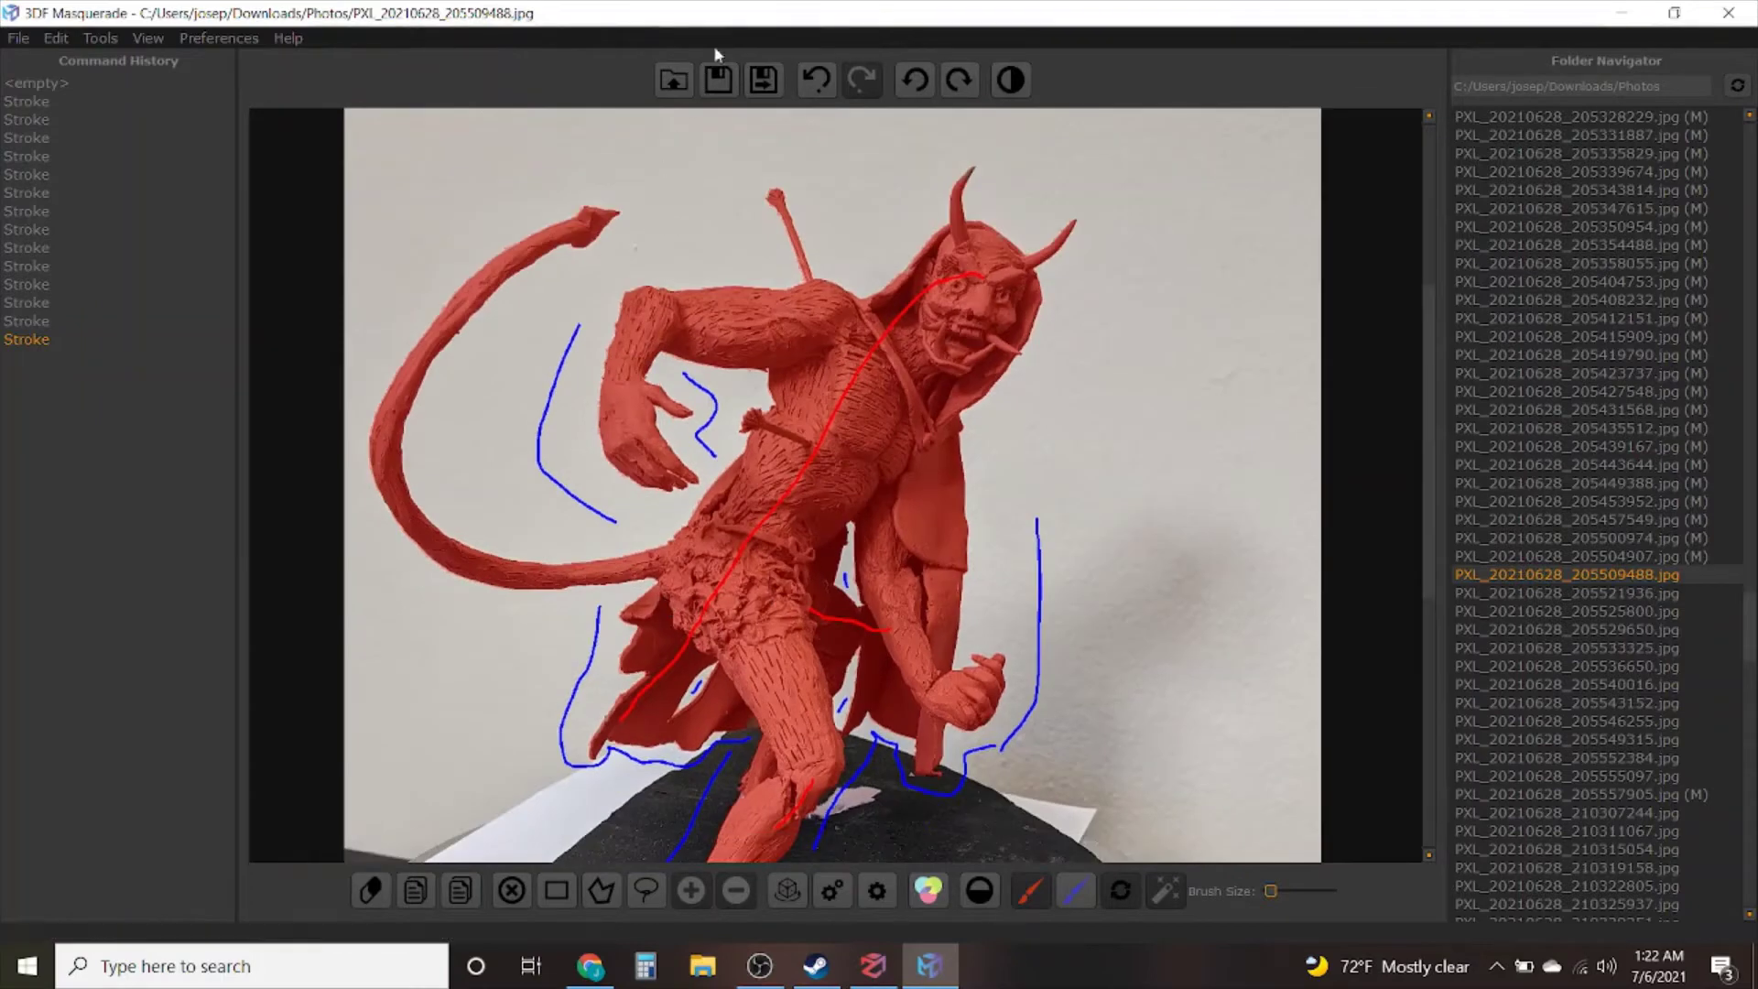
click(766, 80)
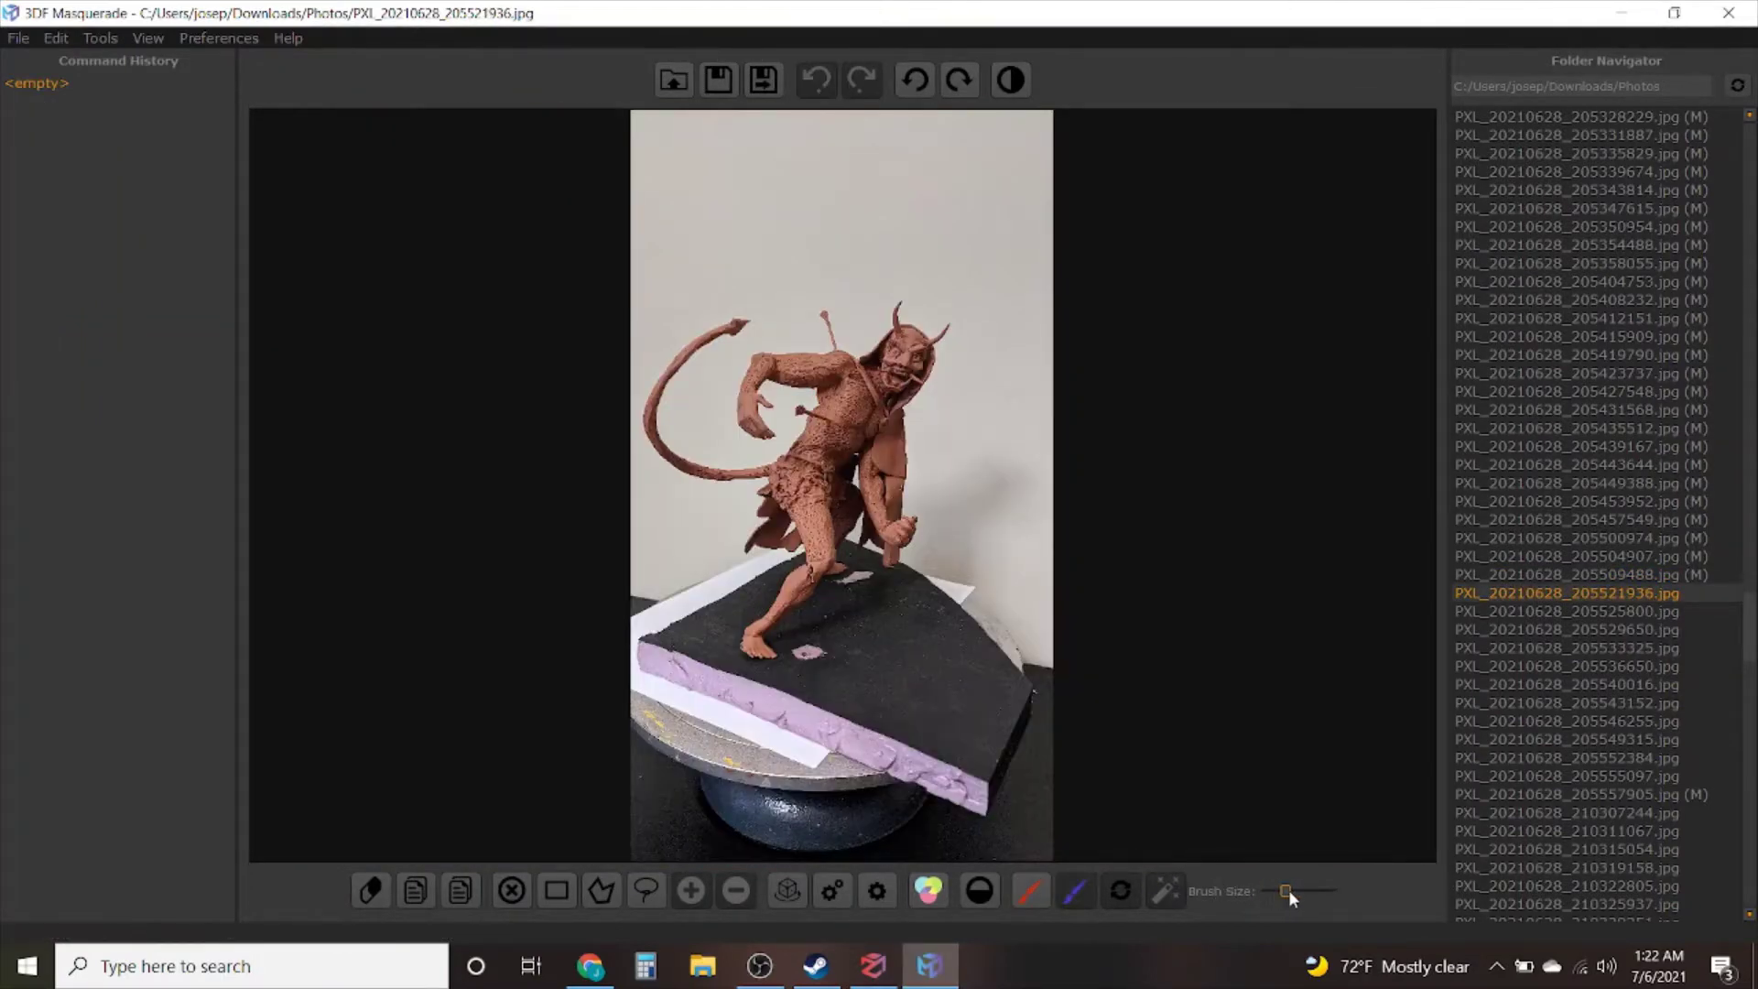
With a slightly larger brush, draw background strokes inside the tail loop beside the hand and below the tail
scroll(952, 643, up, 5)
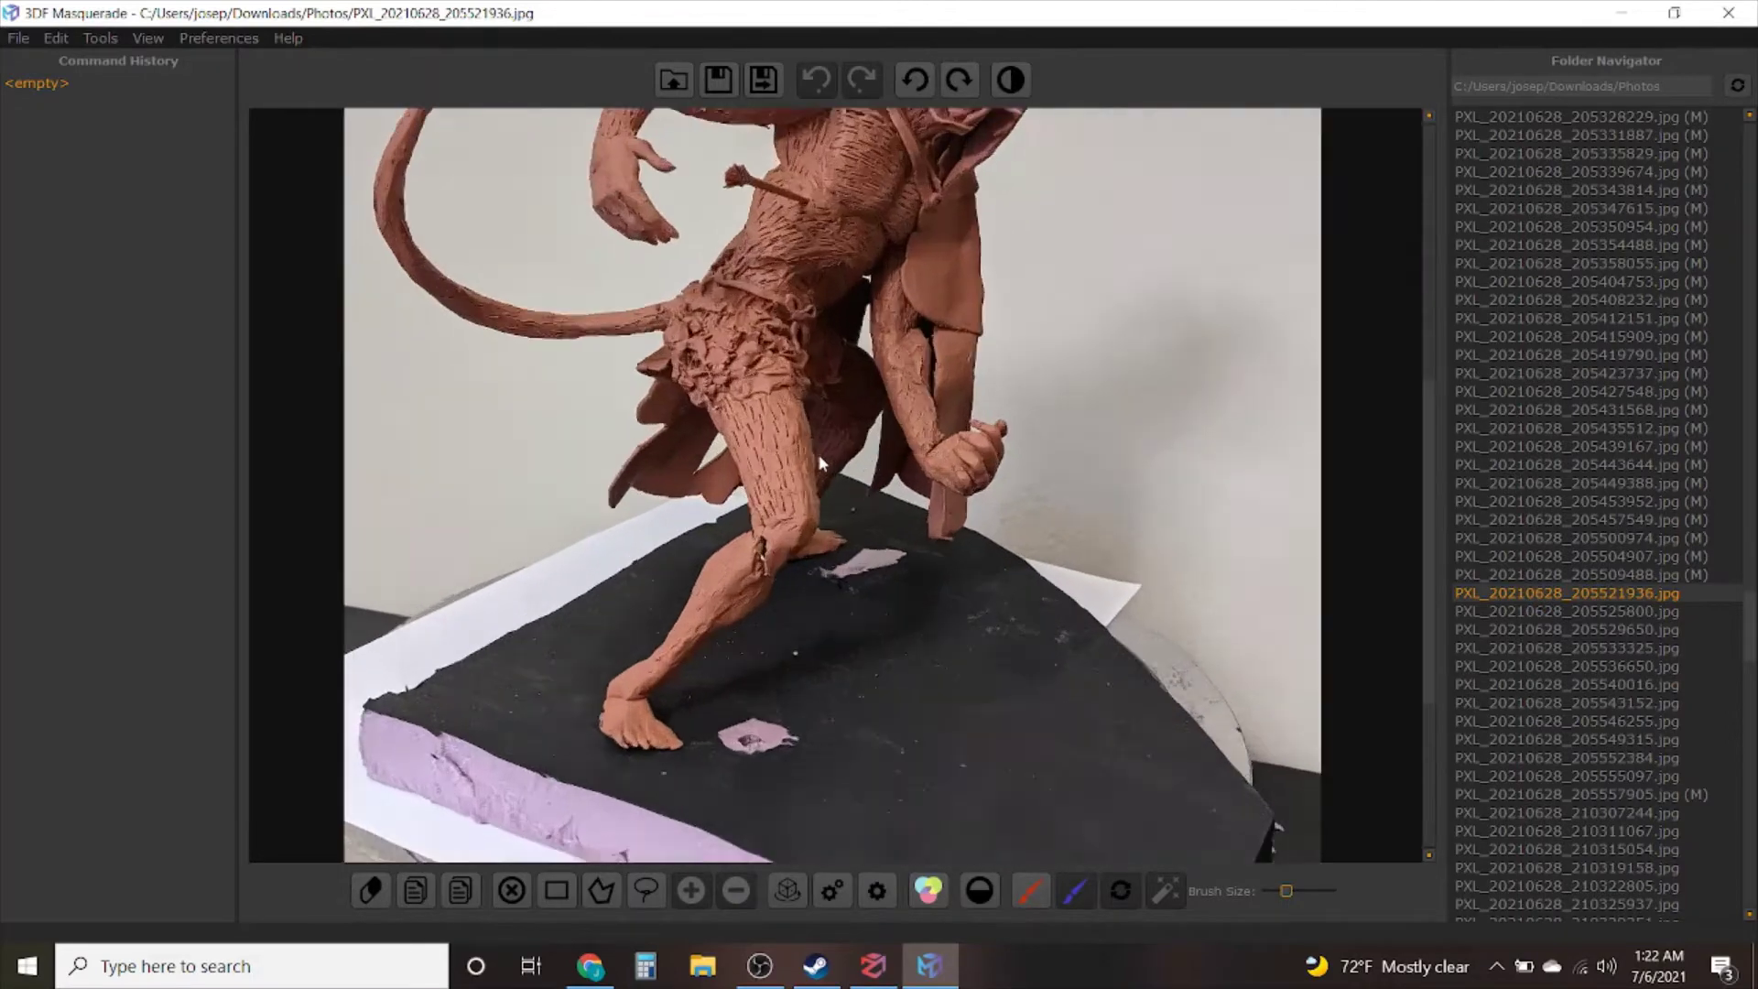
scroll(820, 462, down, 5)
mouse_move(529, 310)
mouse_down()
mouse_move(540, 448)
mouse_move(591, 451)
mouse_up()
drag(572, 612, 488, 594)
Trace a background stroke under the cape's lower edge from the front knee and up around its outer tip
scroll(638, 740, up, 5)
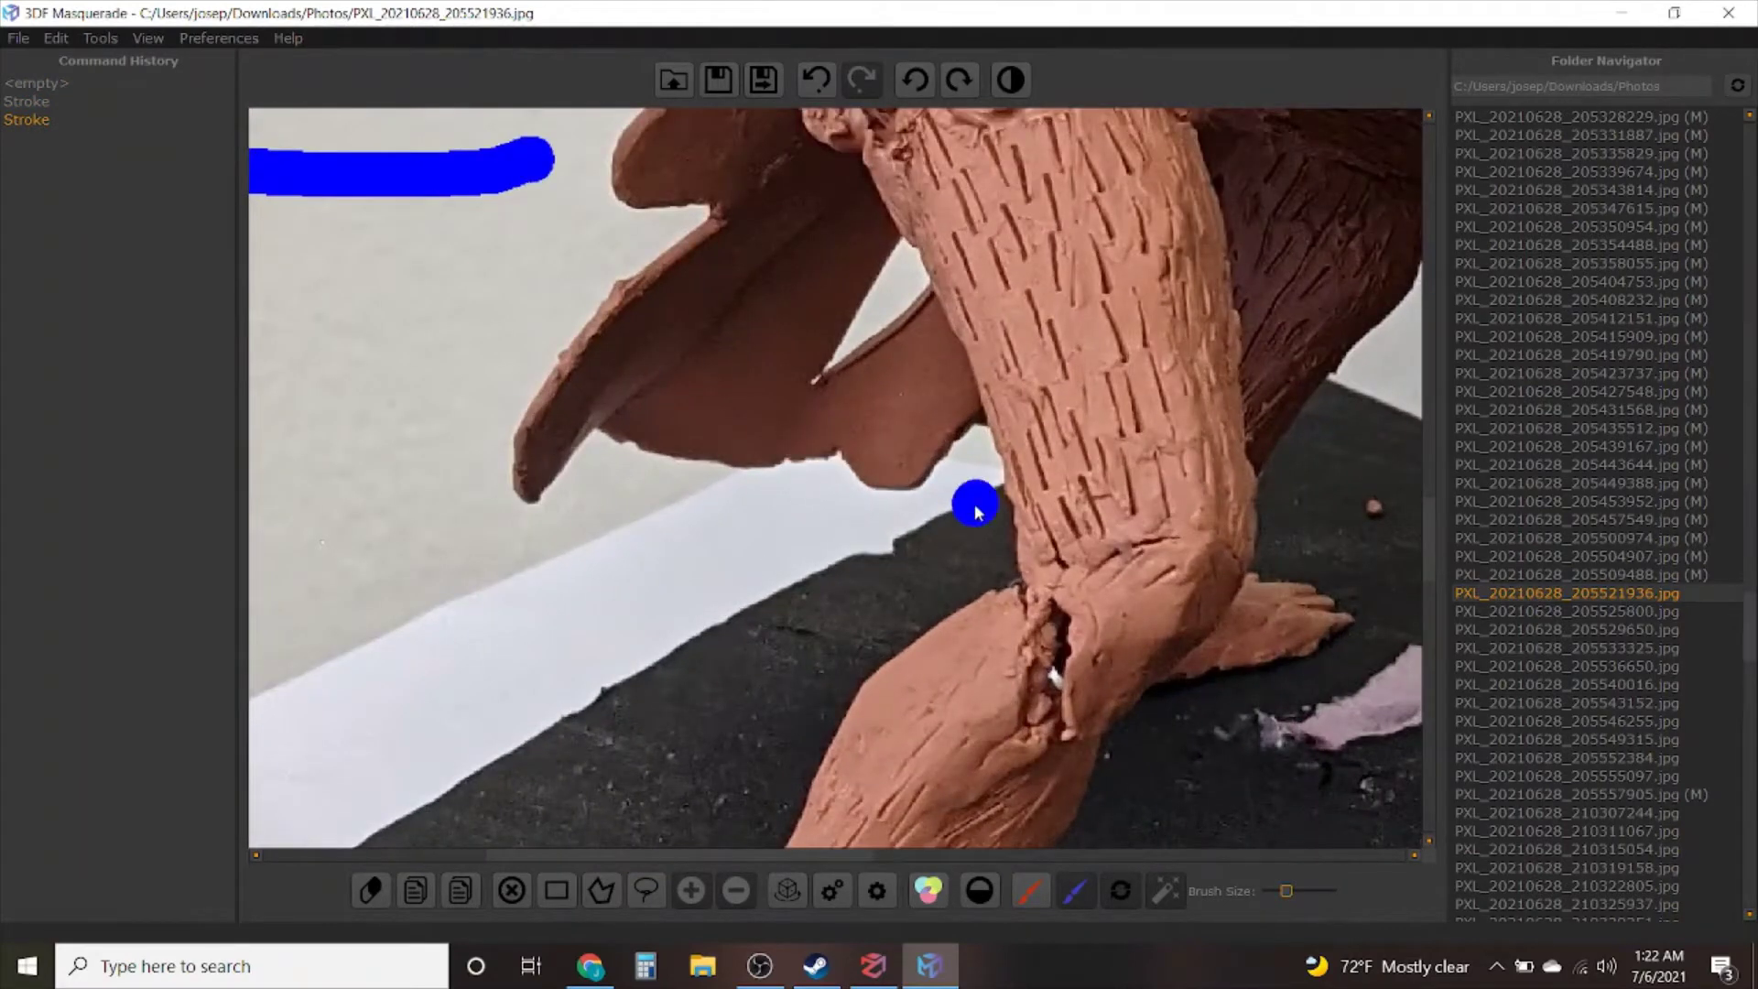
drag(972, 516, 775, 565)
mouse_move(656, 489)
mouse_down()
mouse_move(574, 551)
mouse_move(472, 339)
mouse_move(491, 321)
mouse_up()
Trace background strokes down the outer side of the front leg, around the foot and back up along the calf
middle_drag(669, 580, 932, 244)
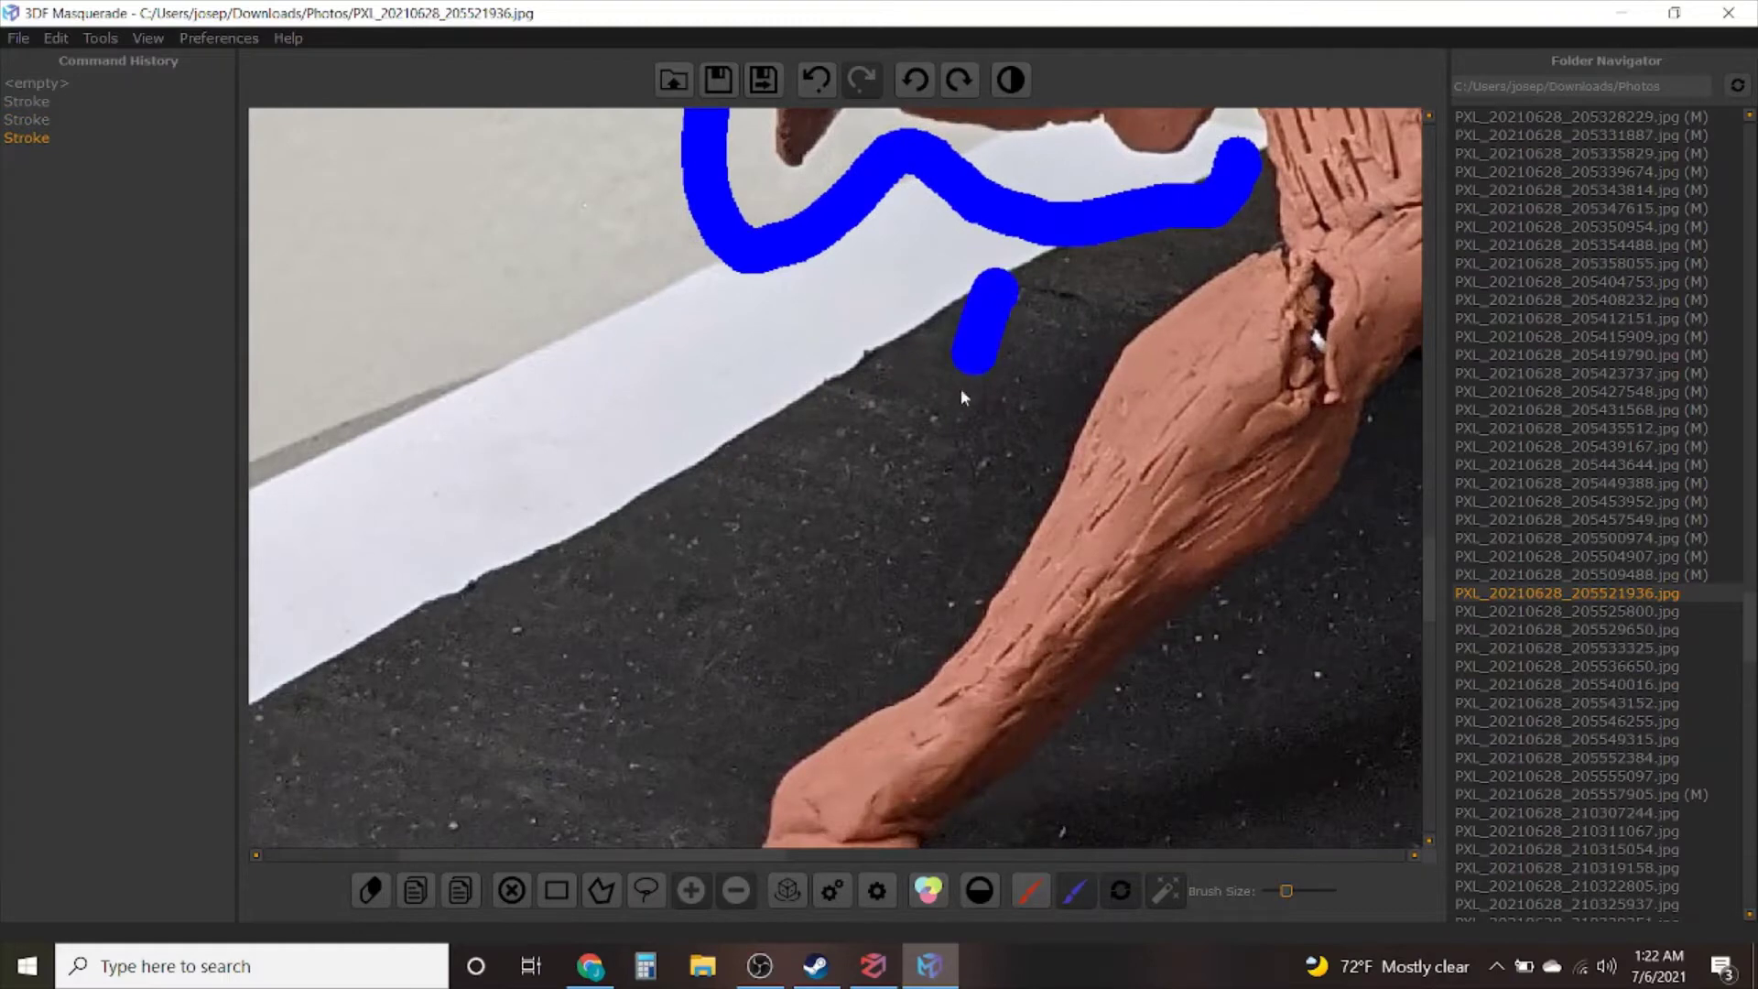
drag(960, 391, 631, 700)
middle_drag(632, 700, 789, 345)
mouse_move(826, 453)
mouse_down()
mouse_move(726, 640)
mouse_move(1137, 740)
mouse_move(1218, 525)
mouse_up()
mouse_move(1218, 526)
middle_down()
mouse_move(943, 661)
mouse_move(718, 667)
middle_up()
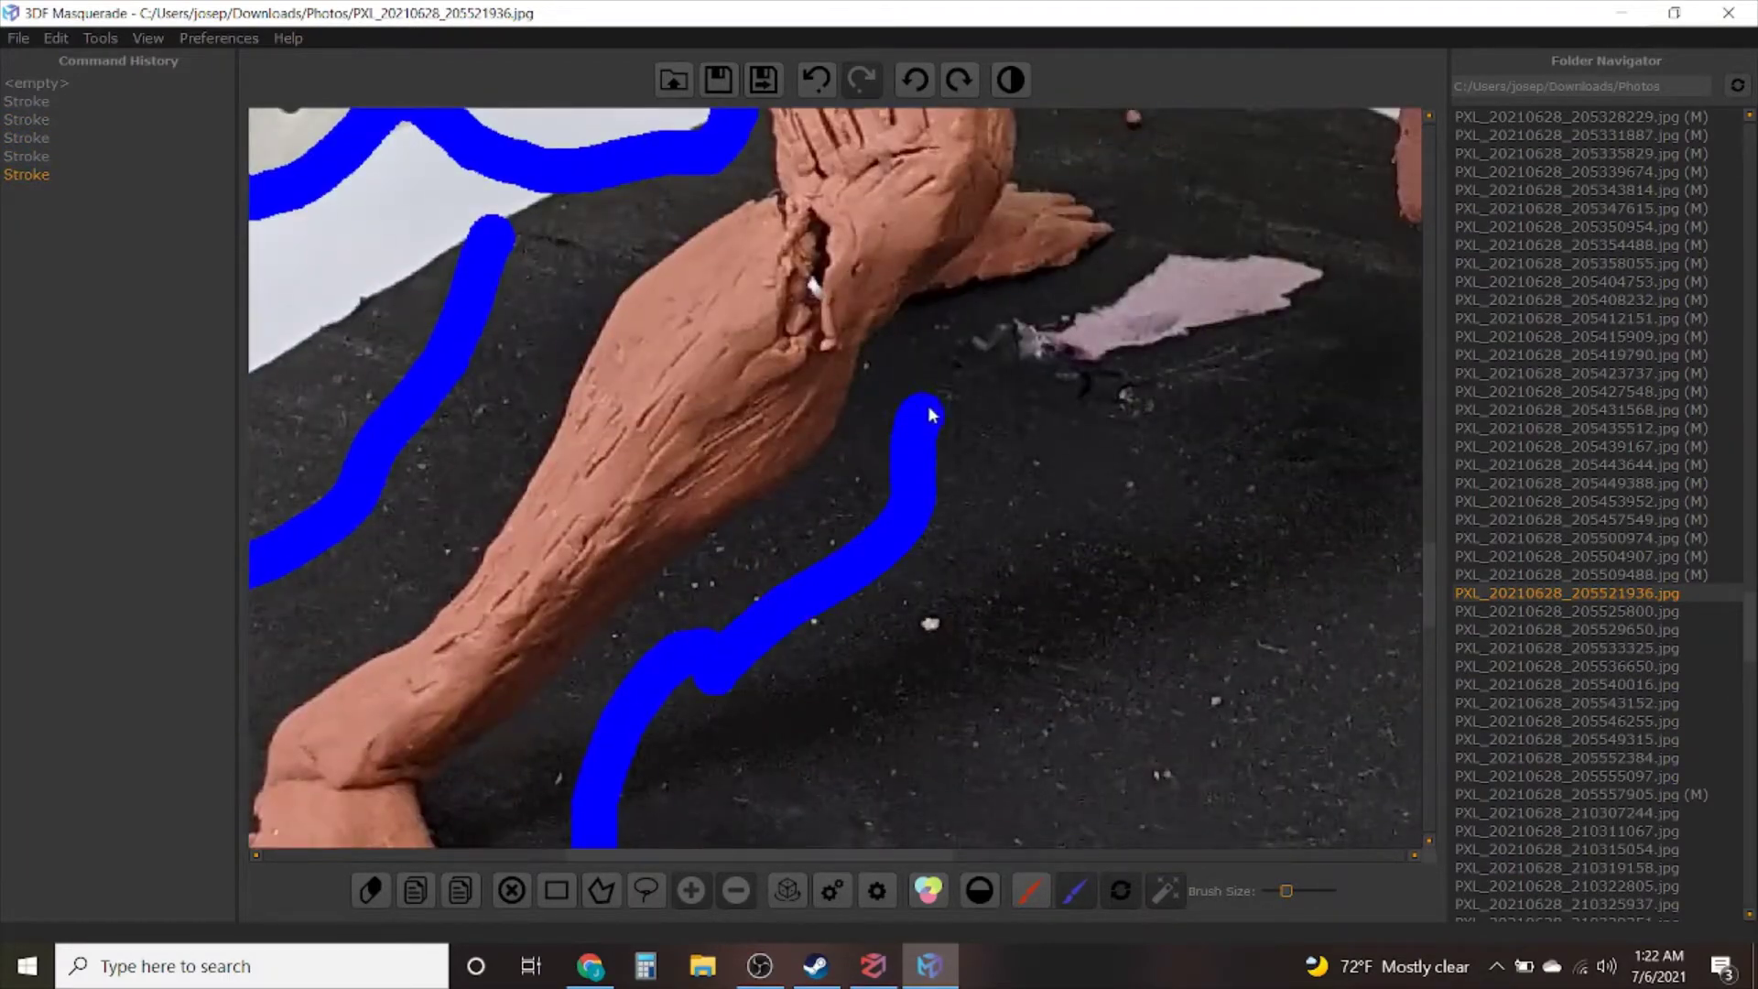
Extend the background stroke past the front knee and around the rear foot up toward the rear thigh
middle_drag(929, 413, 921, 643)
drag(936, 639, 1142, 455)
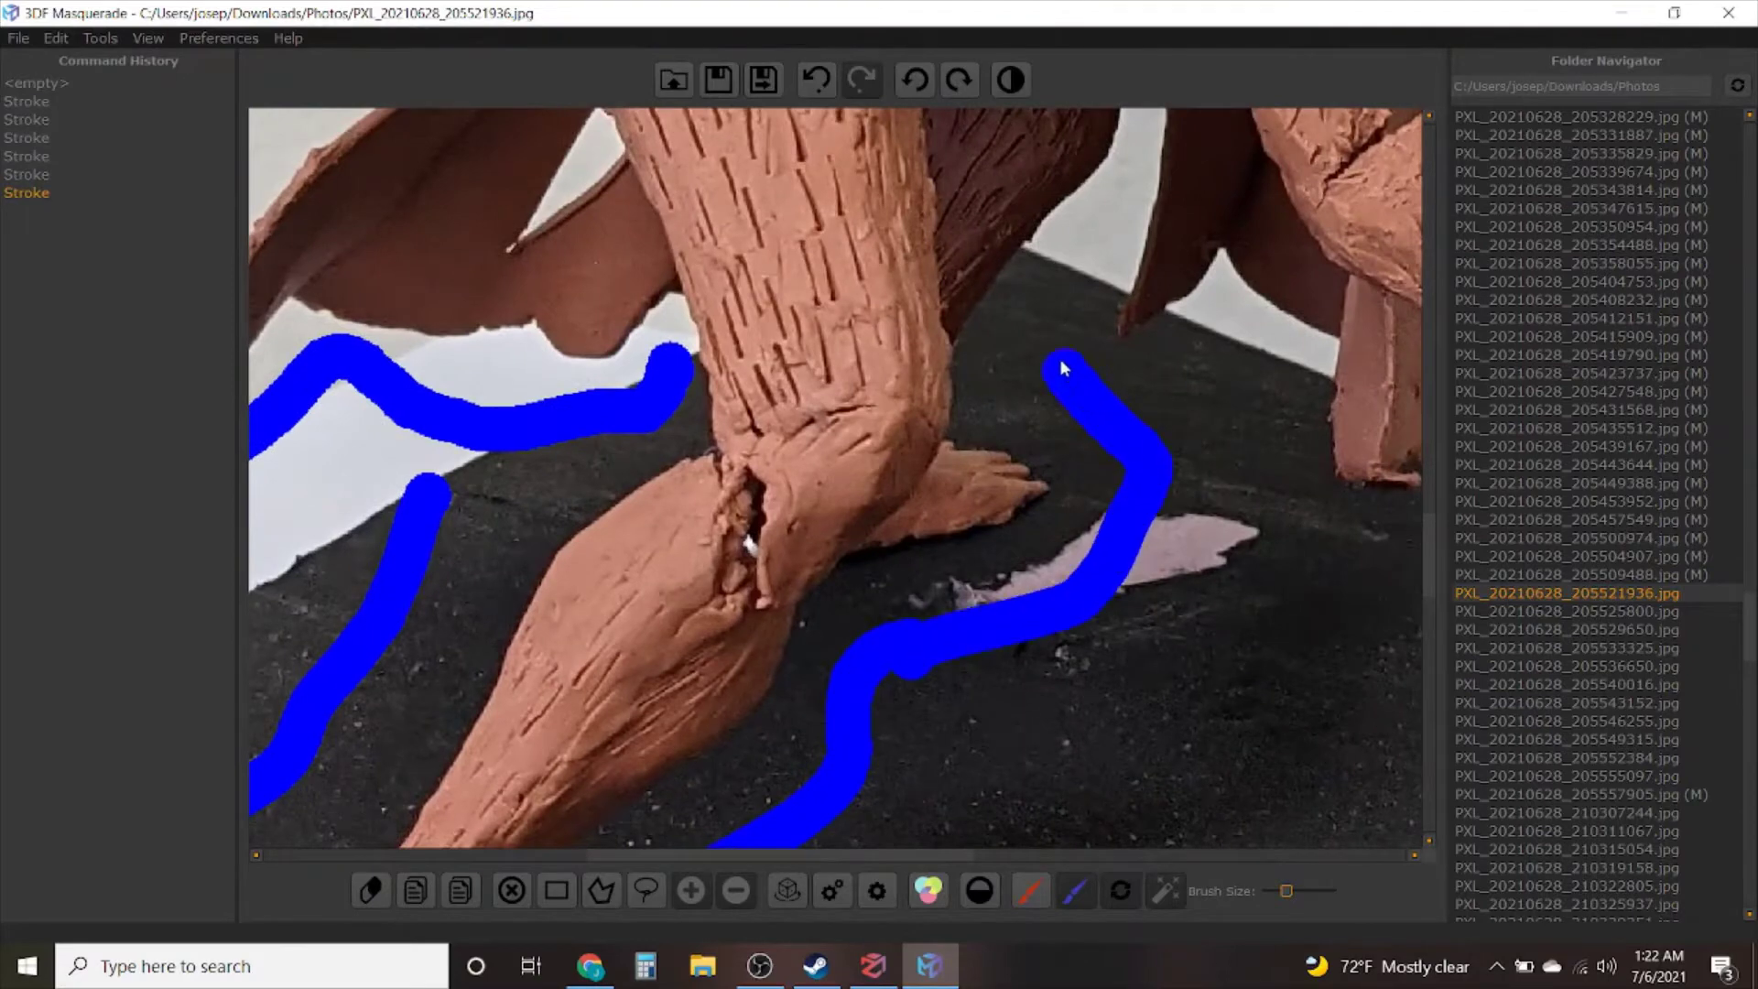
drag(1073, 273, 1075, 267)
middle_drag(1113, 476, 906, 510)
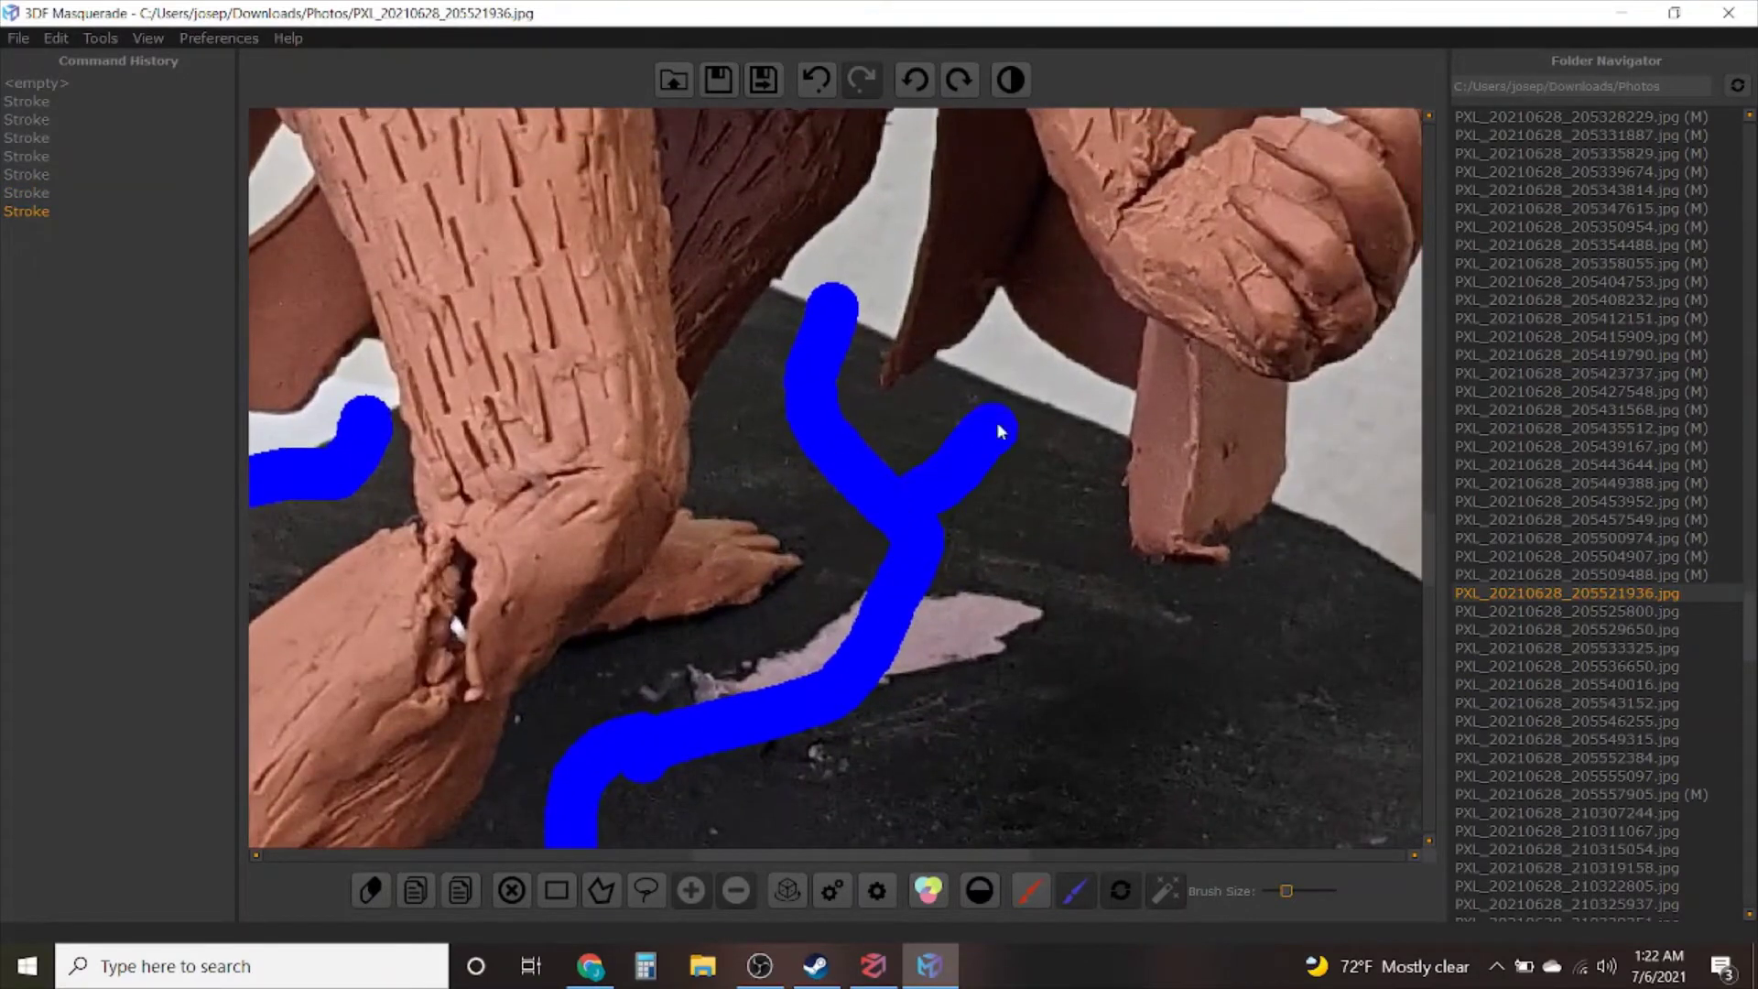
Trace background strokes around the base of the hanging cape strip and up the outer side of the fist
mouse_move(1000, 431)
mouse_down()
mouse_move(1052, 380)
mouse_move(1169, 656)
mouse_move(1380, 458)
mouse_up()
middle_drag(1292, 517, 698, 728)
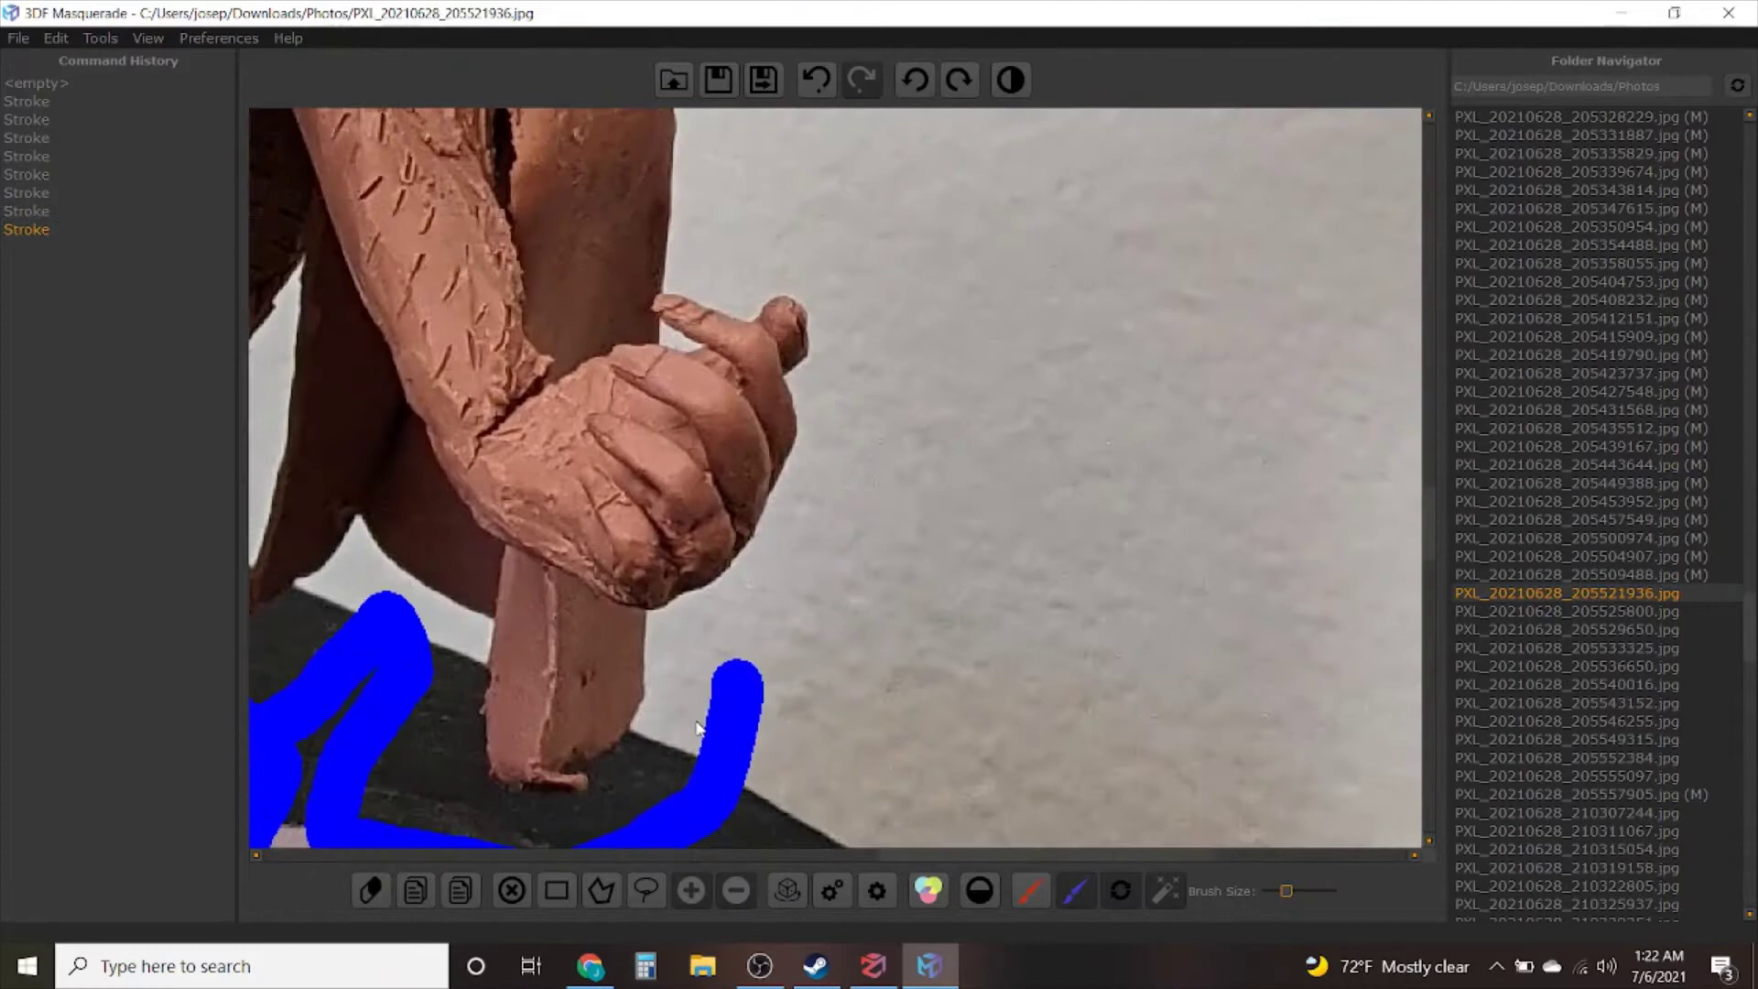
drag(742, 696, 859, 374)
drag(831, 240, 831, 240)
scroll(746, 403, down, 5)
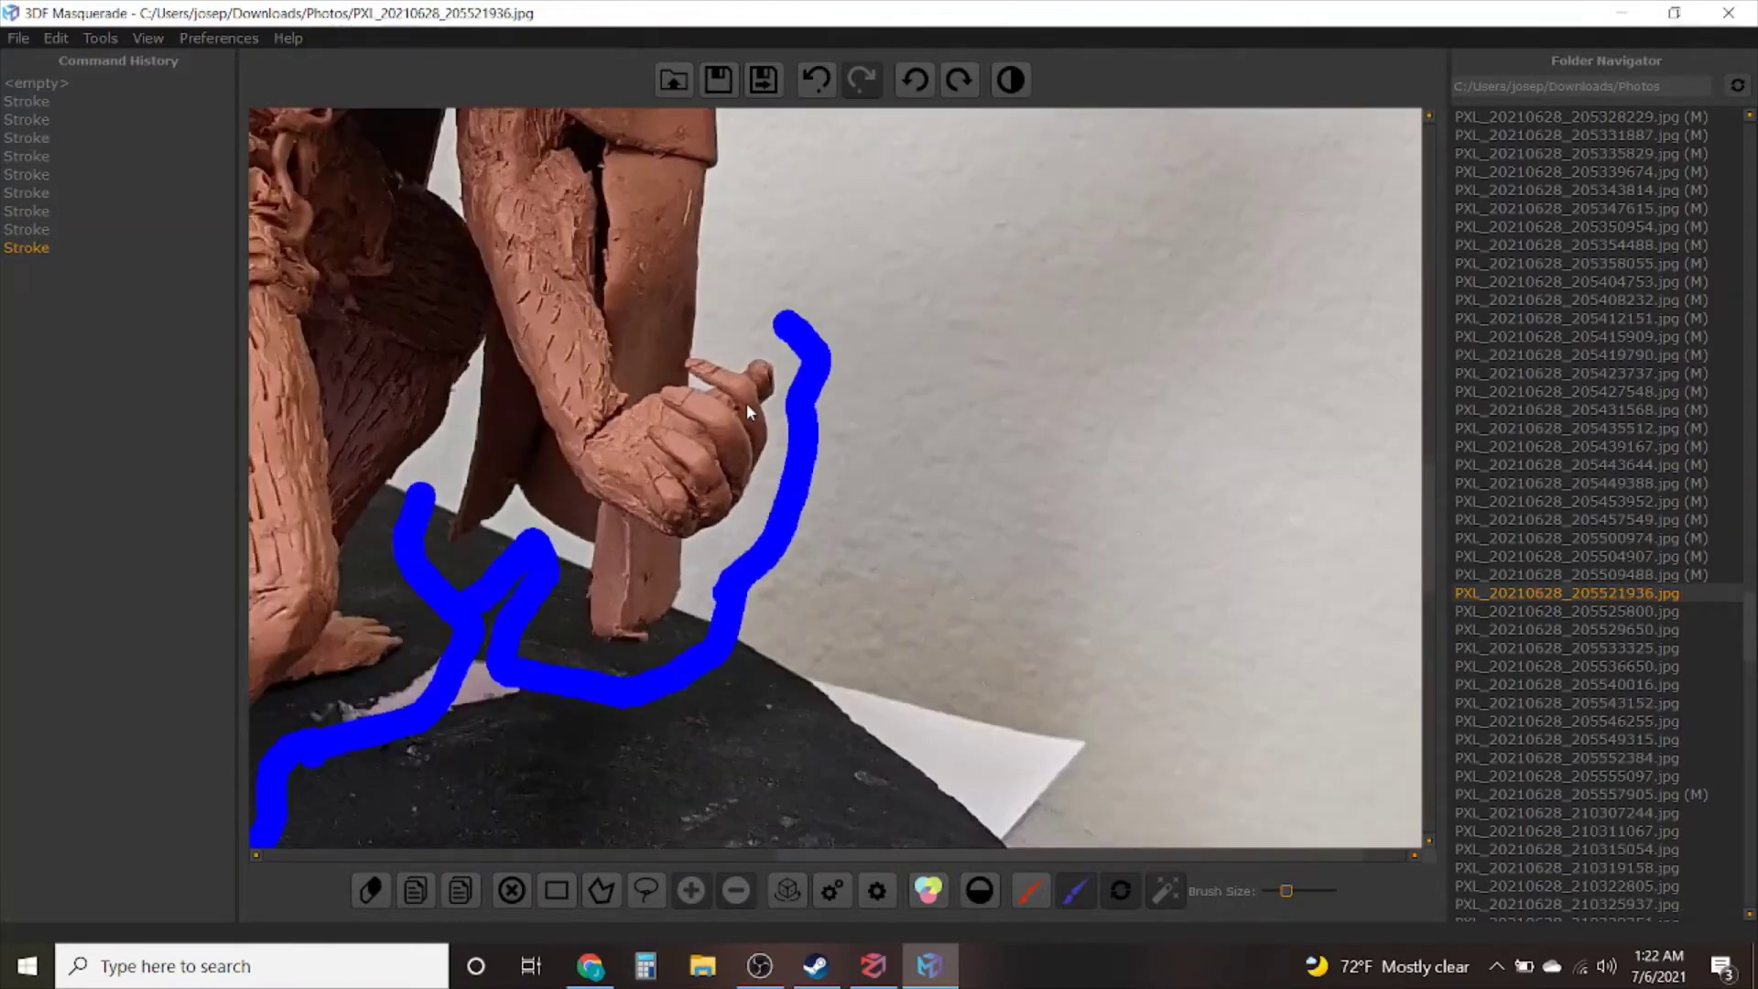
Add background strokes above the shoulder between the arrow and the horn, and beside the hanging cape
middle_drag(634, 366, 643, 882)
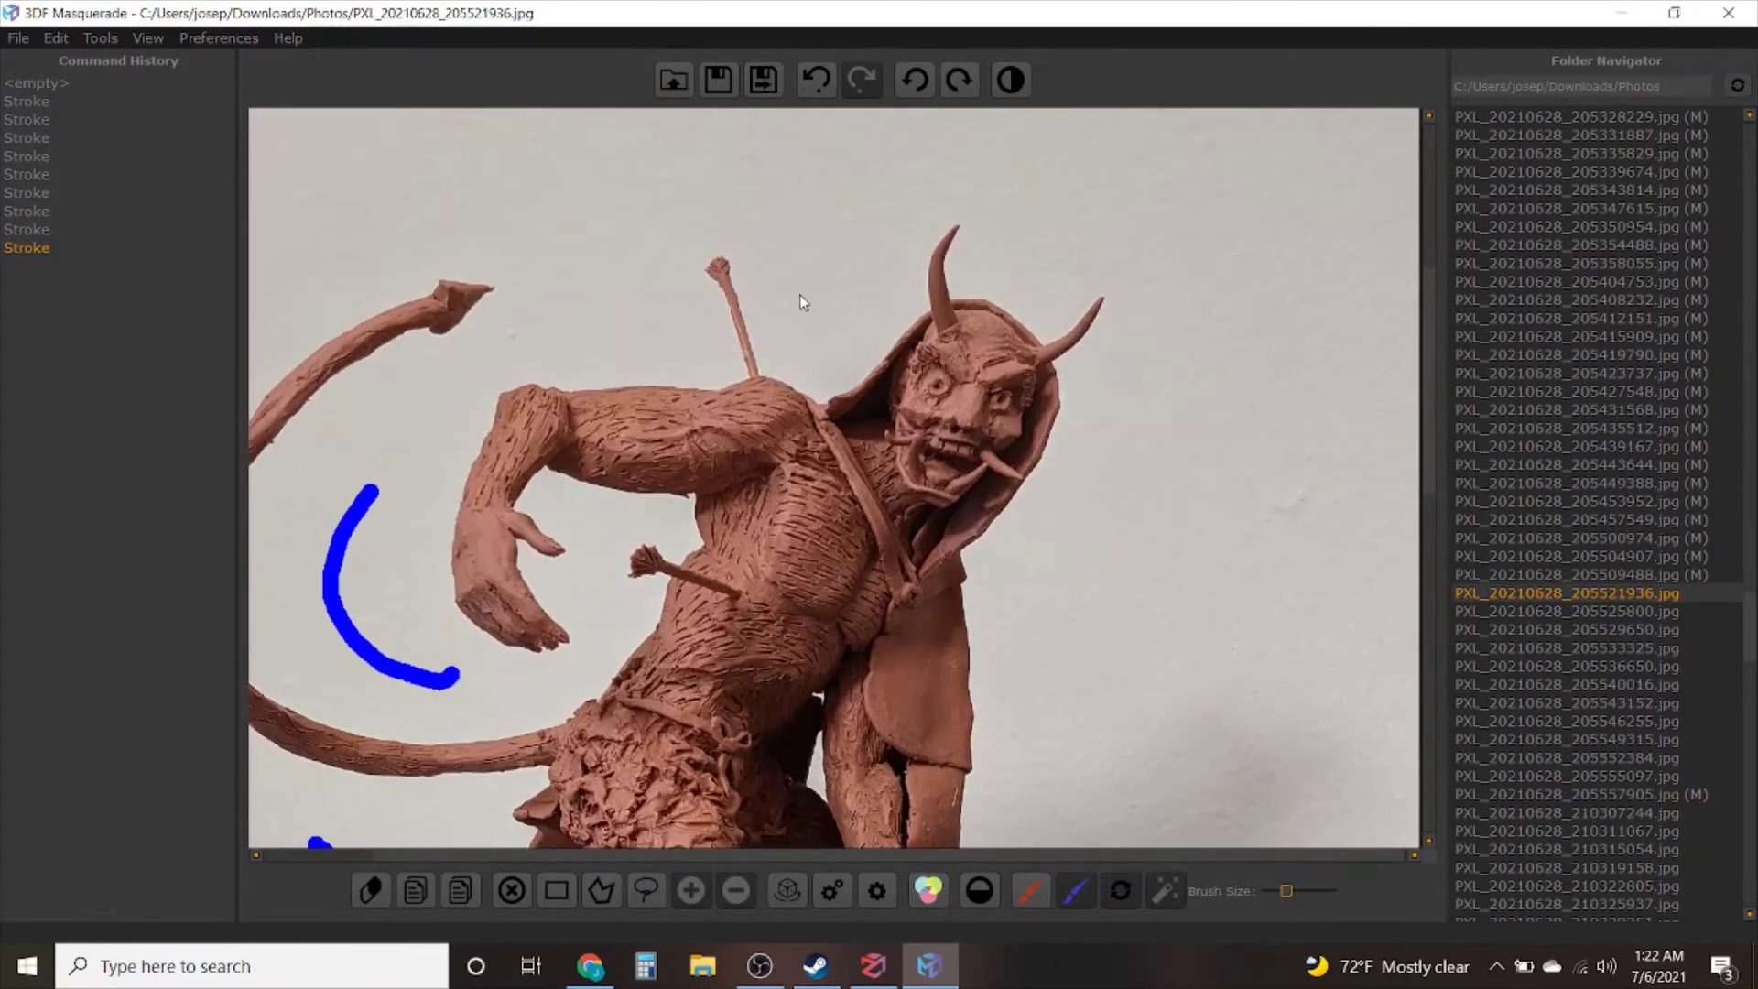
drag(800, 295, 849, 175)
drag(1077, 575, 1006, 735)
Reduce the brush size and mark the light gap between the cape folds and the front thigh as background
middle_drag(952, 780, 1055, 540)
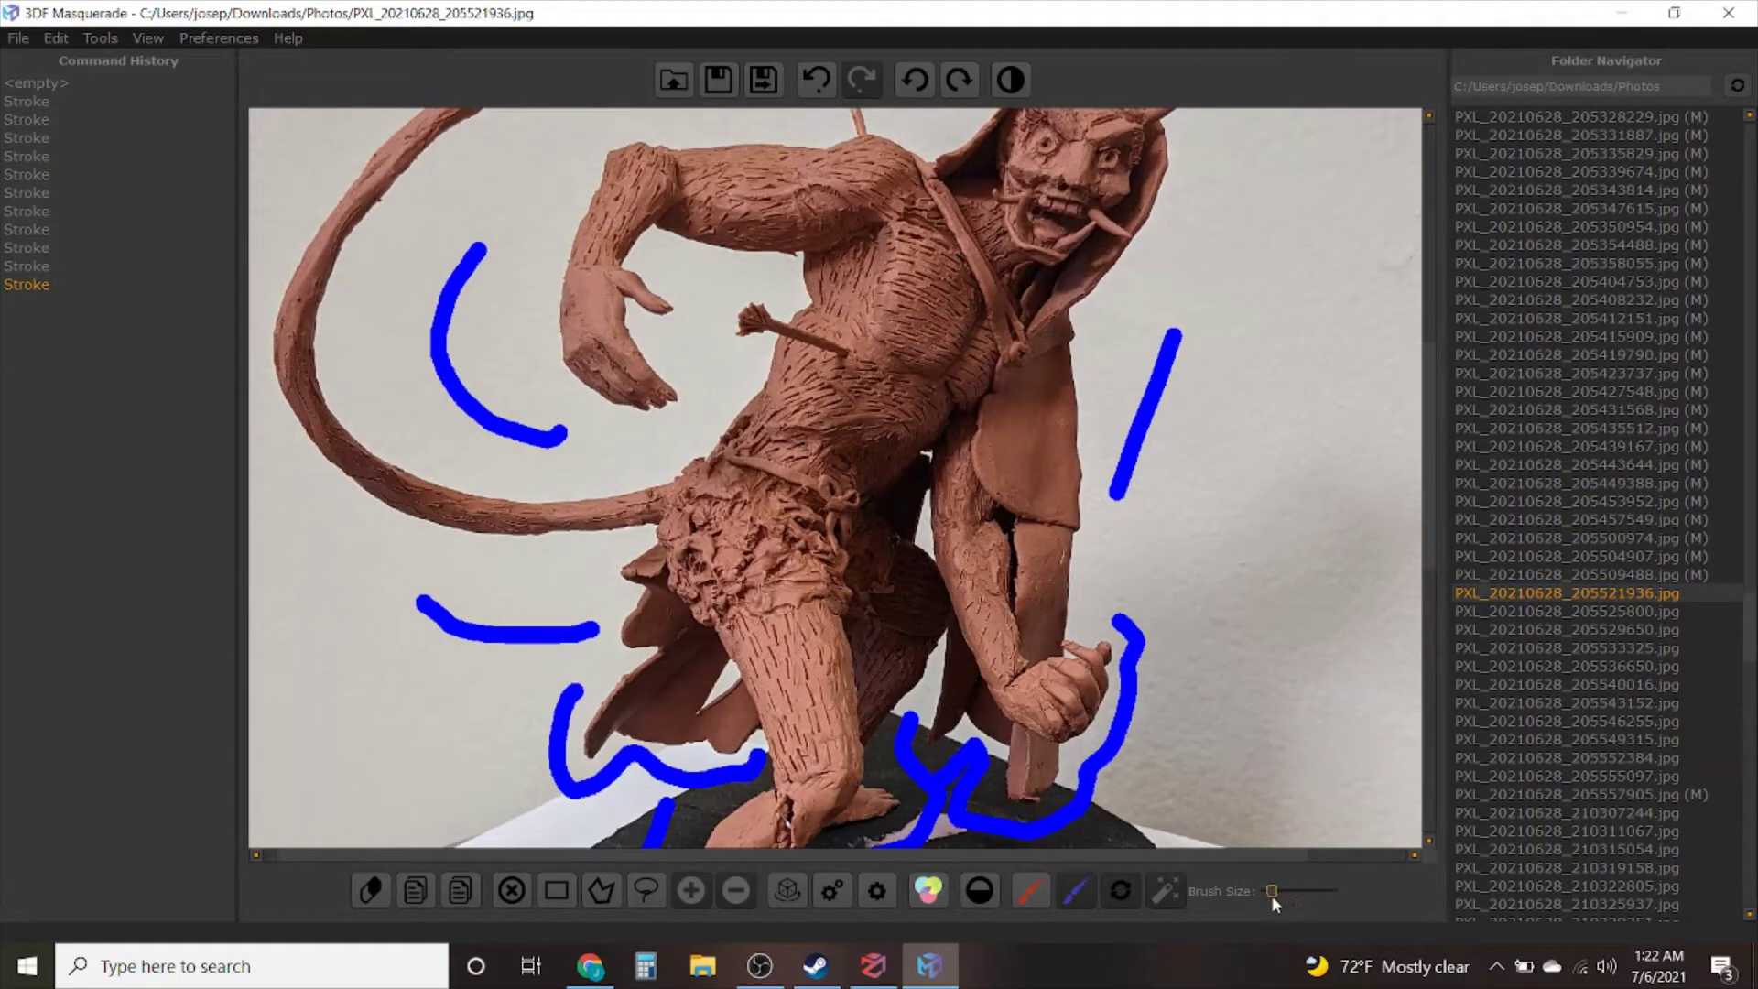
scroll(709, 738, up, 5)
drag(810, 728, 786, 758)
scroll(784, 755, down, 3)
scroll(970, 586, up, 5)
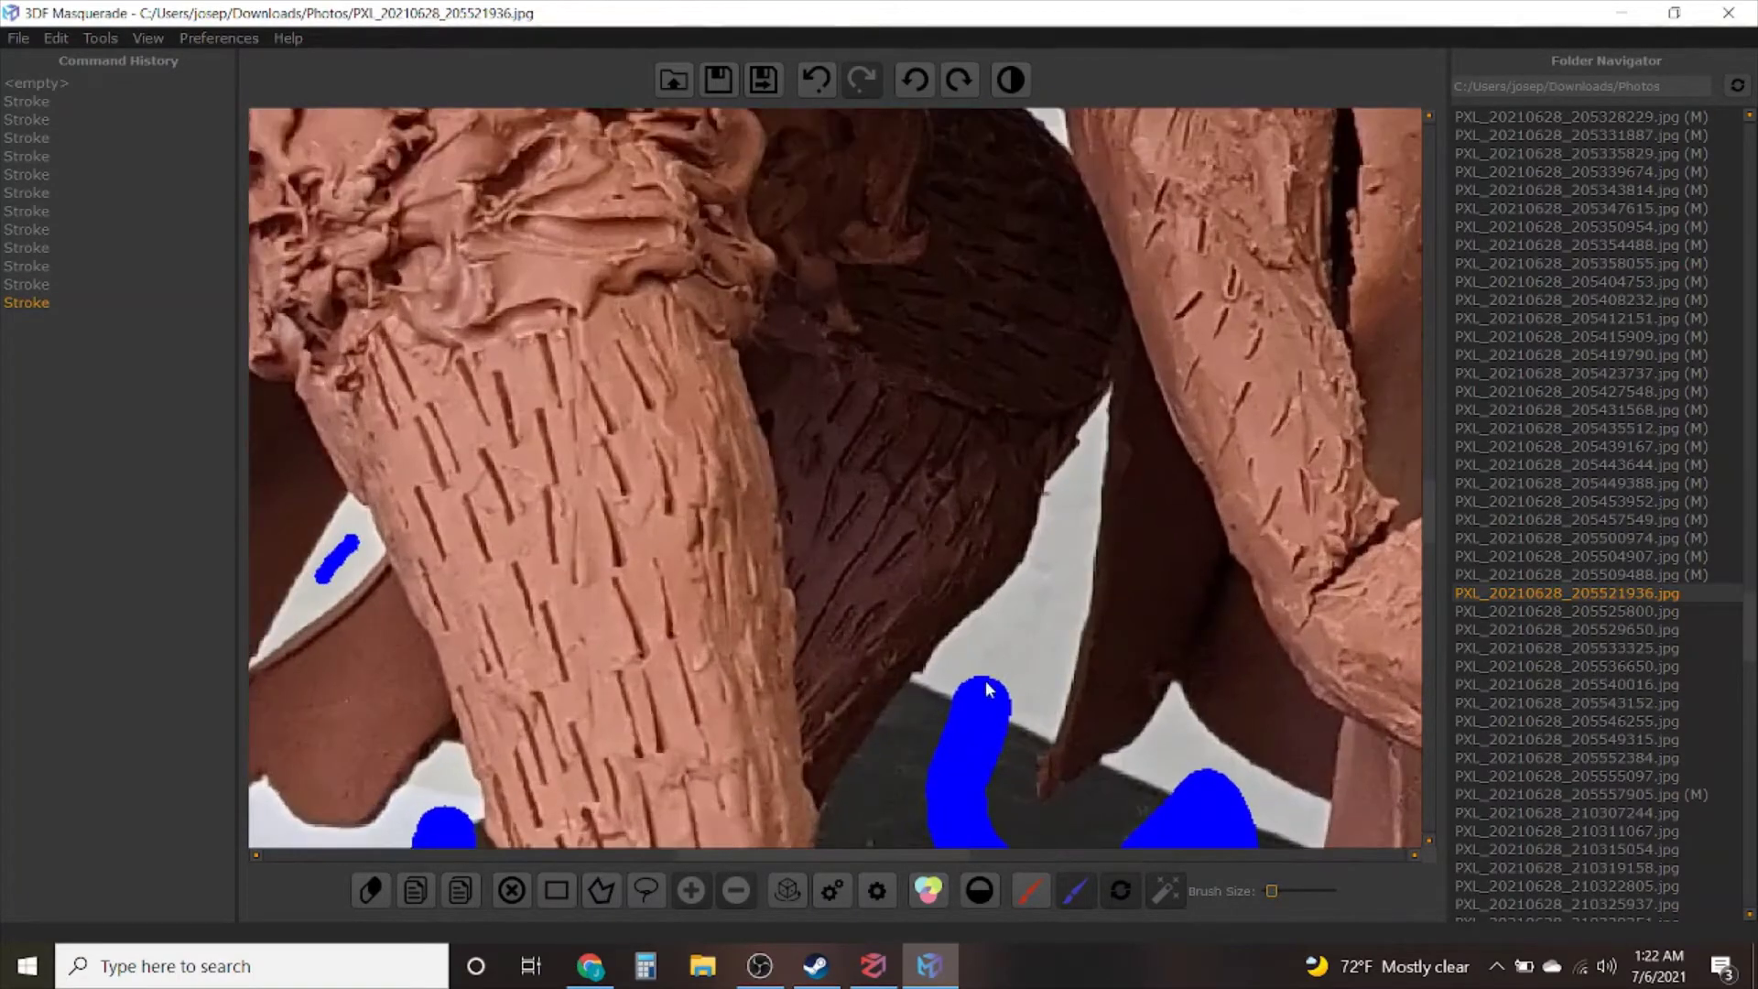
Mark as background the gap between the rear thigh and the cape, and the narrow gap between the torso and the straight arm
drag(987, 683, 1046, 603)
scroll(1049, 609, down, 5)
scroll(1003, 311, up, 5)
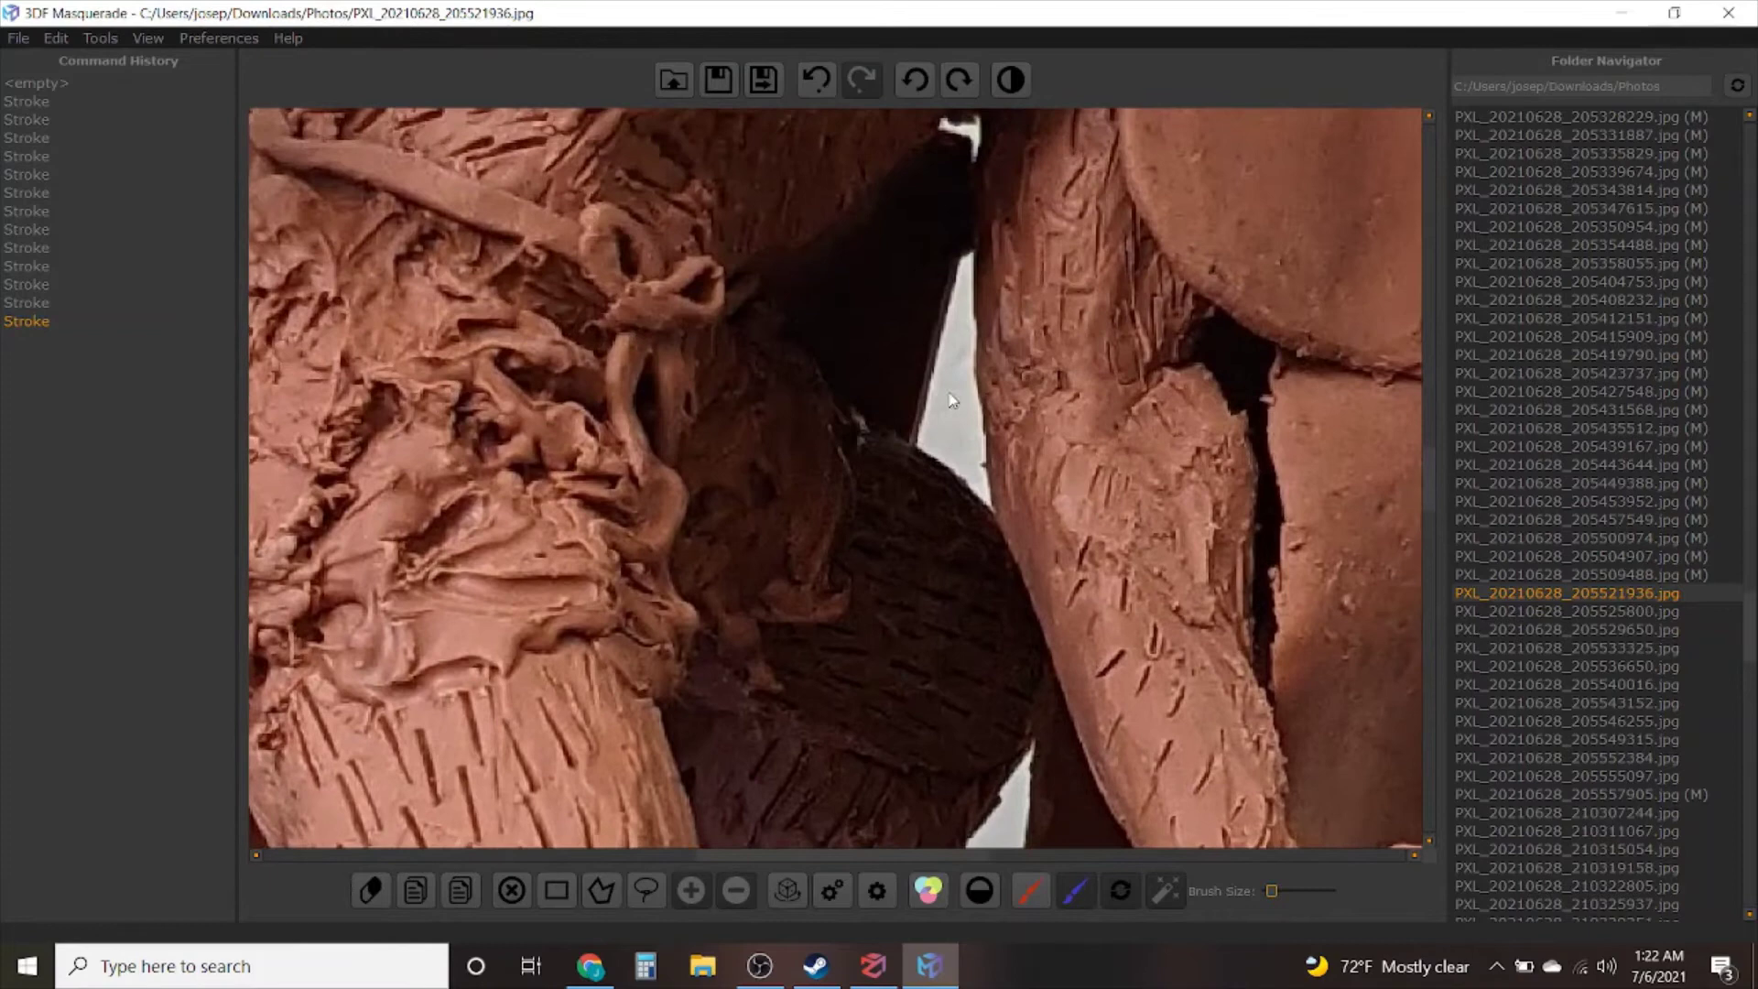
drag(950, 400, 938, 441)
scroll(932, 271, down, 5)
scroll(884, 517, up, 5)
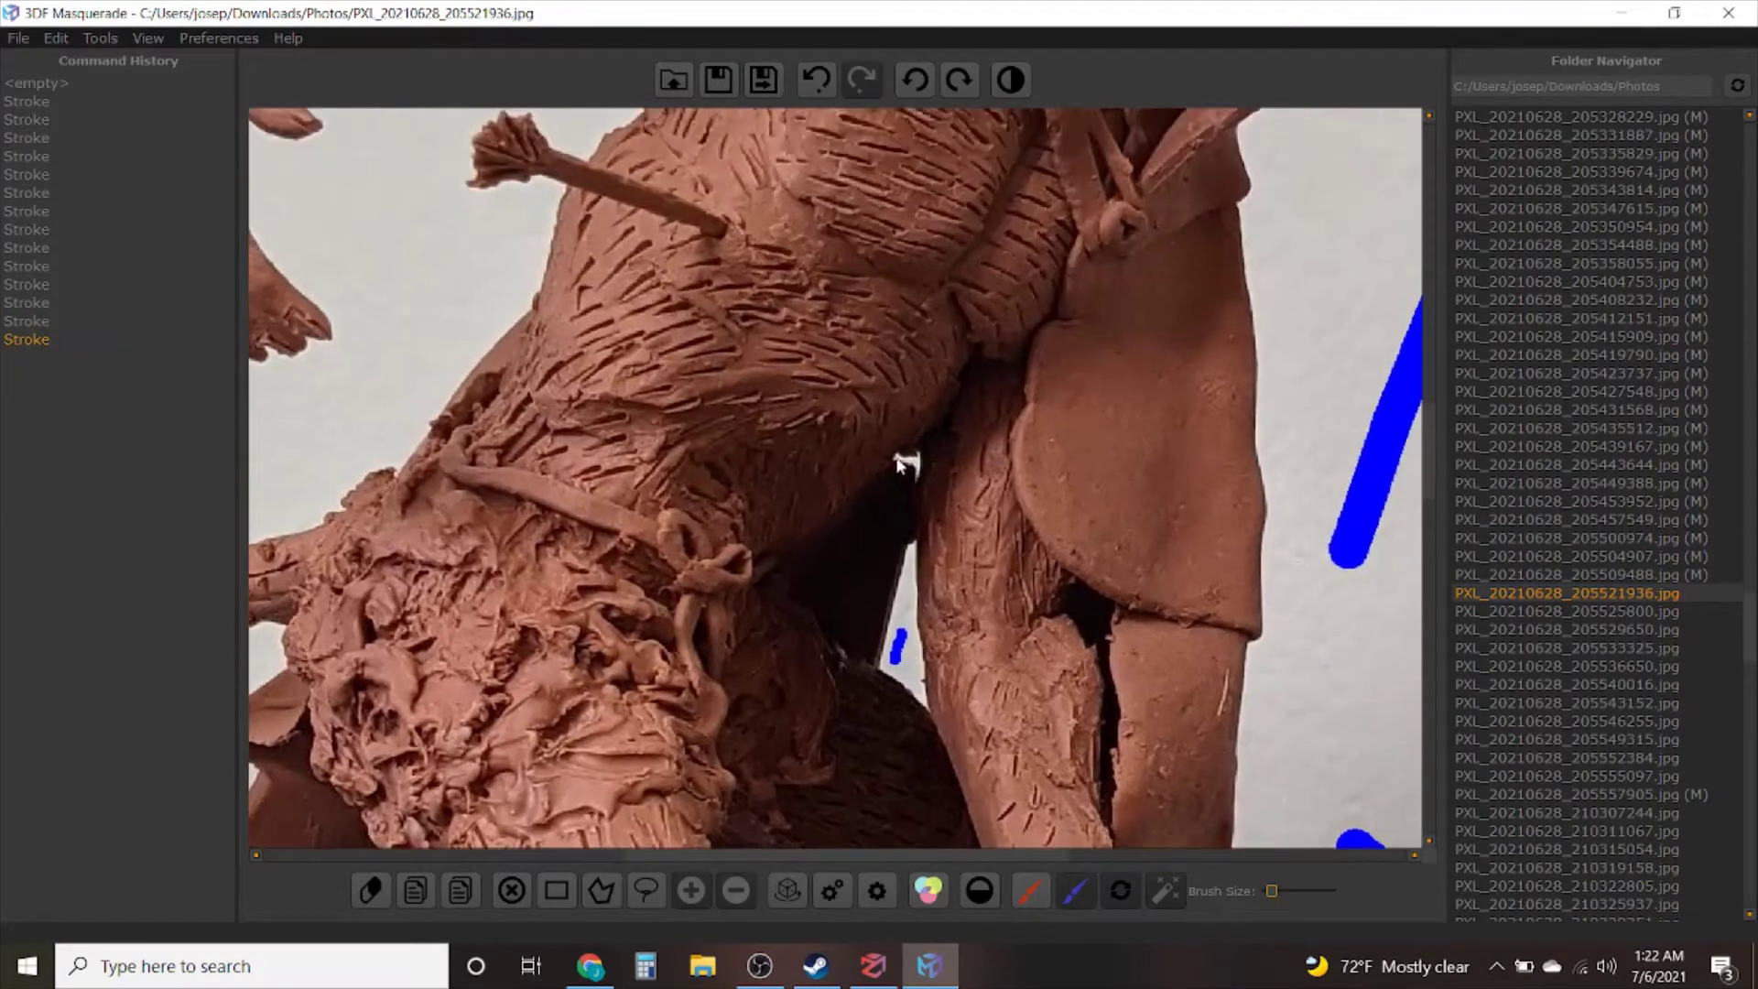
Draw a foreground stroke from the front shin through the torso to the head, and a short one from the rear foot to the knee
scroll(899, 465, down, 5)
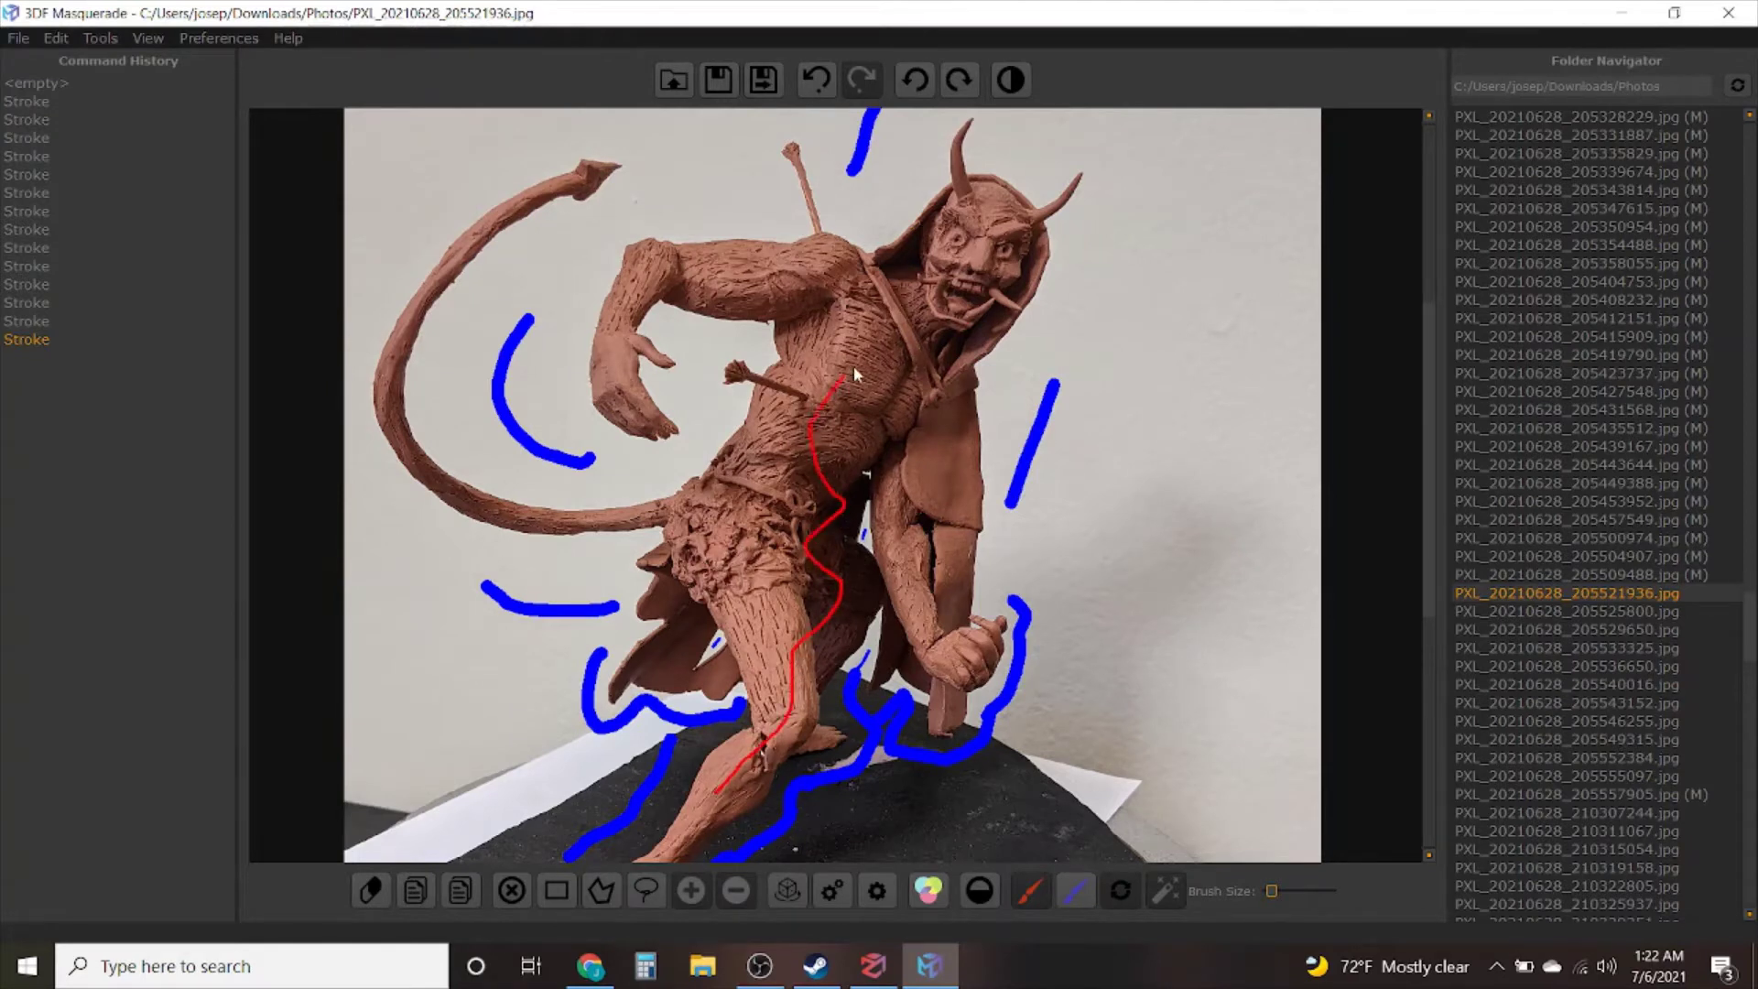
drag(1003, 213, 1003, 211)
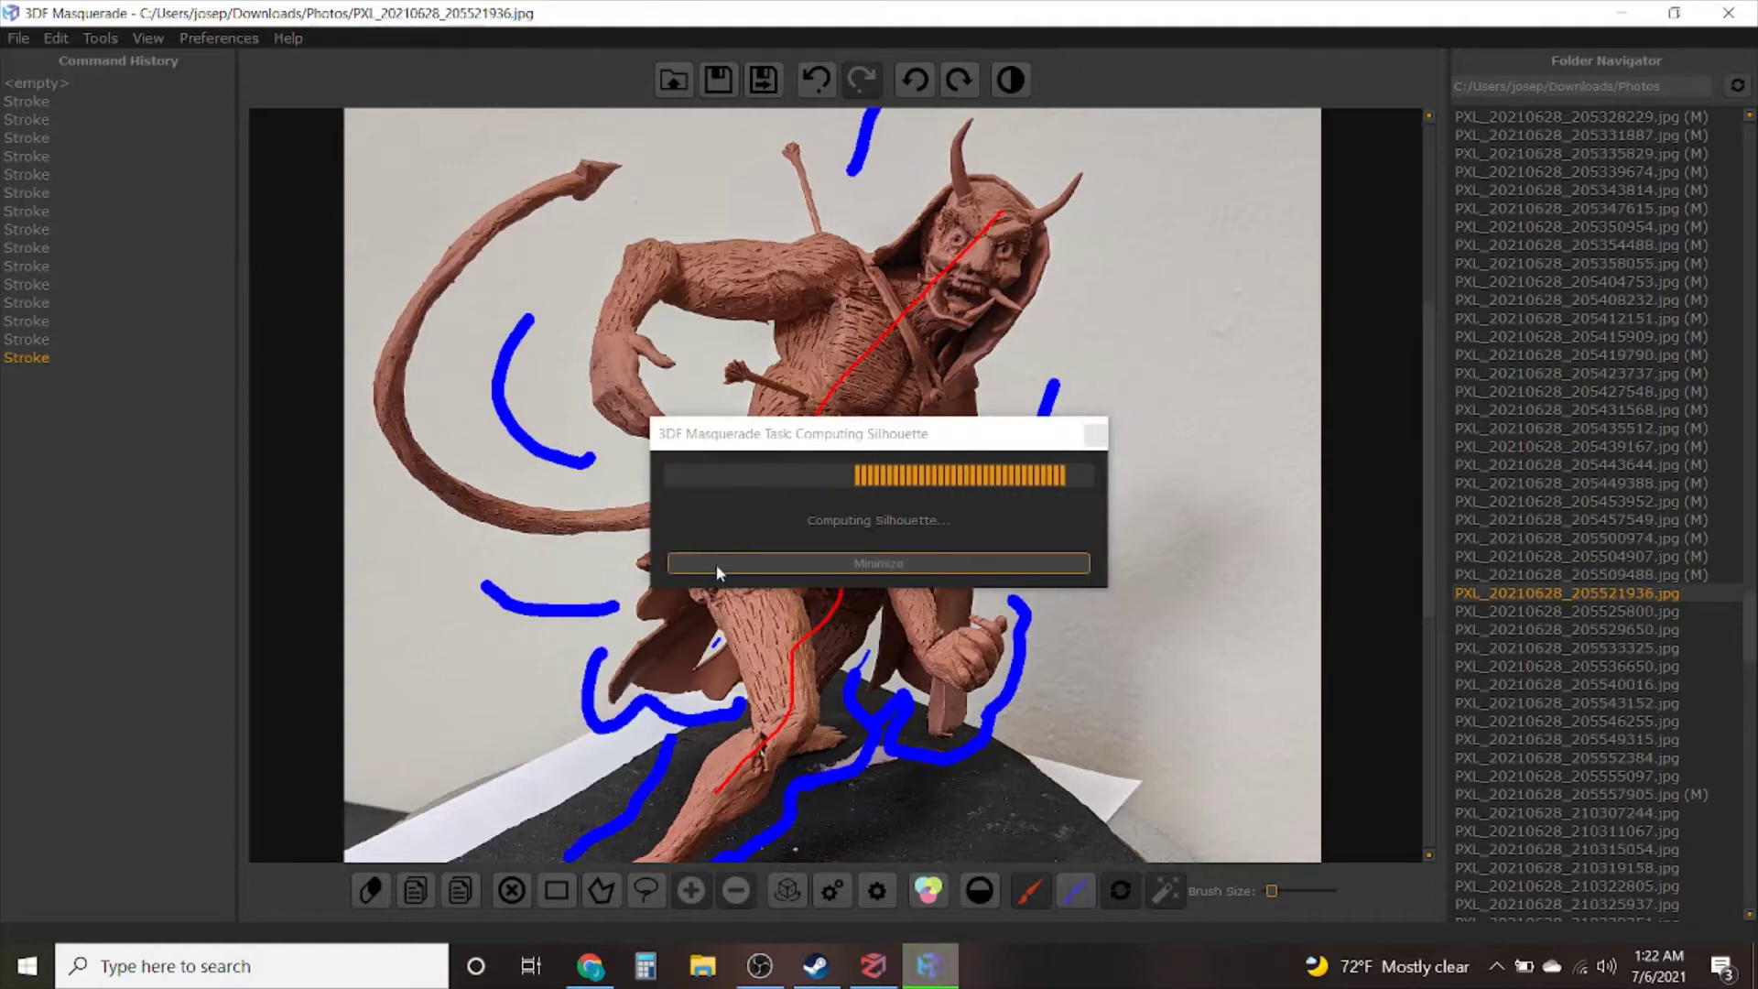
scroll(888, 734, up, 5)
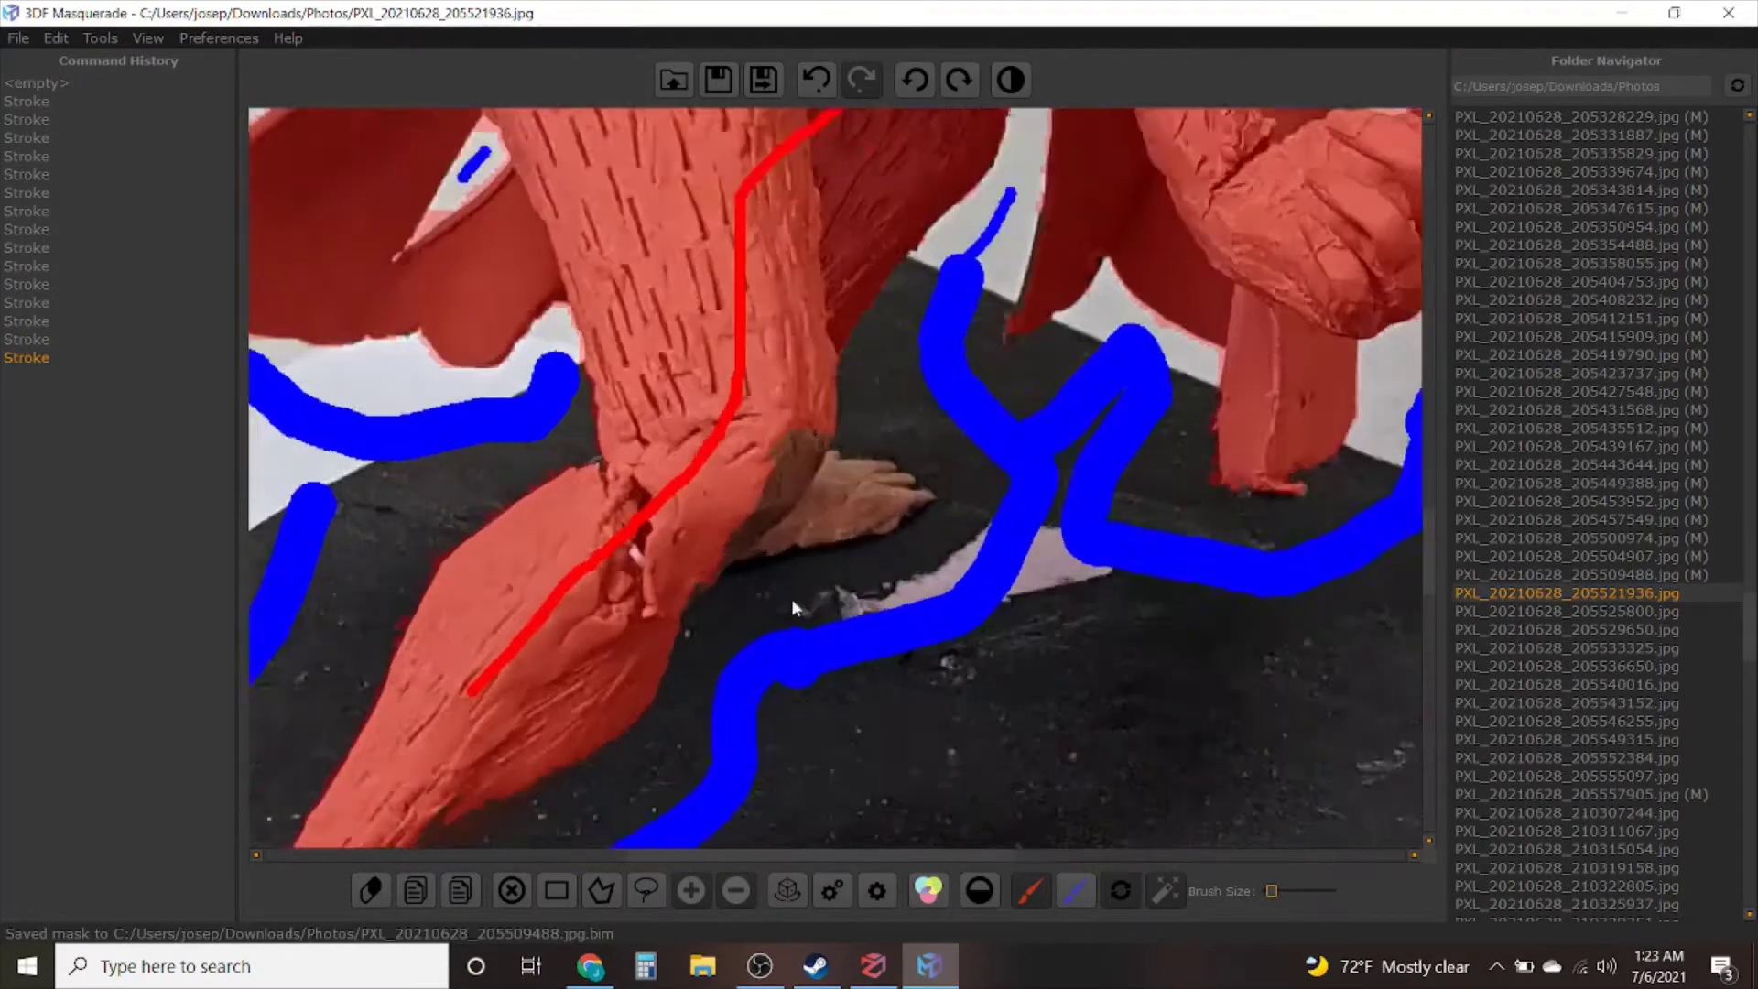
scroll(792, 601, up, 1)
drag(827, 476, 754, 454)
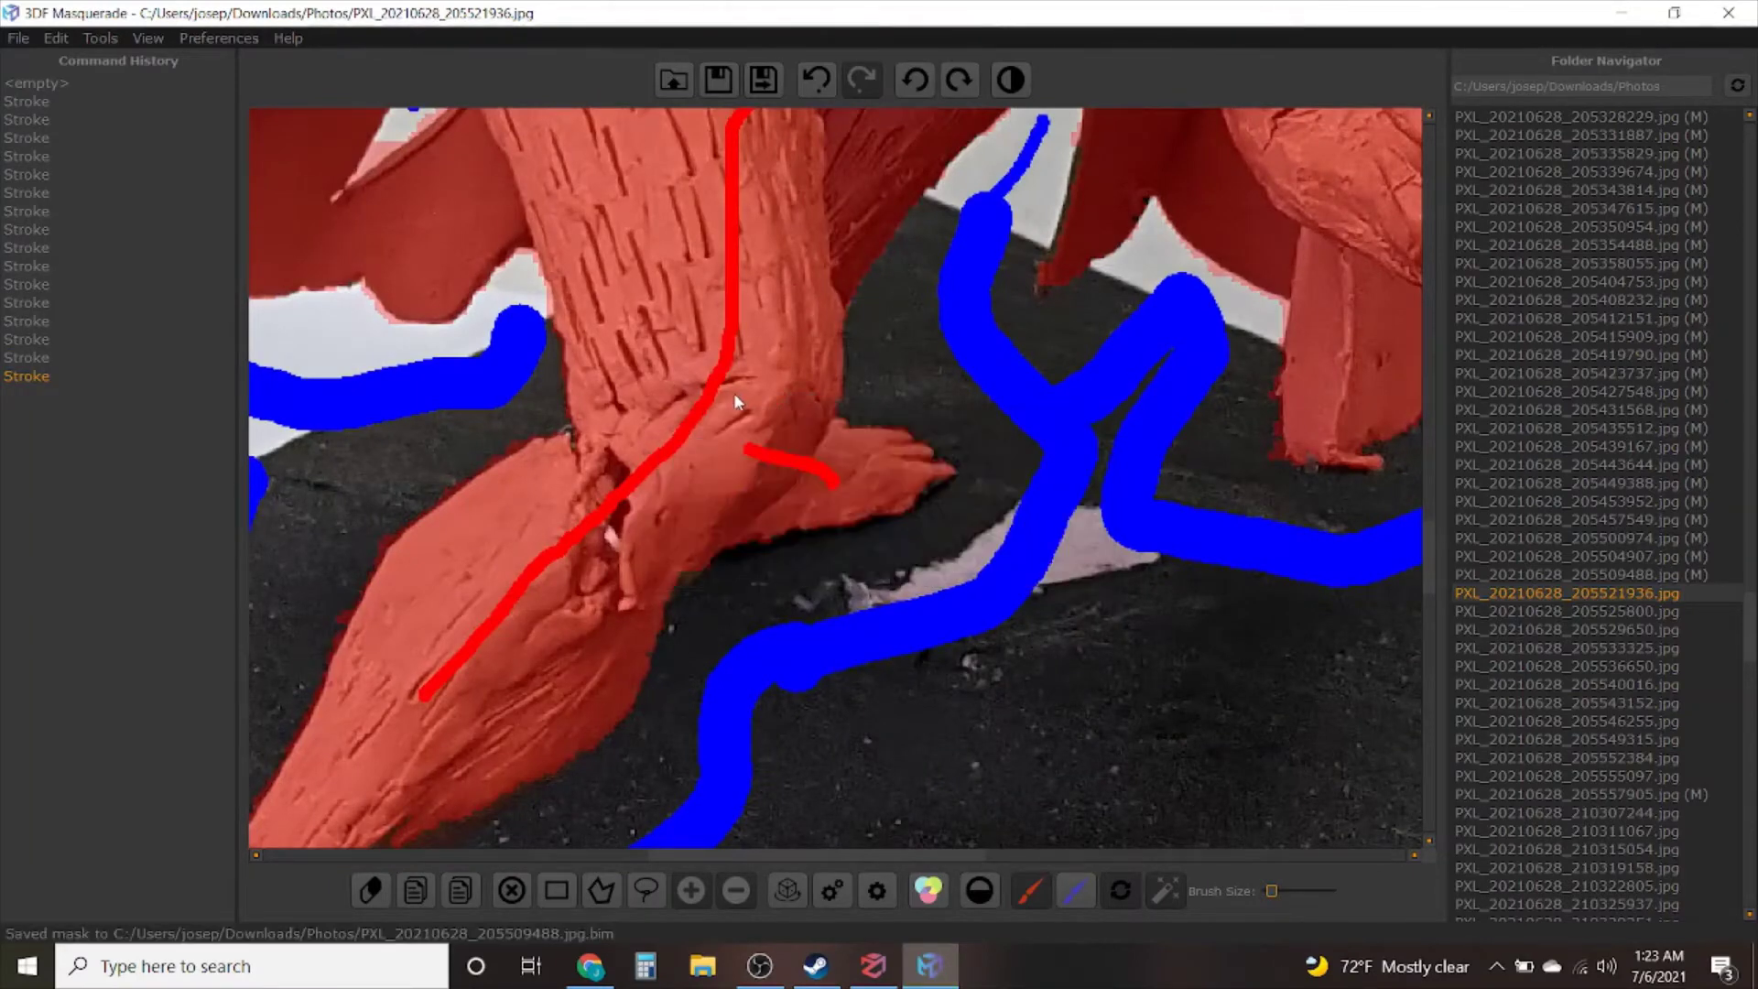
Add a foreground dab on the shaded underside of the front shin
scroll(733, 392, down, 4)
scroll(575, 613, up, 3)
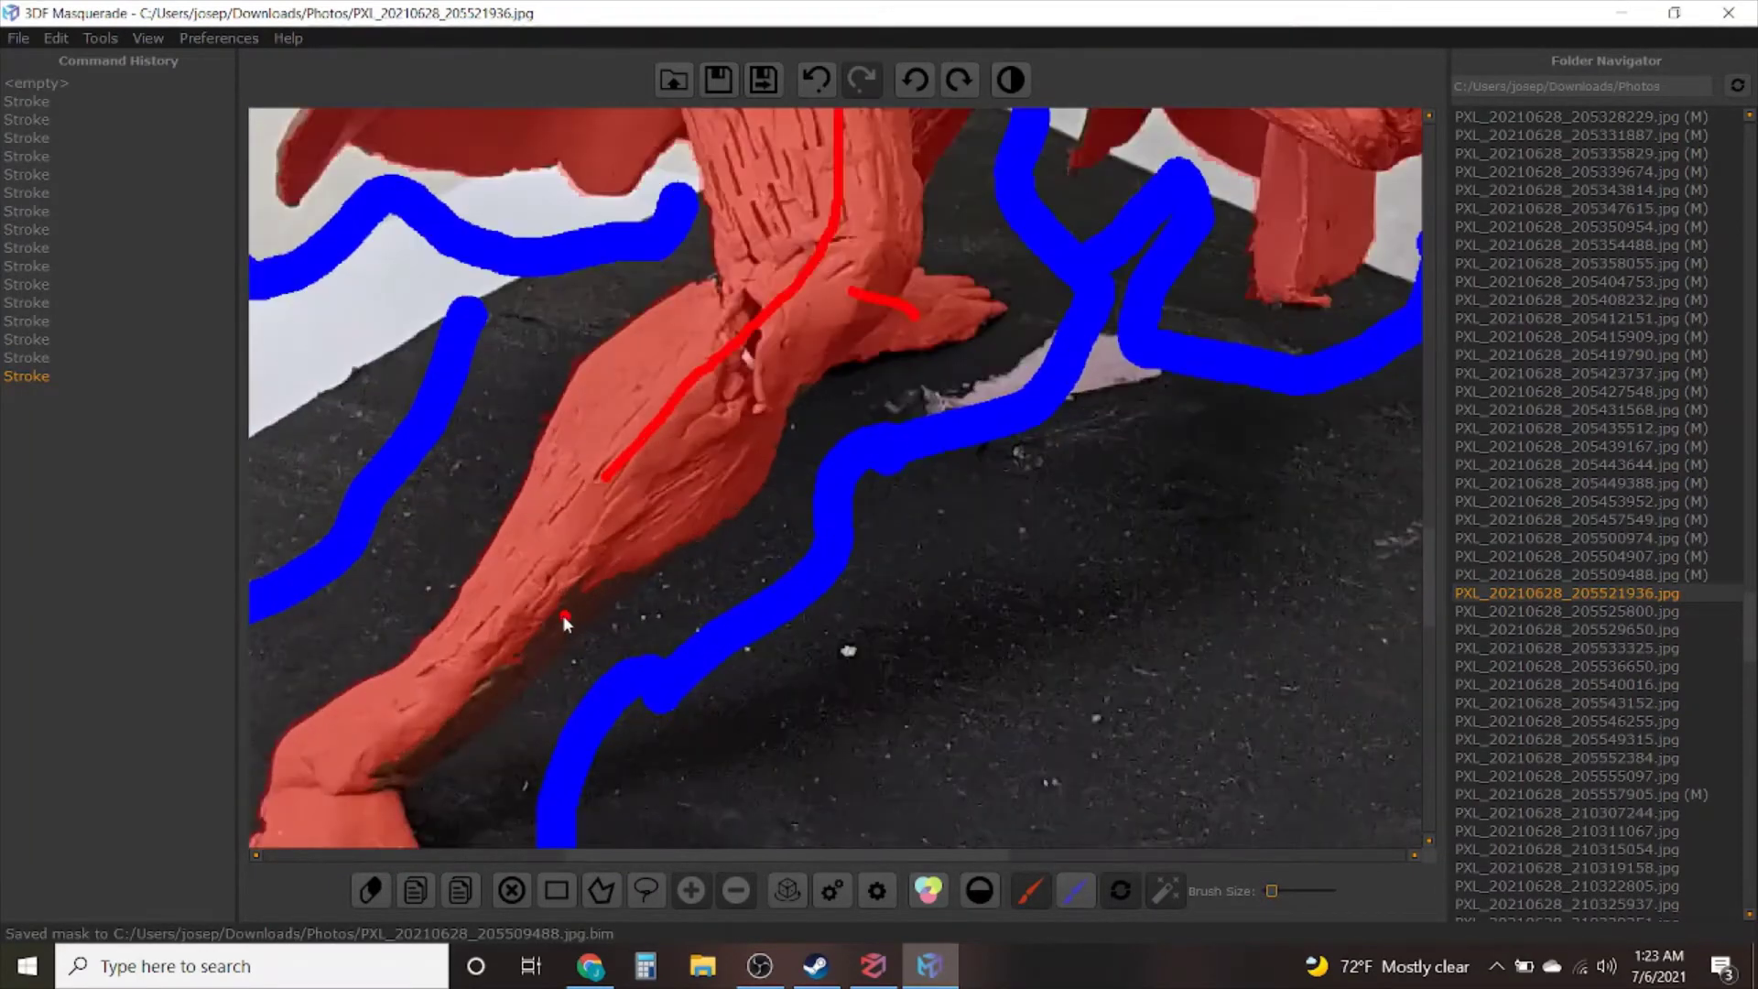
click(562, 613)
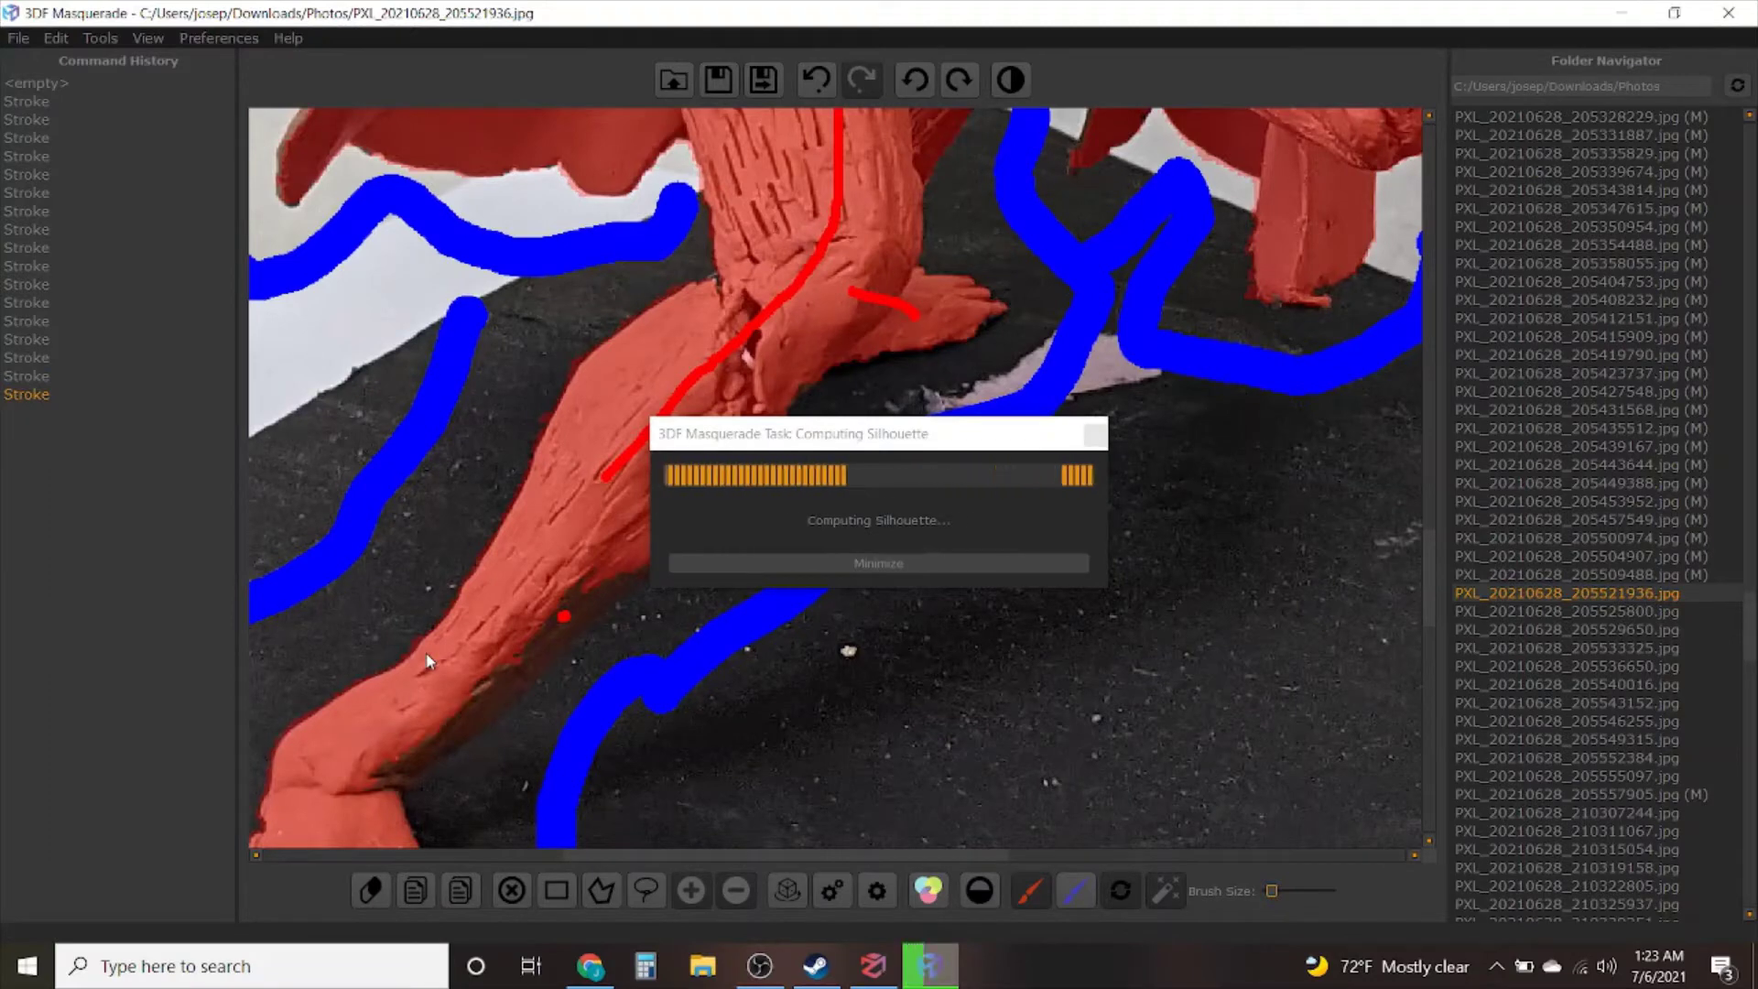
Add a background dab in the lower part of the light gap between the cape folds and the front thigh
scroll(428, 661, down, 5)
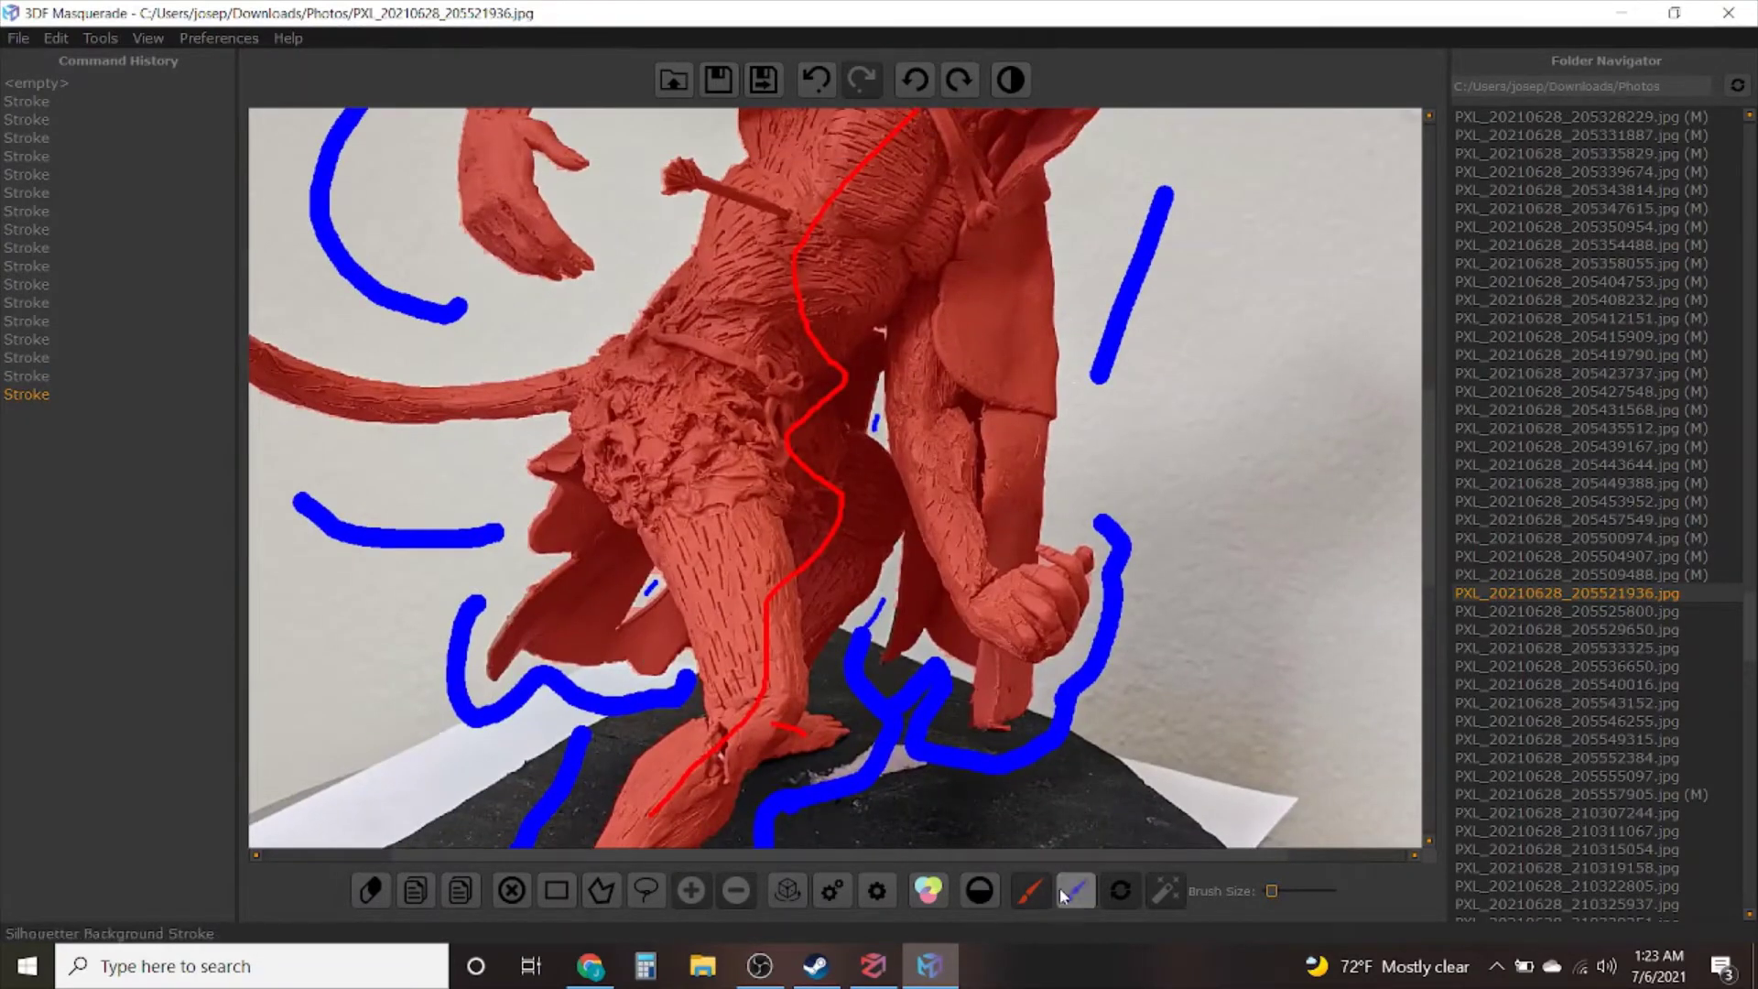
scroll(686, 624, up, 5)
scroll(803, 592, up, 2)
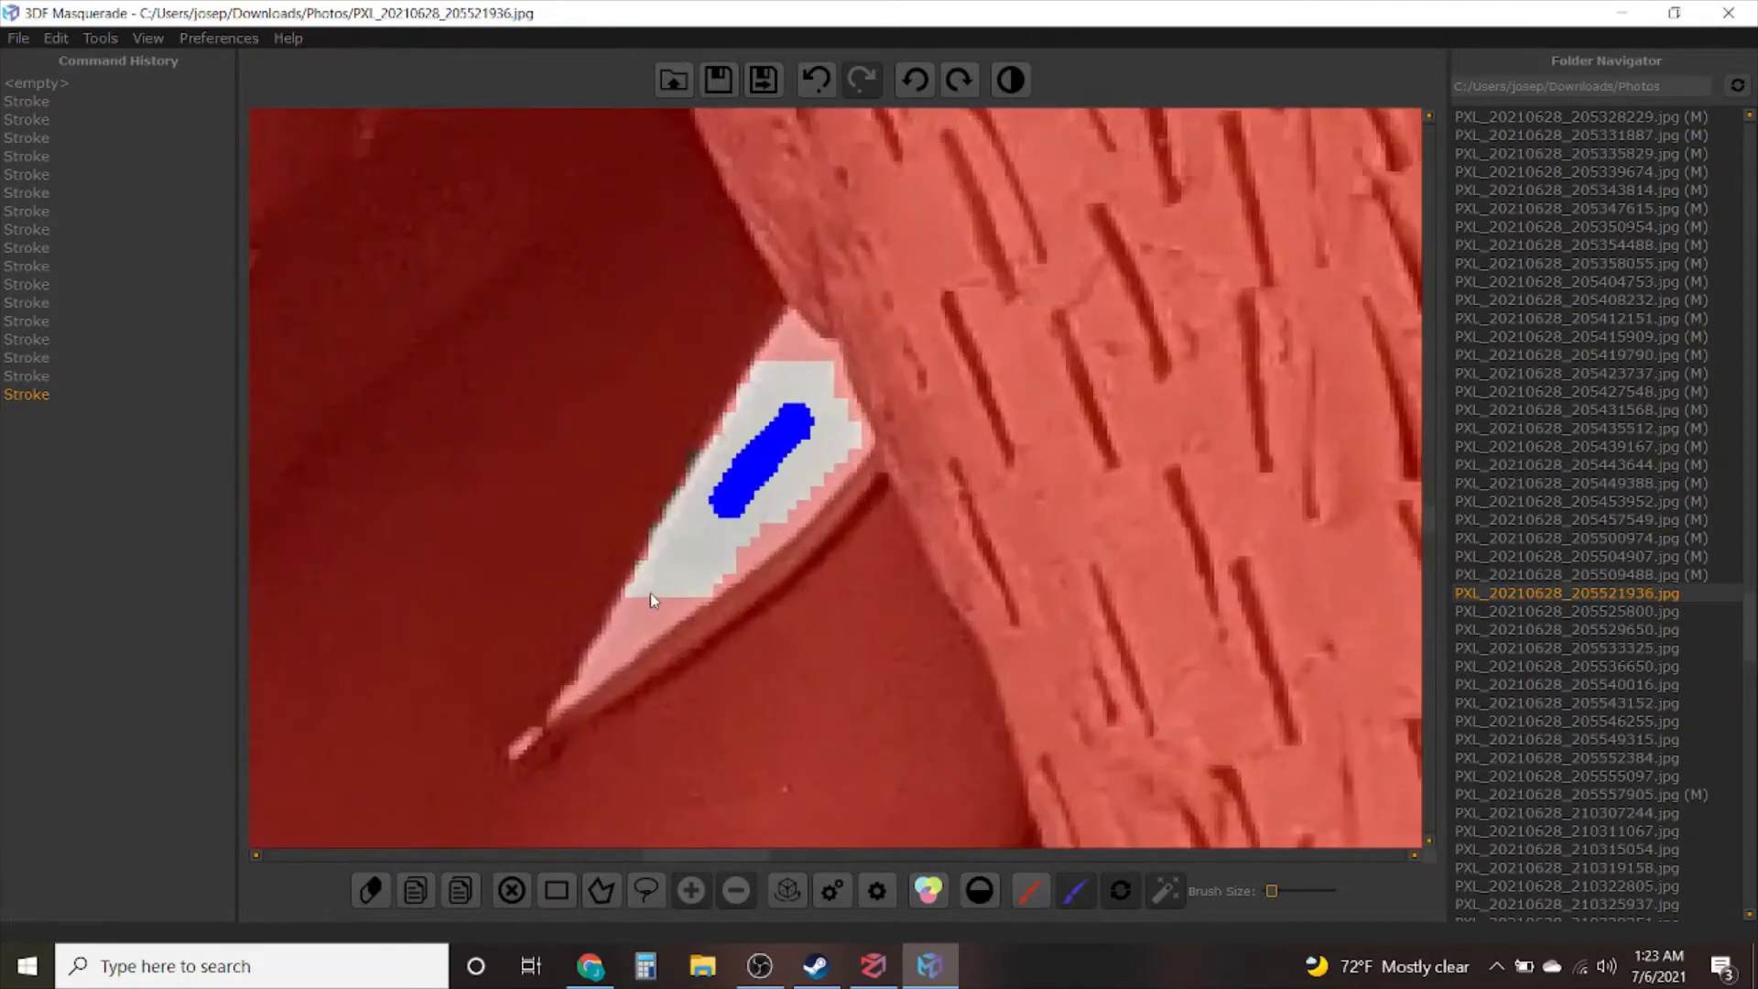
click(655, 606)
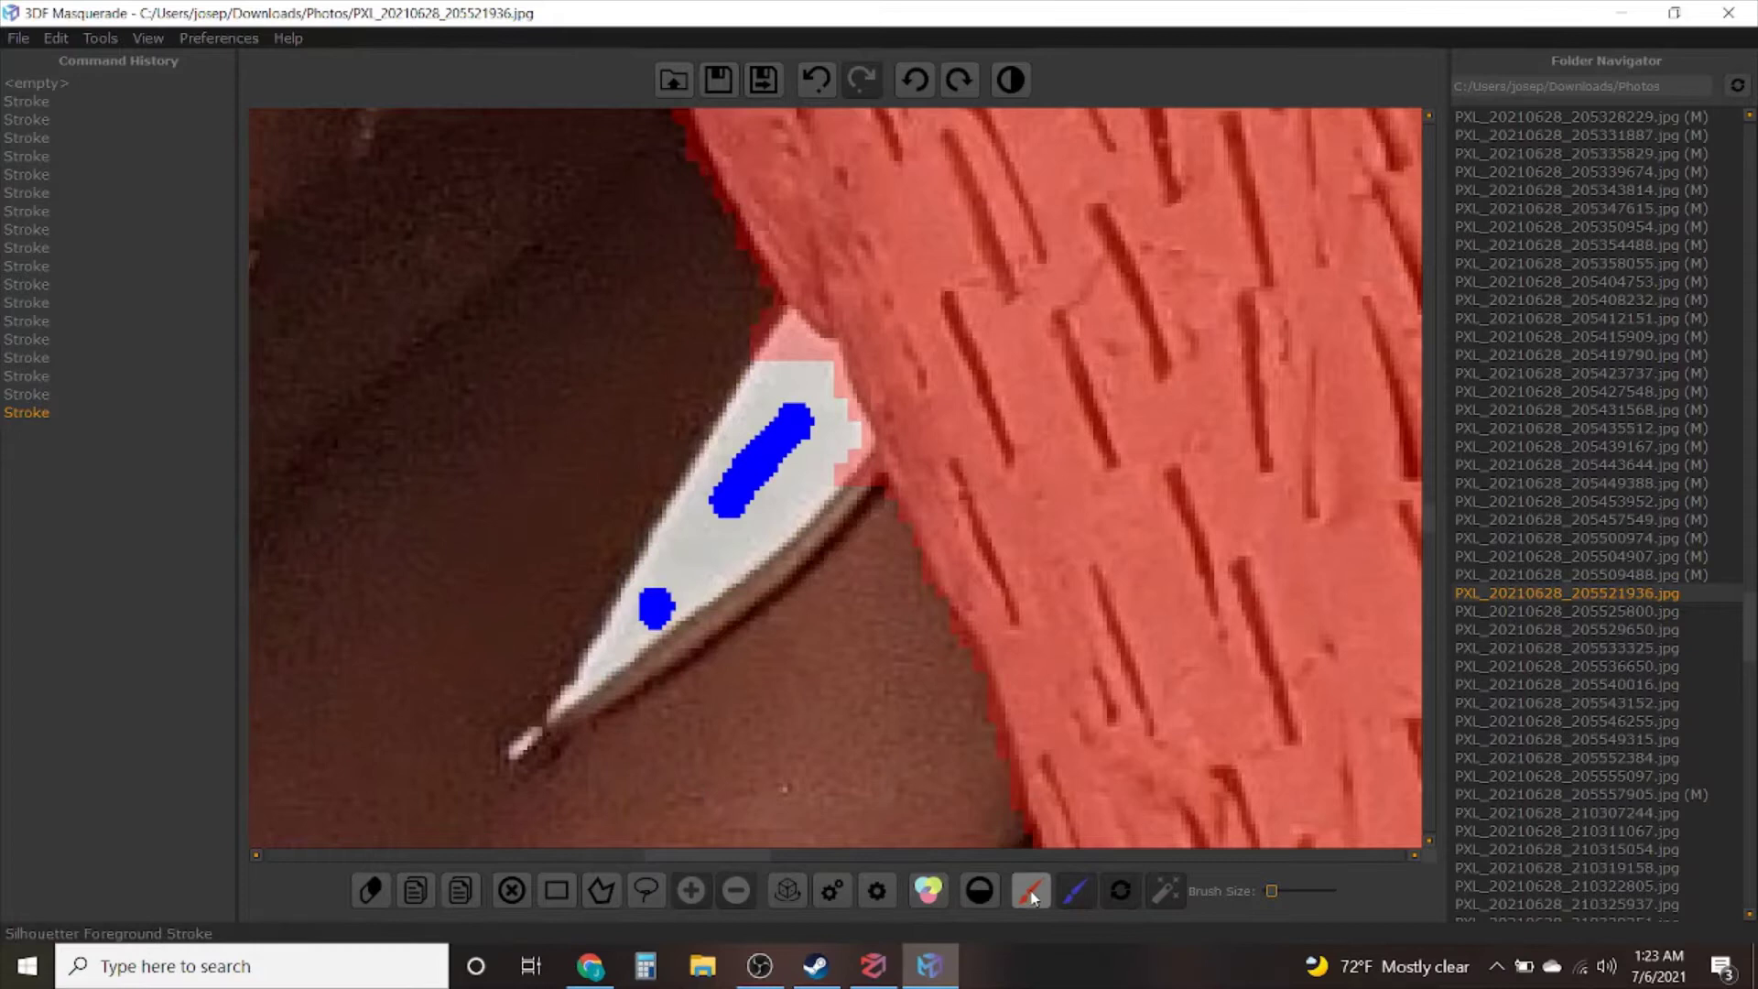
Try a foreground stroke on the cape around the light gap up to the thigh, and undo it
mouse_move(471, 603)
mouse_down()
mouse_move(402, 811)
mouse_move(758, 796)
mouse_move(948, 511)
mouse_up()
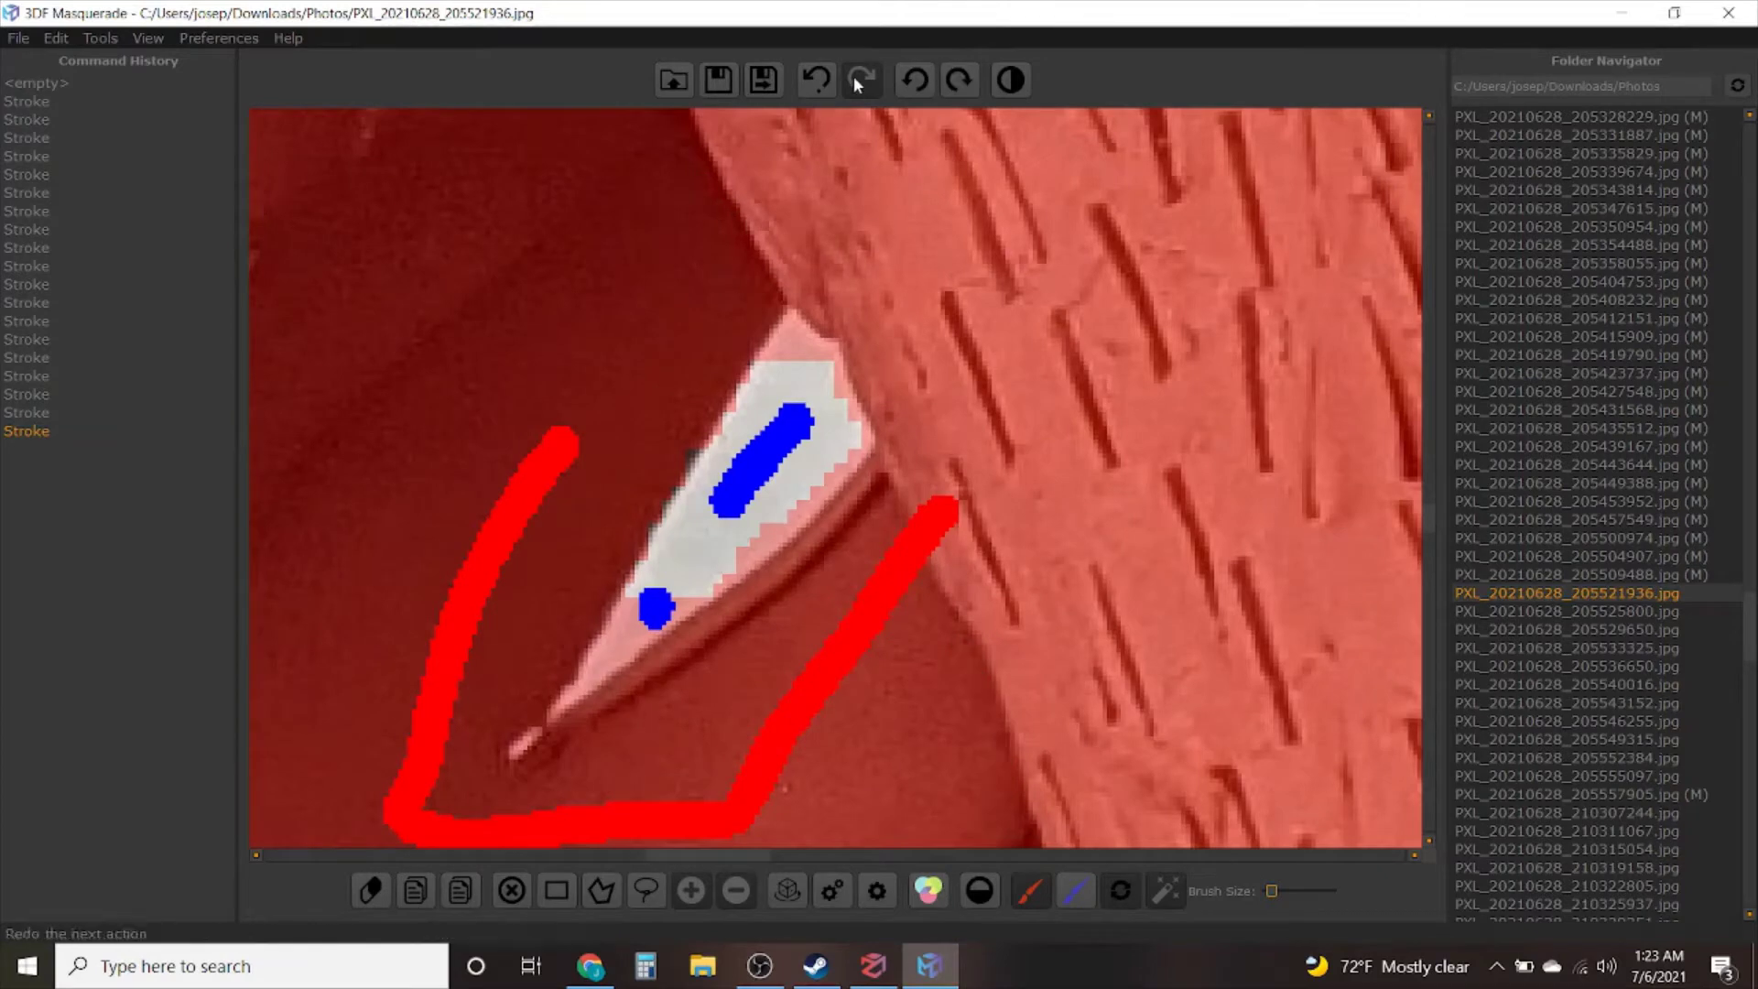
click(811, 84)
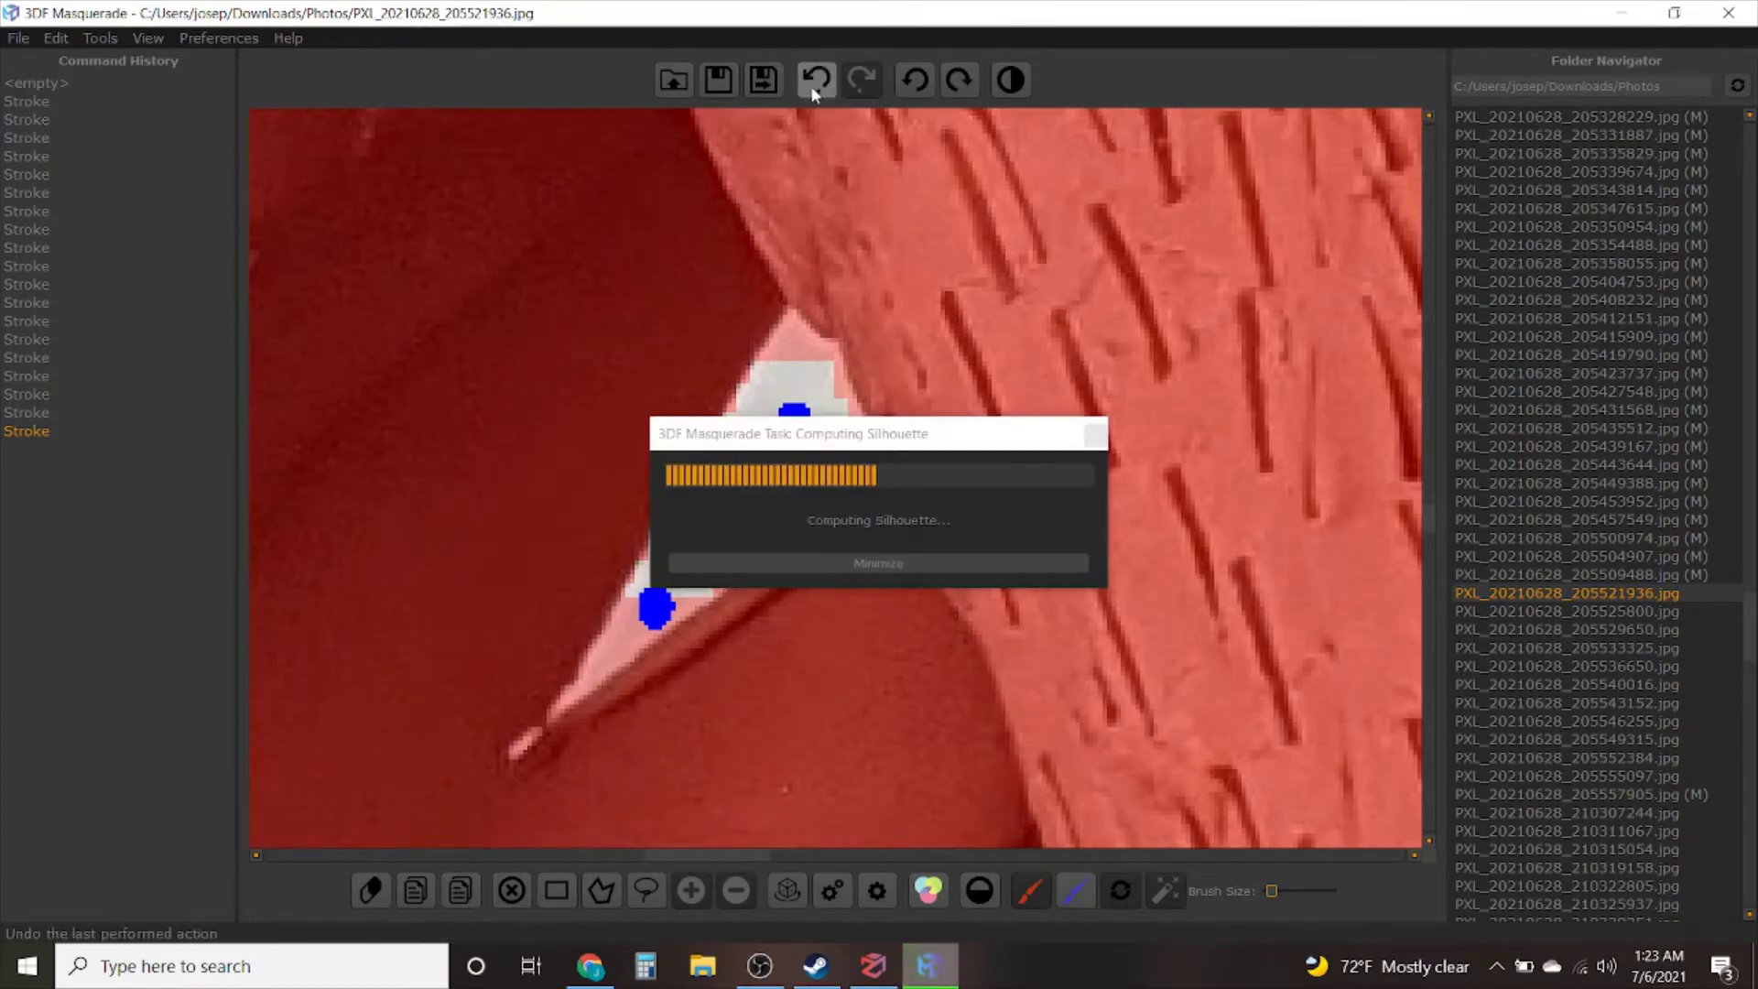
Undo the lower background dab in the cape gap, and save the mask while advancing to photo PXL_20210628_205525800.jpg
click(811, 84)
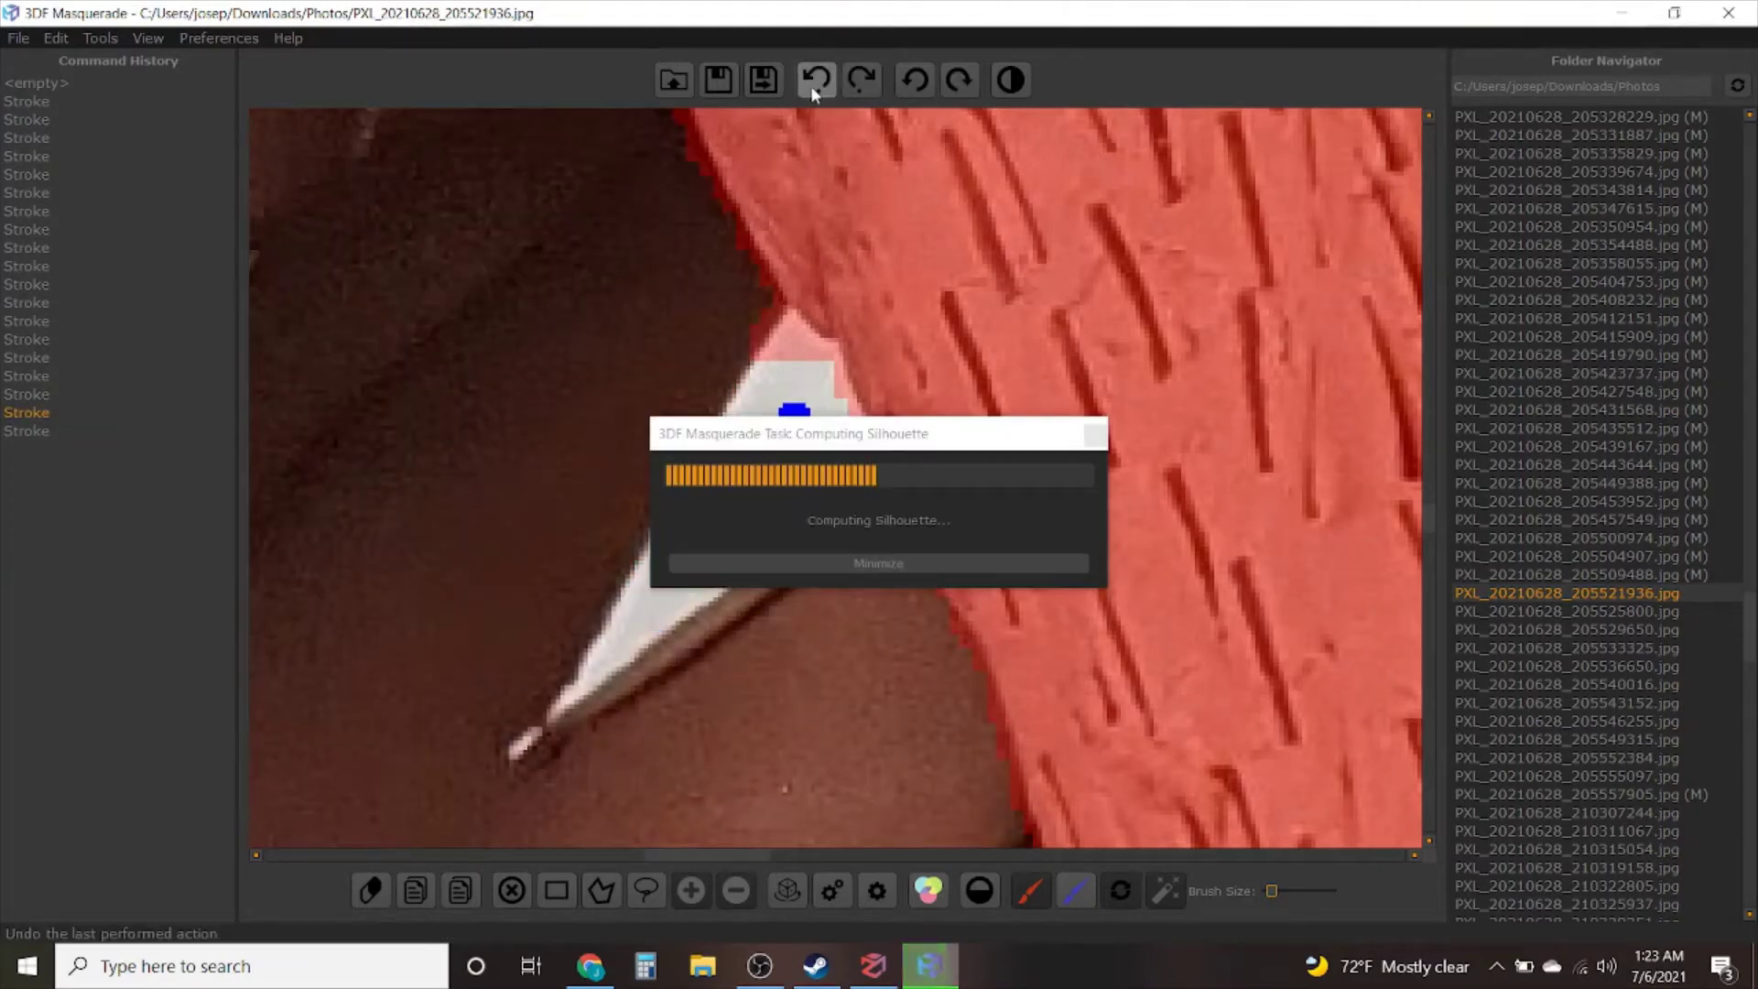
scroll(893, 653, down, 3)
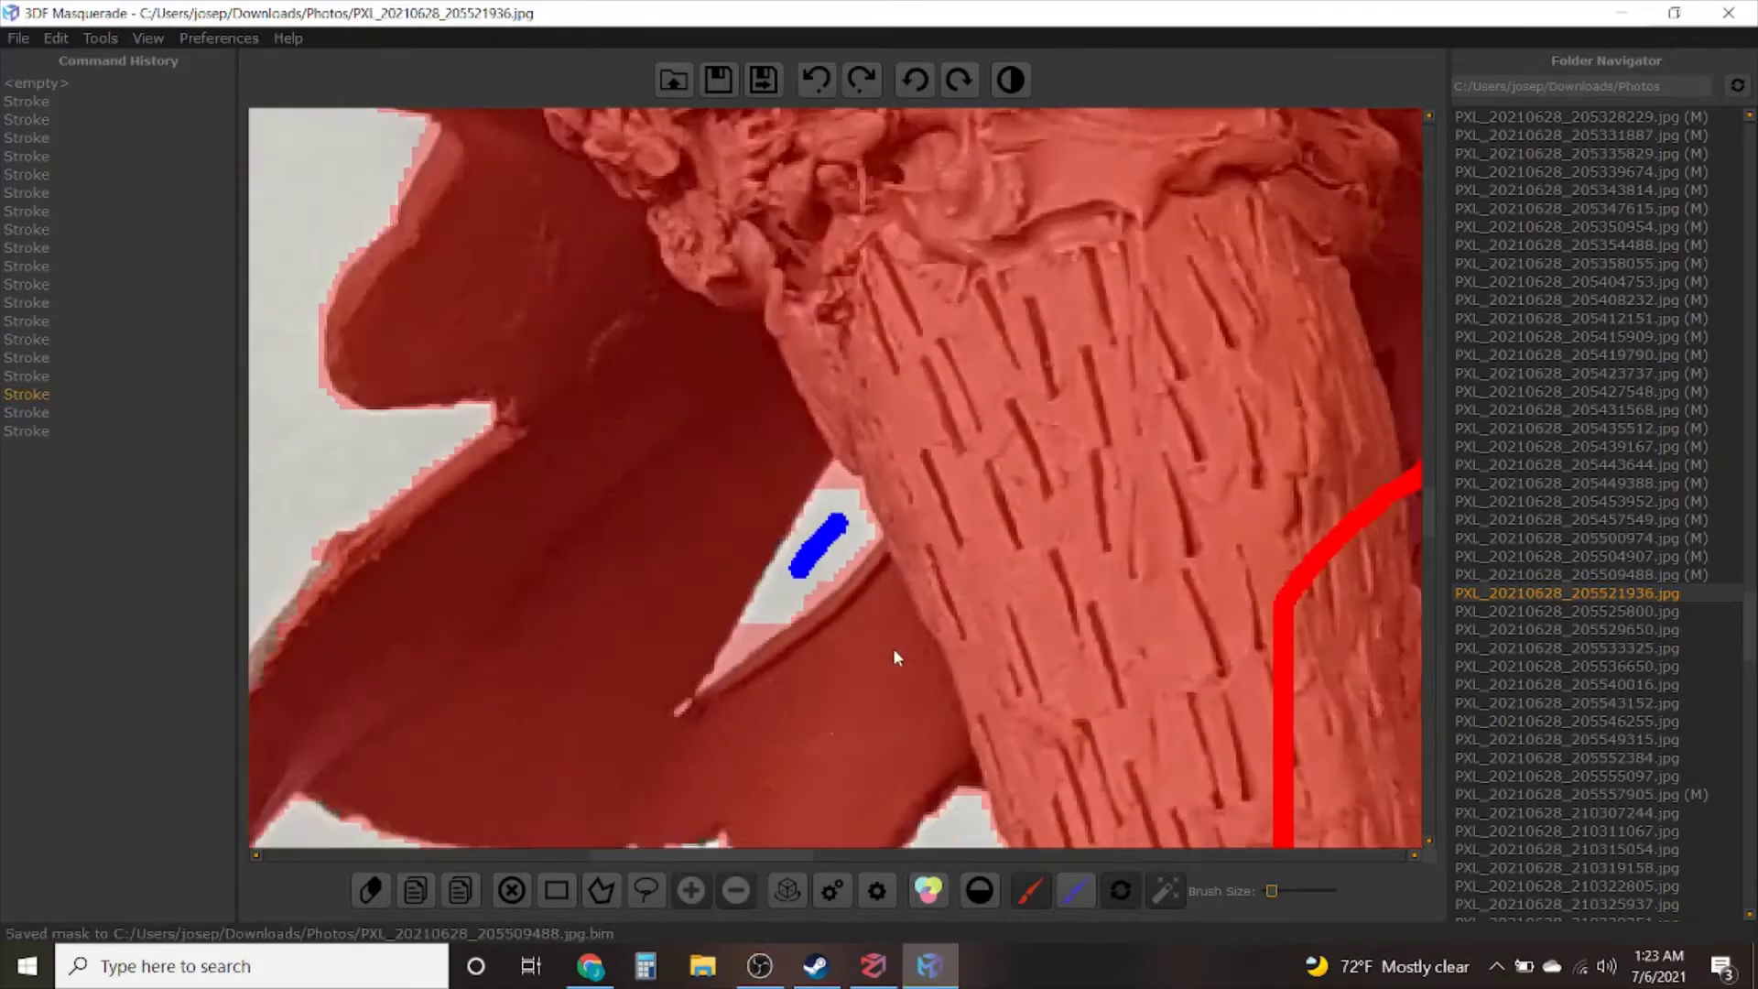
scroll(893, 647, down, 3)
scroll(1035, 462, up, 3)
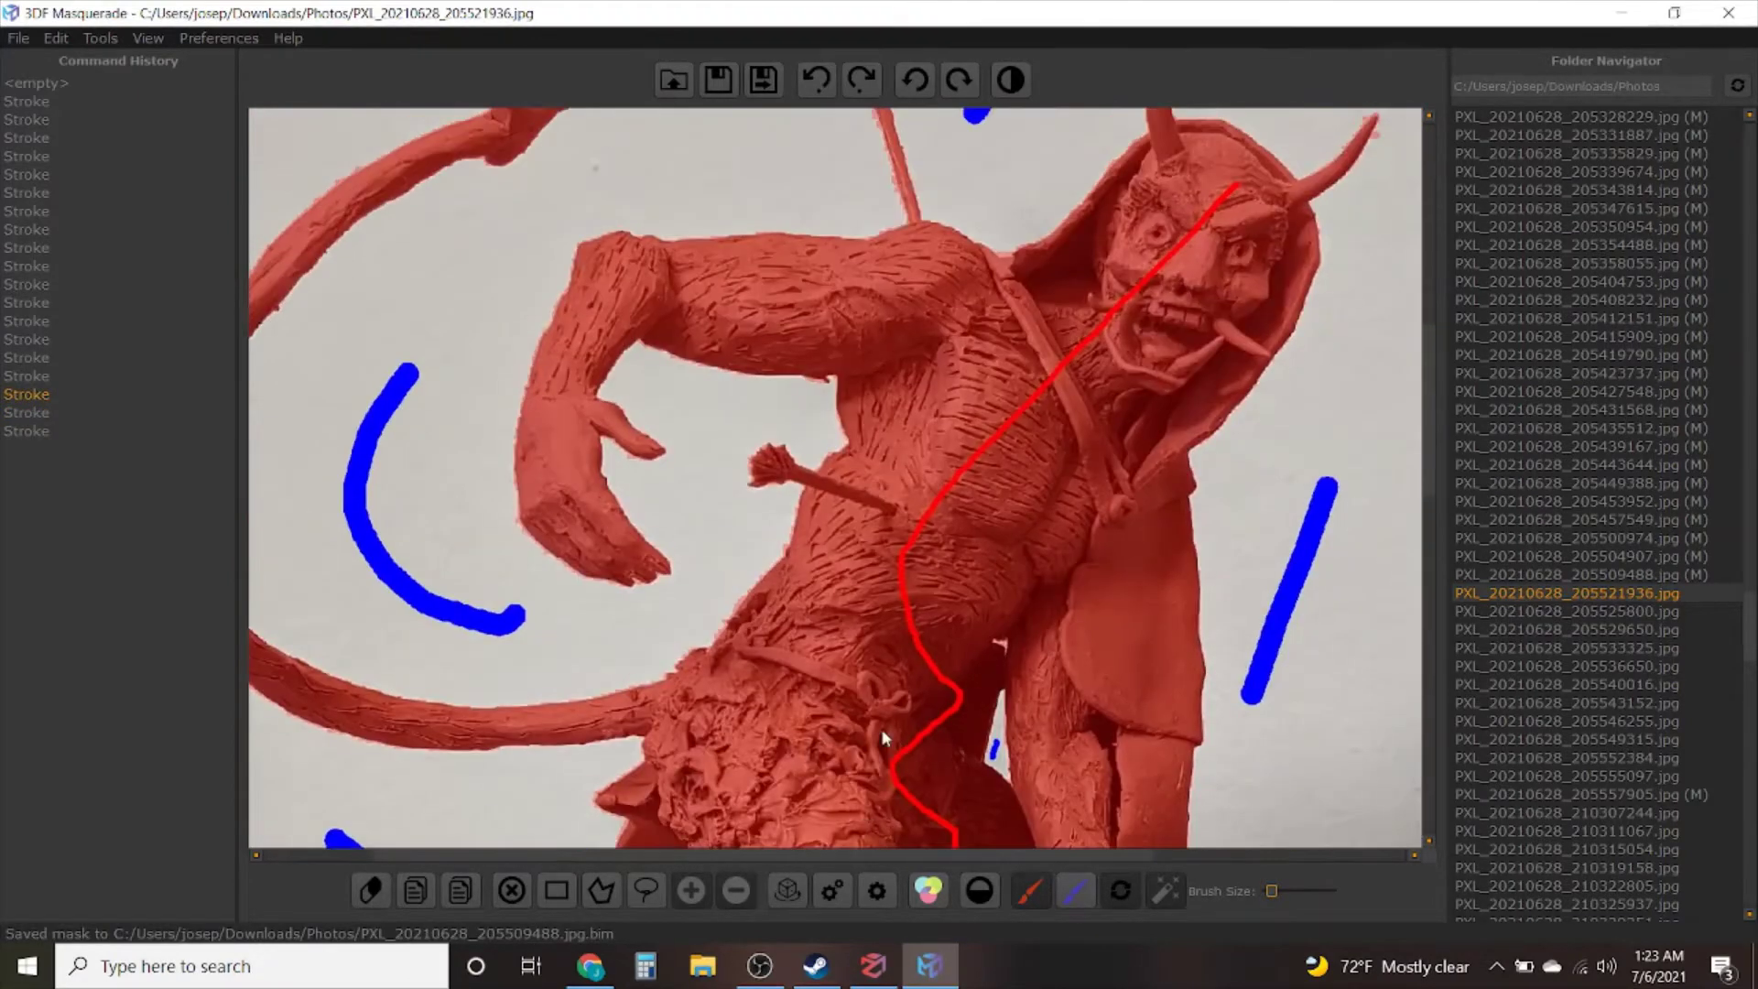
scroll(883, 738, down, 3)
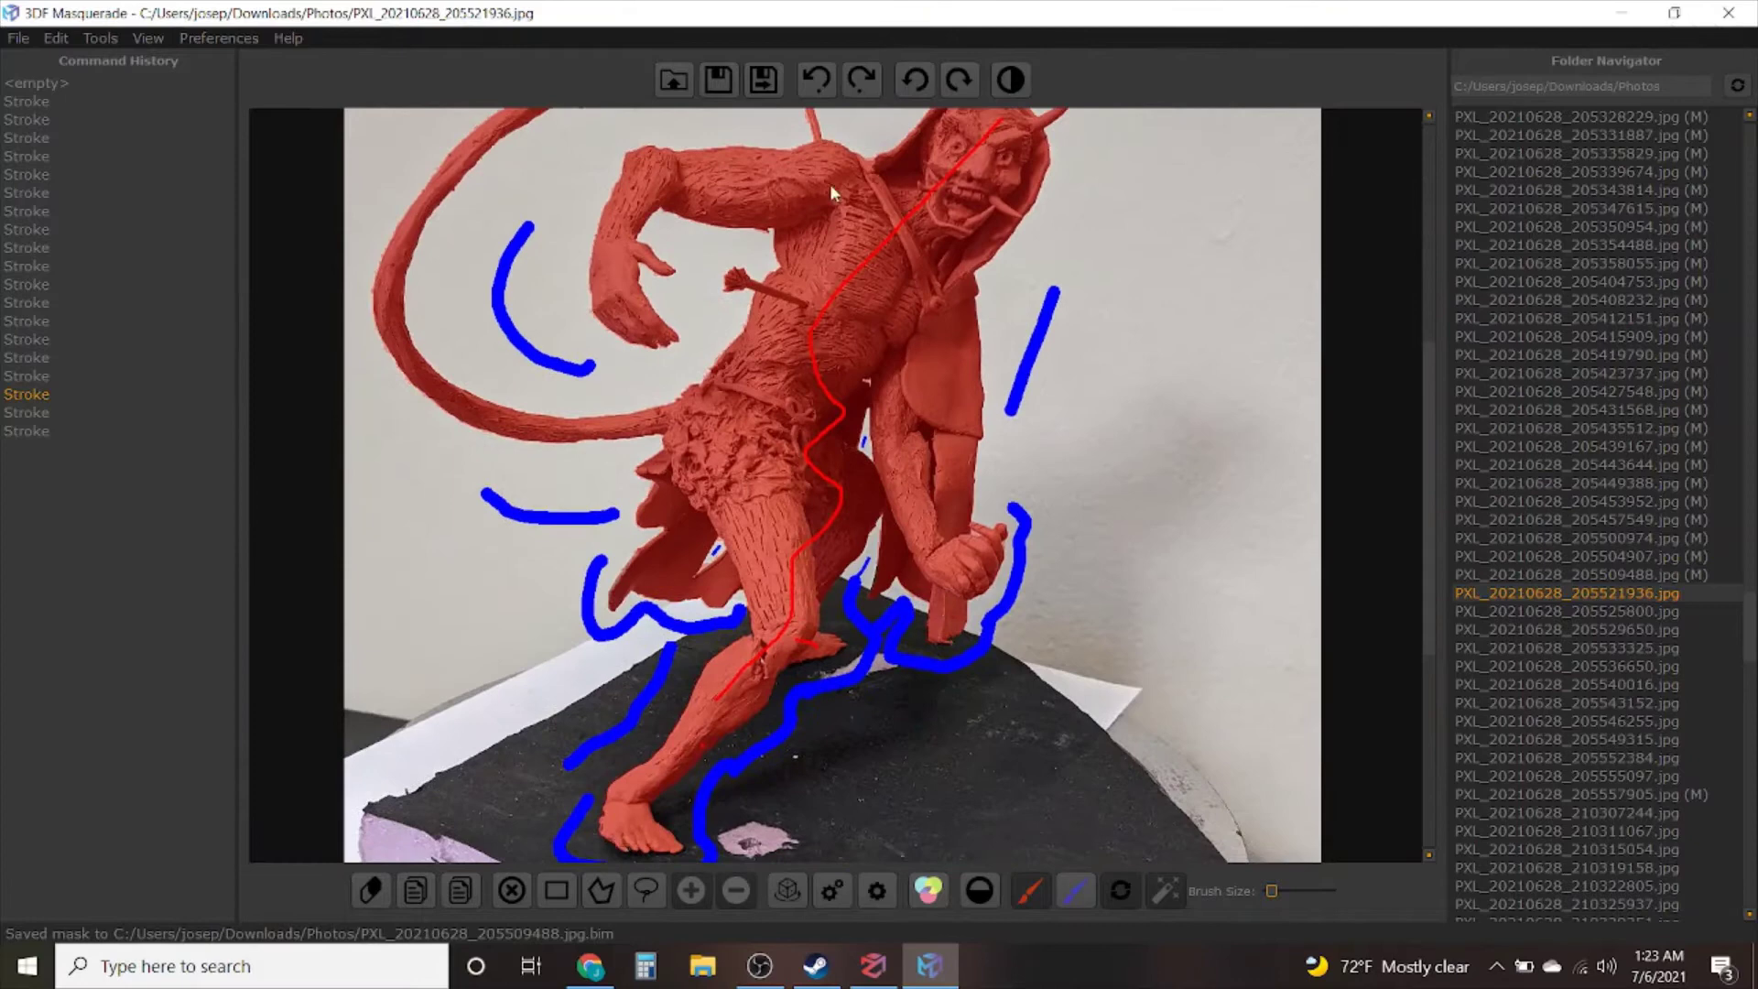
click(767, 86)
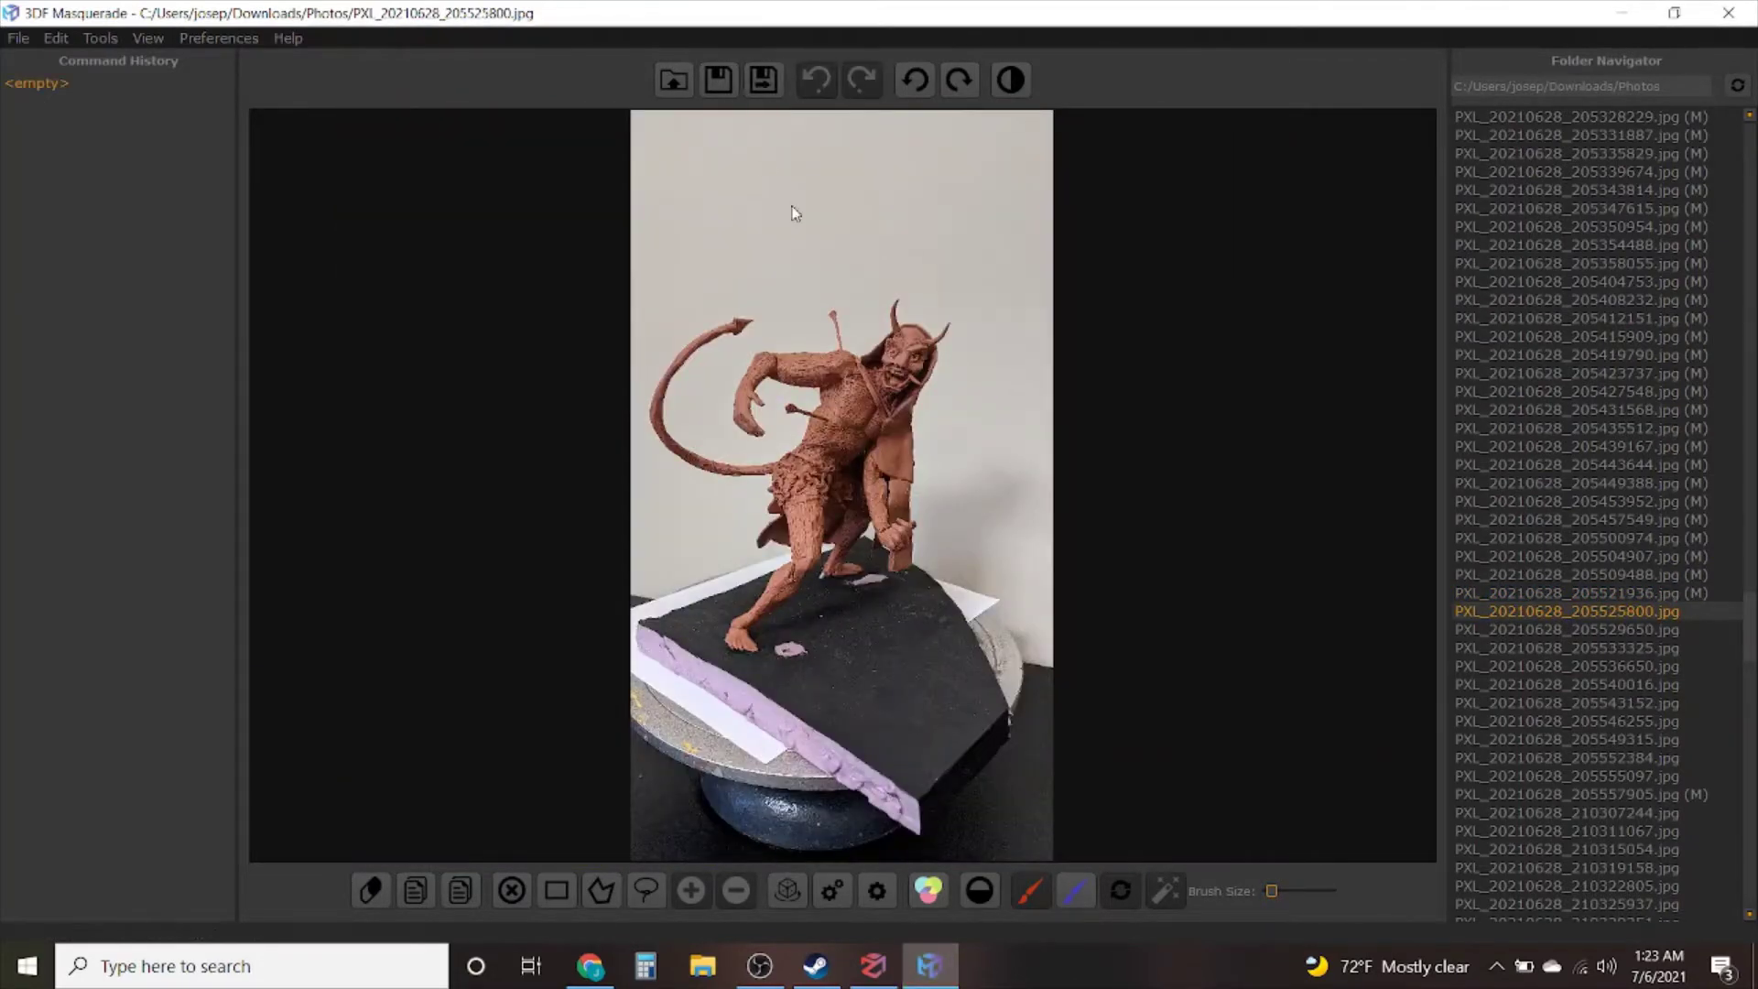
Draw a curved background stroke inside the tail's loop, passing around the hanging hand
scroll(749, 437, up, 5)
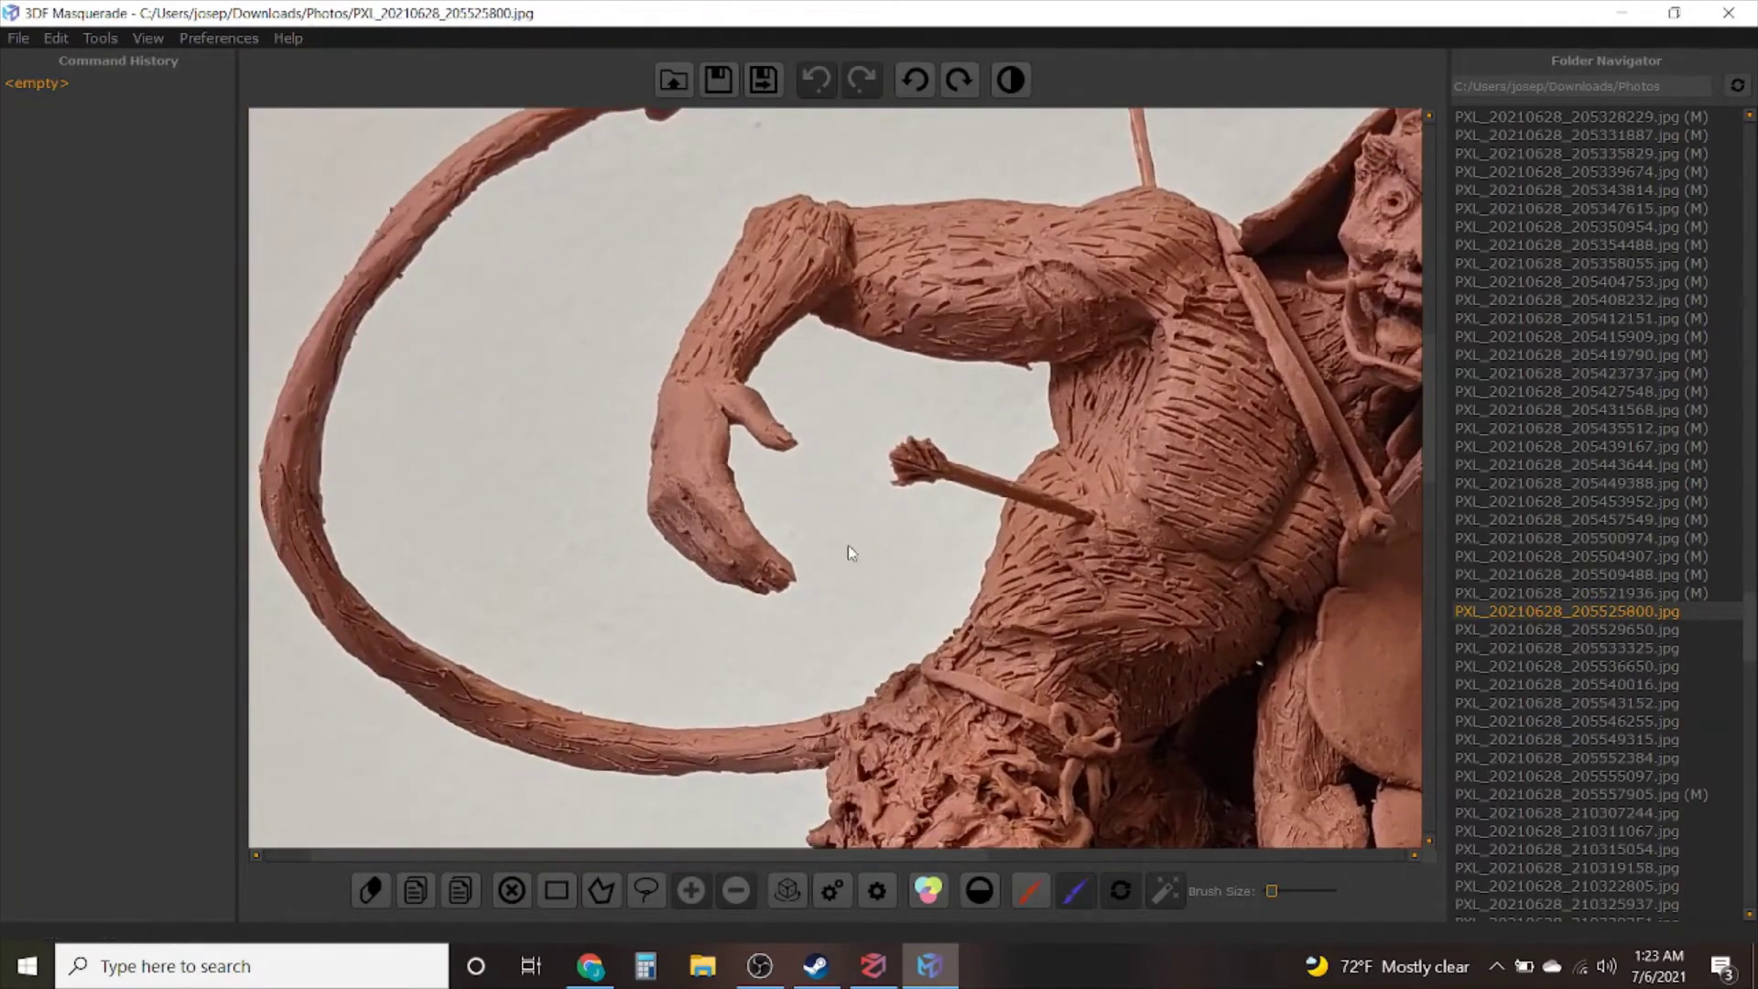
mouse_move(726, 648)
mouse_down()
mouse_move(478, 458)
mouse_move(612, 183)
mouse_up()
scroll(606, 151, down, 5)
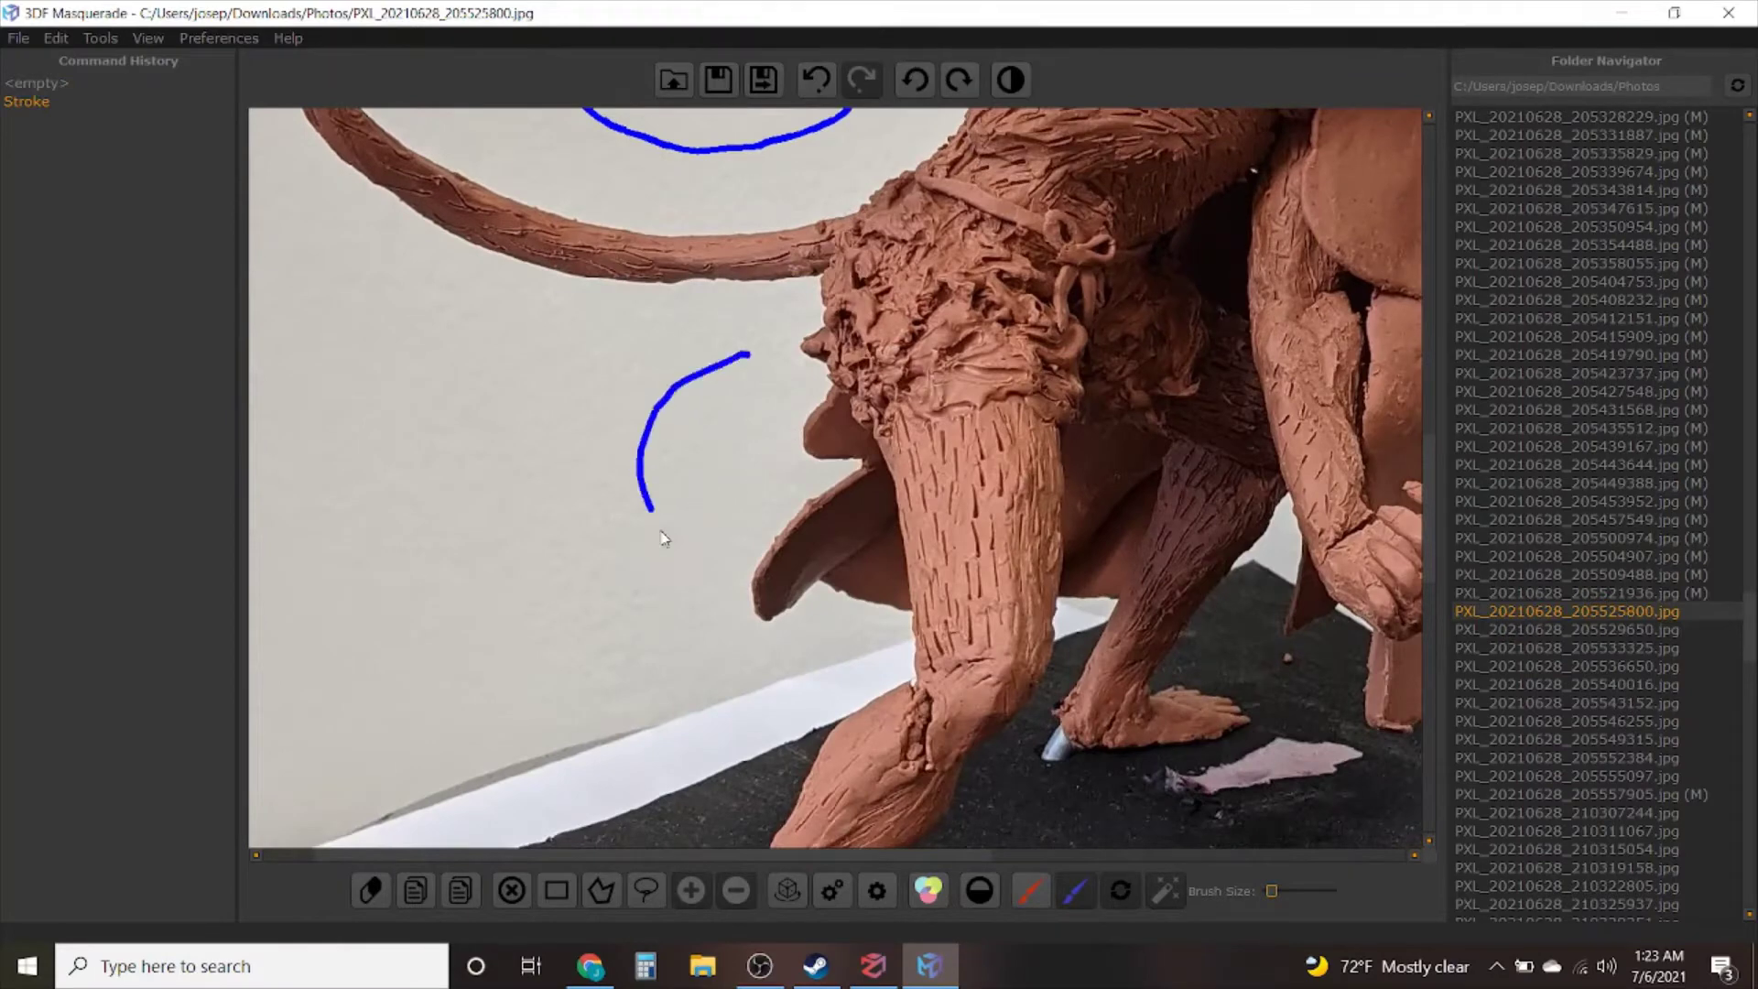
Draw a background stroke from below the tail past the cape, down the front shin, around the foot and up behind the calf
mouse_move(664, 538)
mouse_down()
mouse_move(756, 647)
mouse_move(833, 661)
mouse_move(754, 786)
mouse_move(752, 513)
mouse_move(703, 577)
mouse_up()
scroll(752, 513, down, 3)
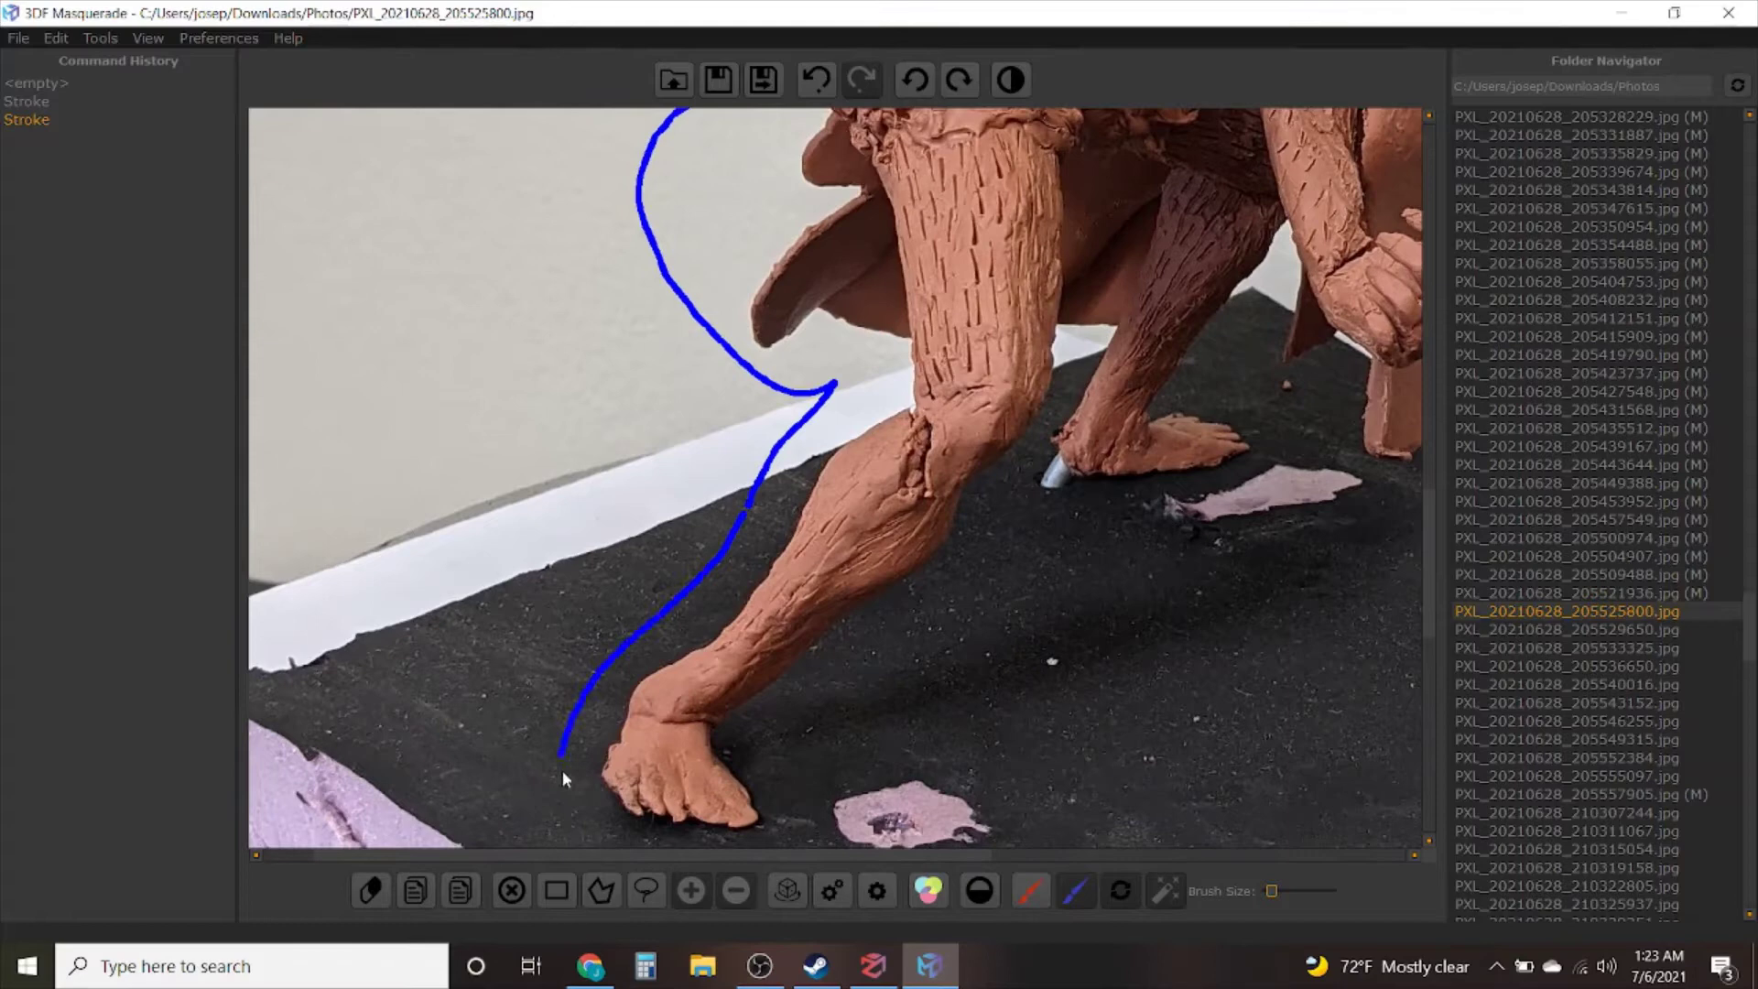
mouse_move(562, 771)
mouse_down()
mouse_move(592, 831)
mouse_move(710, 852)
mouse_up()
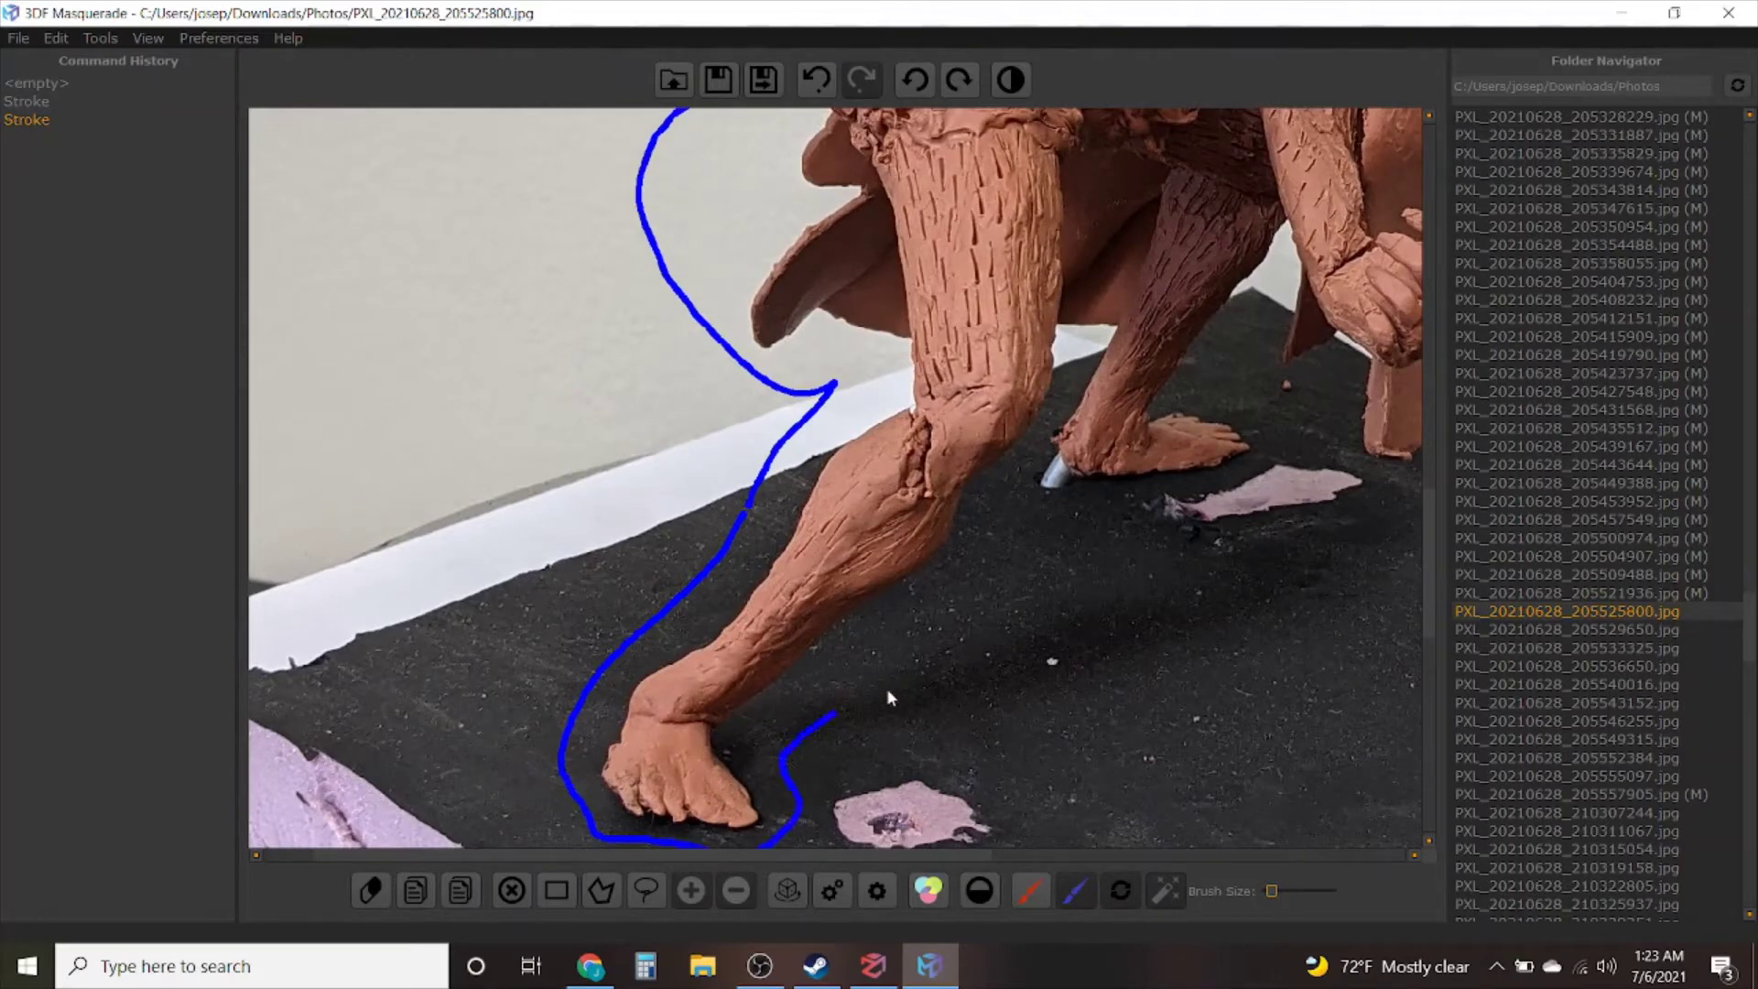
drag(1001, 561, 997, 554)
Draw one background stroke in the gap between the two legs and another between the rear leg and the cape tip
scroll(998, 554, up, 5)
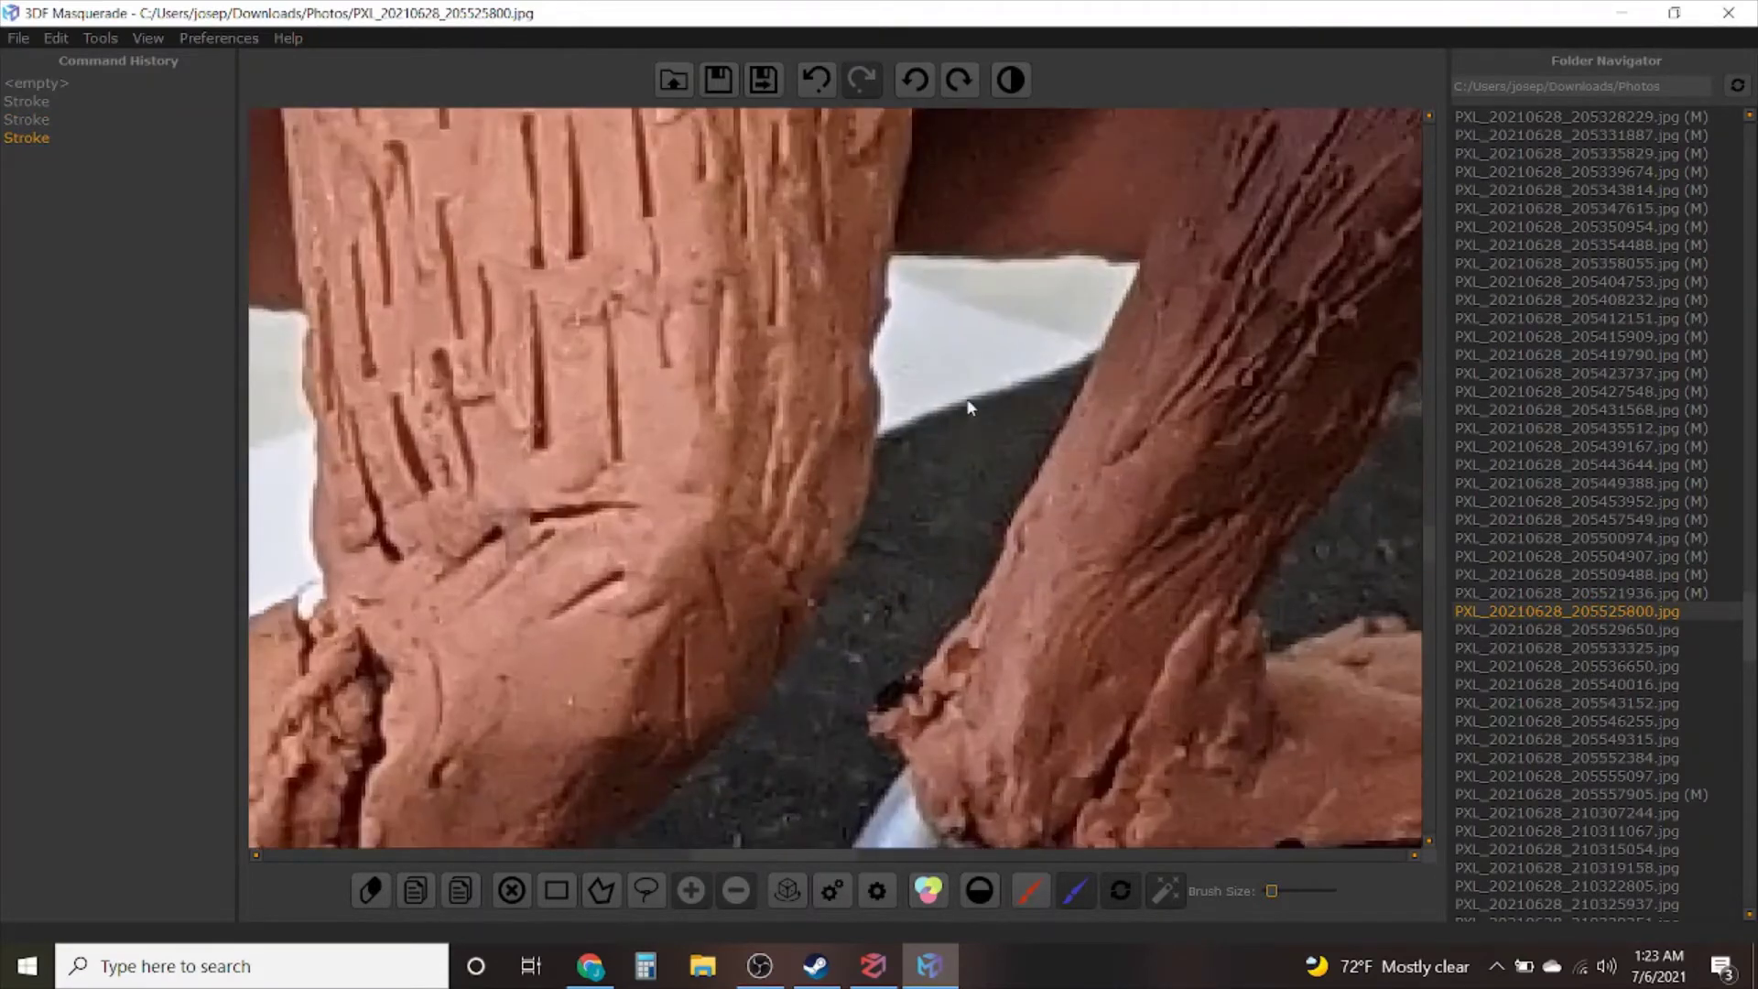
drag(1051, 298, 927, 453)
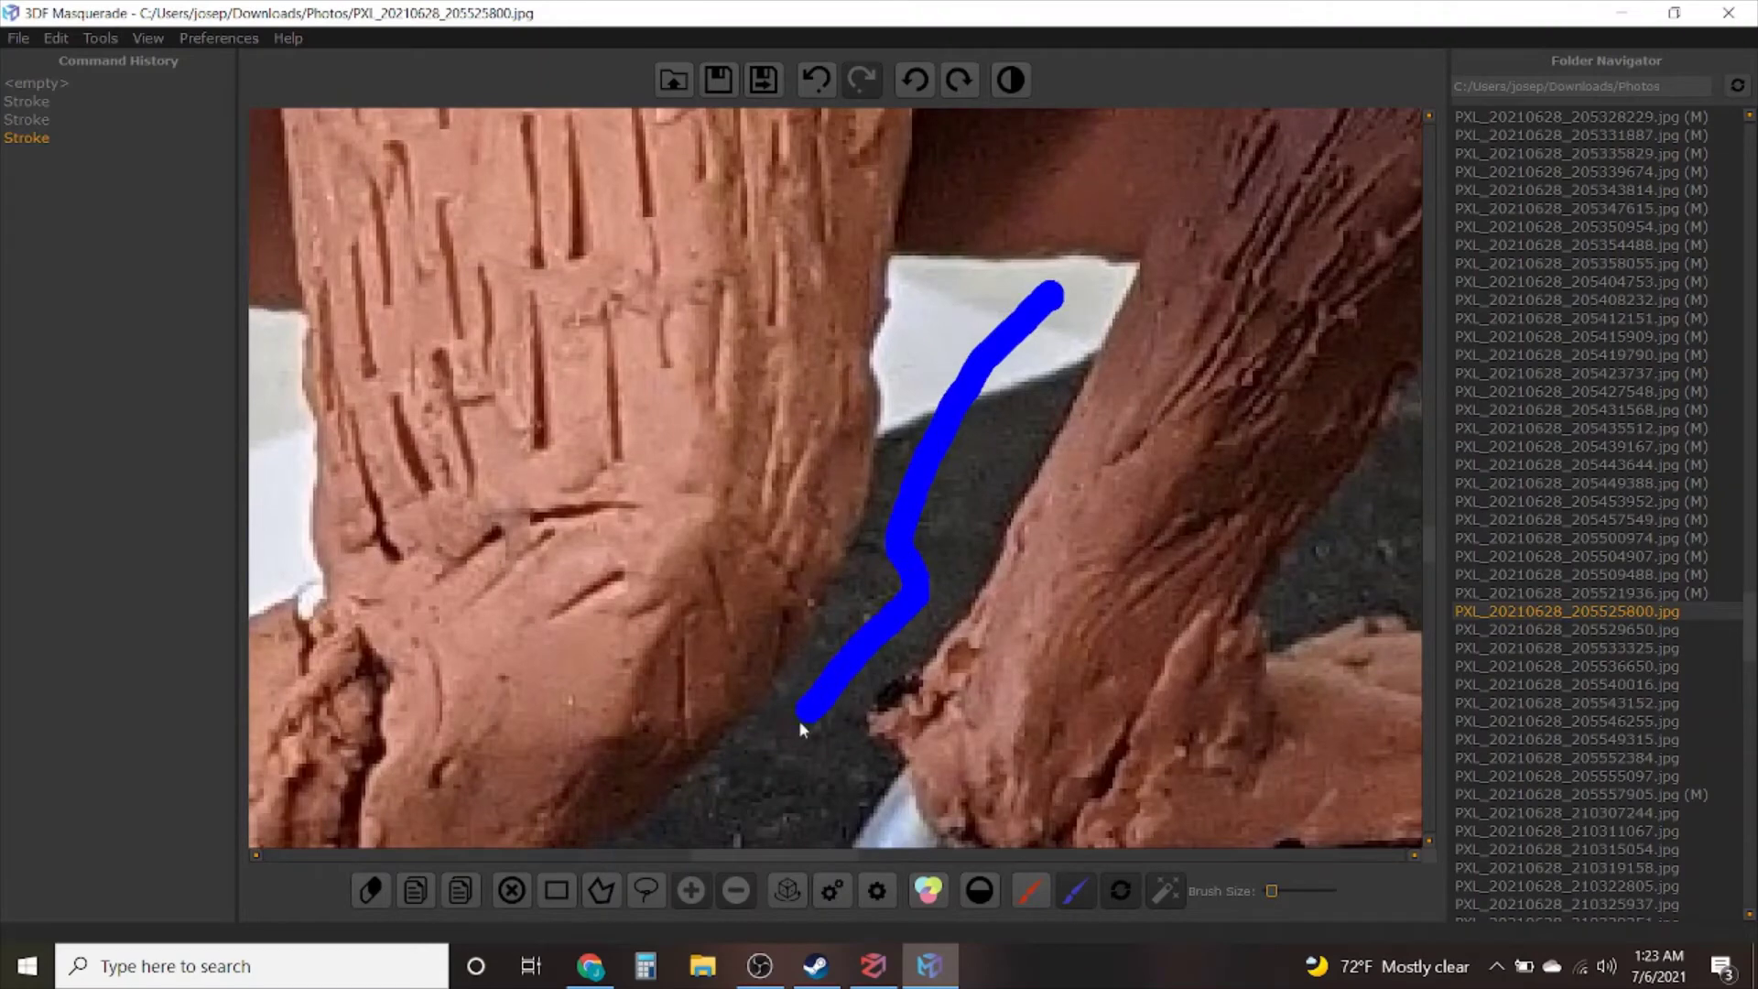
drag(798, 719, 798, 720)
scroll(798, 719, down, 5)
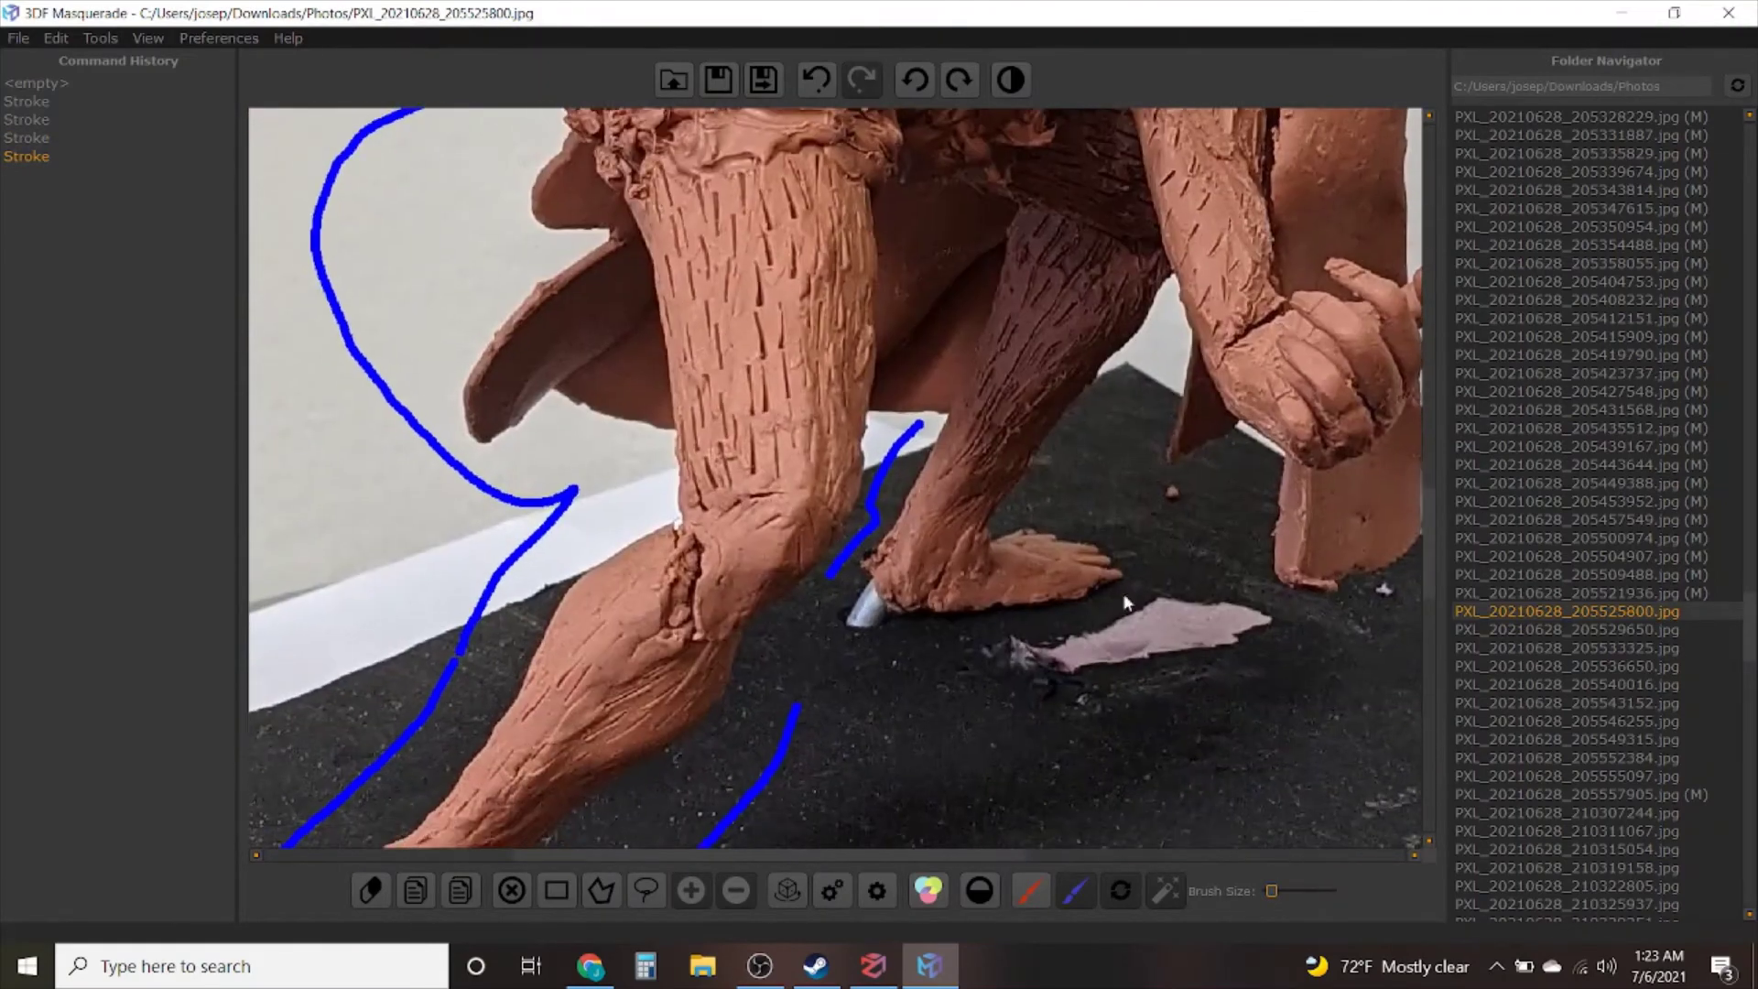
scroll(1126, 601, up, 5)
mouse_move(890, 505)
mouse_down()
mouse_move(1062, 169)
mouse_move(1122, 126)
mouse_up()
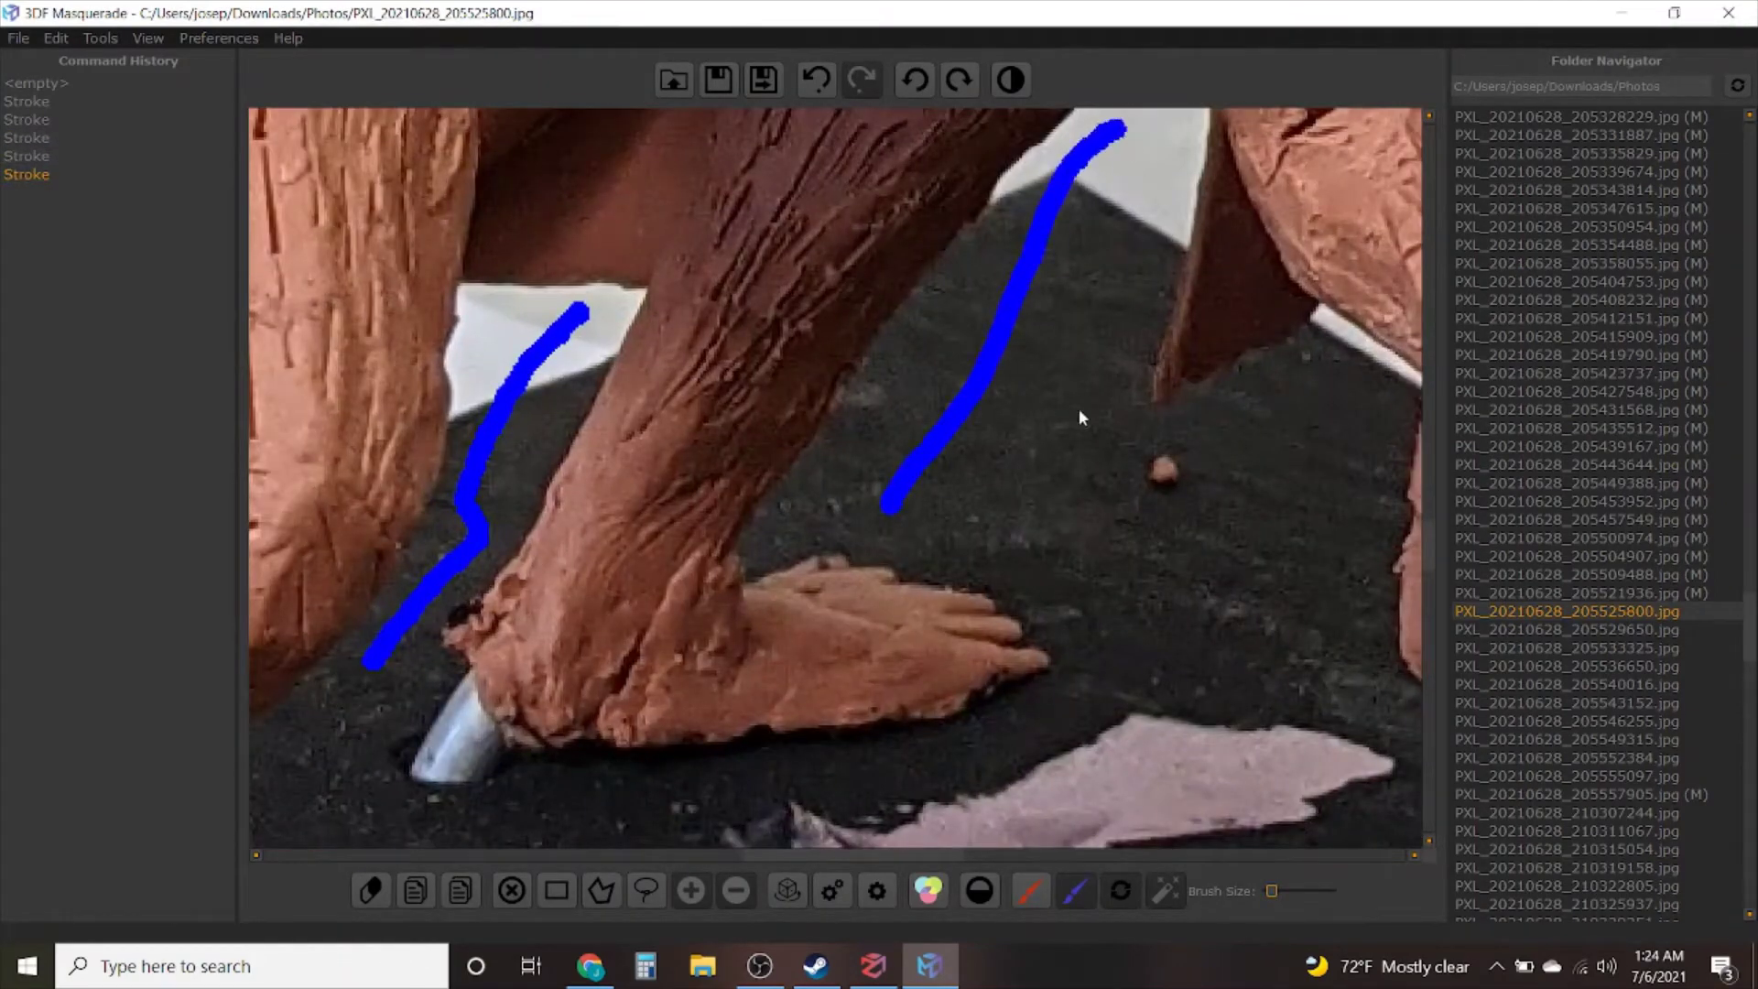
Draw background strokes under the cape tip and around the lower end of the hanging cape panel below the fist
mouse_move(1076, 465)
mouse_down()
mouse_move(1098, 489)
mouse_move(1298, 404)
mouse_up()
drag(1318, 593, 1319, 594)
middle_drag(1318, 593, 734, 449)
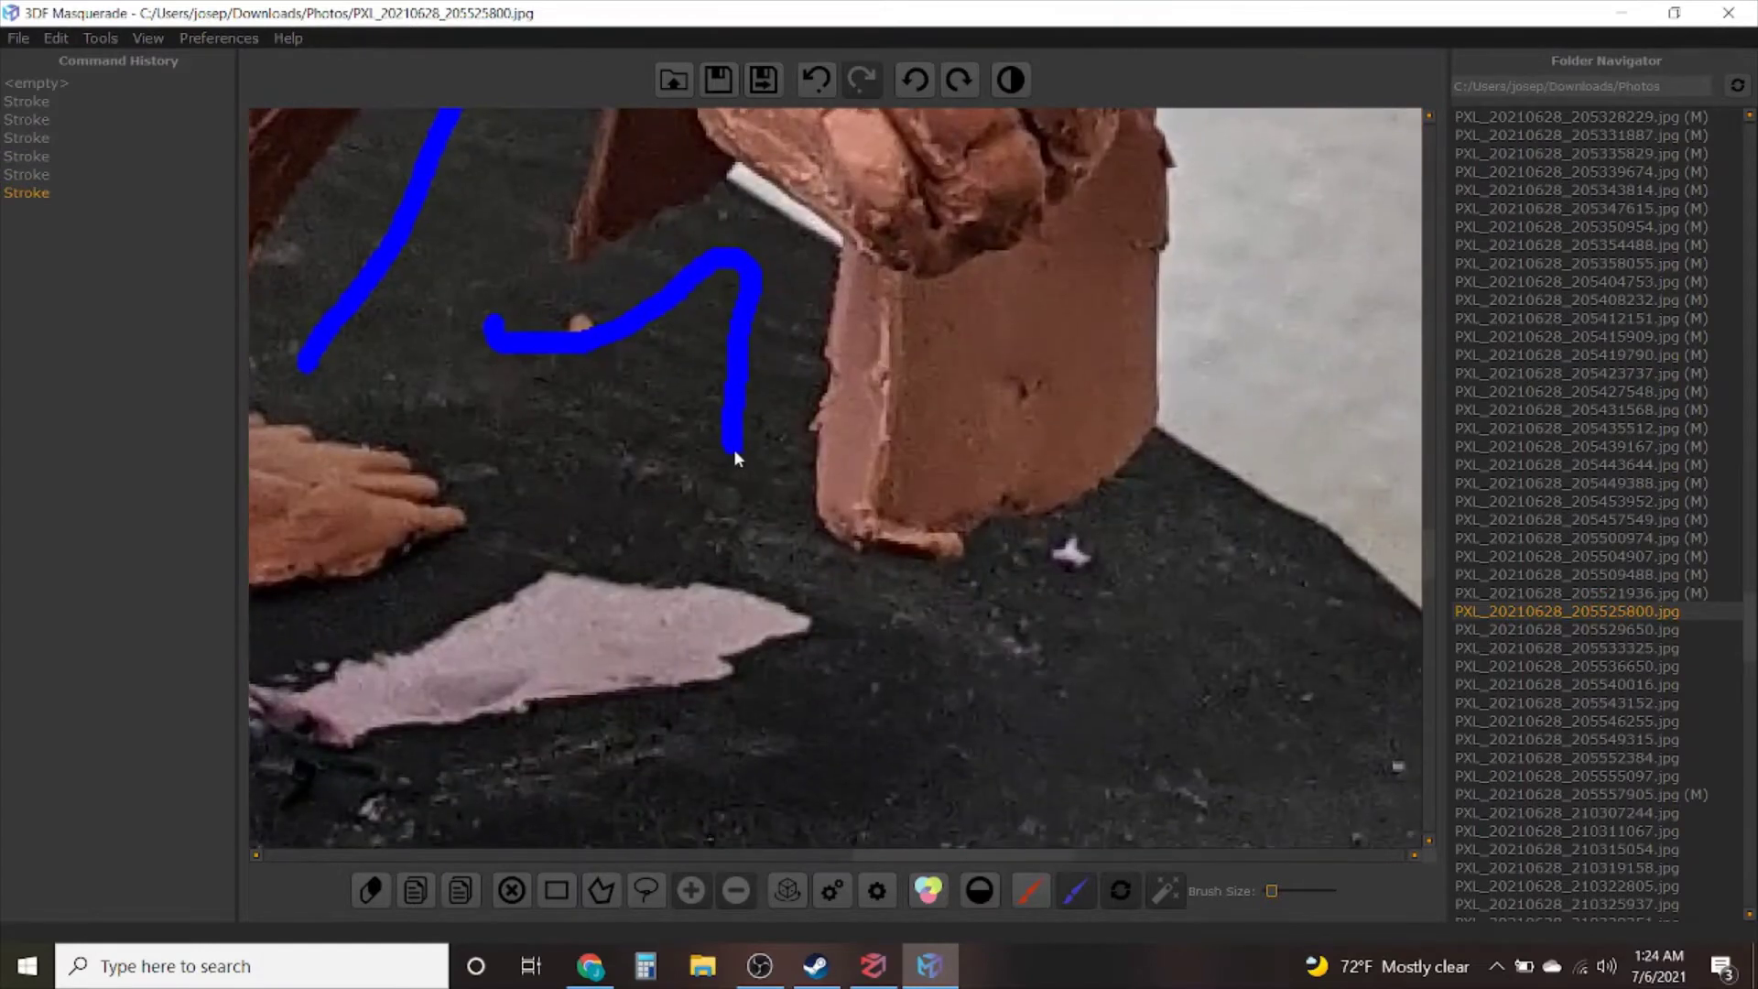
mouse_move(750, 471)
mouse_down()
mouse_move(789, 621)
mouse_move(1287, 428)
mouse_move(1311, 243)
mouse_up()
Draw a long vertical background stroke on the wall beside the outer edge of the arm and cape
middle_drag(1268, 307, 1134, 718)
scroll(1134, 718, down, 5)
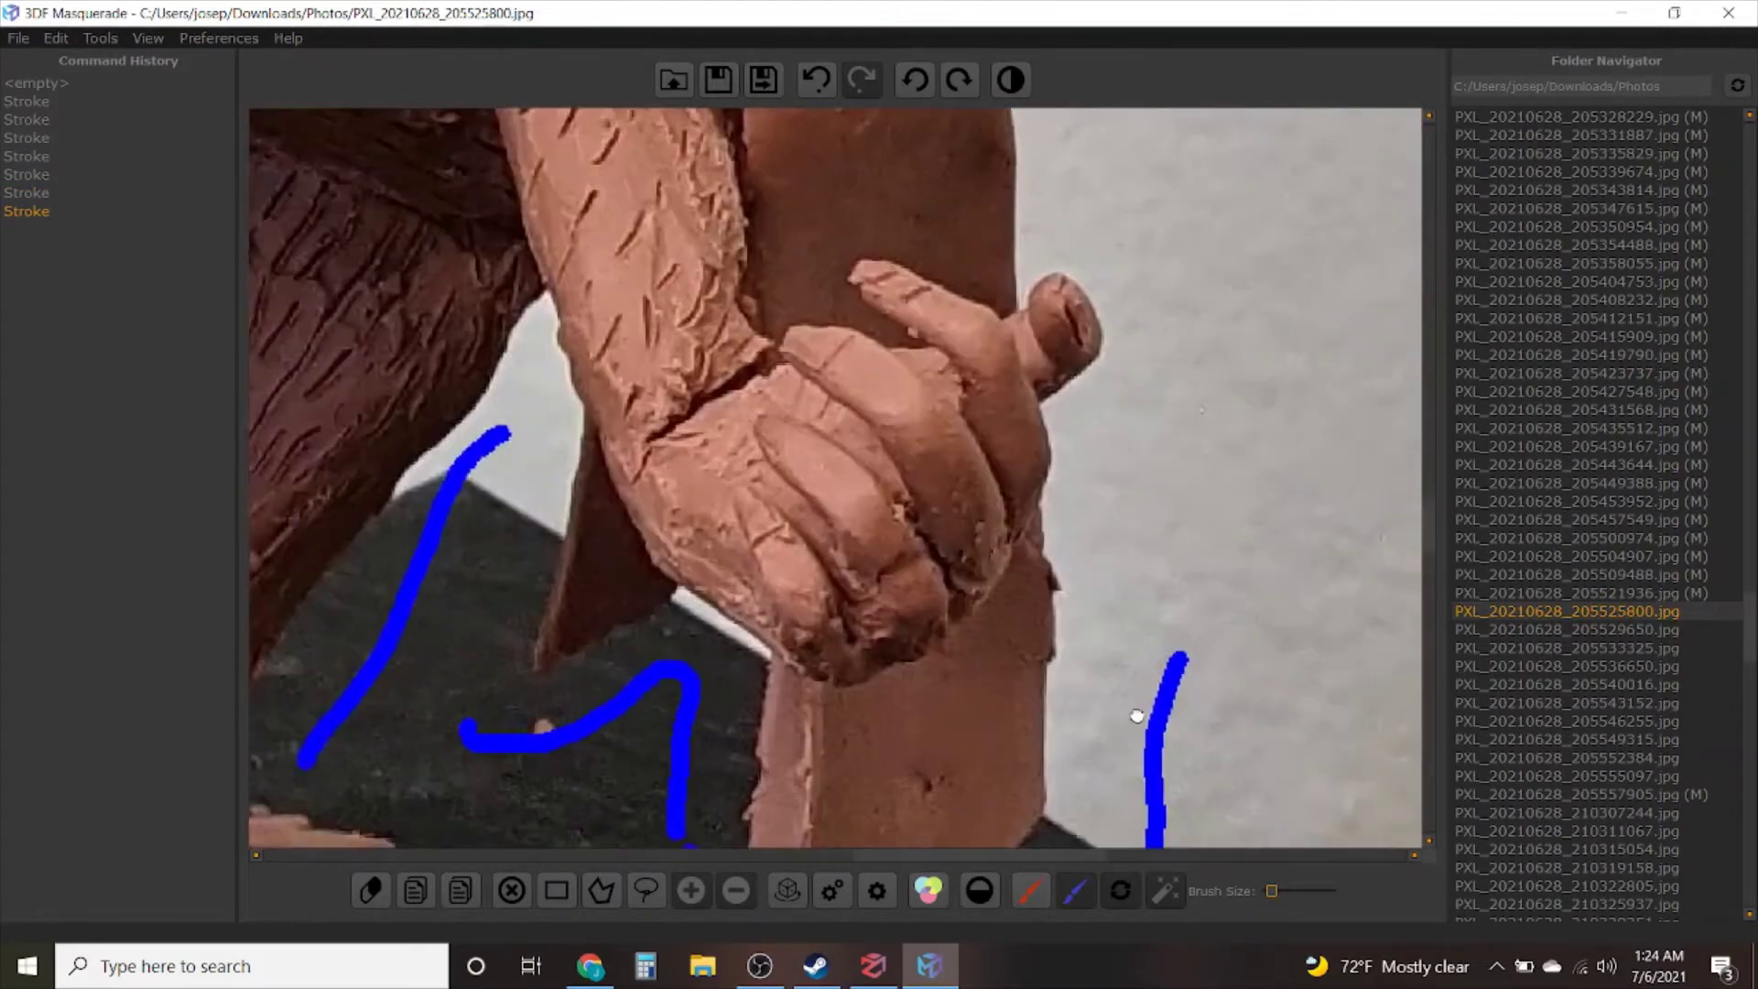
middle_drag(1146, 385, 1037, 575)
scroll(1039, 582, down, 3)
drag(1085, 673, 1070, 255)
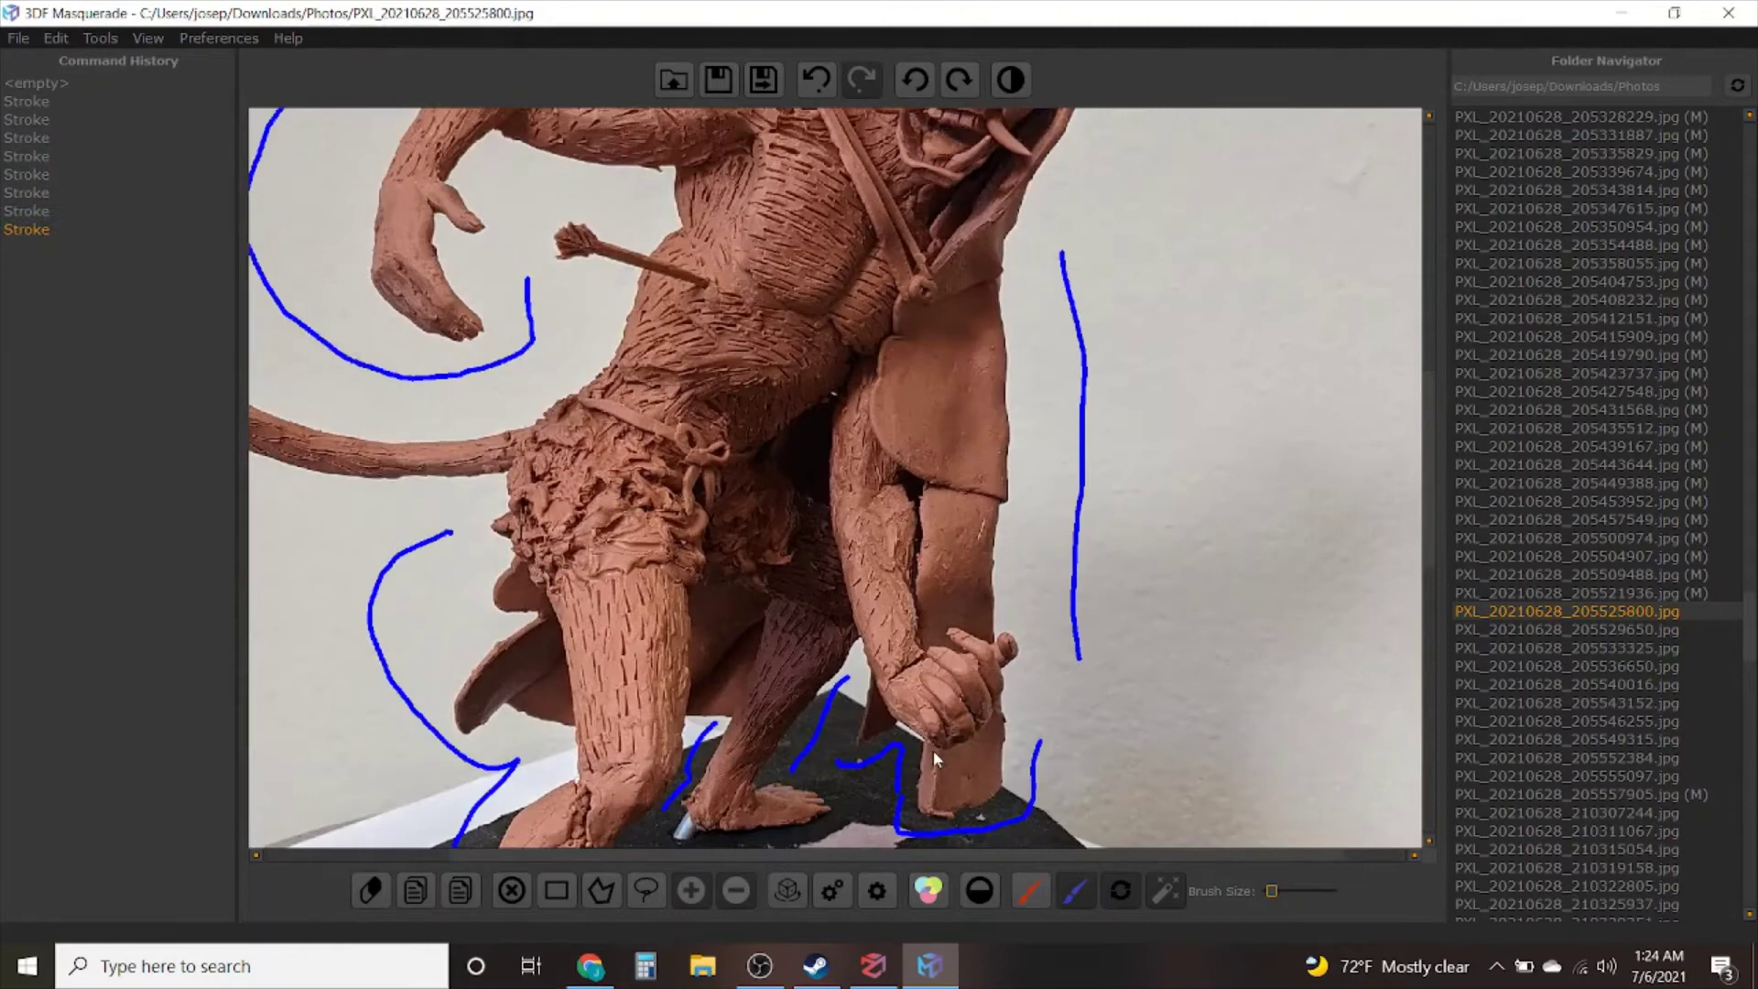
Draw a foreground stroke from the front shin up through the thigh and torso to the head
scroll(953, 564, down, 2)
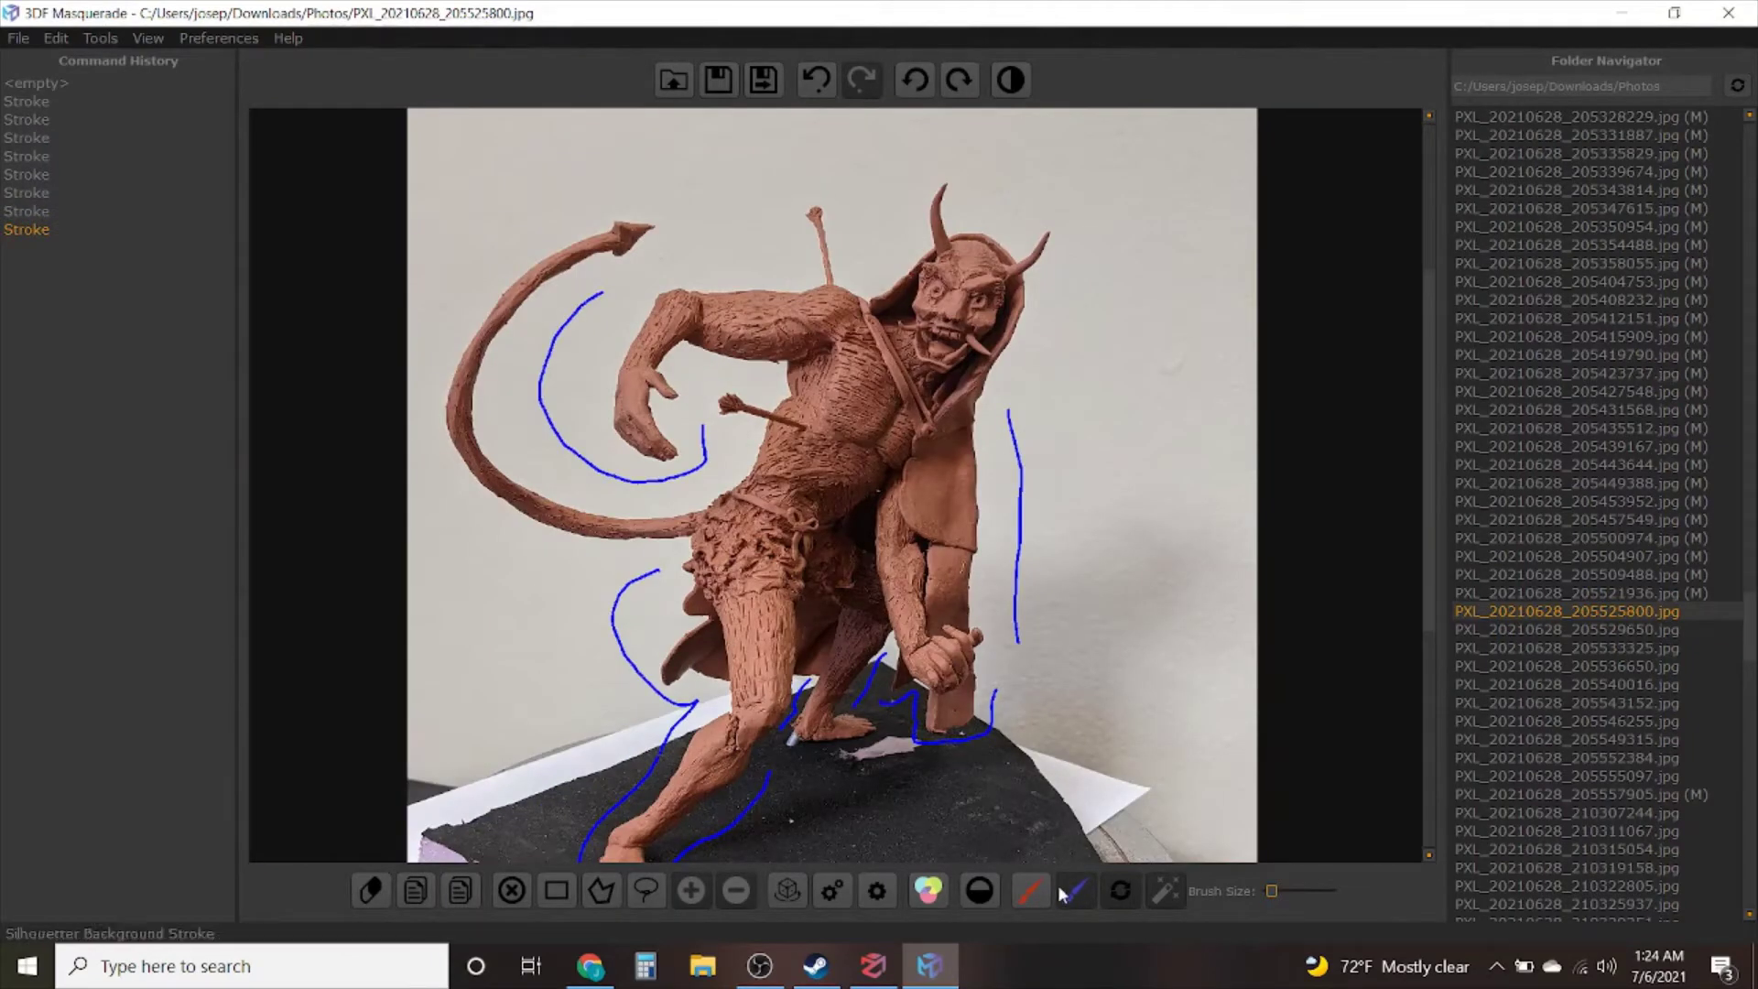
click(1025, 892)
drag(679, 793, 744, 725)
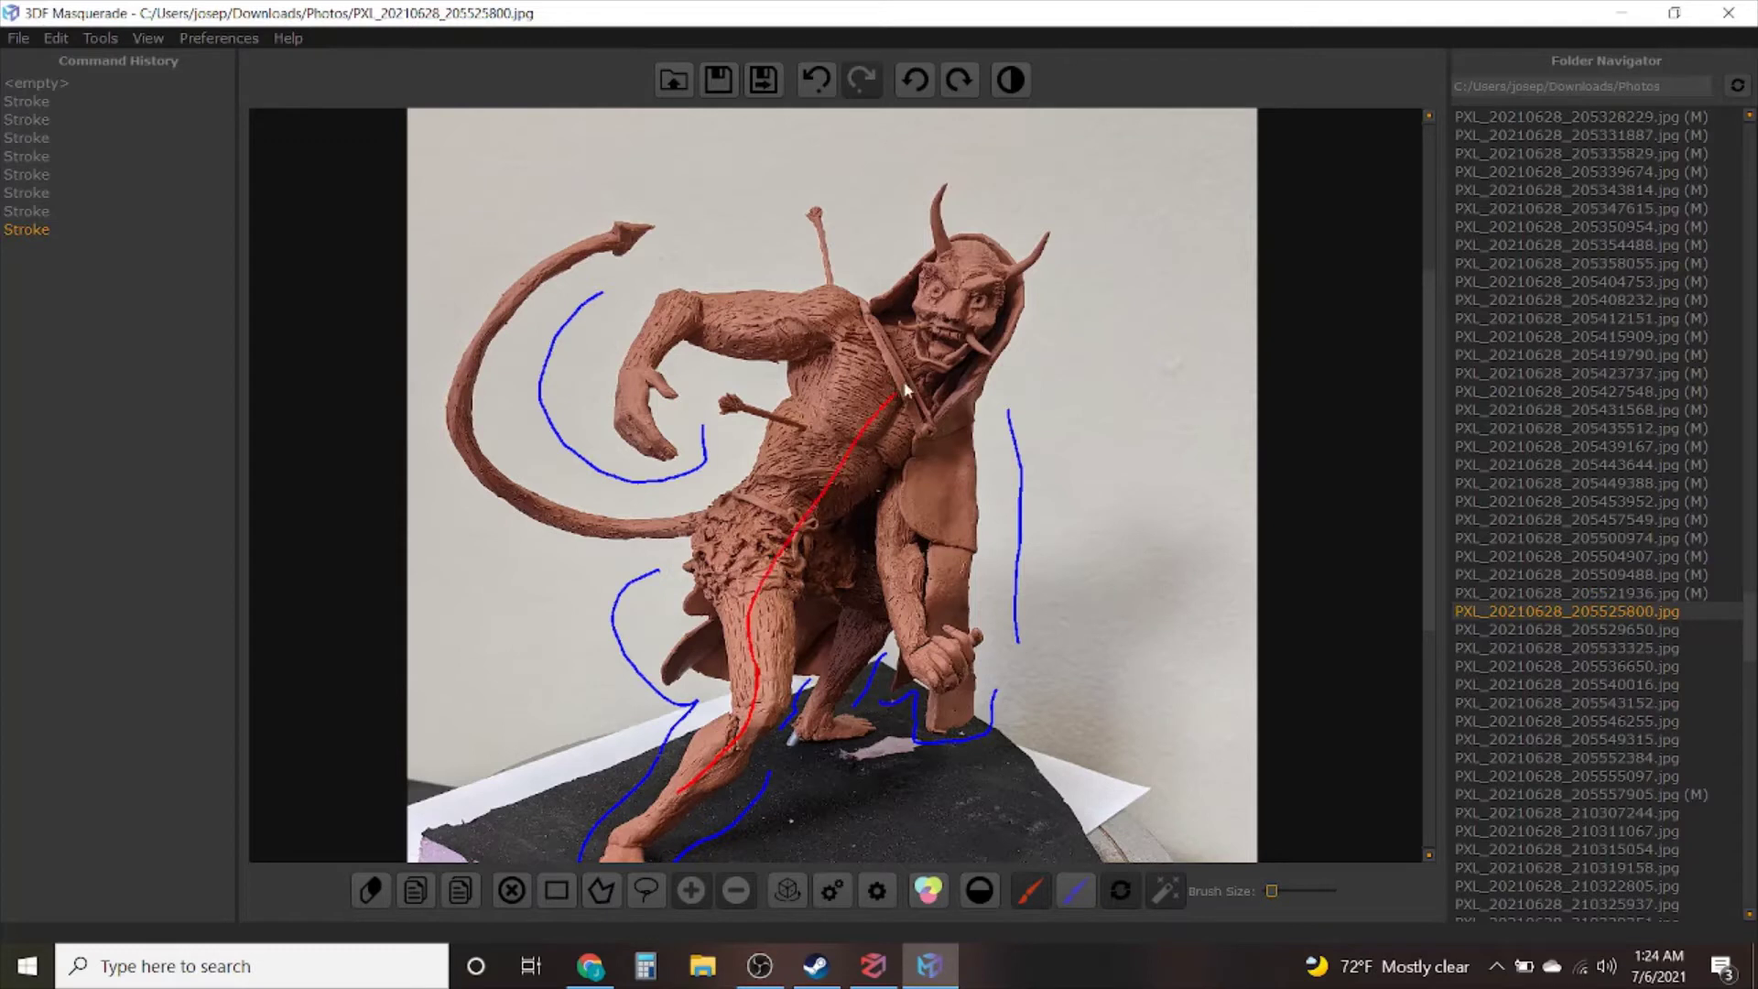
drag(986, 272, 986, 271)
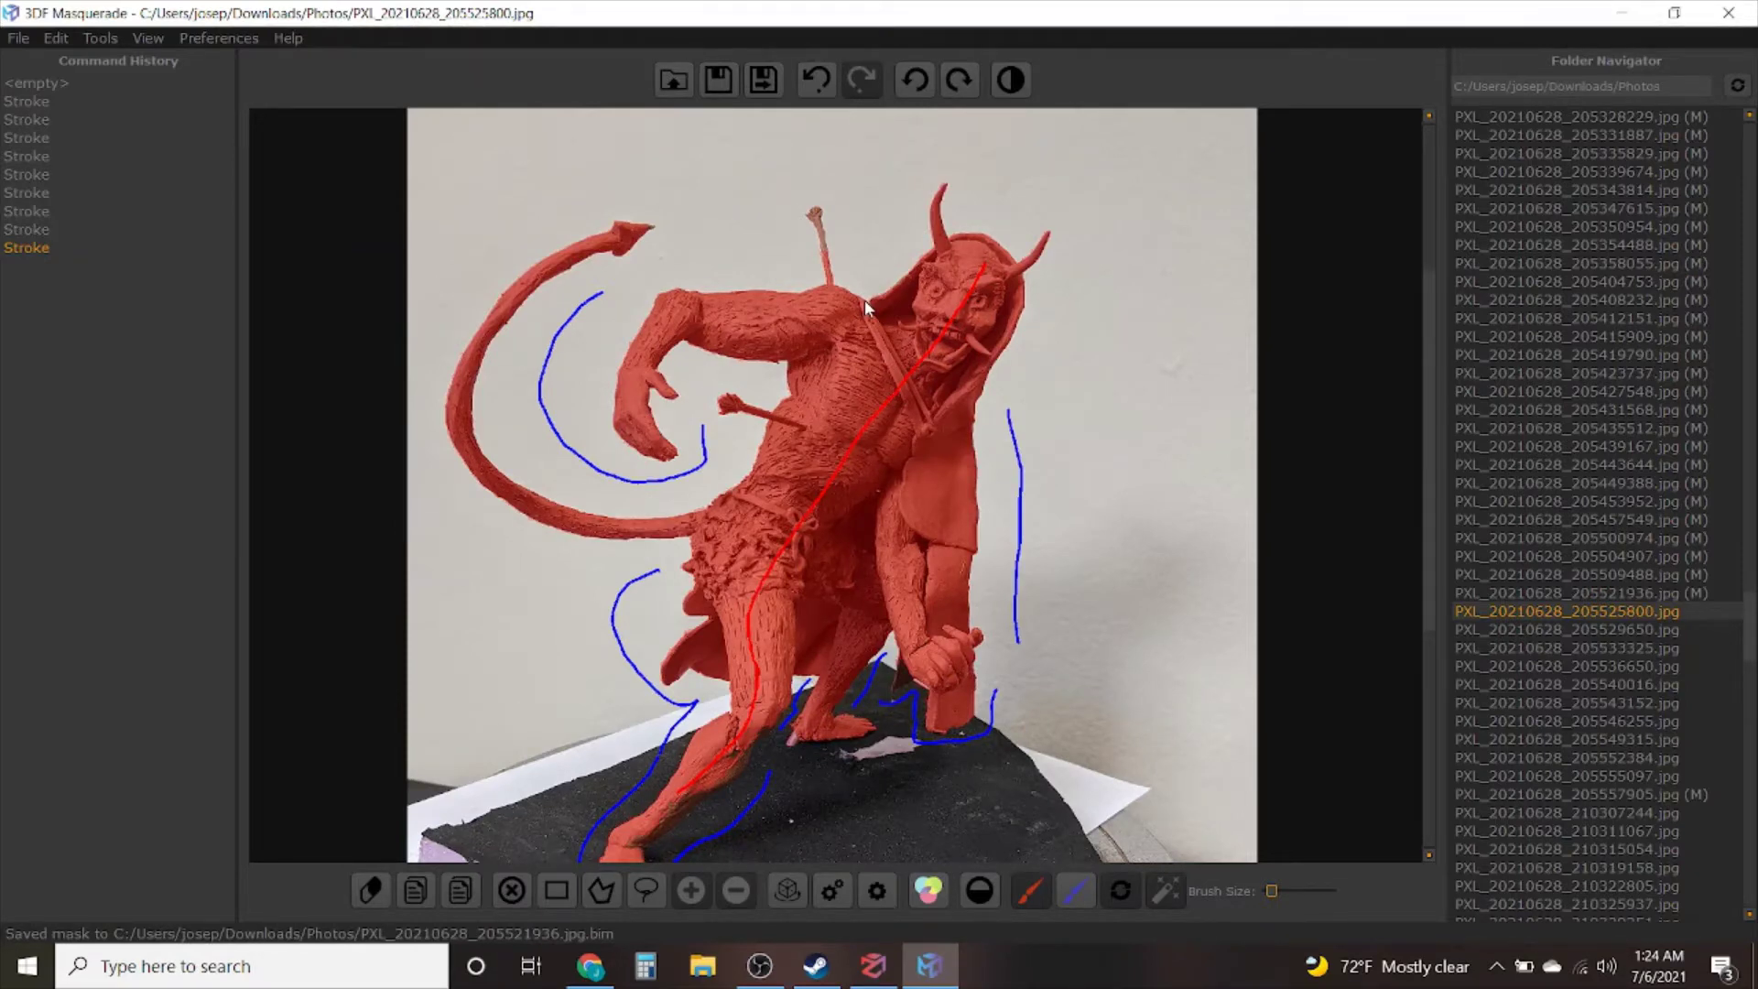
Add a short foreground dab on the shaded underside of the front shin
scroll(683, 436, up, 6)
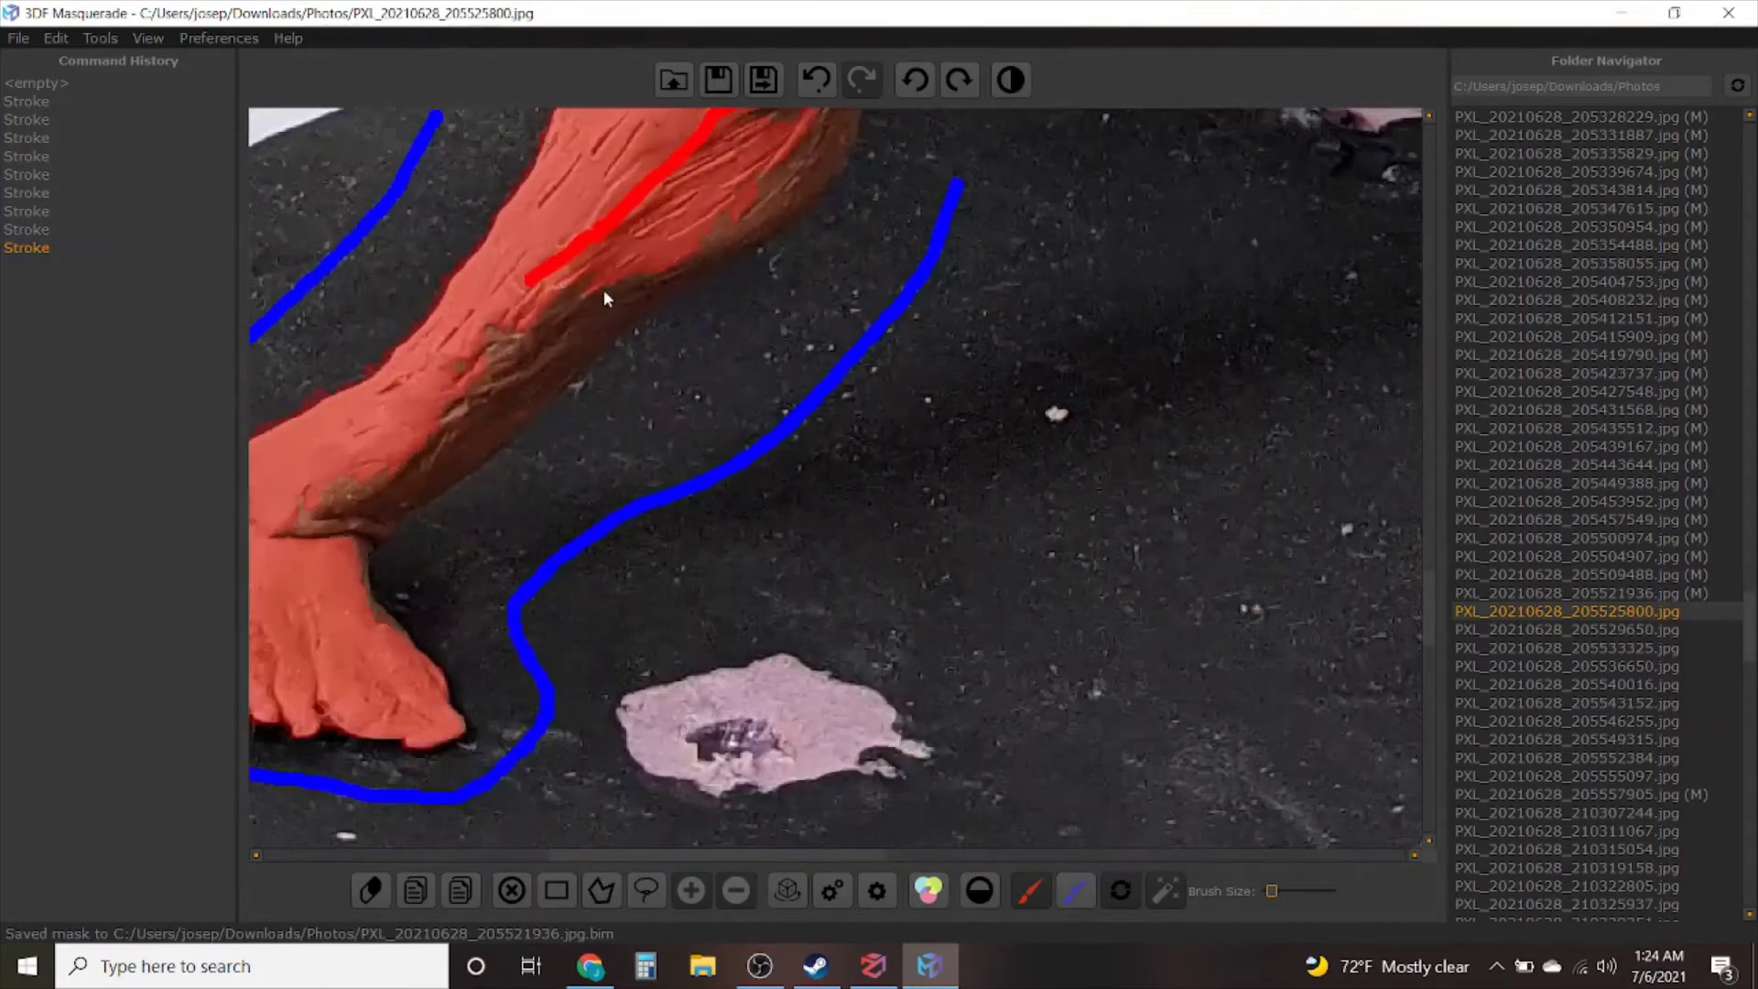
drag(575, 316, 553, 353)
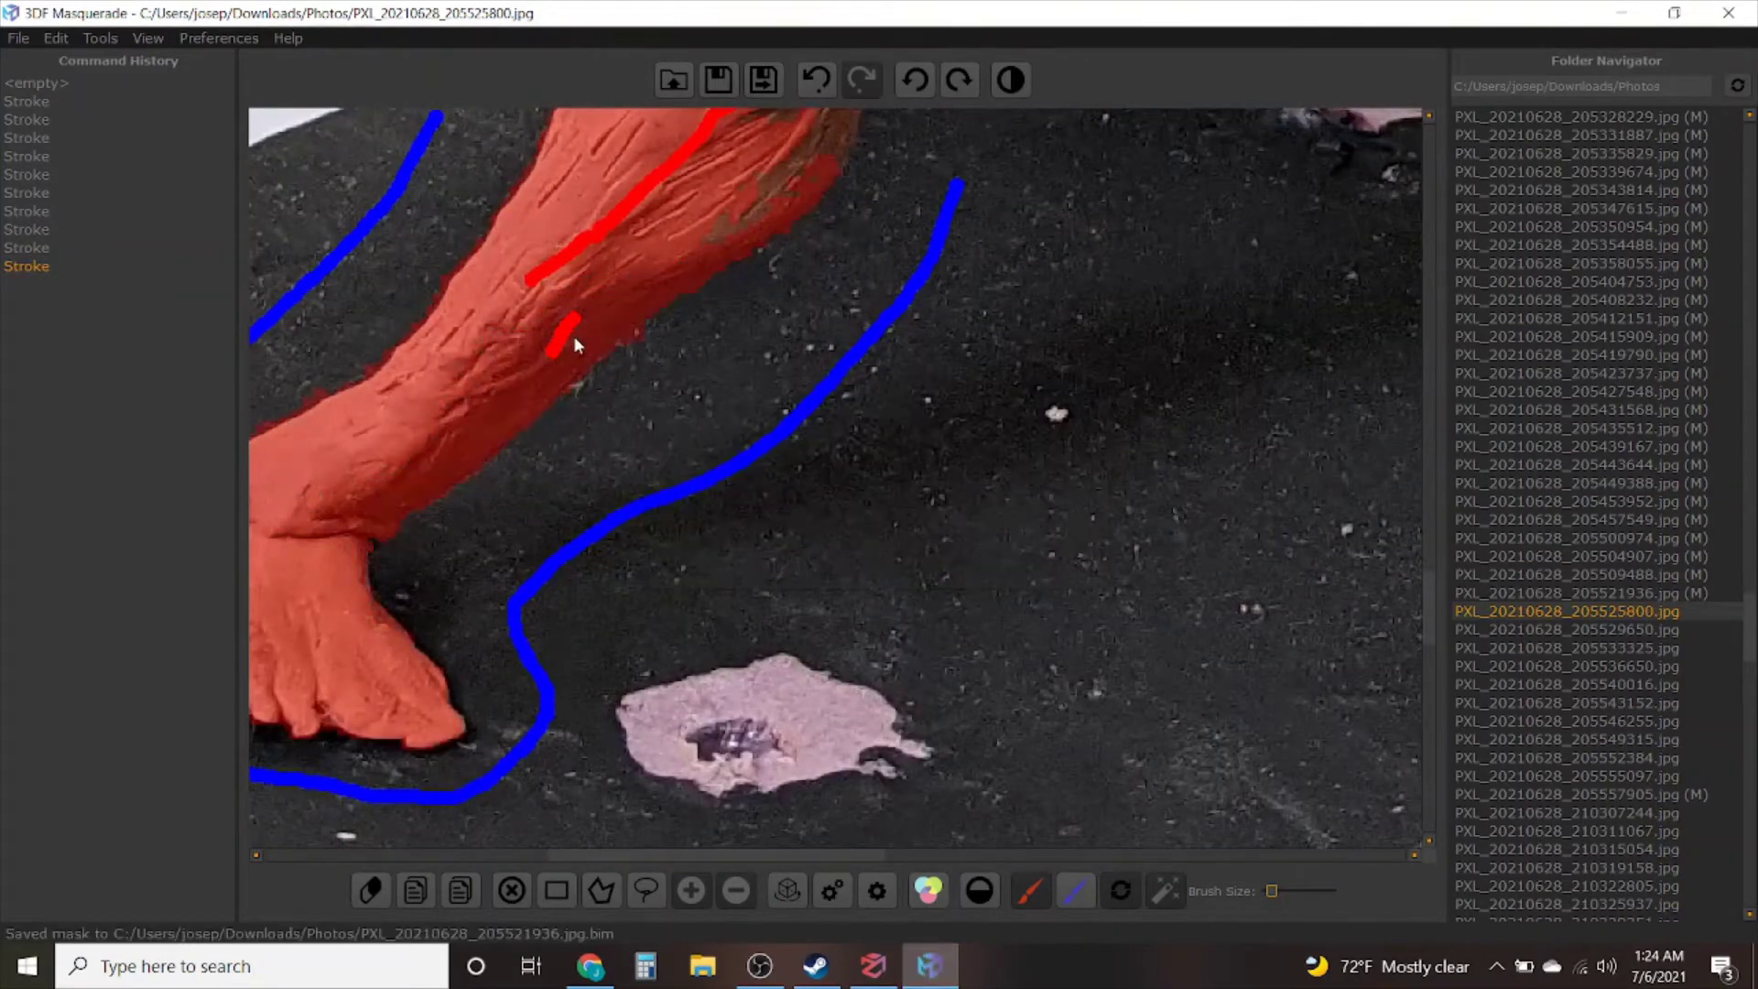
scroll(573, 338, down, 5)
Add a short foreground dab on the shaded calf just below the front knee, undoing the first attempt and redrawing it
scroll(562, 436, up, 2)
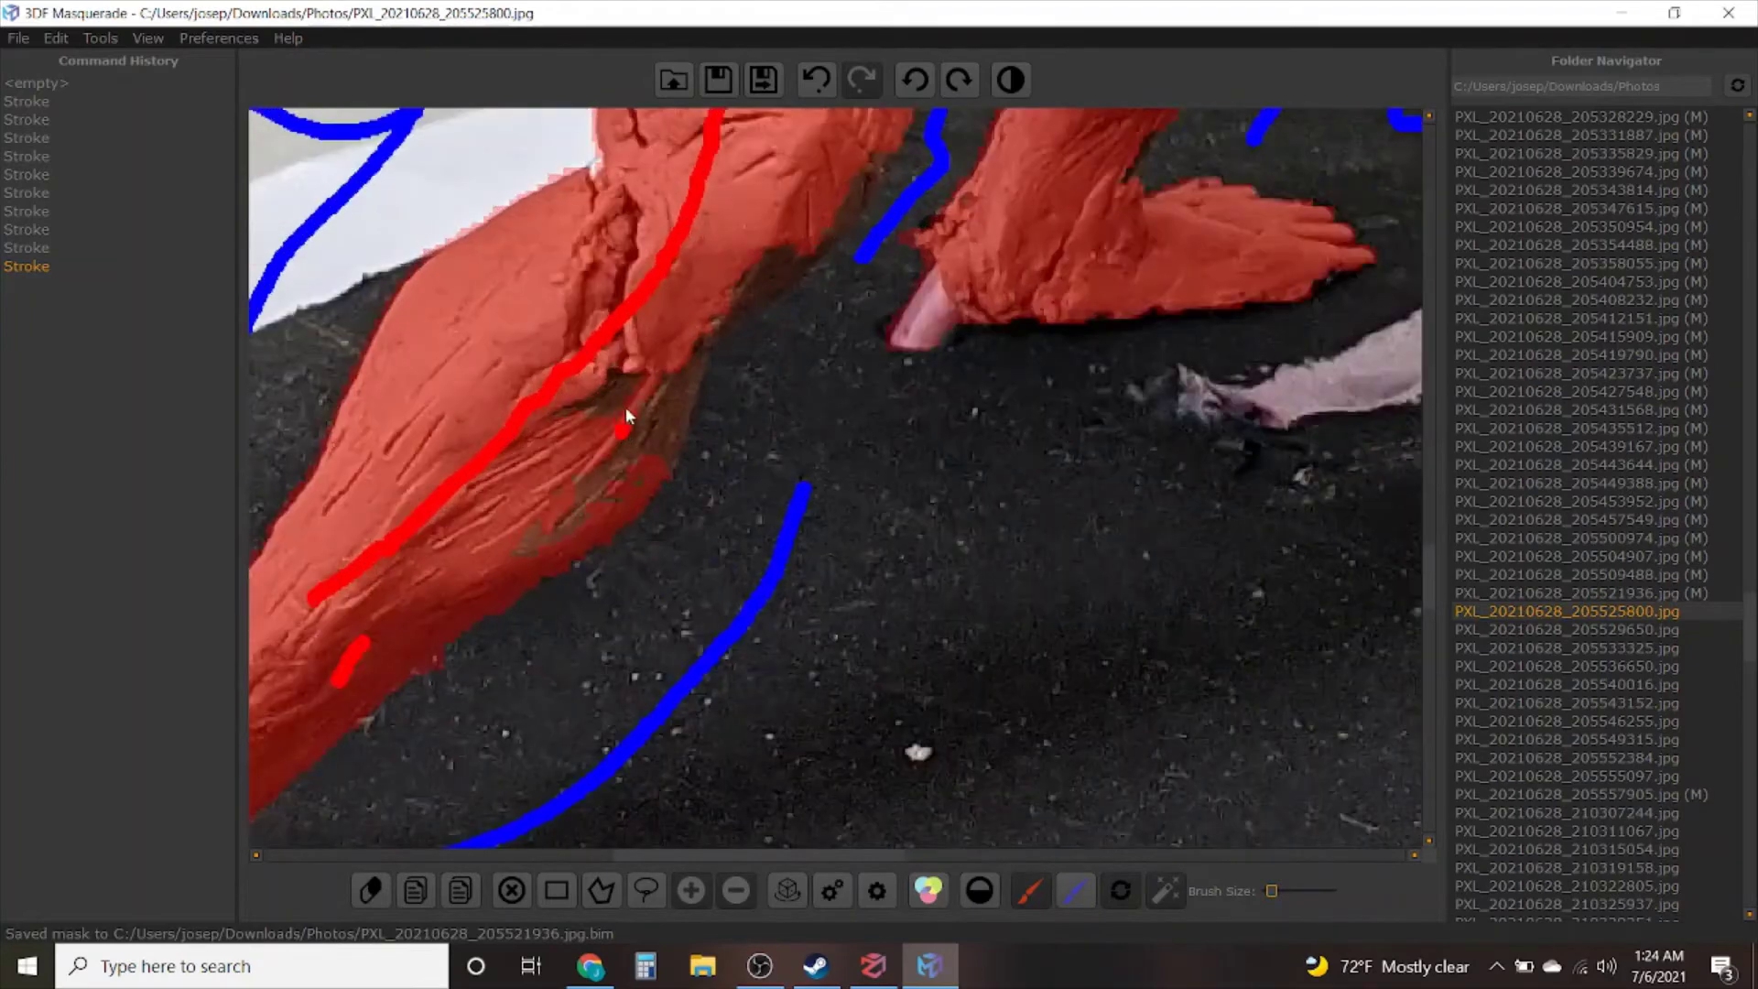
drag(625, 412, 632, 374)
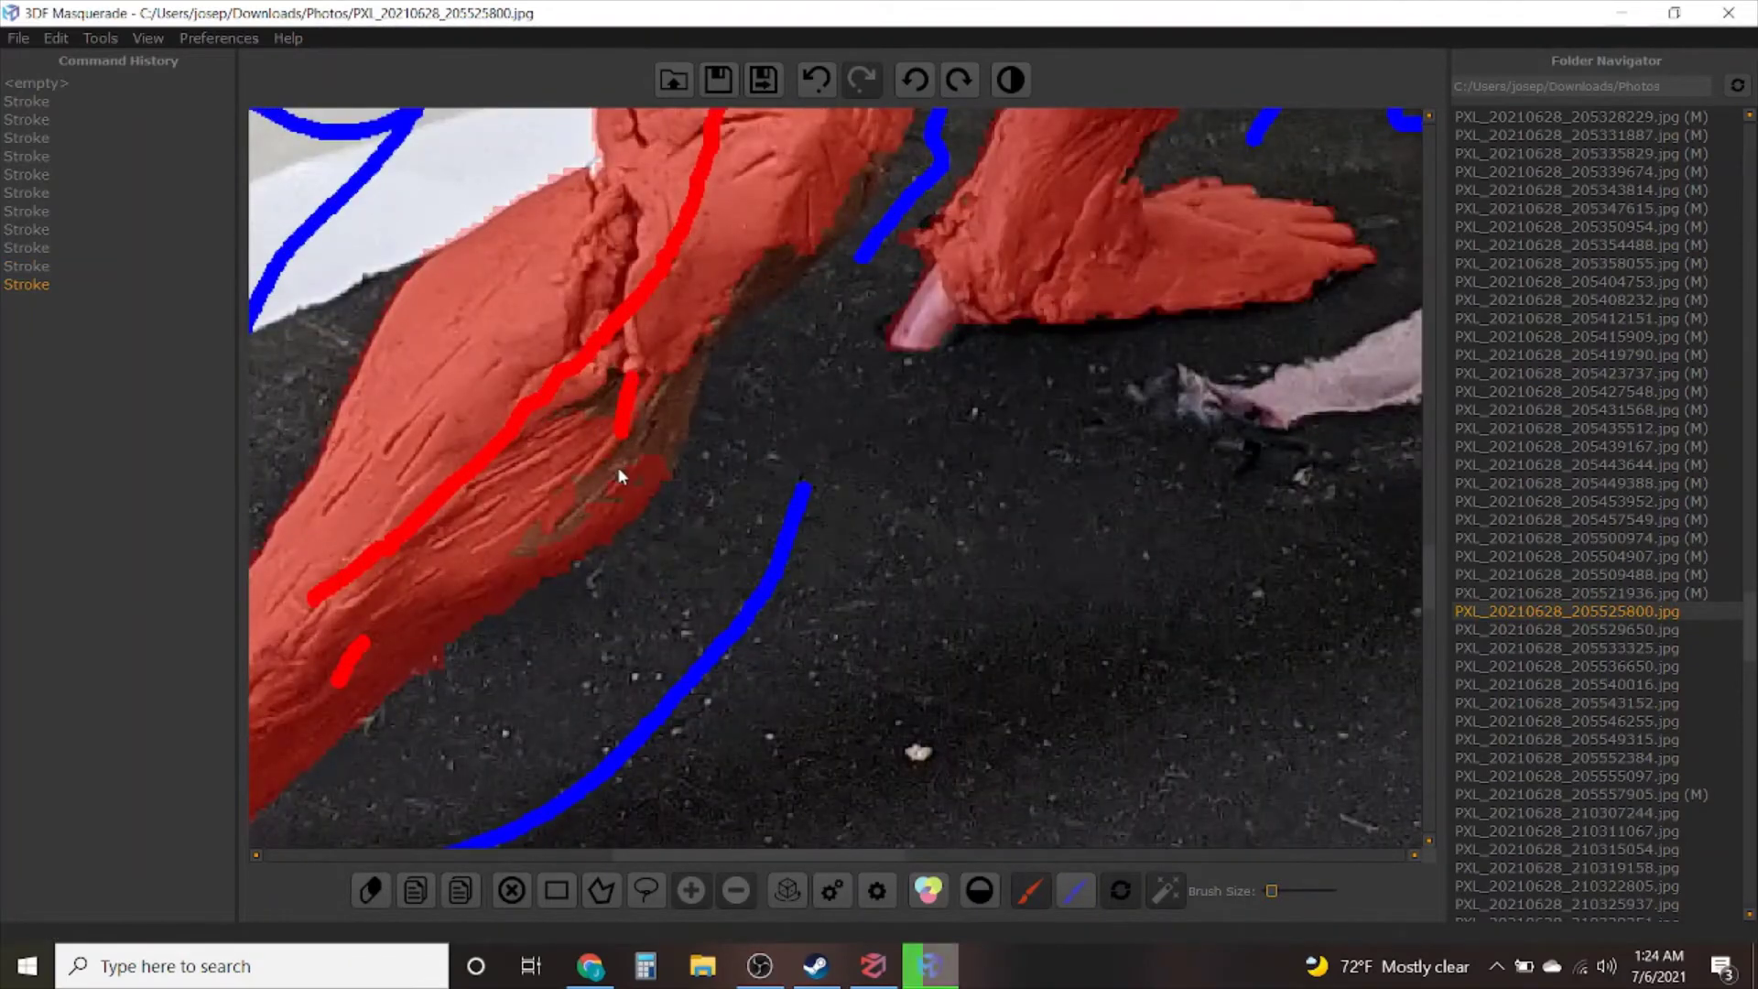
key(ctrl+z)
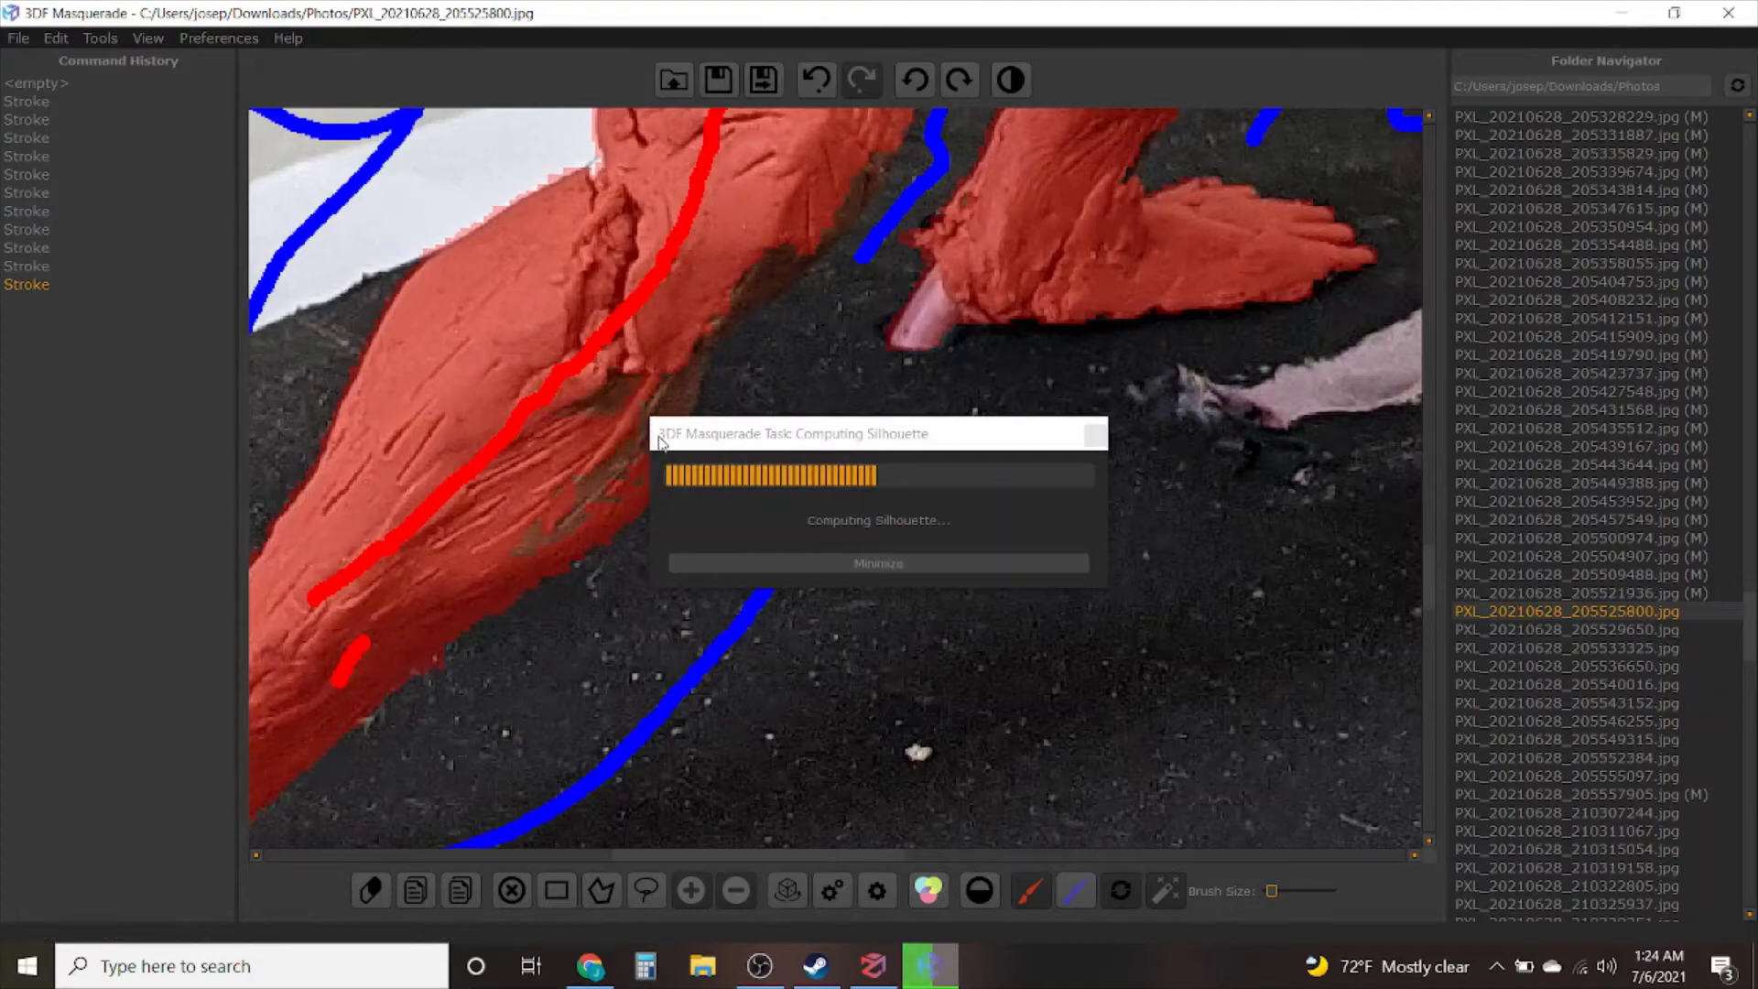
drag(652, 389, 650, 414)
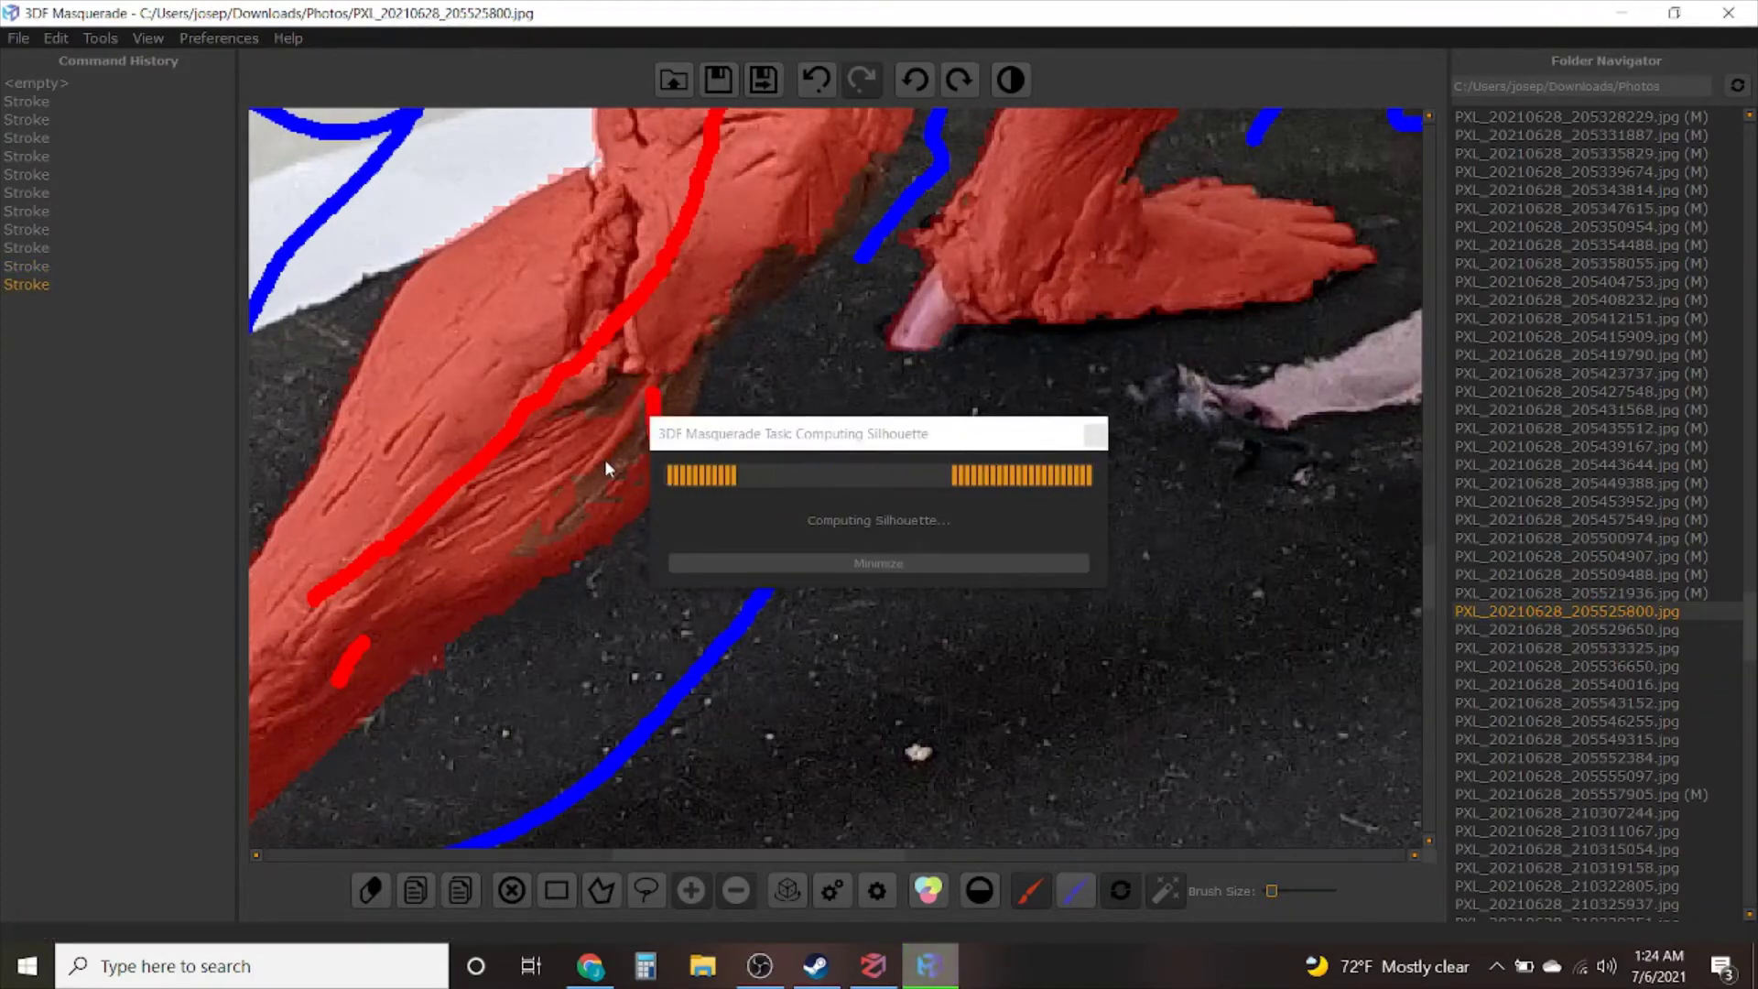
Add a foreground dab on the underside of the front knee and a short foreground stroke on the cape tip beside the fist
scroll(585, 505, down, 3)
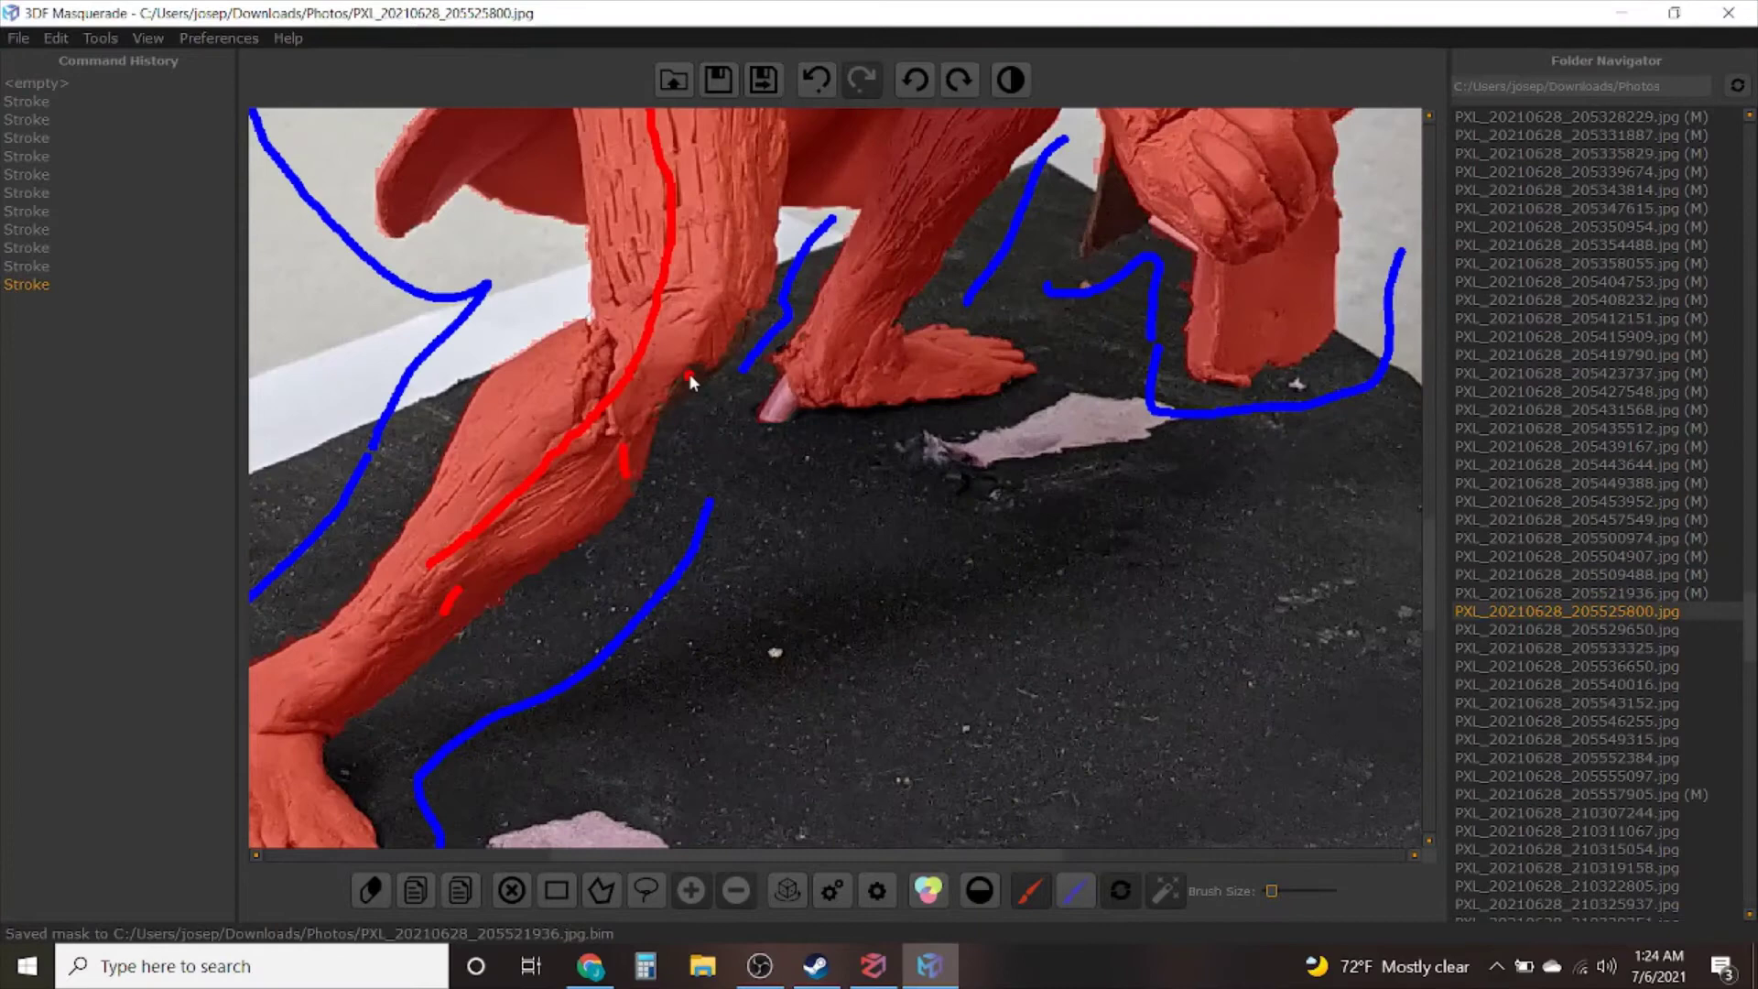
click(688, 373)
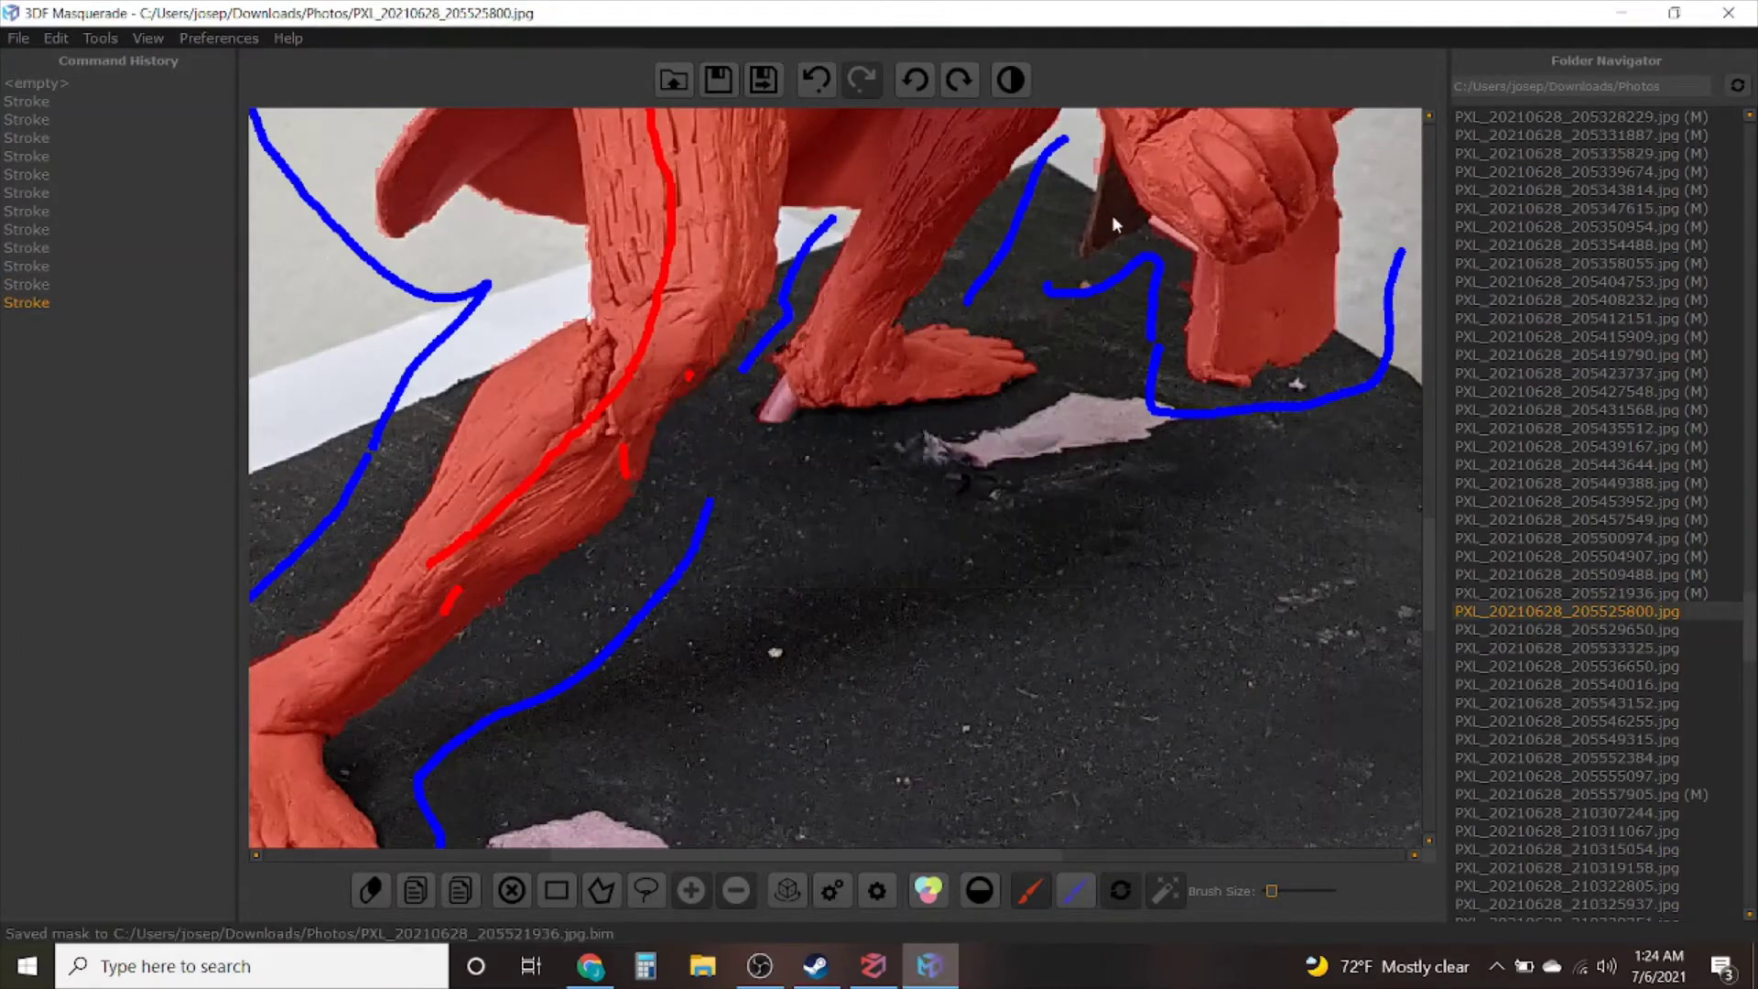
drag(1110, 220, 1144, 191)
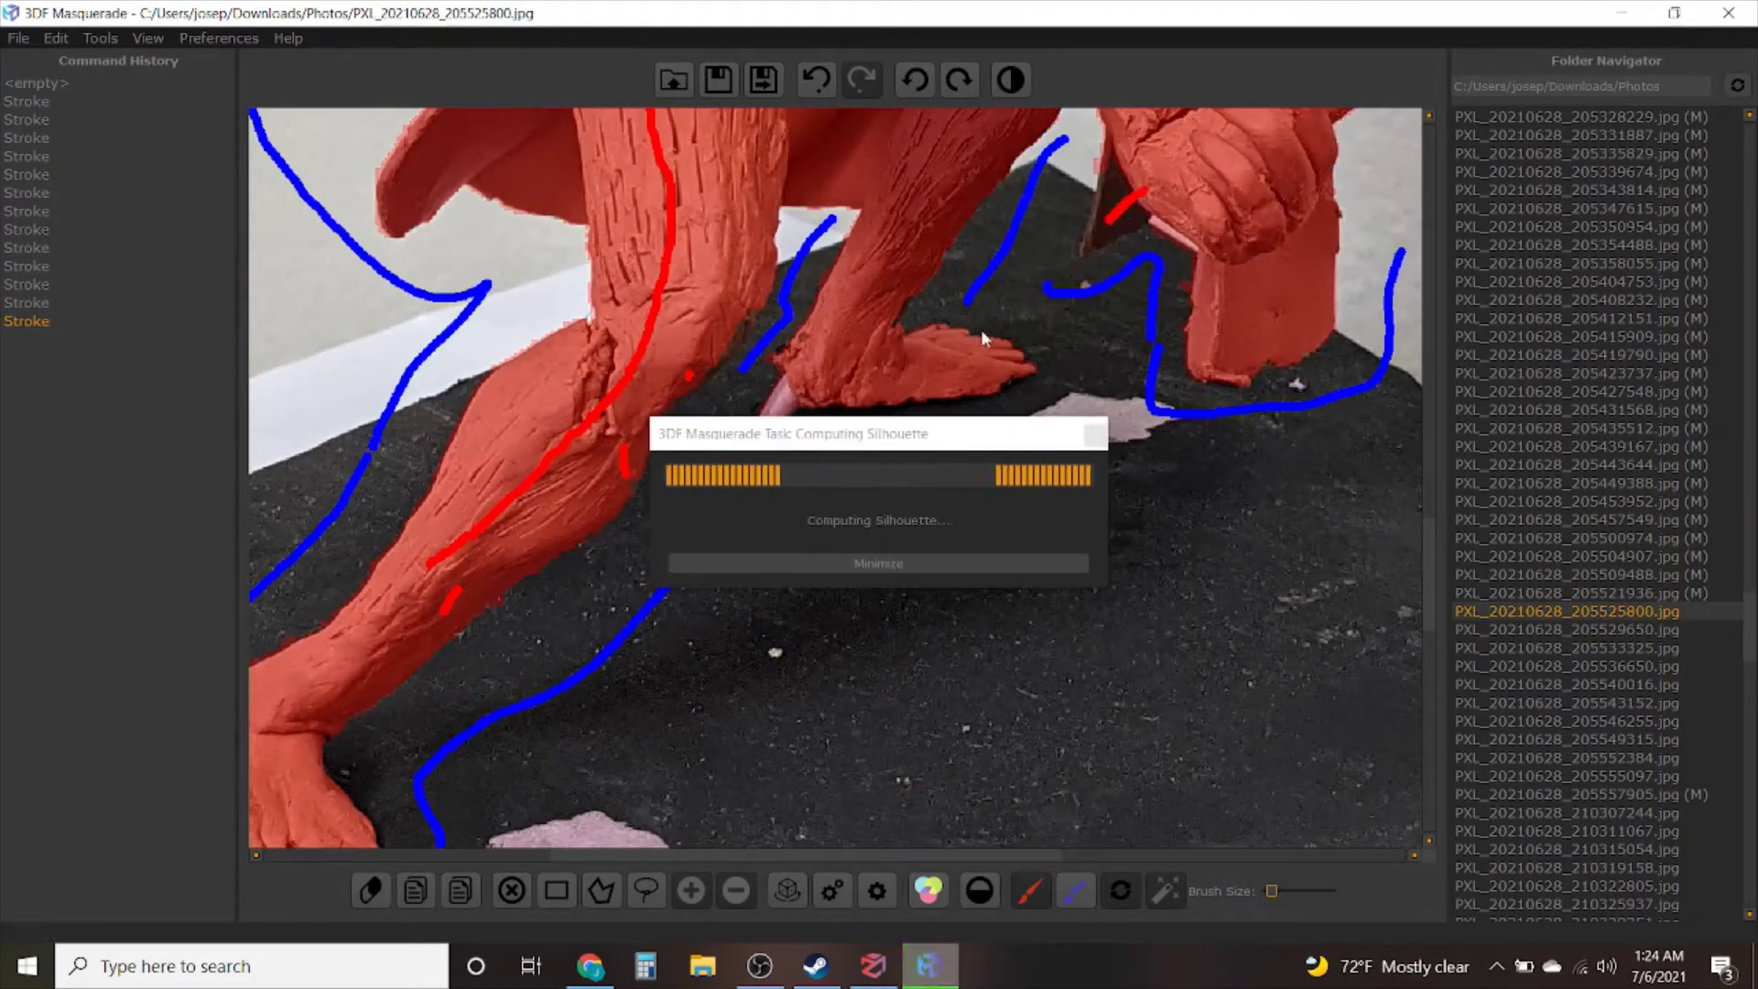
Check the whole silhouette and save the mask, advancing to photo PXL_20210628_205529650.jpg
scroll(944, 388, down, 6)
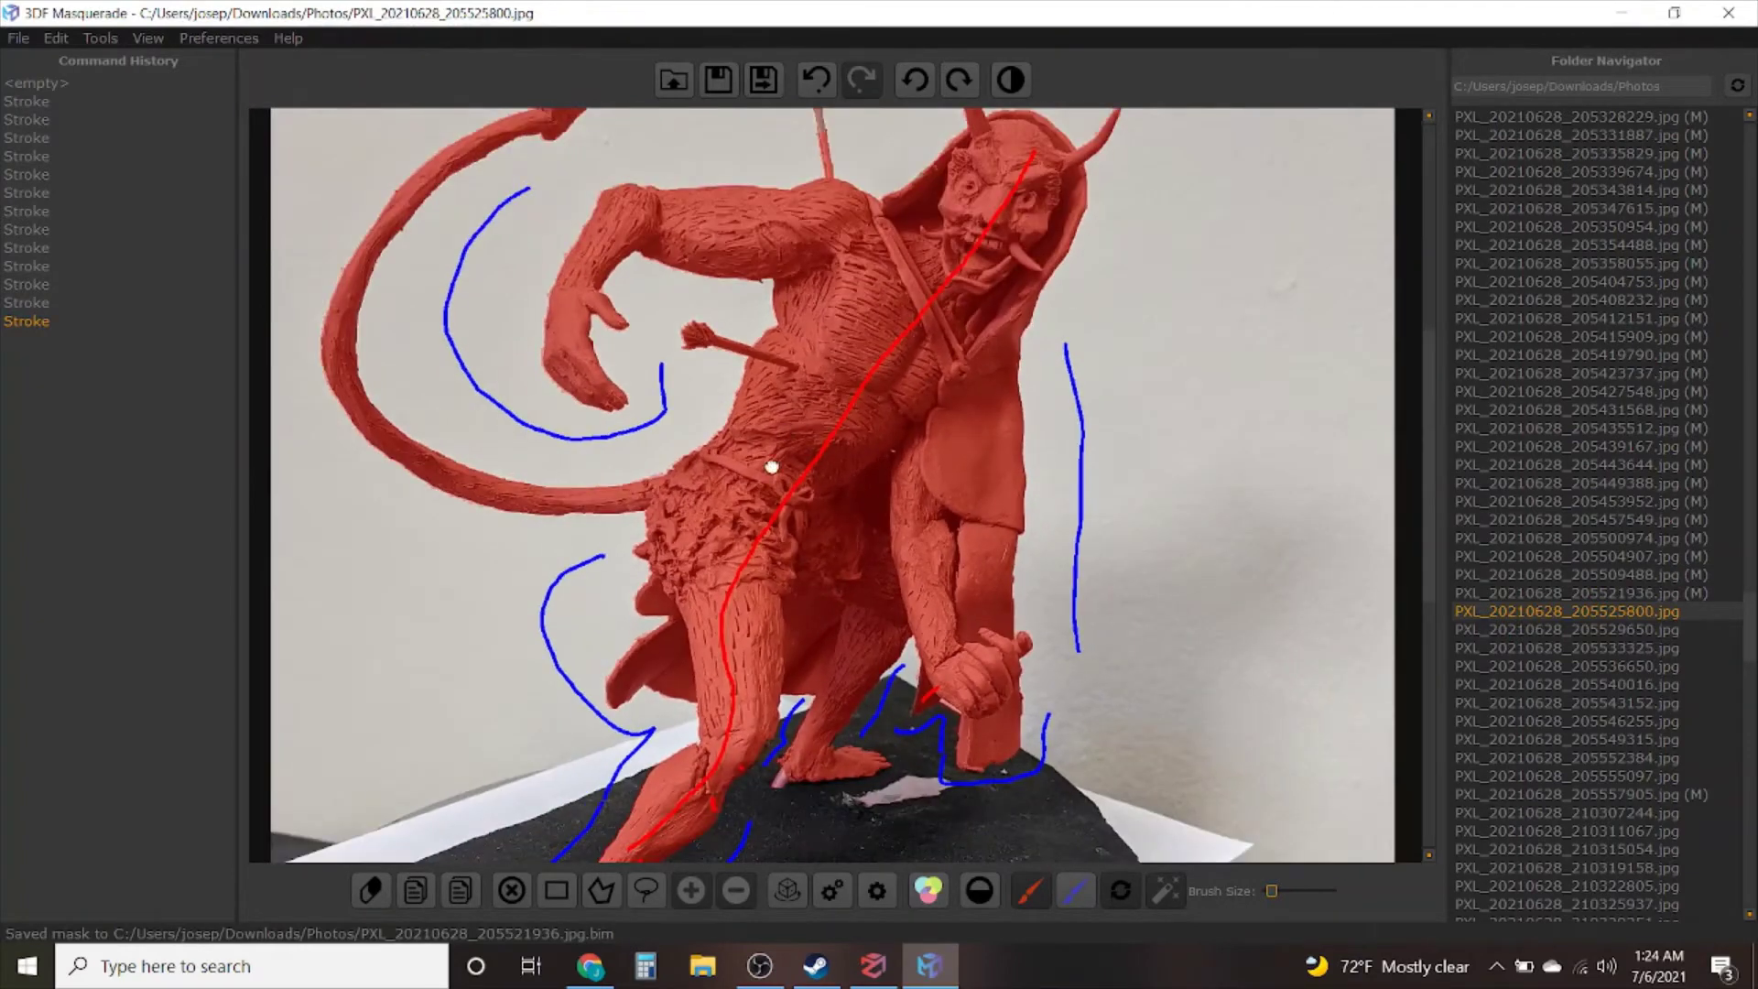
middle_drag(771, 467, 643, 515)
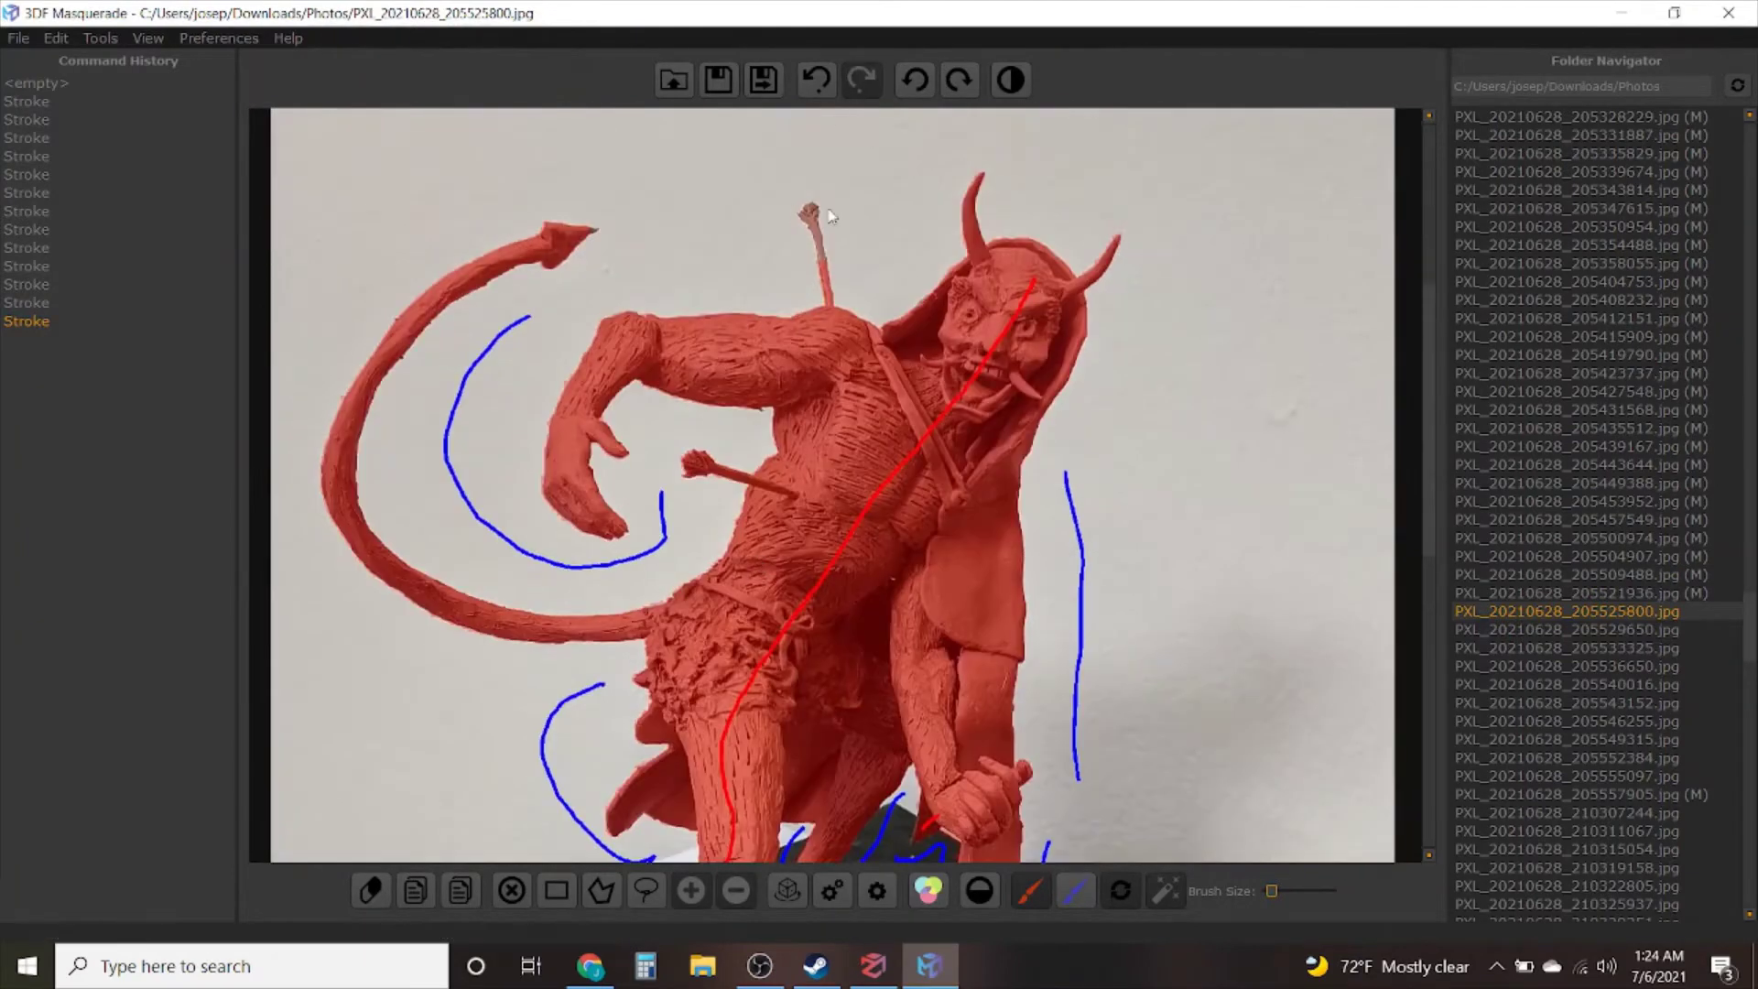
click(762, 79)
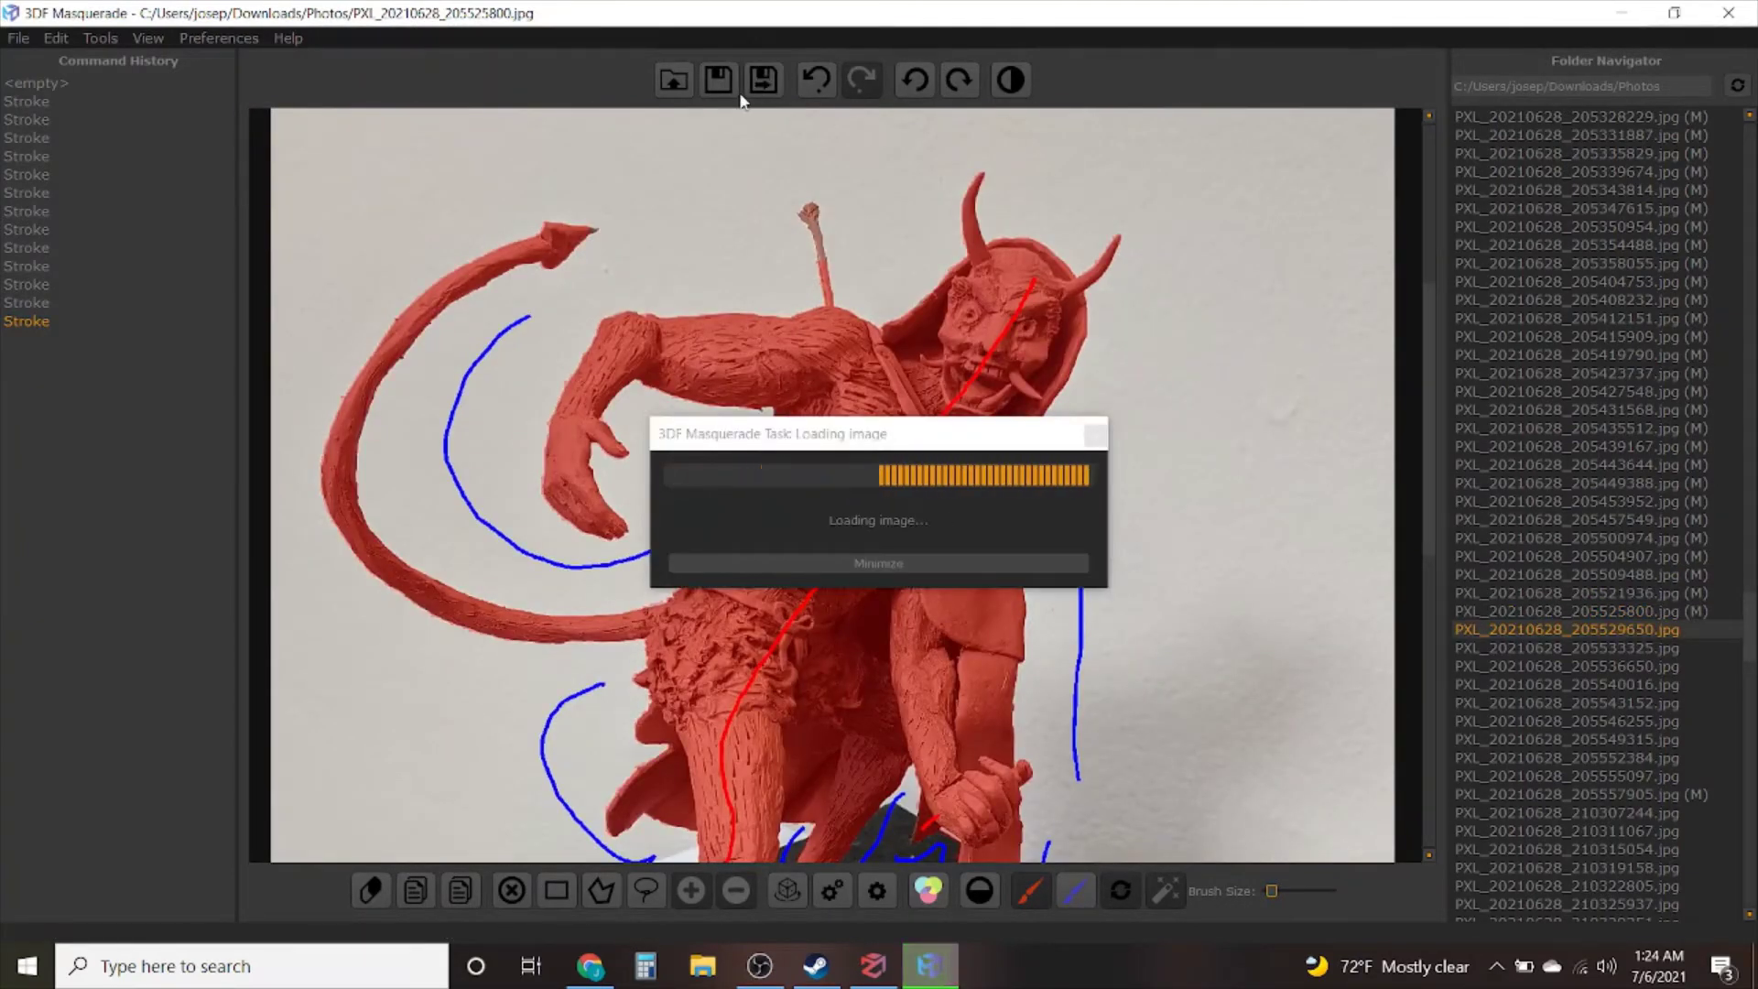
Draw a background stroke inside the tail's loop, running below the hanging hand of the sculpture in the new photo
scroll(815, 579, up, 4)
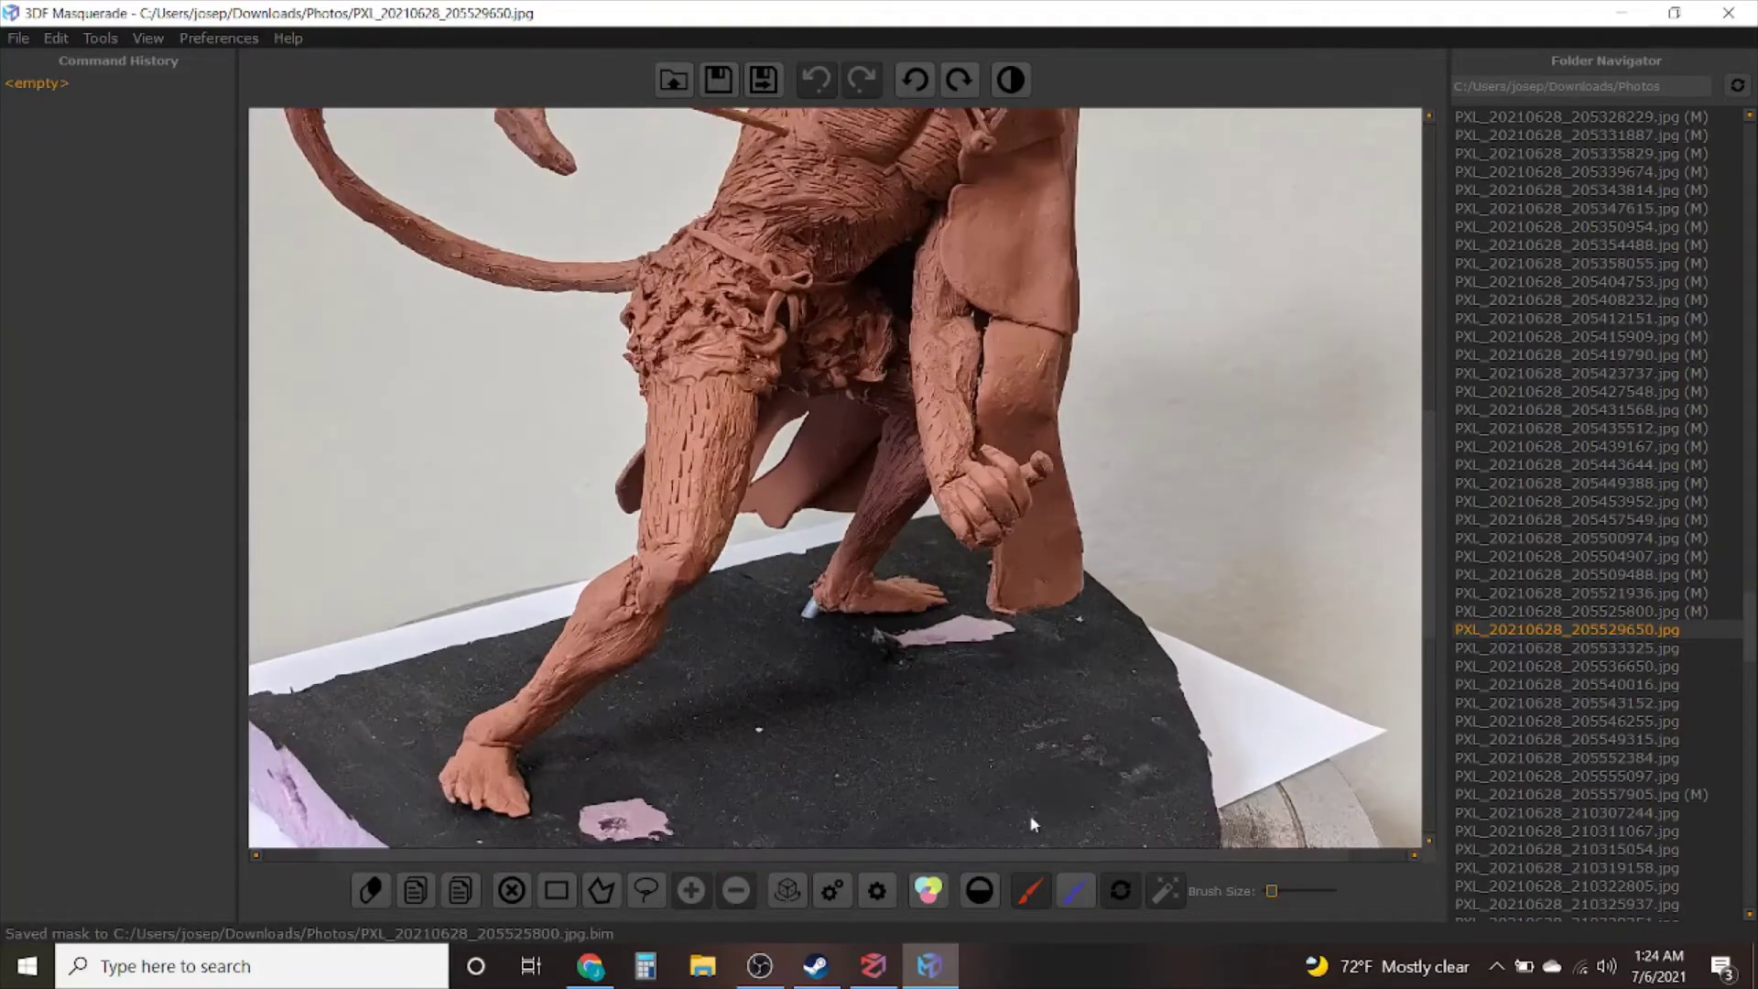
drag(539, 200, 371, 119)
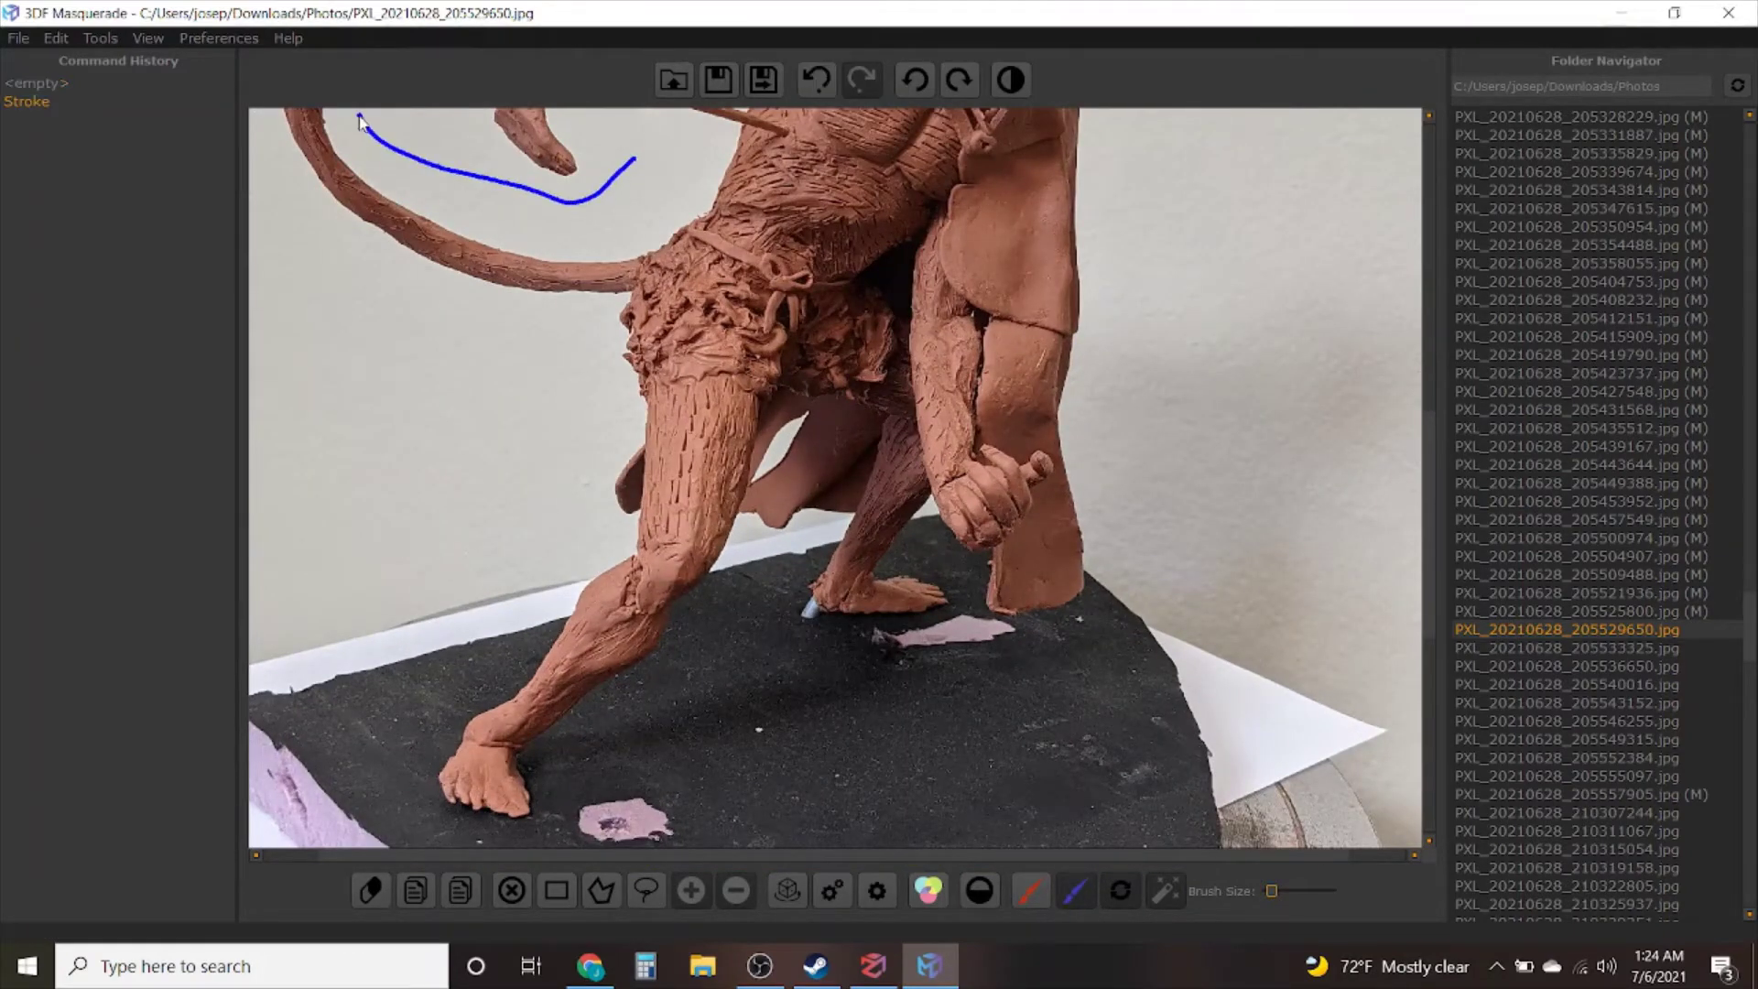
Draw a short background stroke in the narrow cape gap beside the front thigh
scroll(397, 265, down, 3)
middle_drag(672, 622, 826, 356)
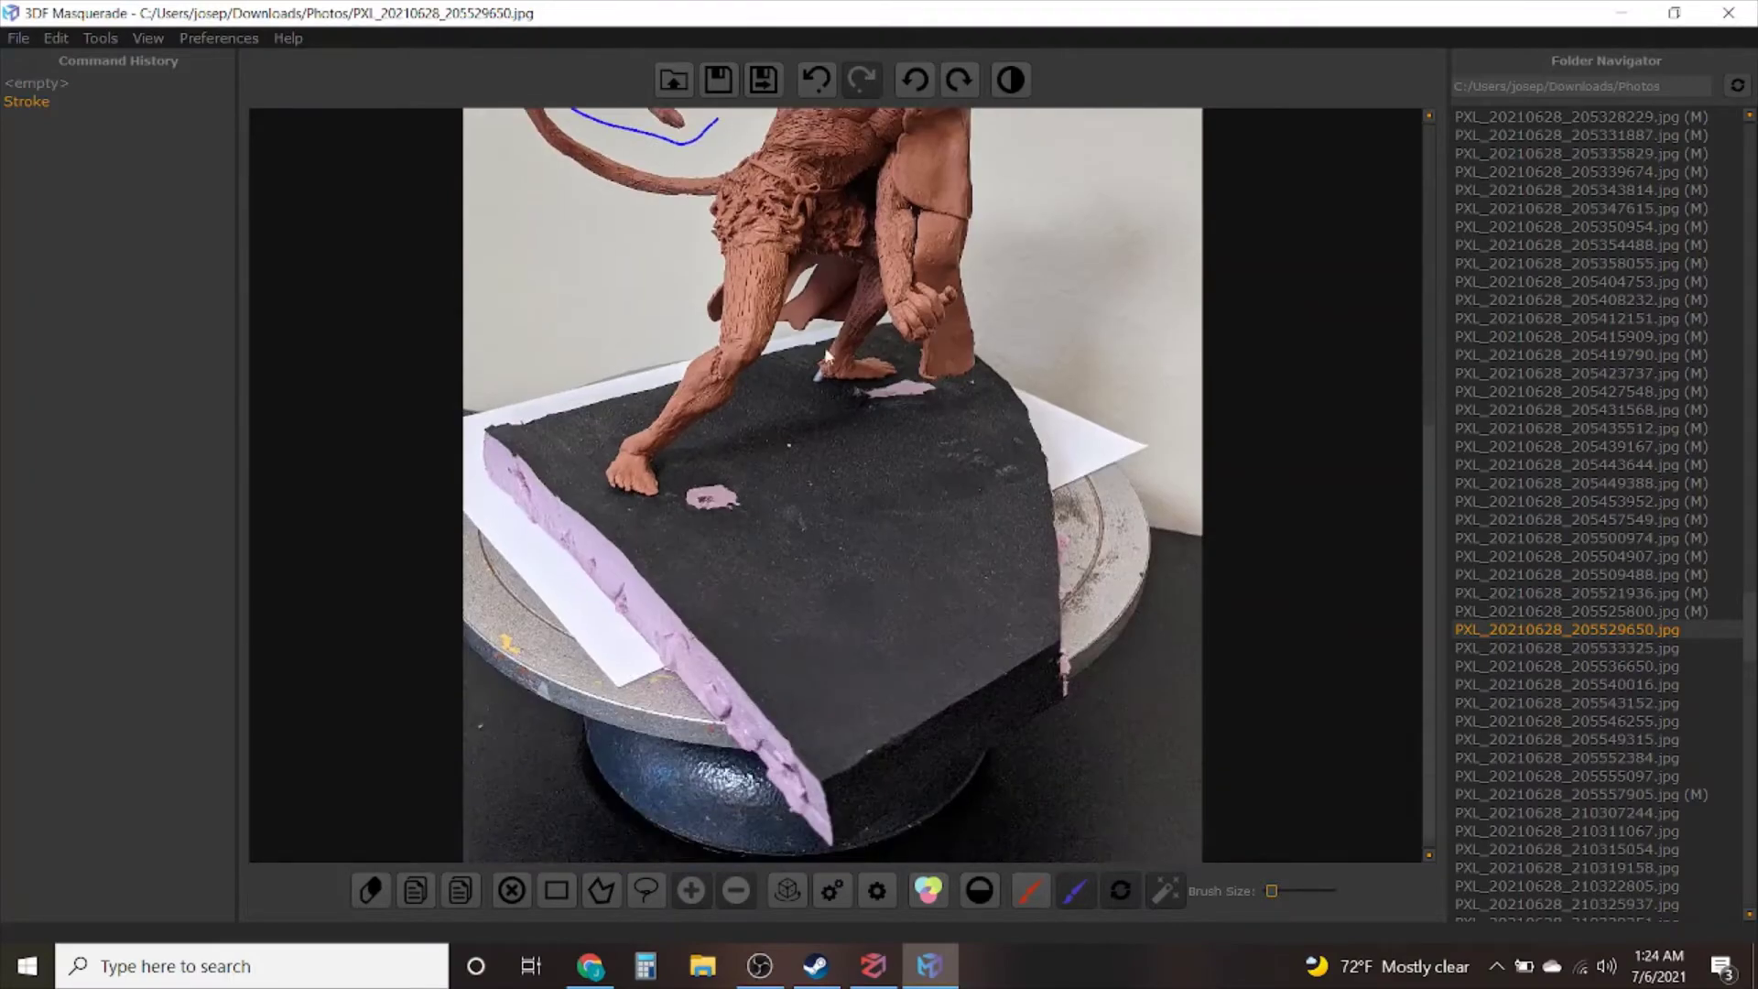
scroll(815, 229, up, 6)
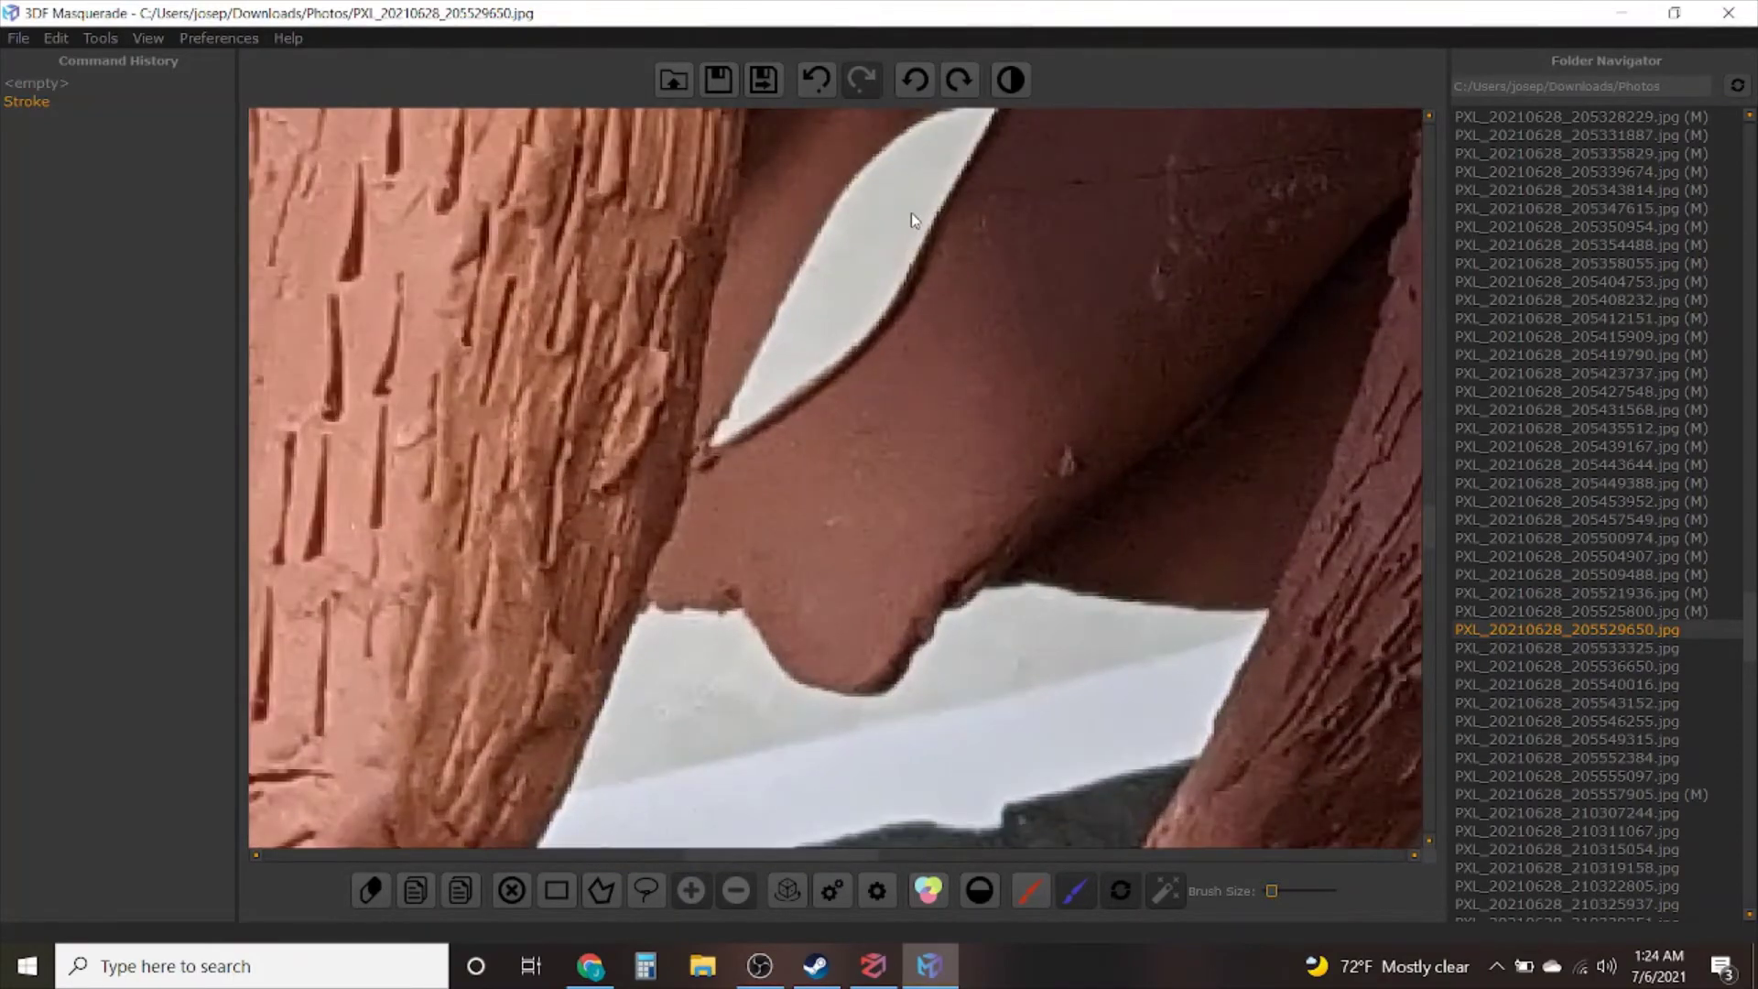
click(893, 214)
drag(886, 221, 798, 348)
Draw background strokes along both sides of the front leg, from the lower calf up past the knee
scroll(660, 553, down, 3)
scroll(840, 300, up, 2)
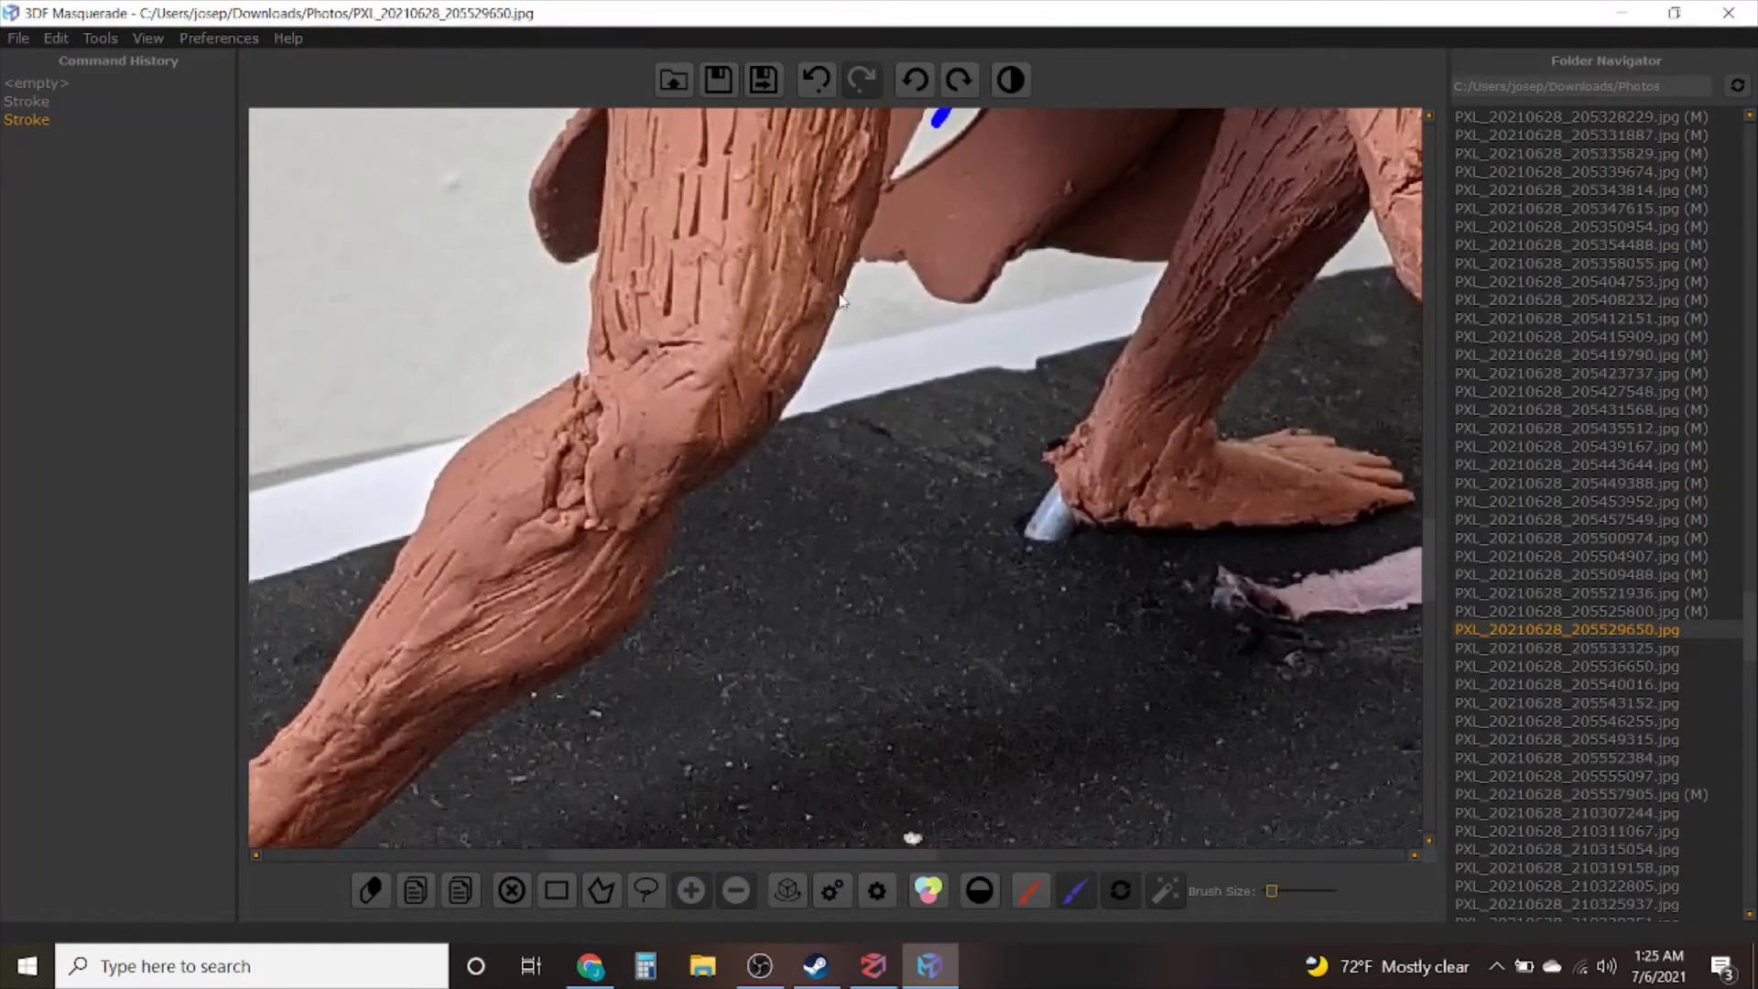
drag(757, 564, 529, 794)
scroll(529, 794, up, 1)
middle_drag(529, 778, 1024, 326)
scroll(668, 474, down, 3)
middle_drag(767, 414, 726, 567)
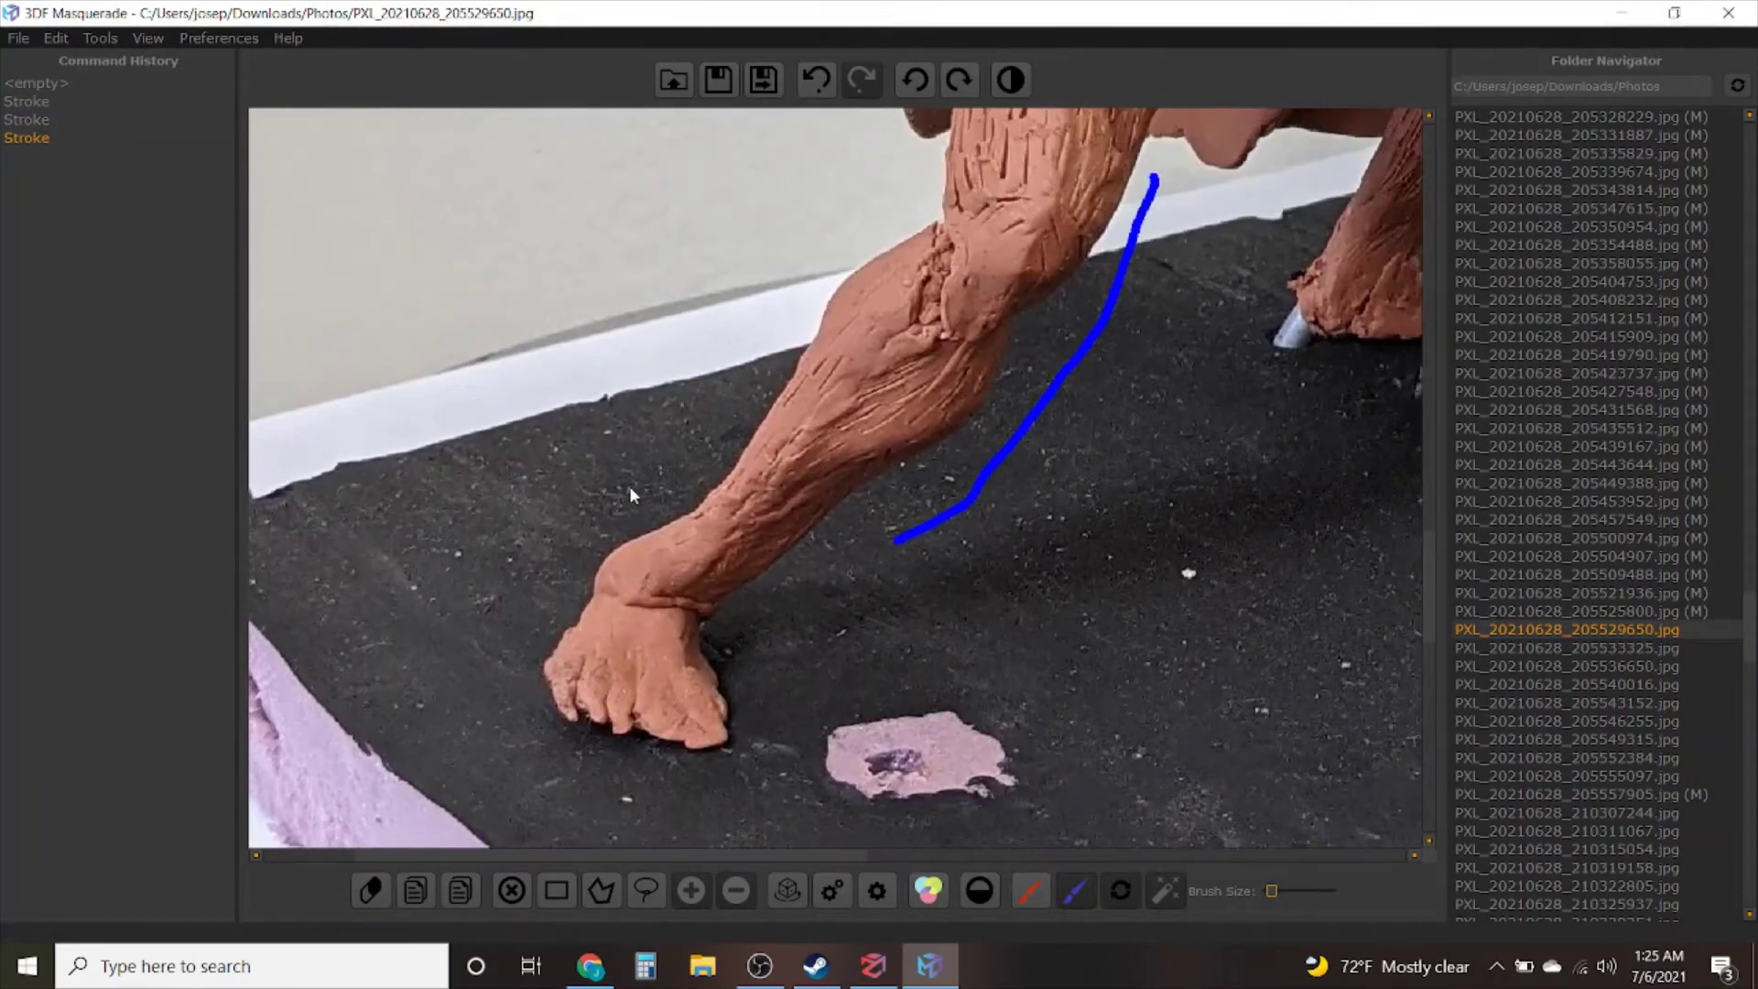
mouse_move(629, 488)
mouse_down()
mouse_move(745, 314)
mouse_move(885, 182)
mouse_up()
Draw a background stroke looping around the rear foot and another beneath the cape's lower edge and up its outer side
middle_drag(981, 300, 457, 507)
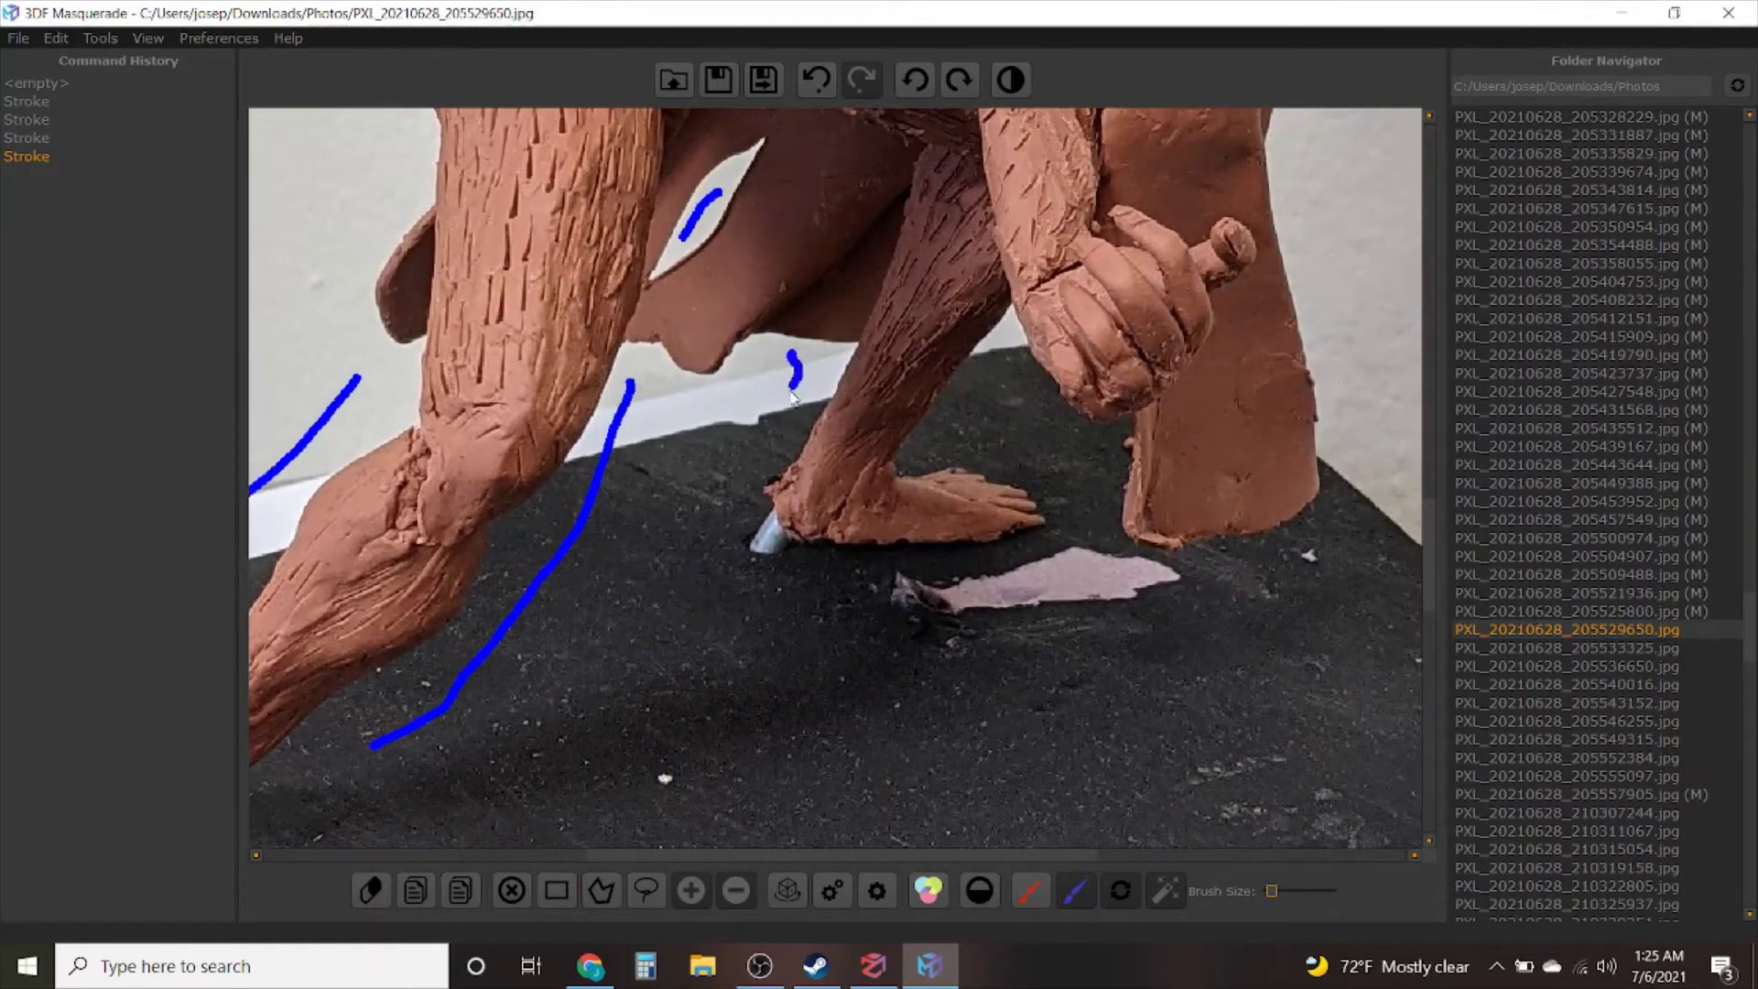
drag(793, 395, 690, 514)
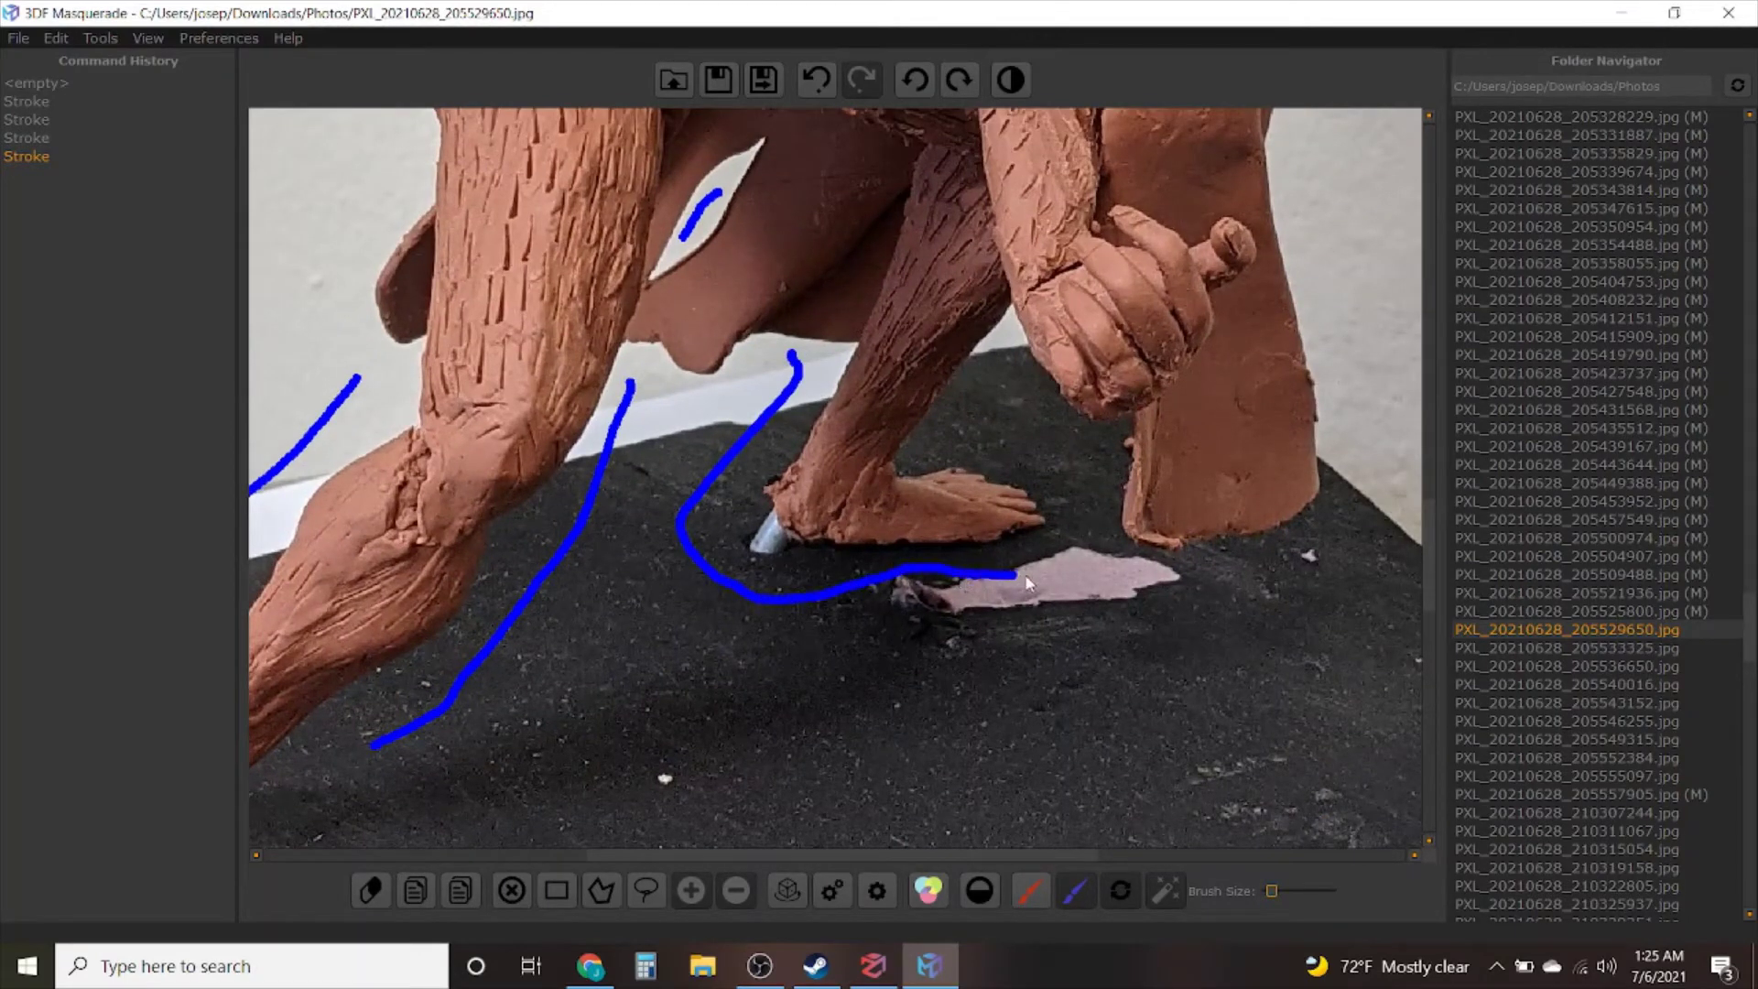
drag(1026, 584, 1073, 505)
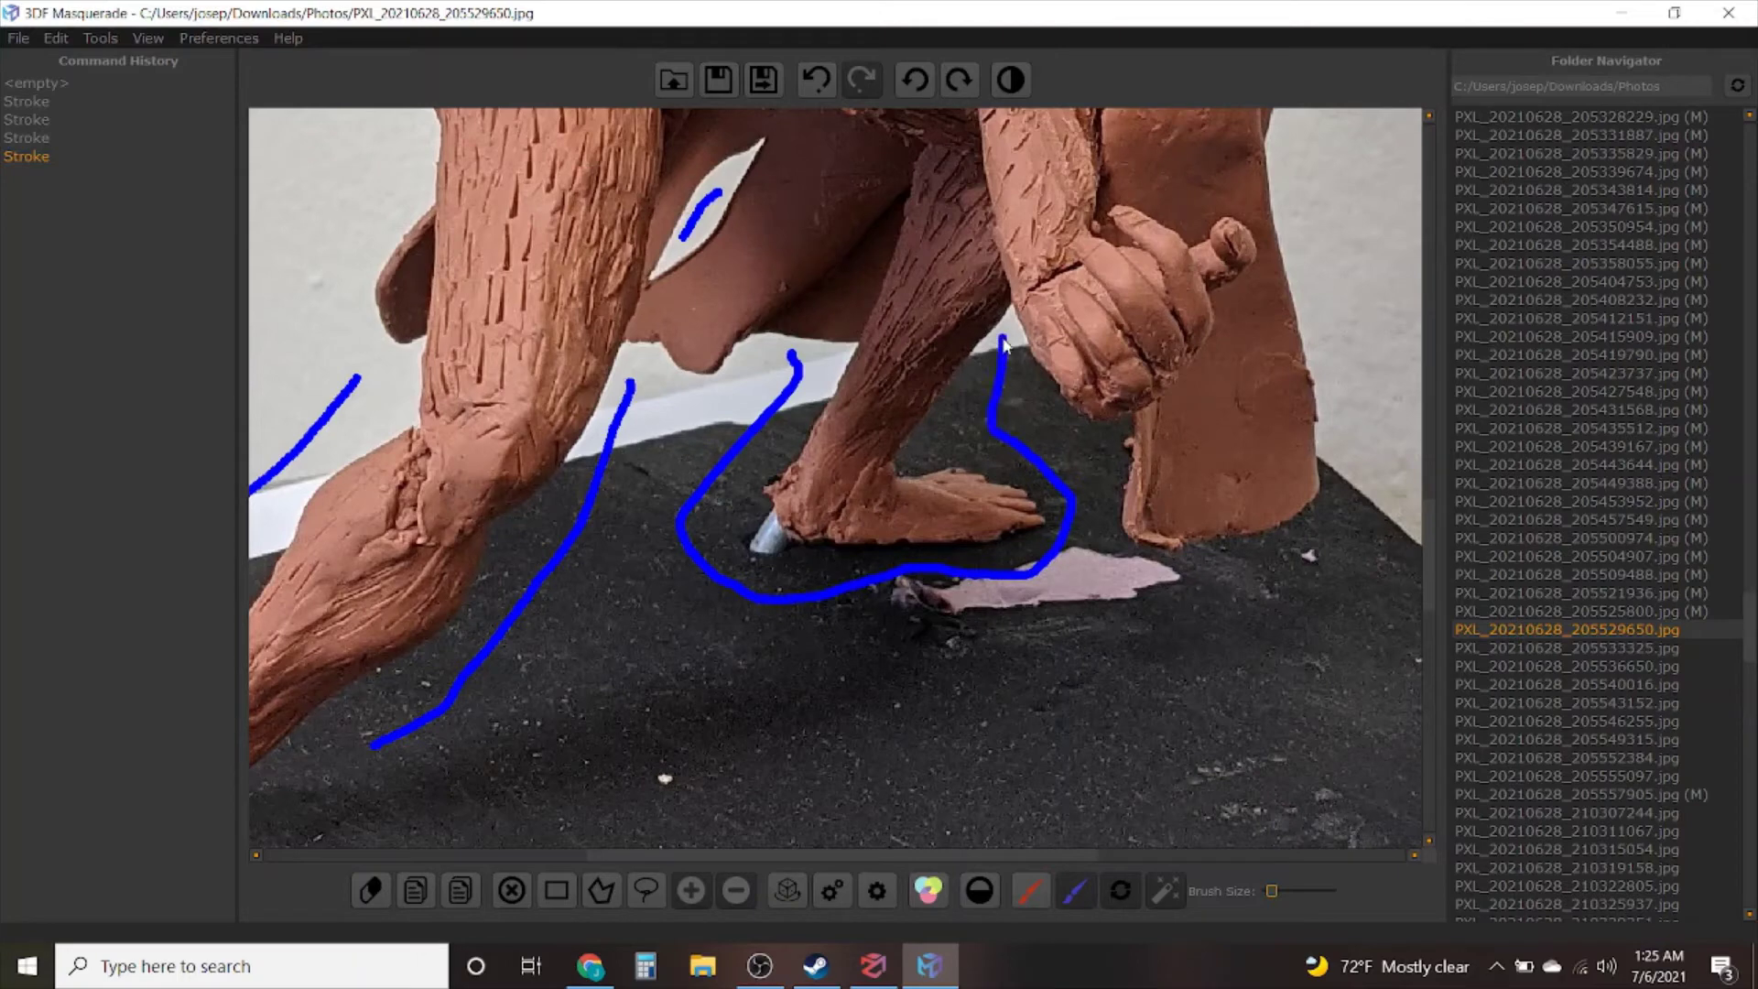
drag(1005, 343, 1003, 339)
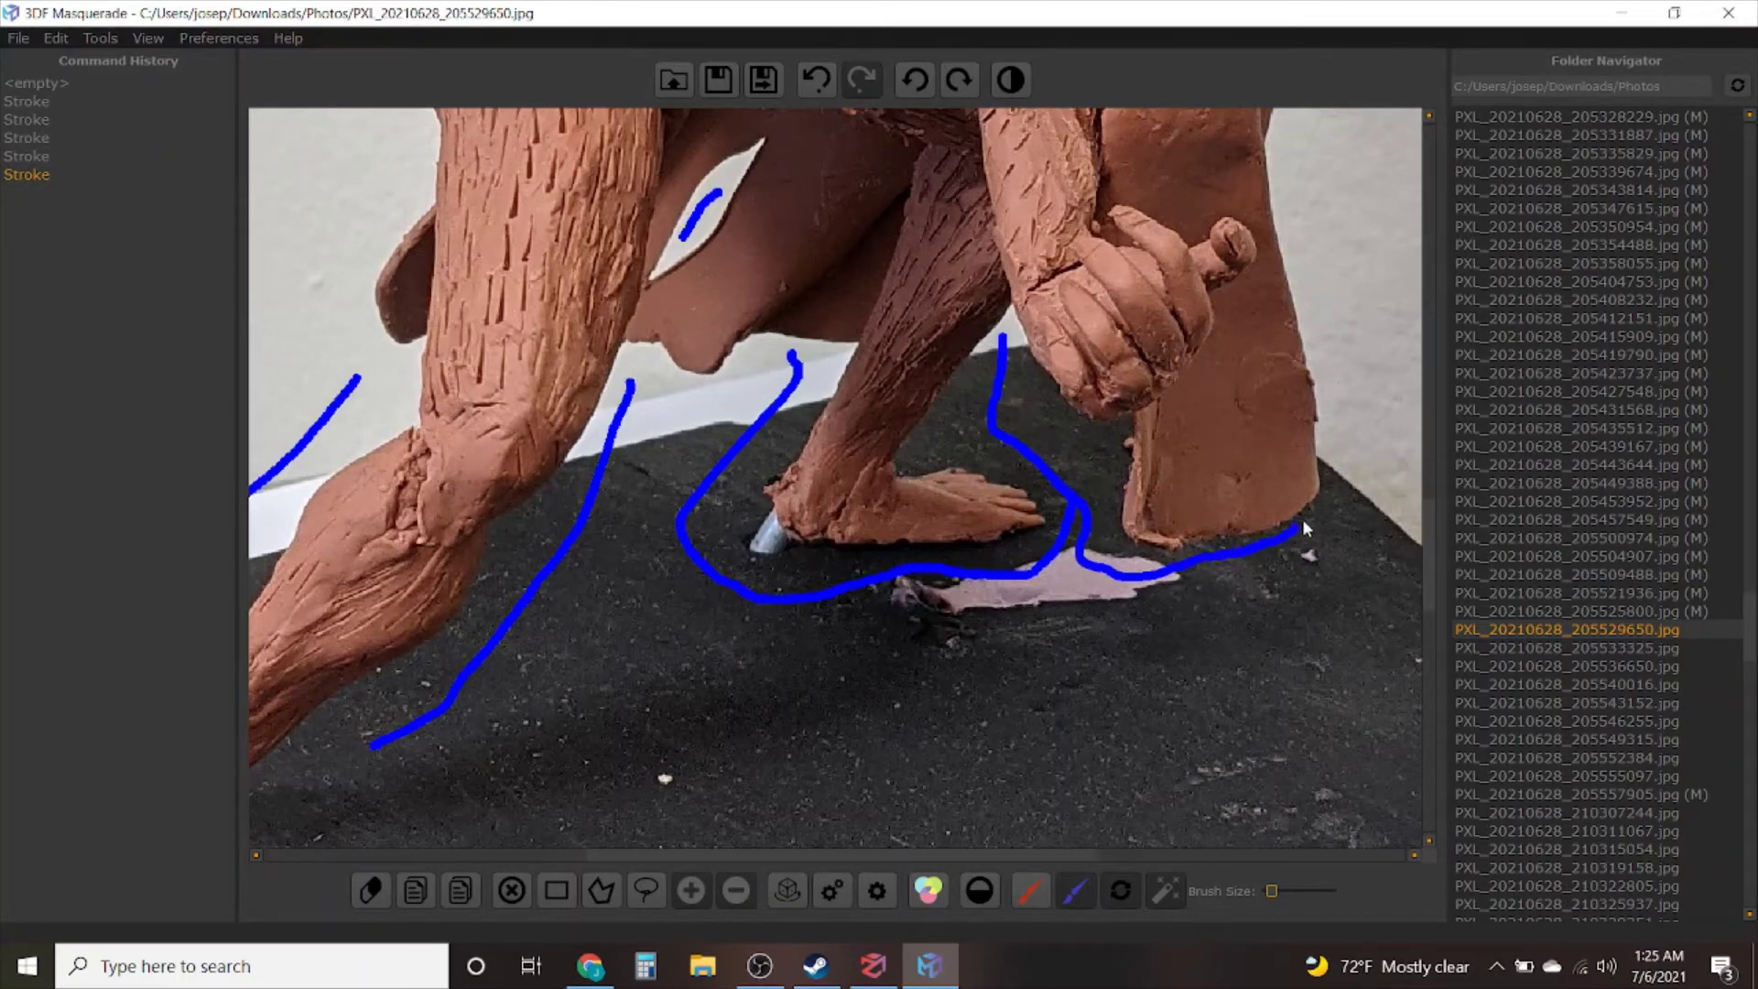
mouse_move(1303, 521)
mouse_down()
mouse_move(1379, 357)
mouse_move(1355, 283)
mouse_up()
Draw a foreground stroke from the front thigh up through the waist and torso to the forehead
scroll(1255, 296, down, 5)
mouse_move(1199, 348)
middle_down()
mouse_move(1047, 436)
mouse_move(630, 766)
middle_up()
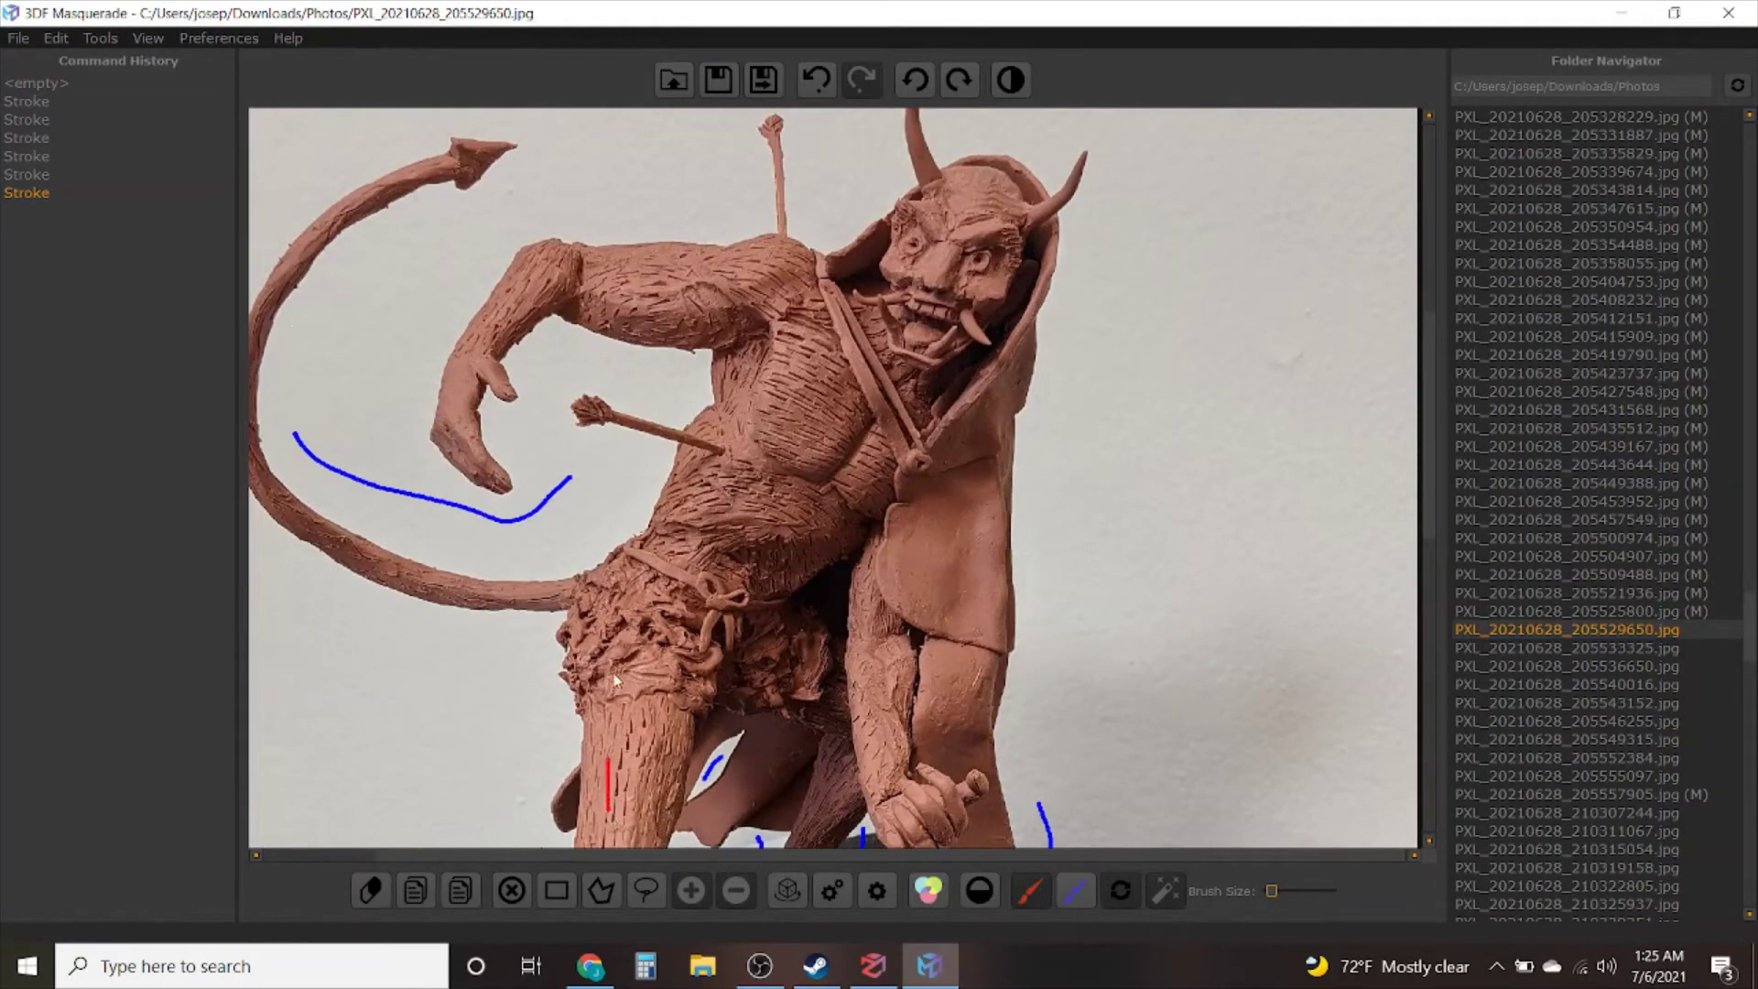
drag(615, 679, 717, 565)
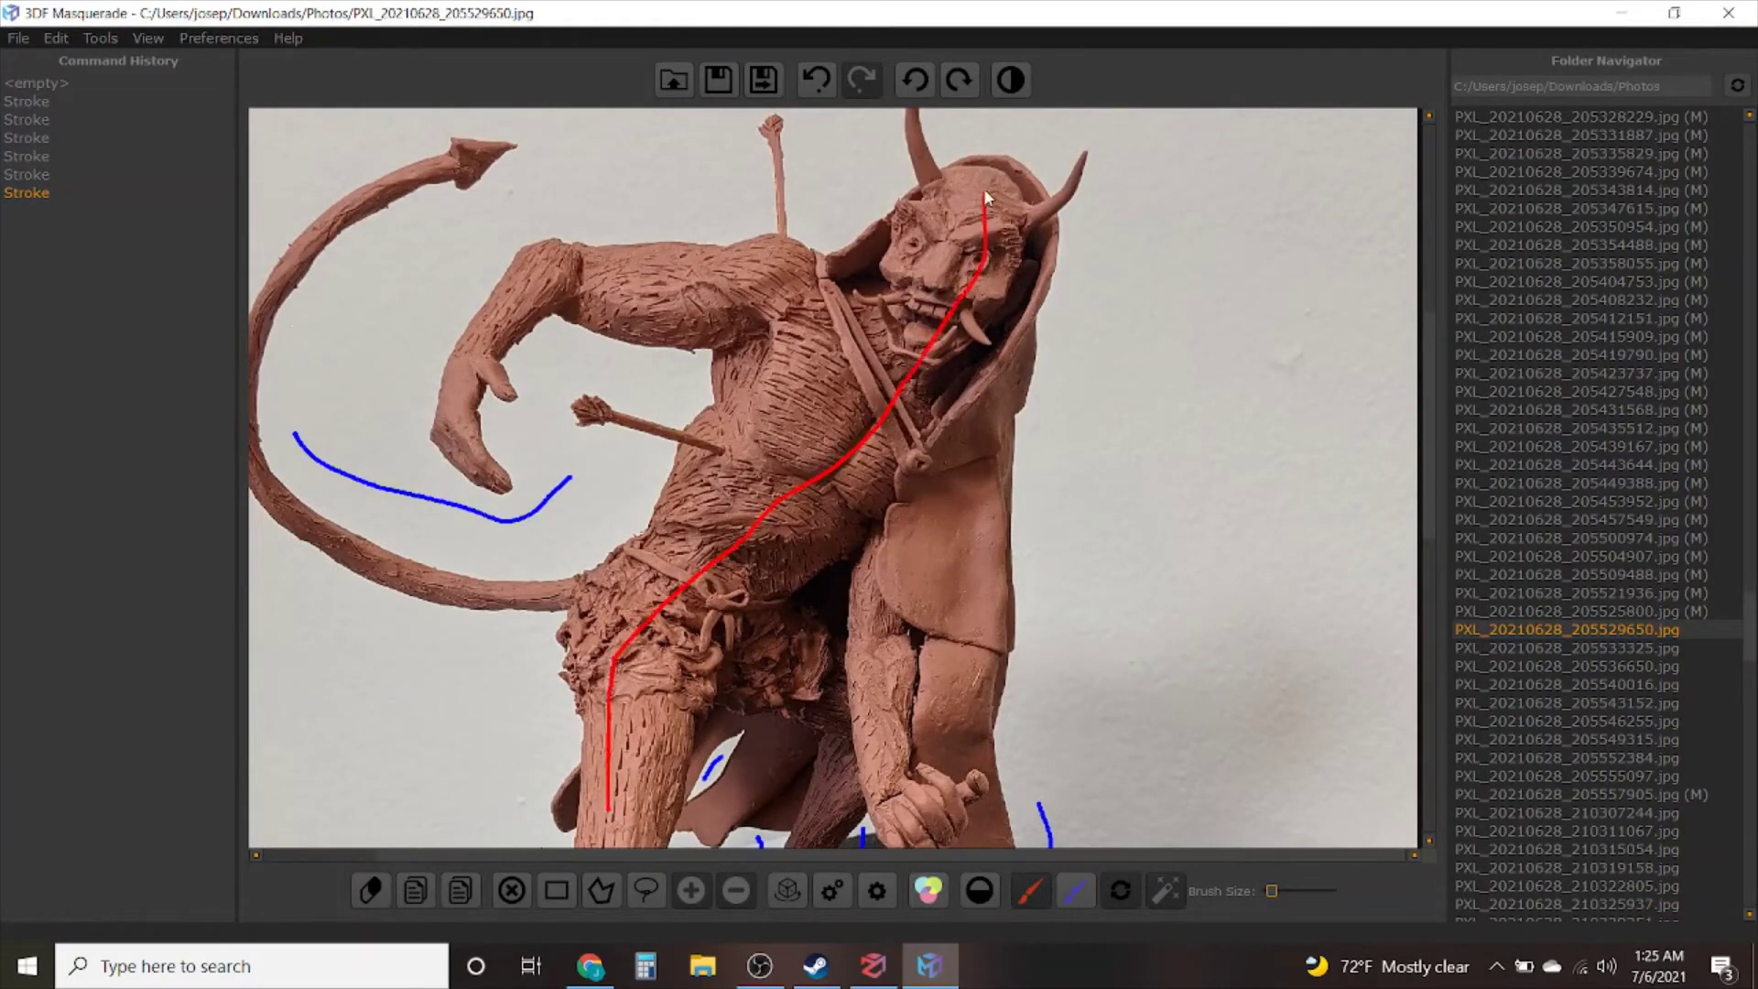
drag(985, 192, 984, 178)
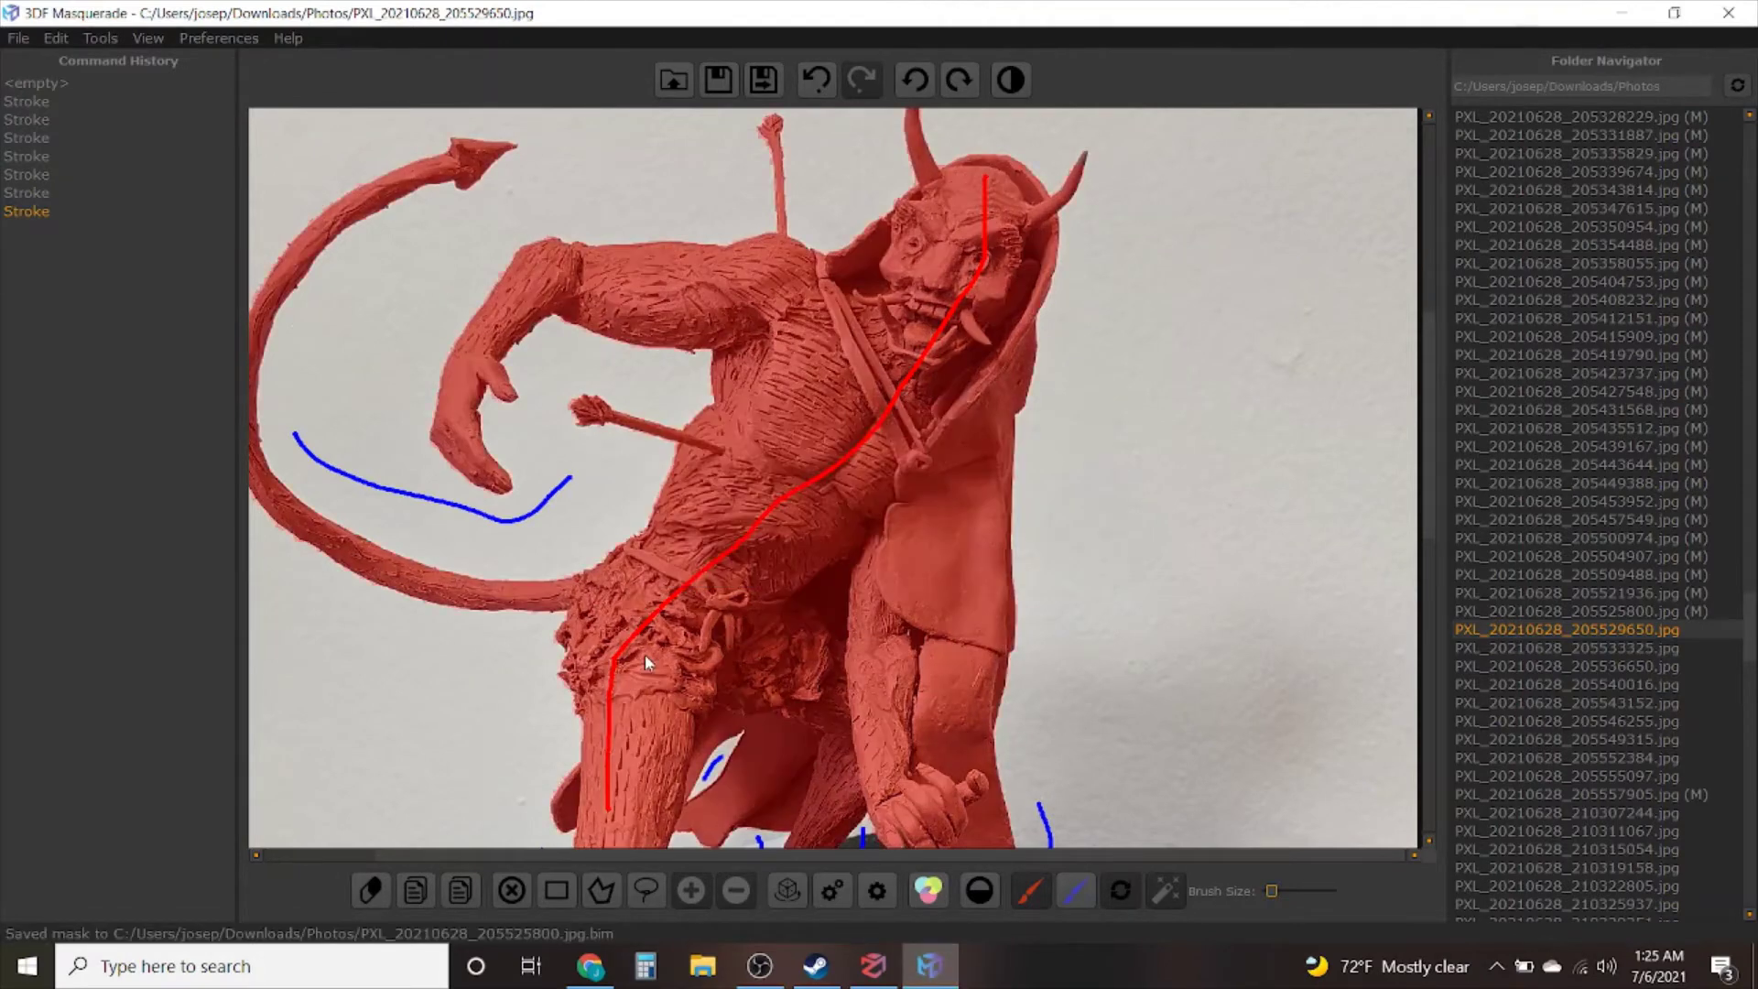
Add a foreground stroke along the shaded calf, from above the front ankle up to the knee
scroll(644, 654, down, 3)
scroll(688, 637, up, 4)
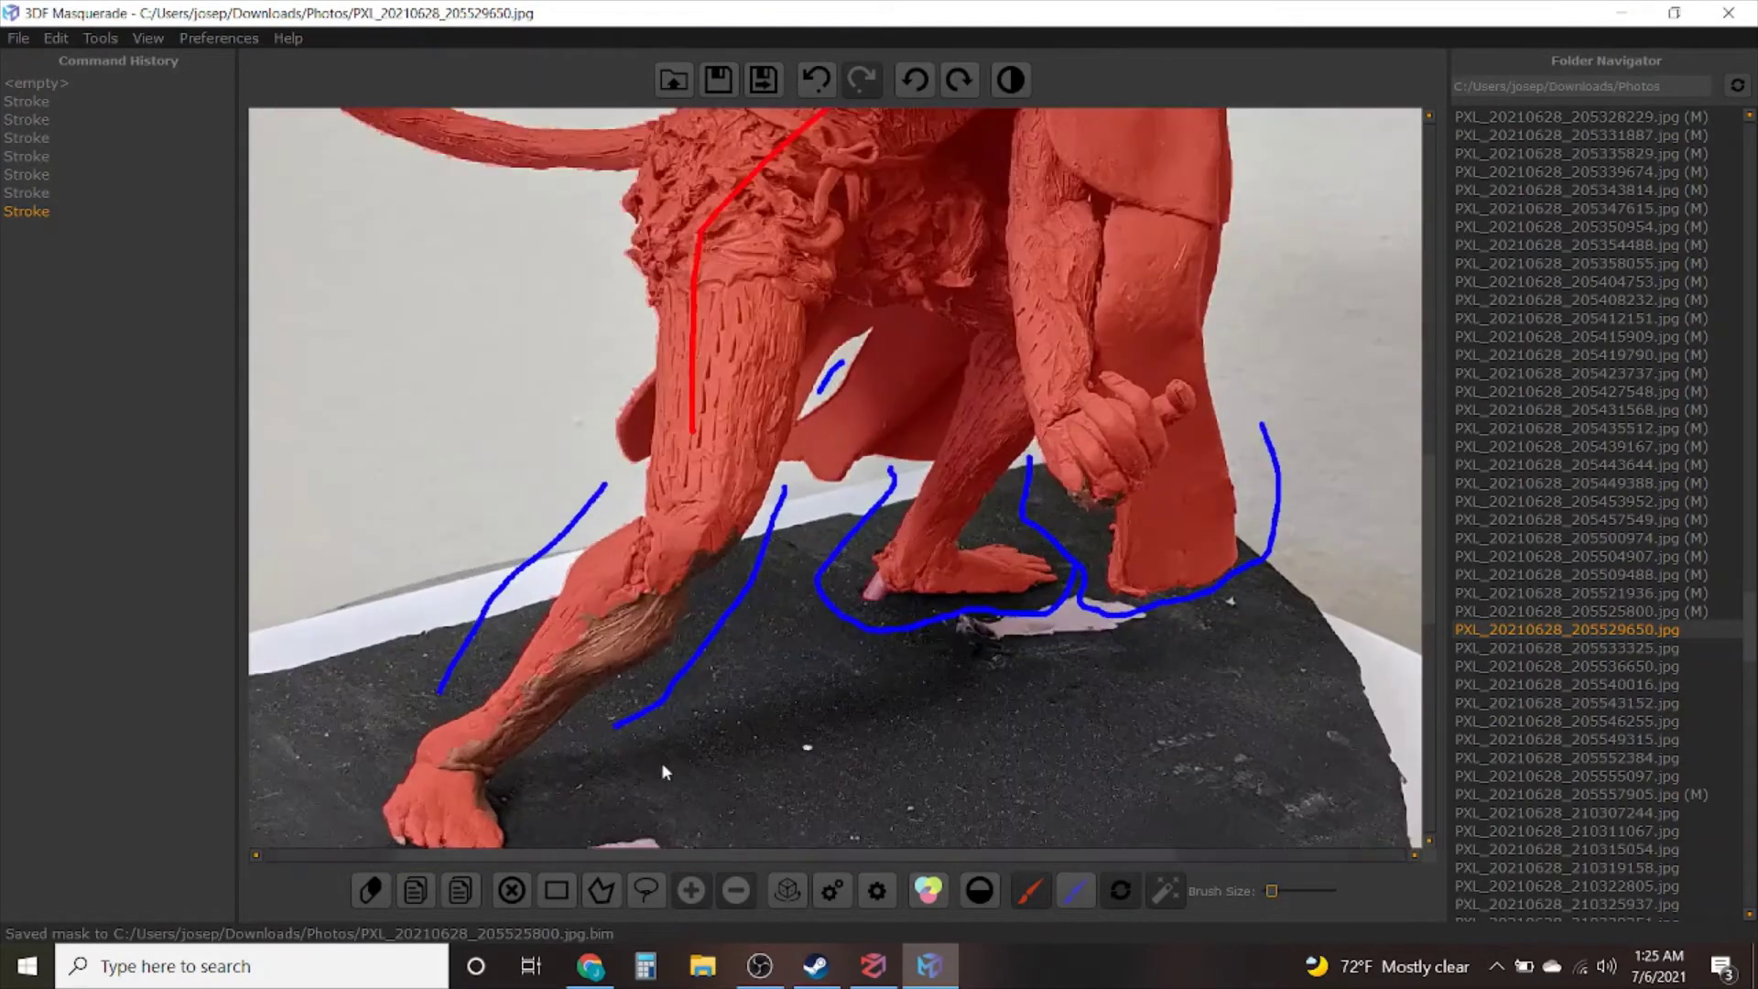
mouse_move(533, 693)
mouse_down()
mouse_move(635, 572)
mouse_move(844, 469)
mouse_up()
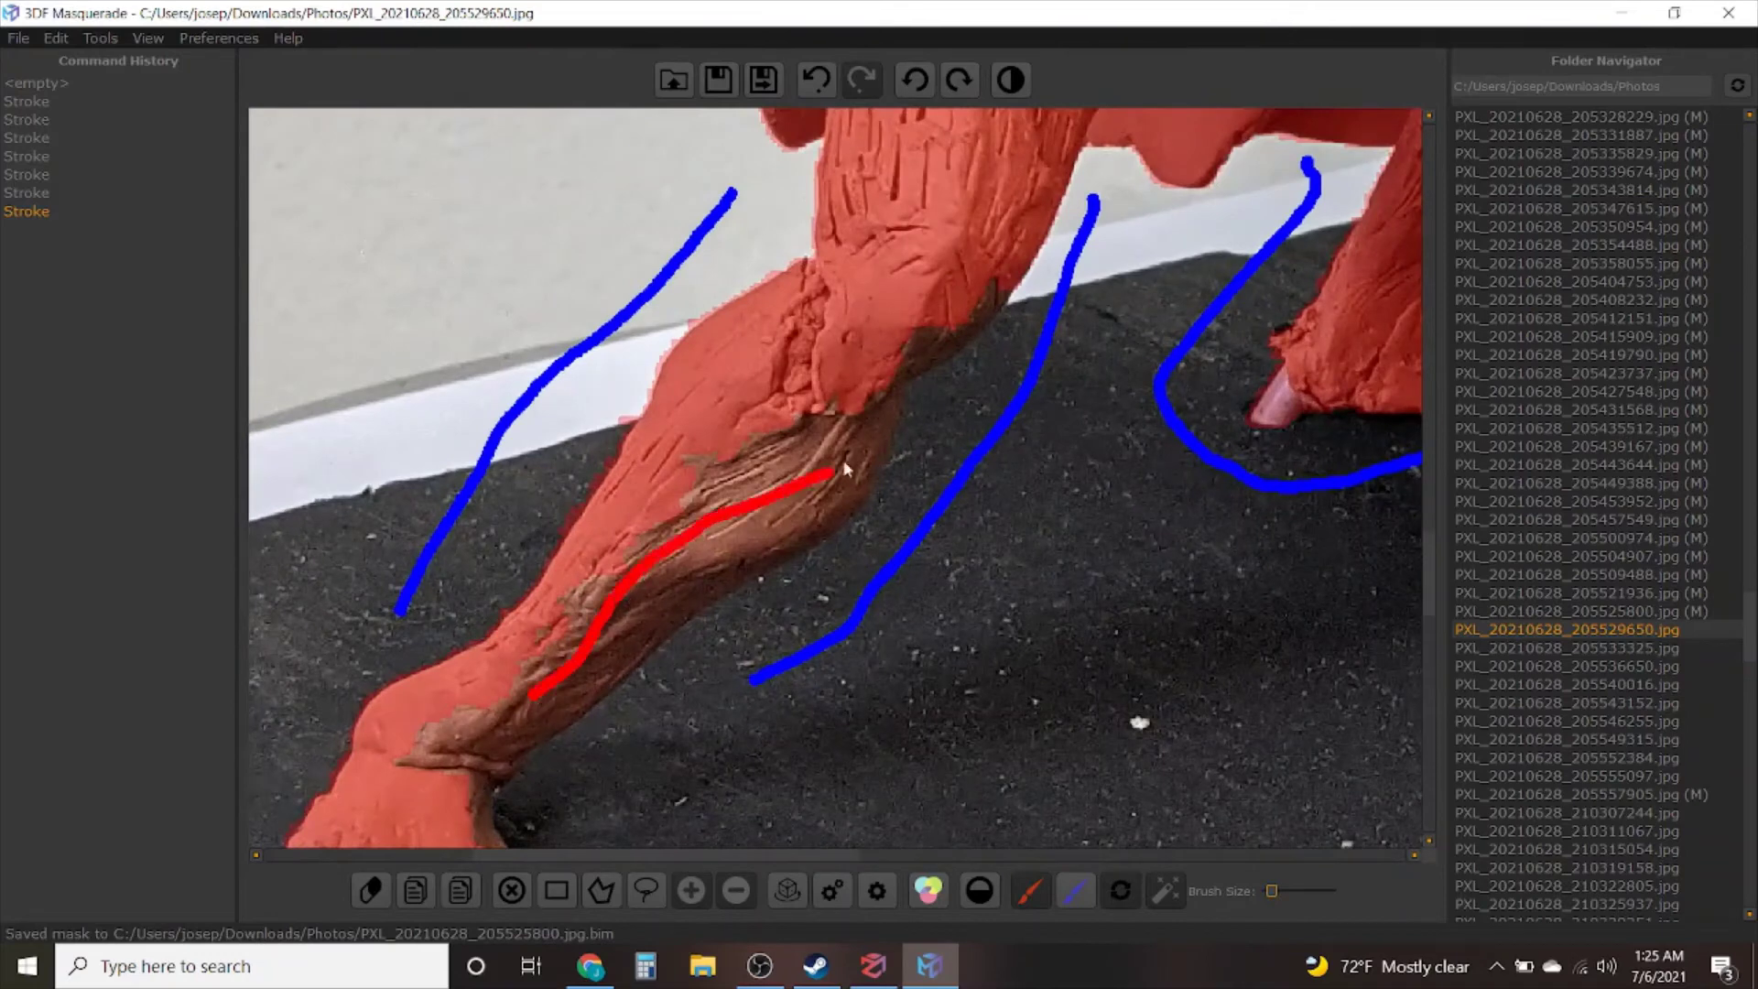
mouse_move(875, 405)
mouse_down()
mouse_move(893, 339)
mouse_move(930, 309)
mouse_up()
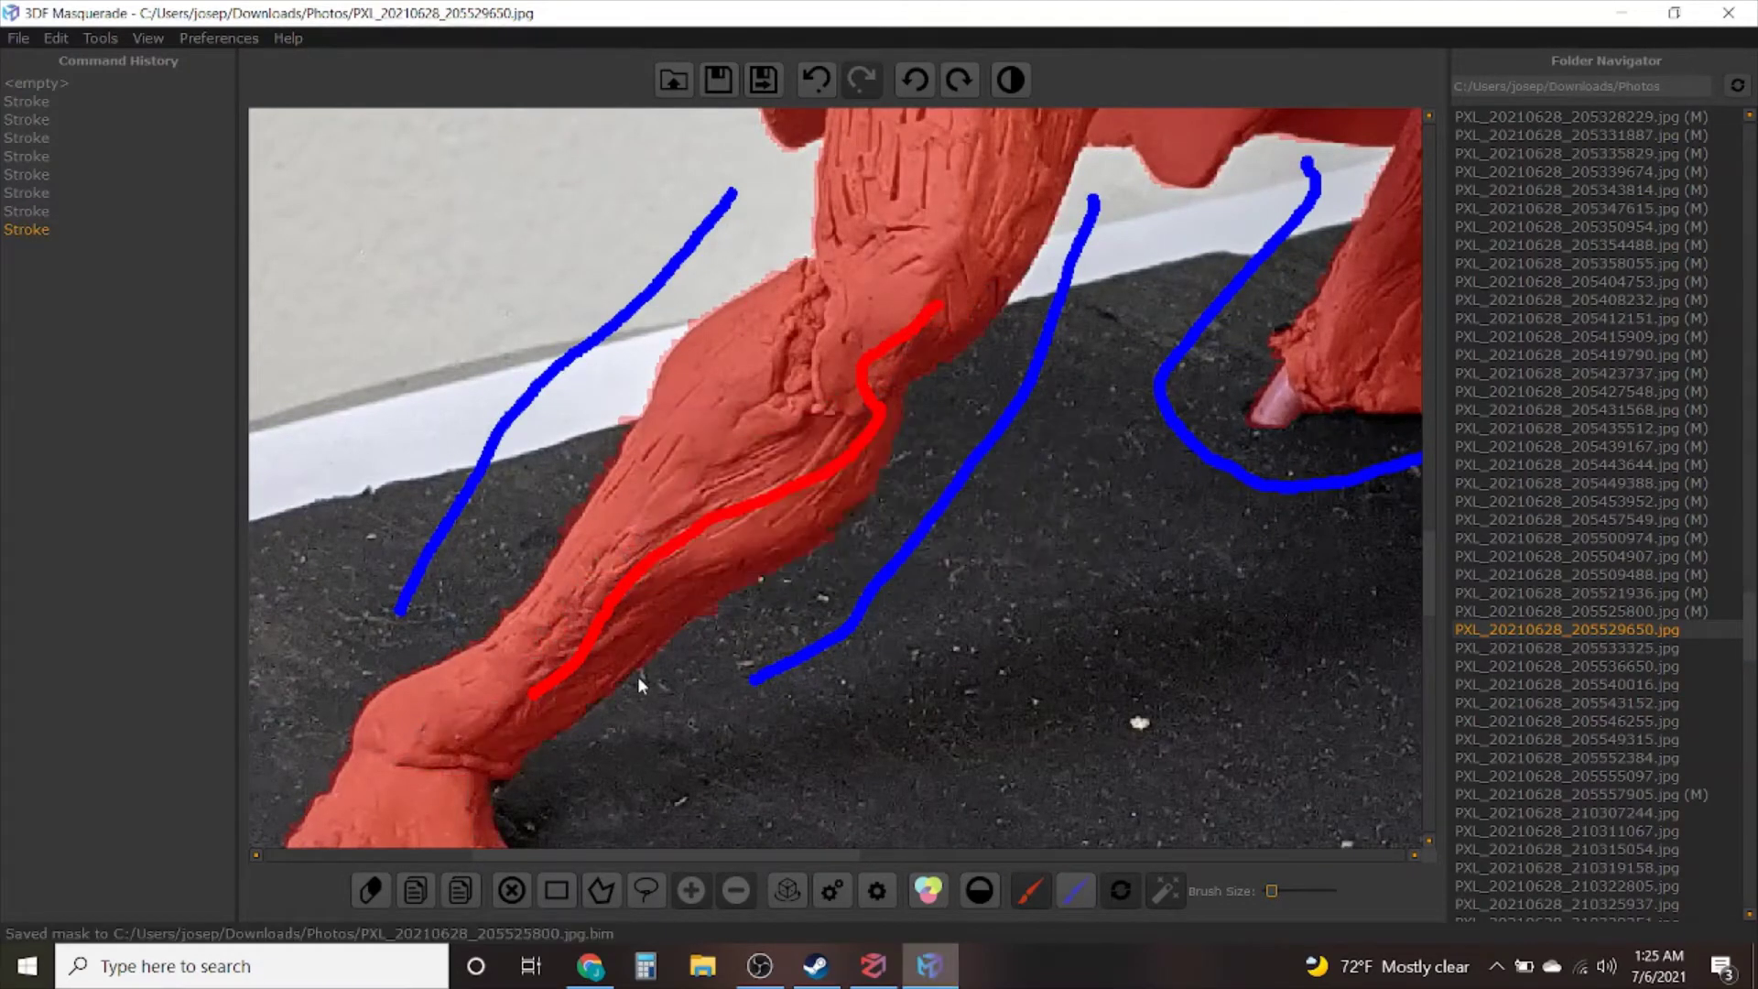
Check the whole silhouette and save the mask, advancing to photo PXL_20210628_205533325.jpg
scroll(638, 675, down, 4)
scroll(679, 558, down, 3)
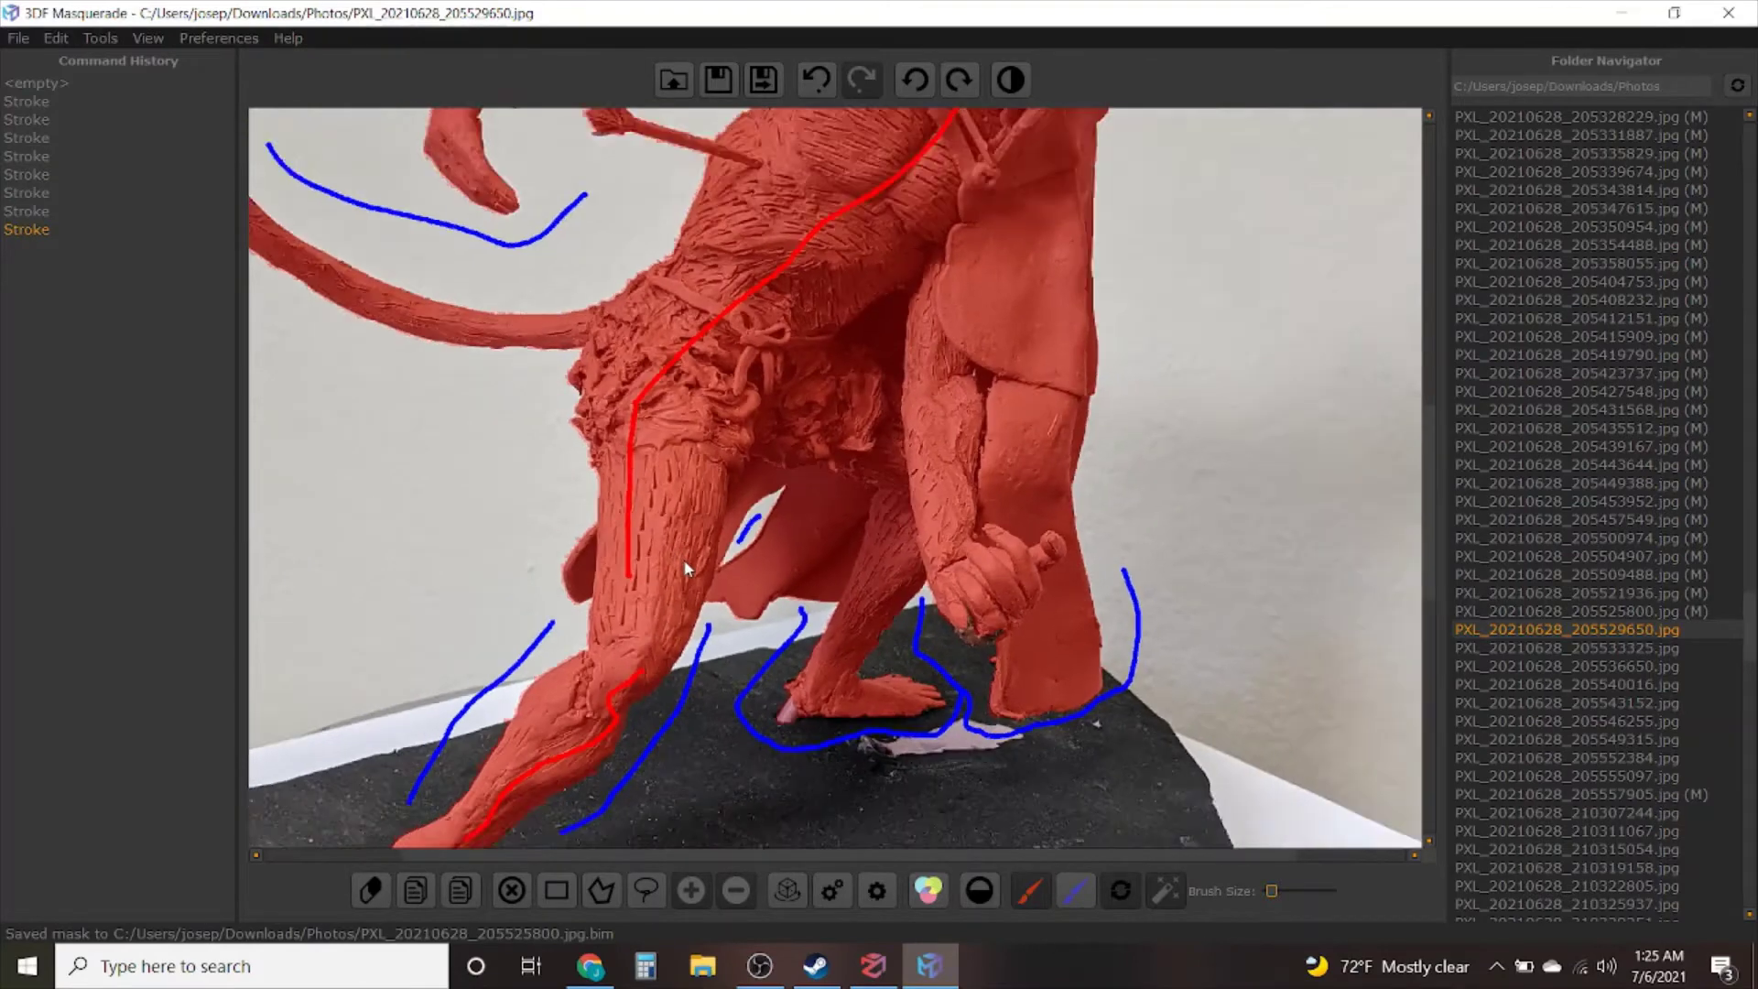
scroll(688, 568, down, 2)
click(763, 80)
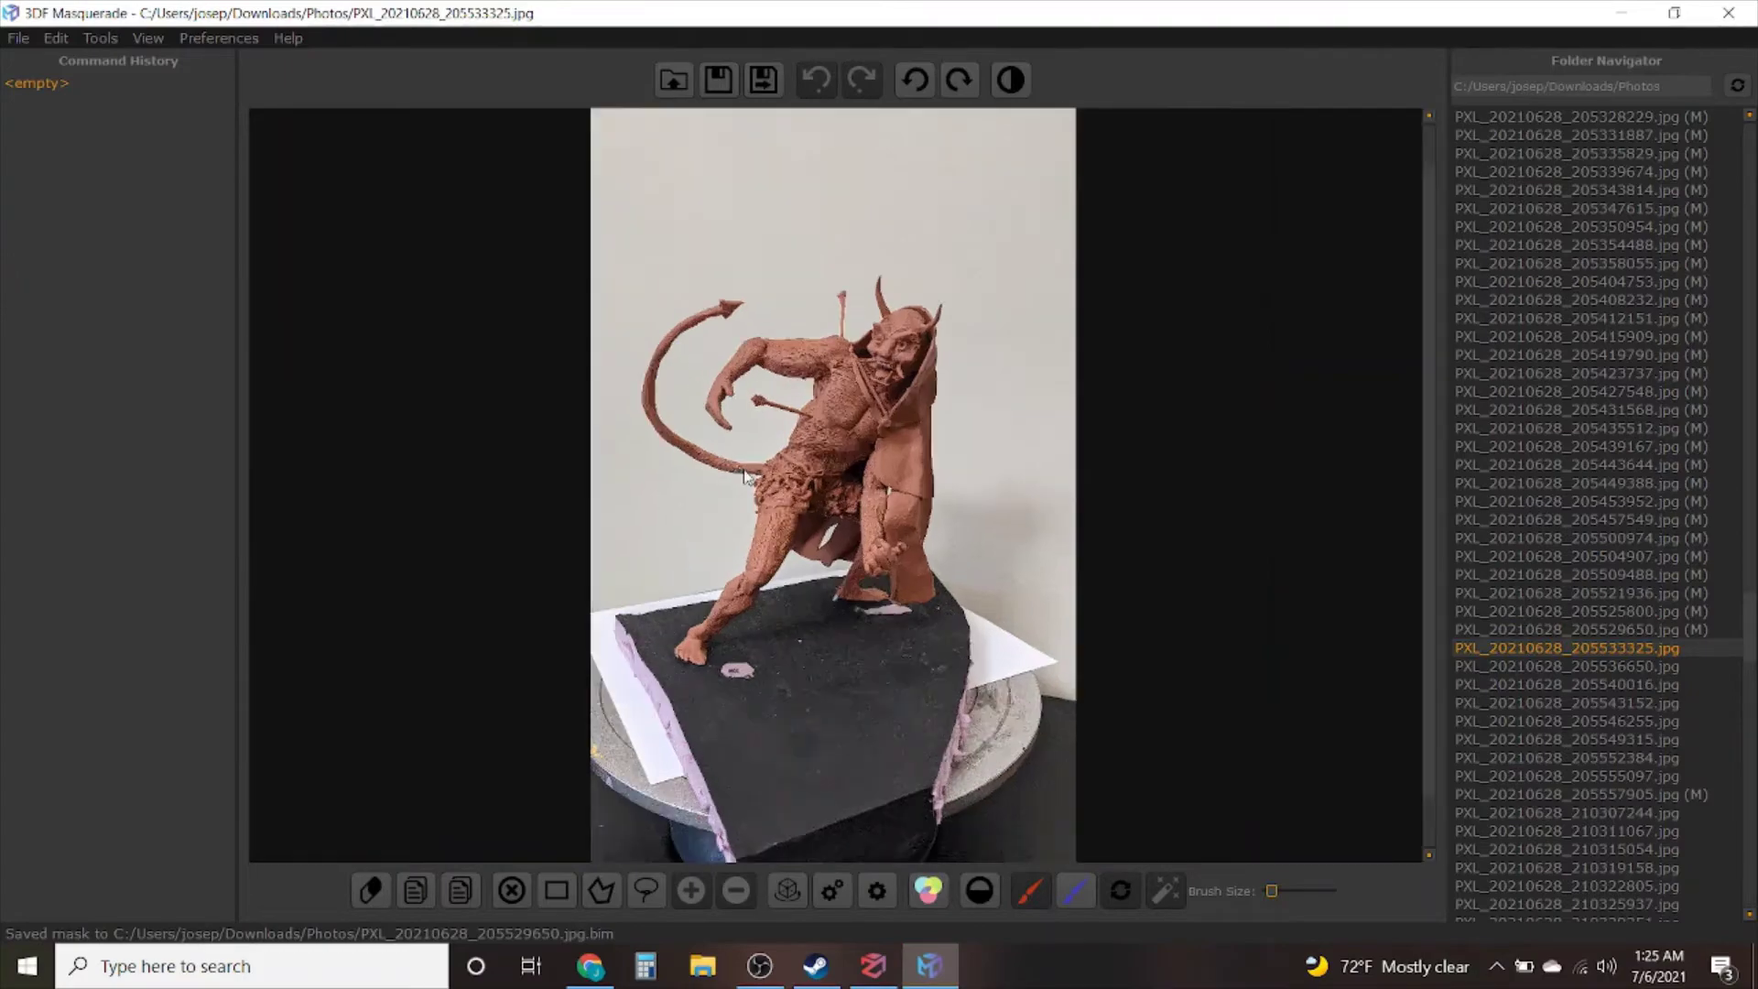
Draw a short background stroke in the slit-shaped cape gap between the legs in the new photo
scroll(829, 640, up, 5)
scroll(829, 640, up, 1)
scroll(801, 657, up, 3)
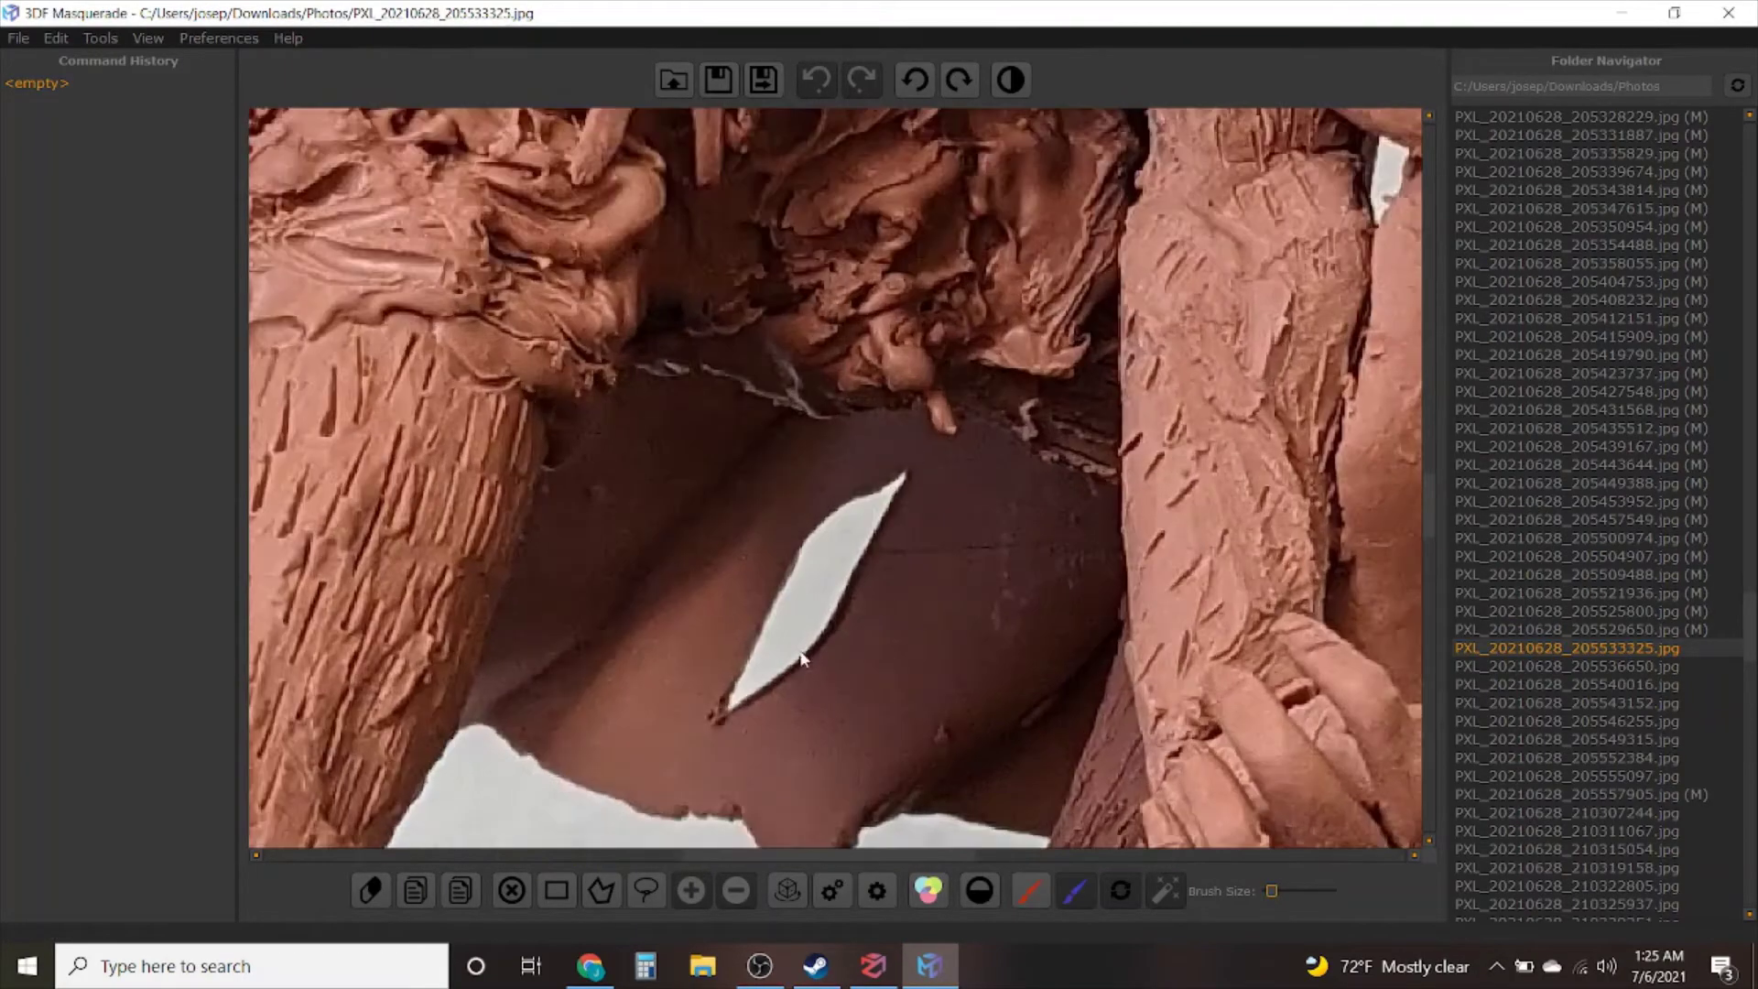
drag(825, 565, 809, 593)
Add a background dab in the tiny gap between the lowered forearm and the cape
scroll(806, 606, down, 4)
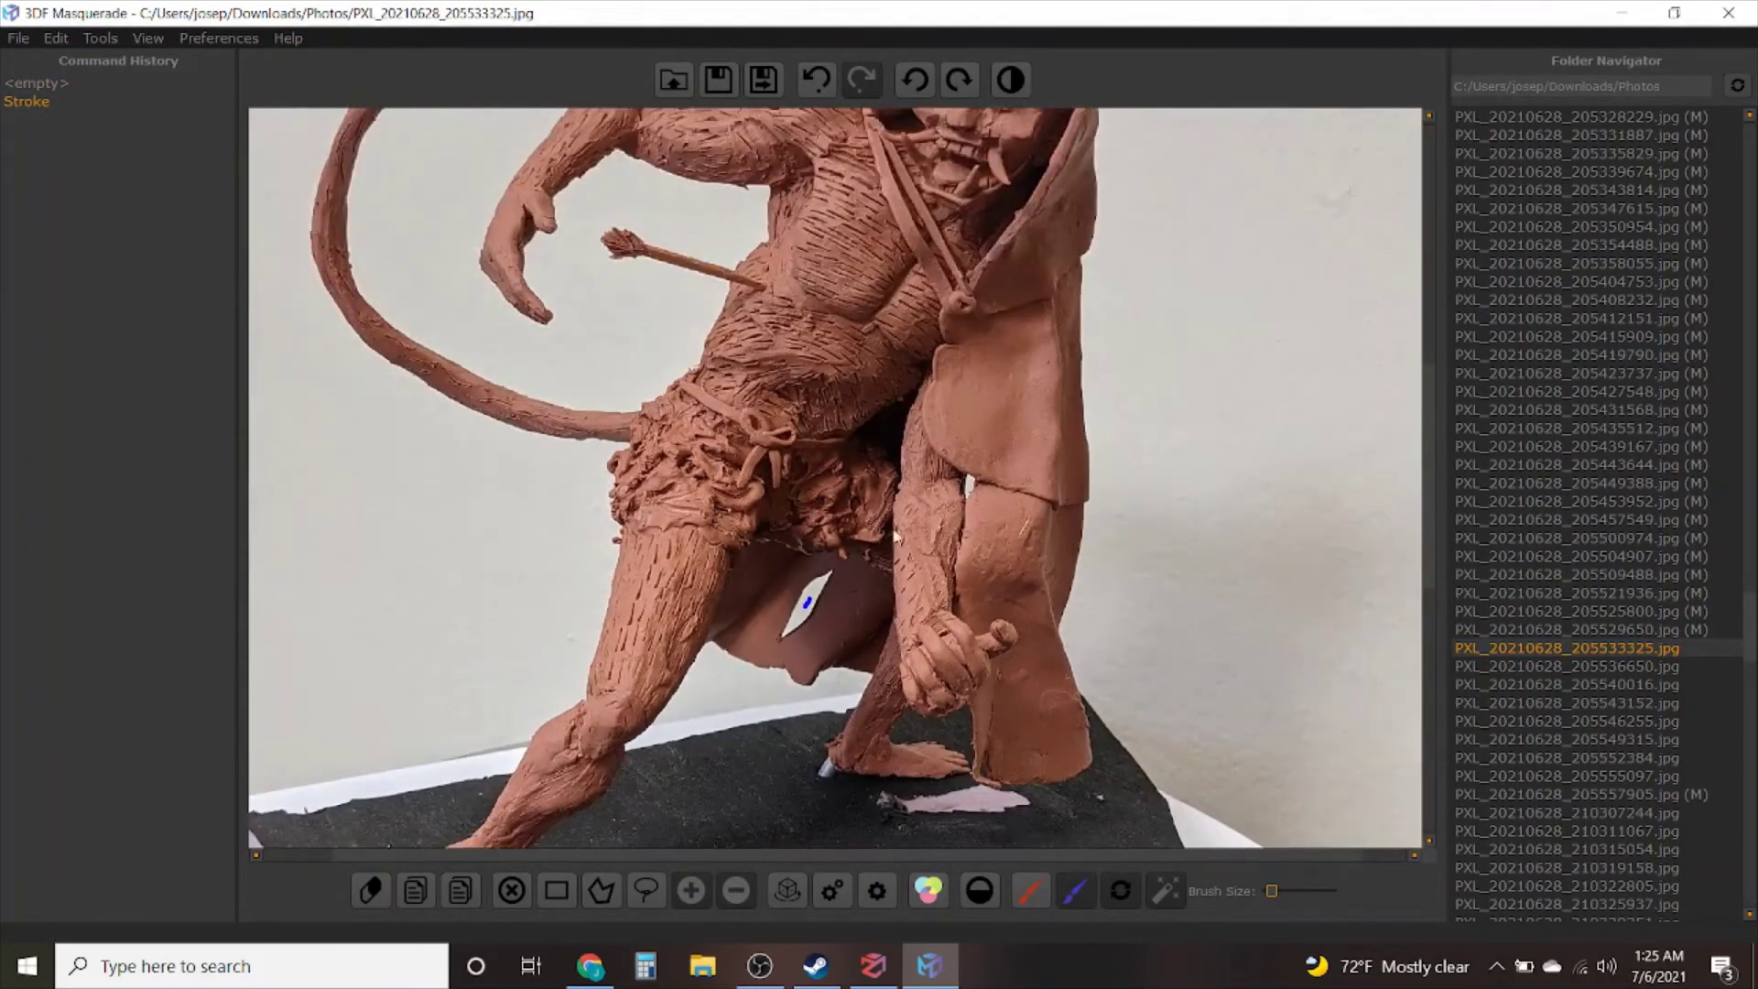
scroll(1007, 501, up, 2)
scroll(1007, 501, up, 4)
click(923, 423)
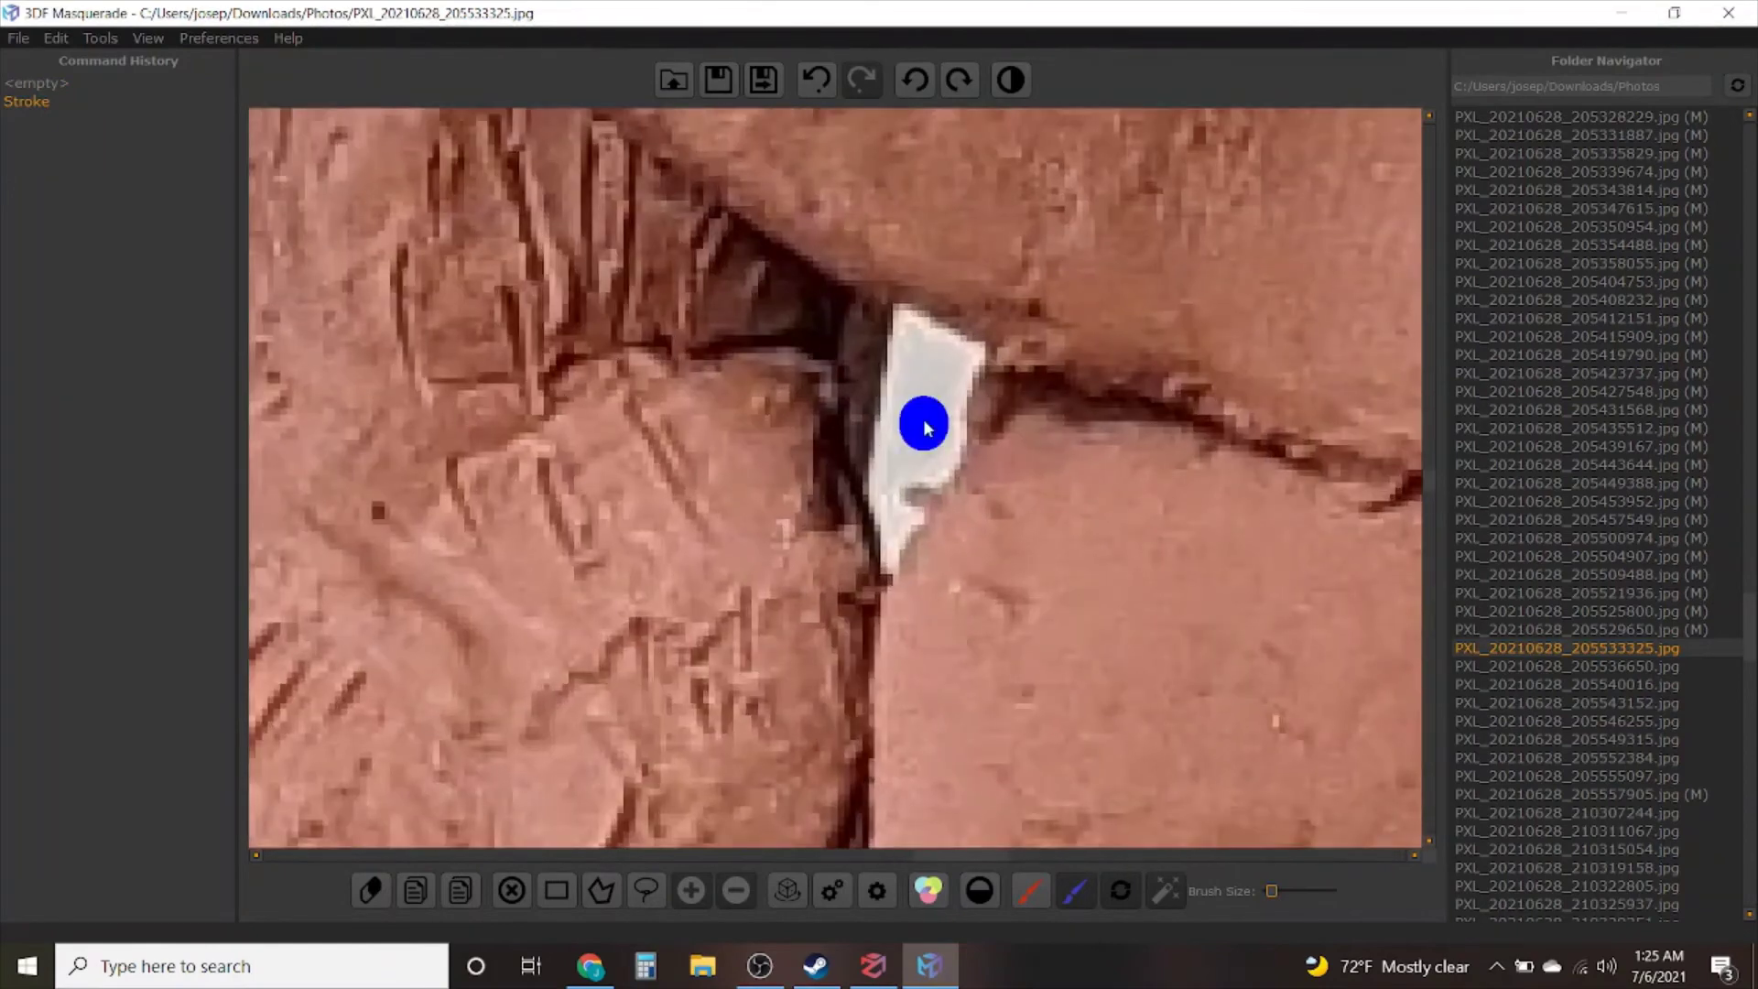
Draw a curved background stroke inside the tail's loop, passing around the chest arrow's tip and beneath the hanging hand
scroll(868, 475, down, 5)
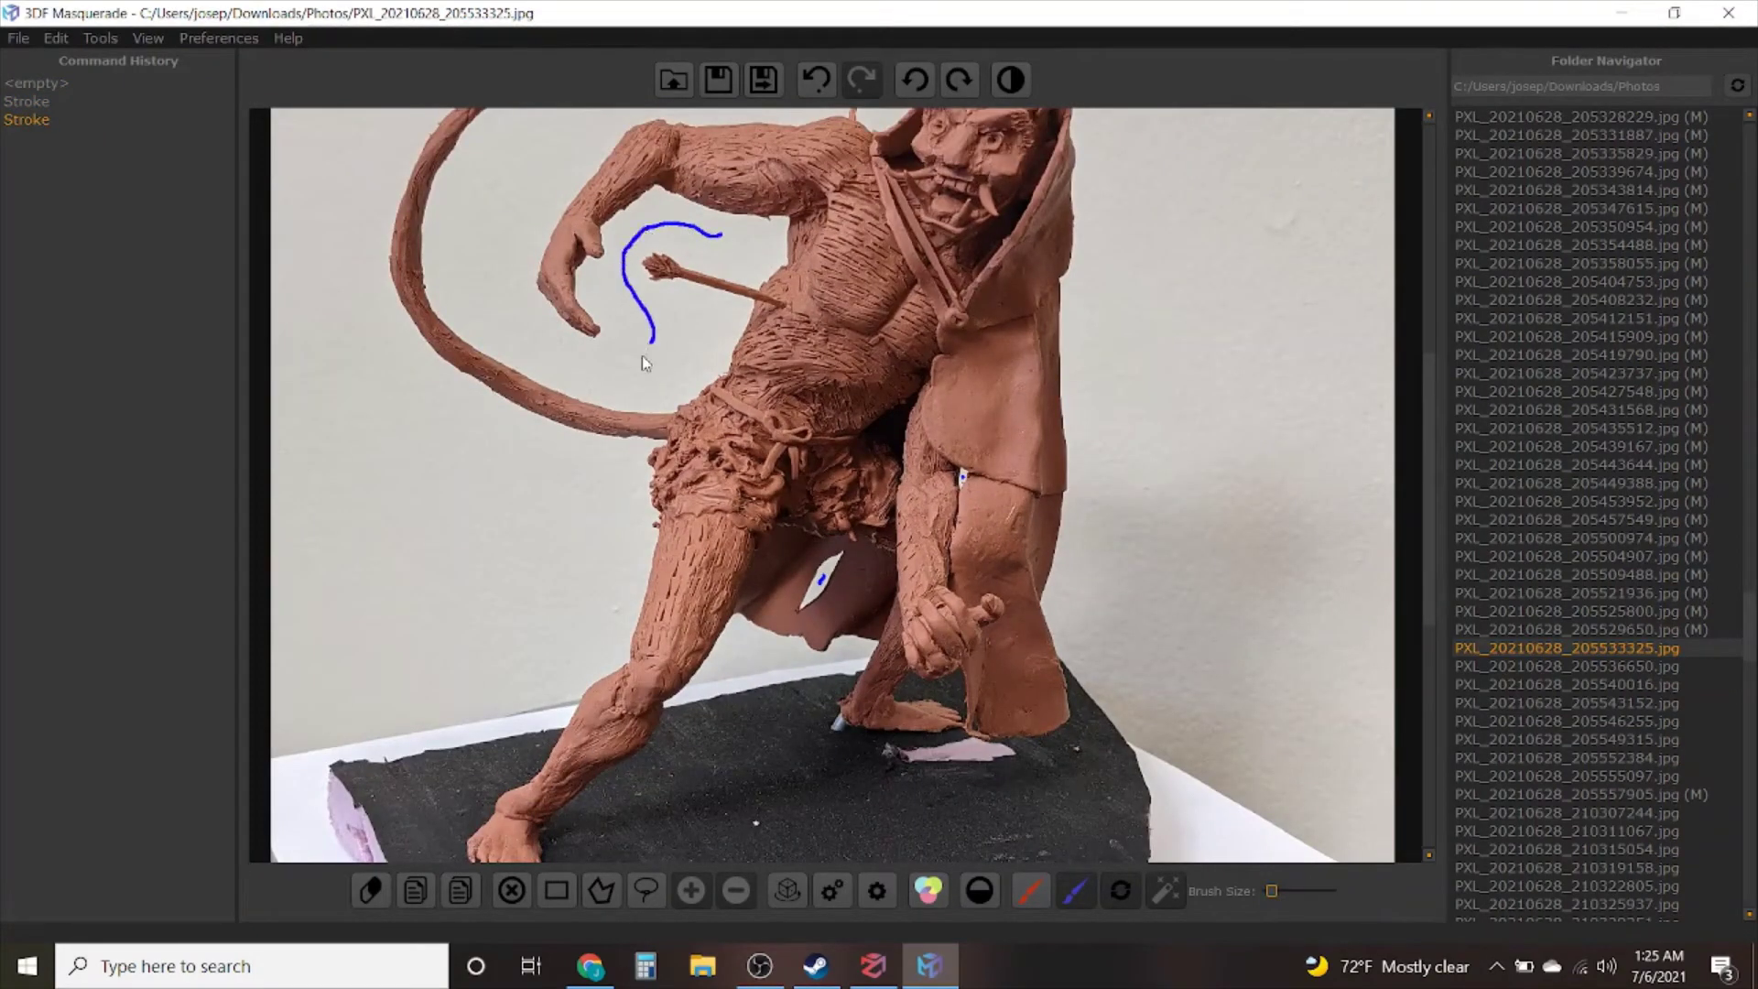
drag(573, 366, 476, 290)
scroll(521, 201, down, 2)
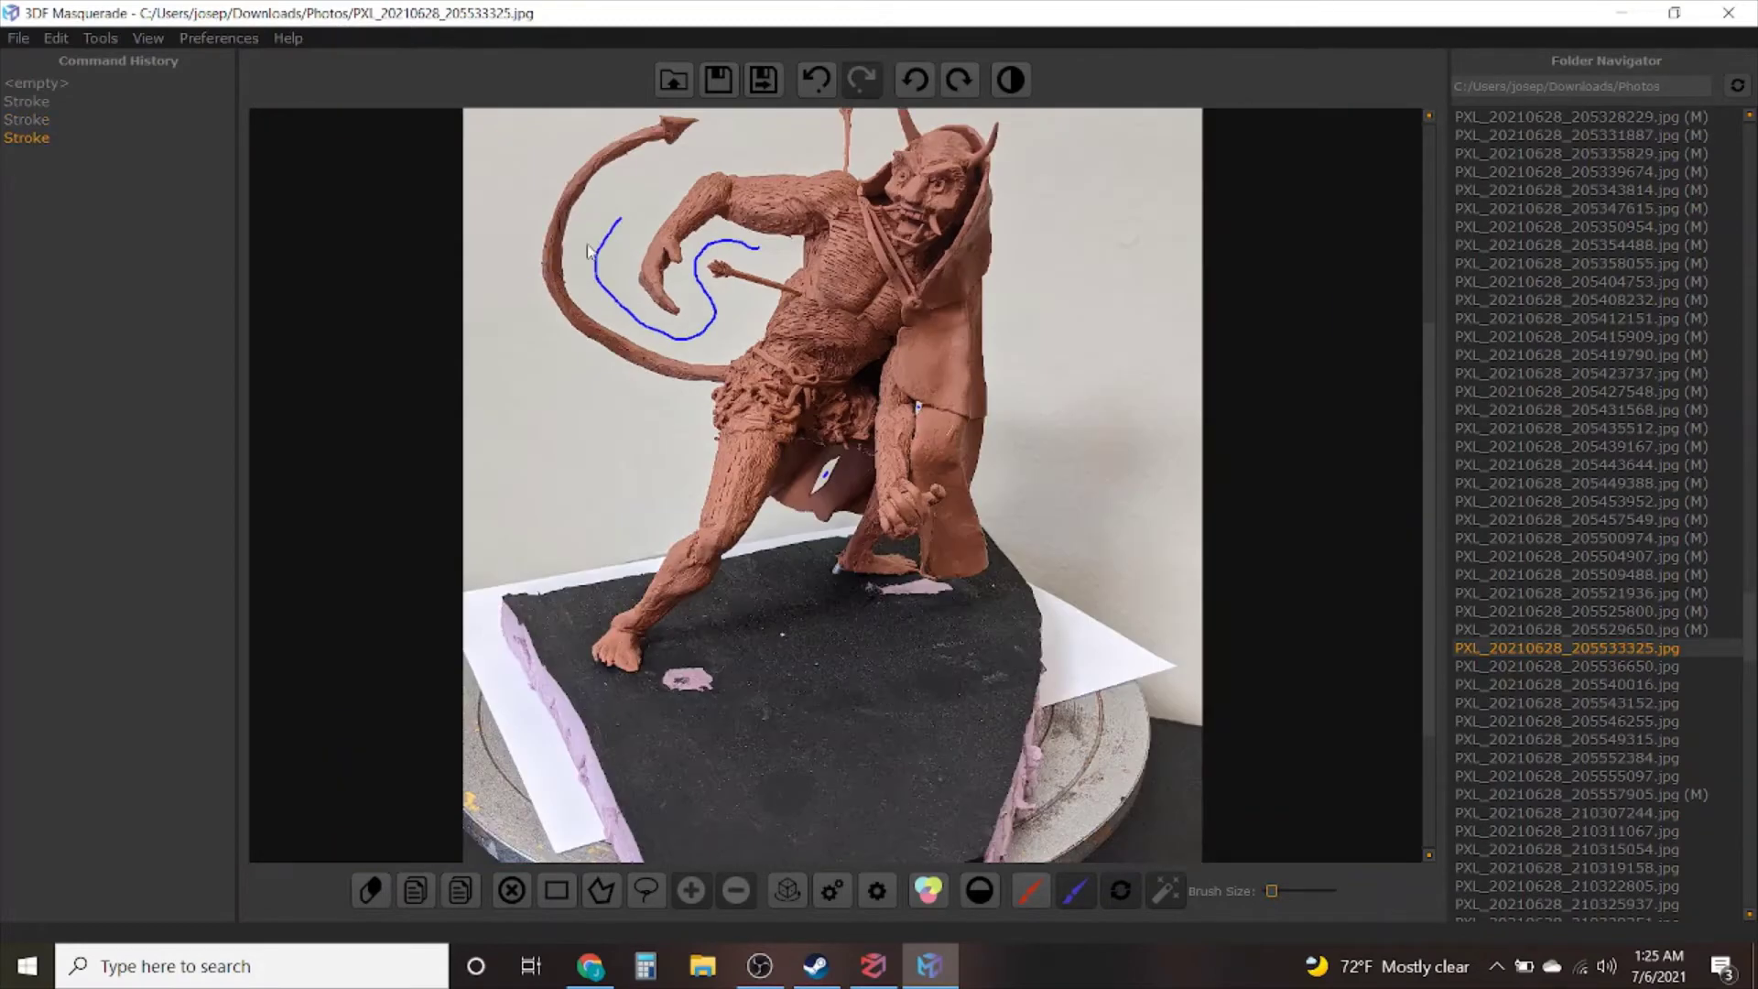
Draw background strokes along both sides of the front leg, from near the ankle to above the knee
scroll(673, 330, up, 6)
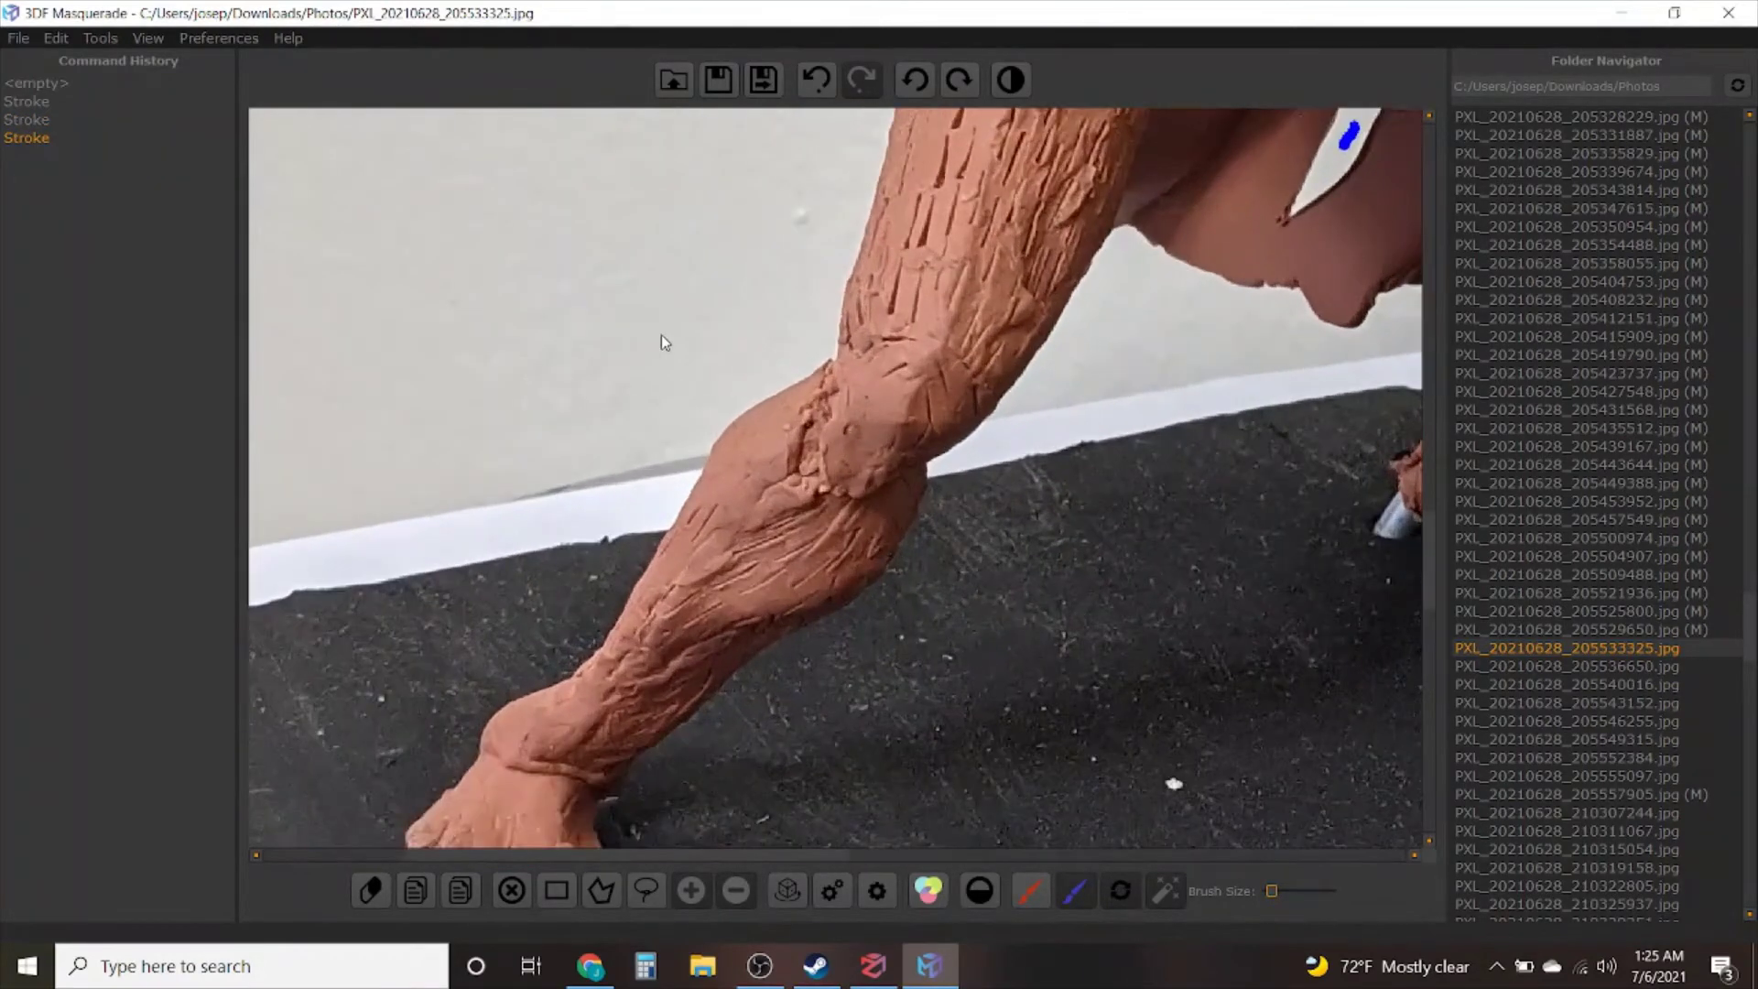
drag(705, 316, 532, 646)
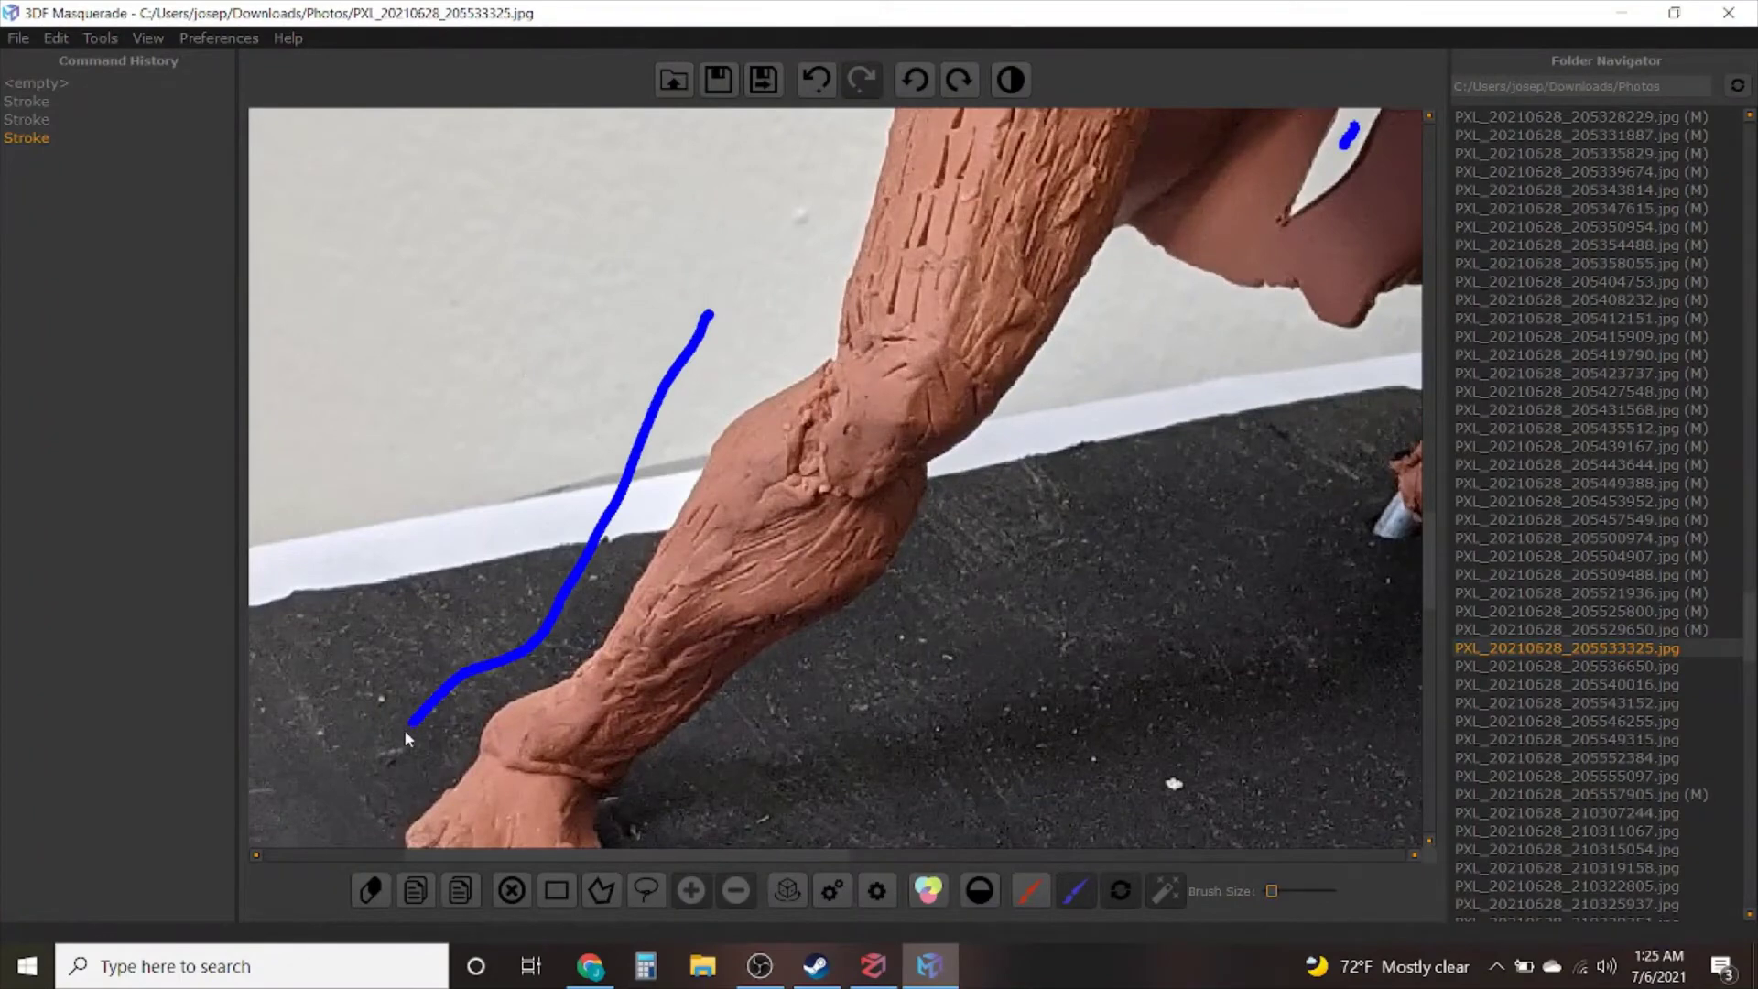
drag(406, 732, 397, 733)
middle_drag(397, 733, 484, 488)
mouse_move(727, 602)
mouse_down()
mouse_move(1002, 392)
mouse_move(1175, 135)
mouse_up()
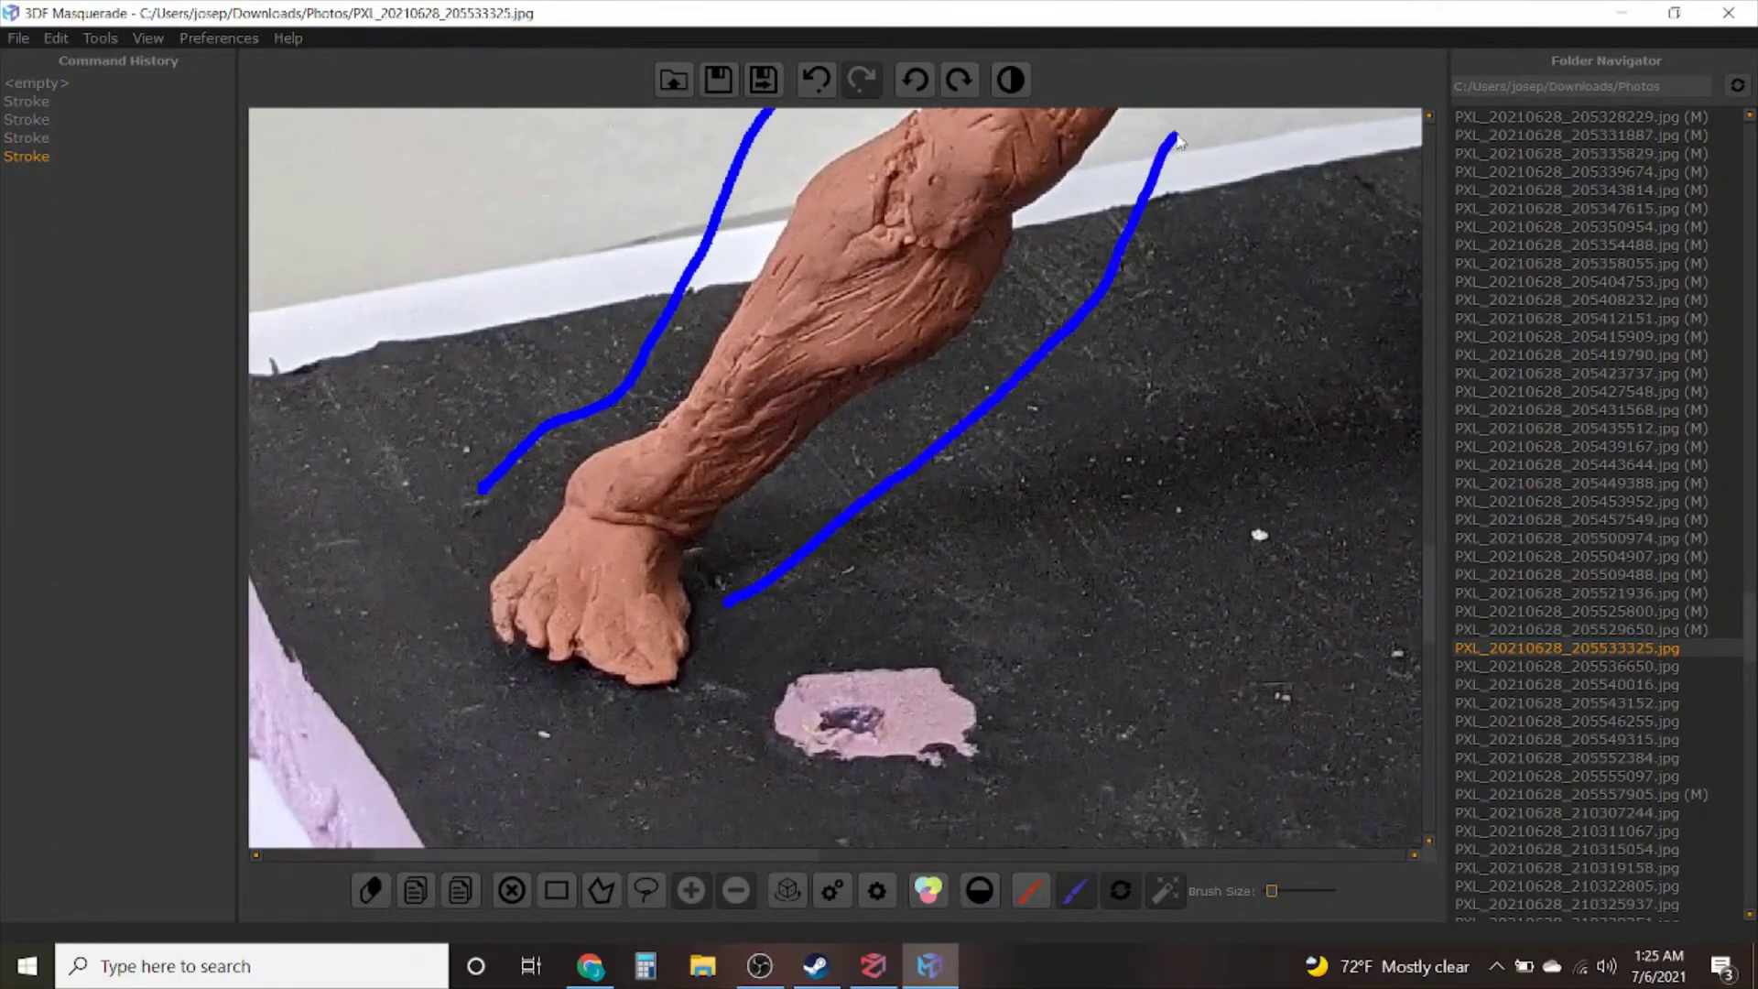
Draw a background stroke from below the cape tip down behind the rear heel and across under the foot
scroll(989, 399, down, 1)
mouse_move(989, 398)
middle_down()
mouse_move(860, 525)
mouse_move(489, 755)
middle_up()
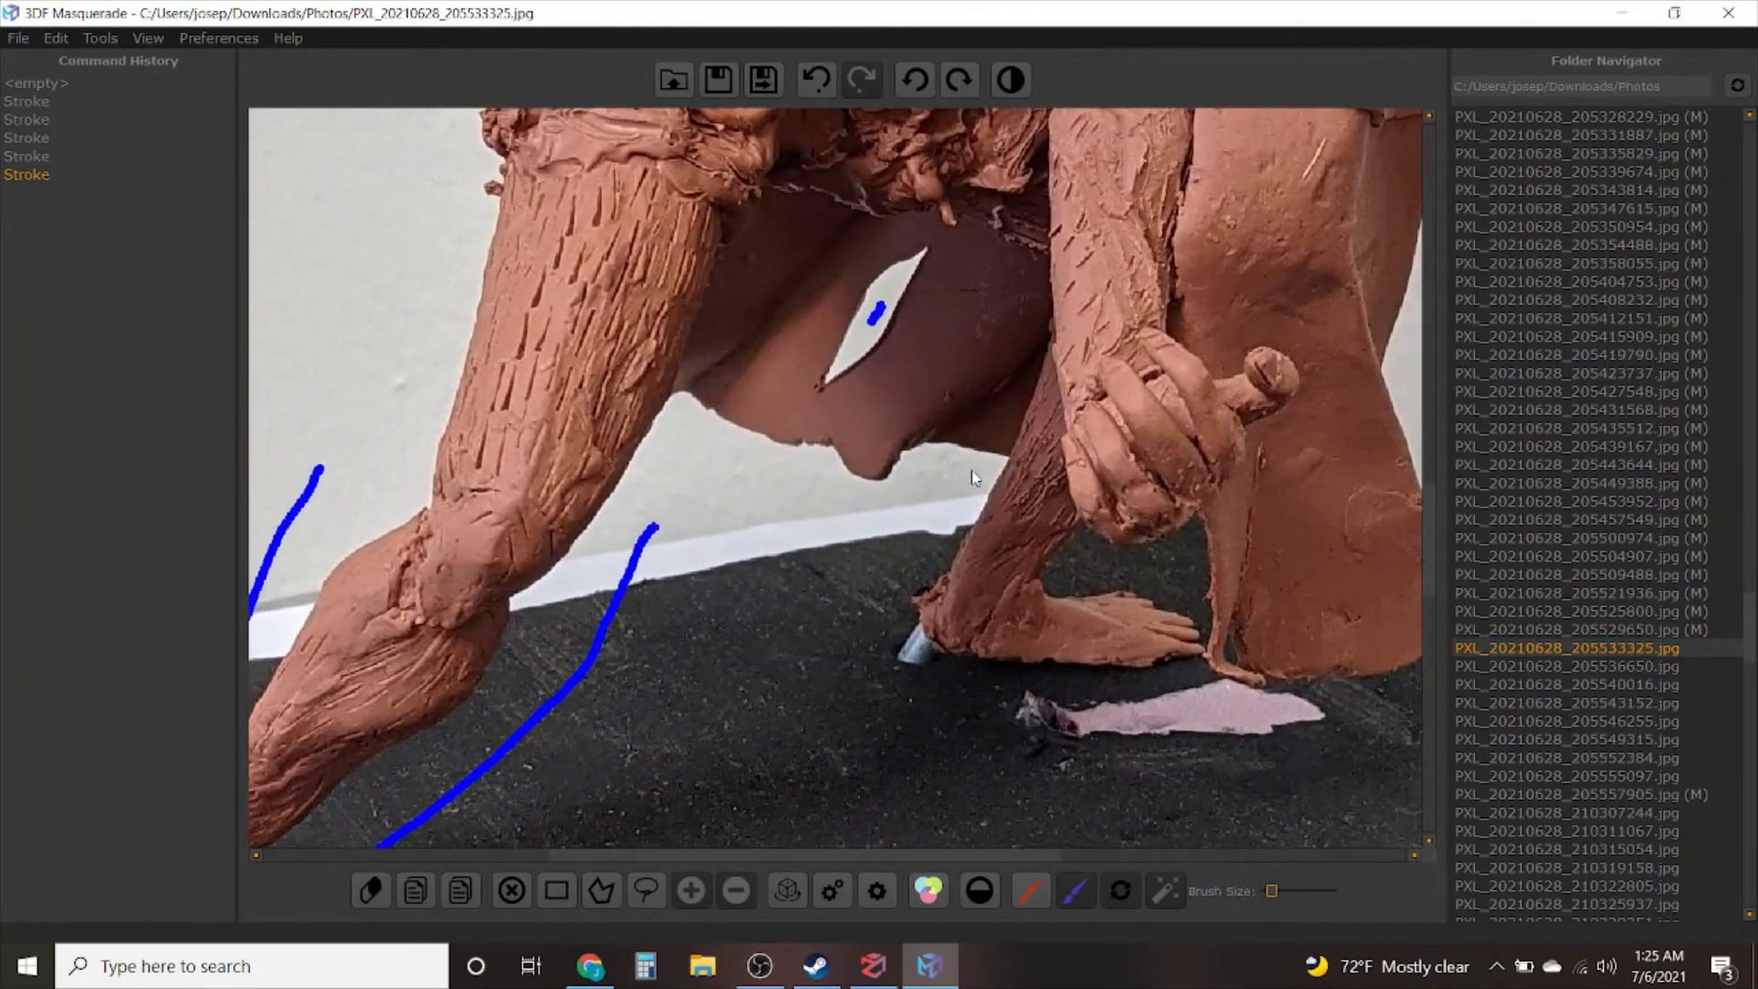
drag(972, 471, 855, 621)
drag(1061, 720, 1209, 722)
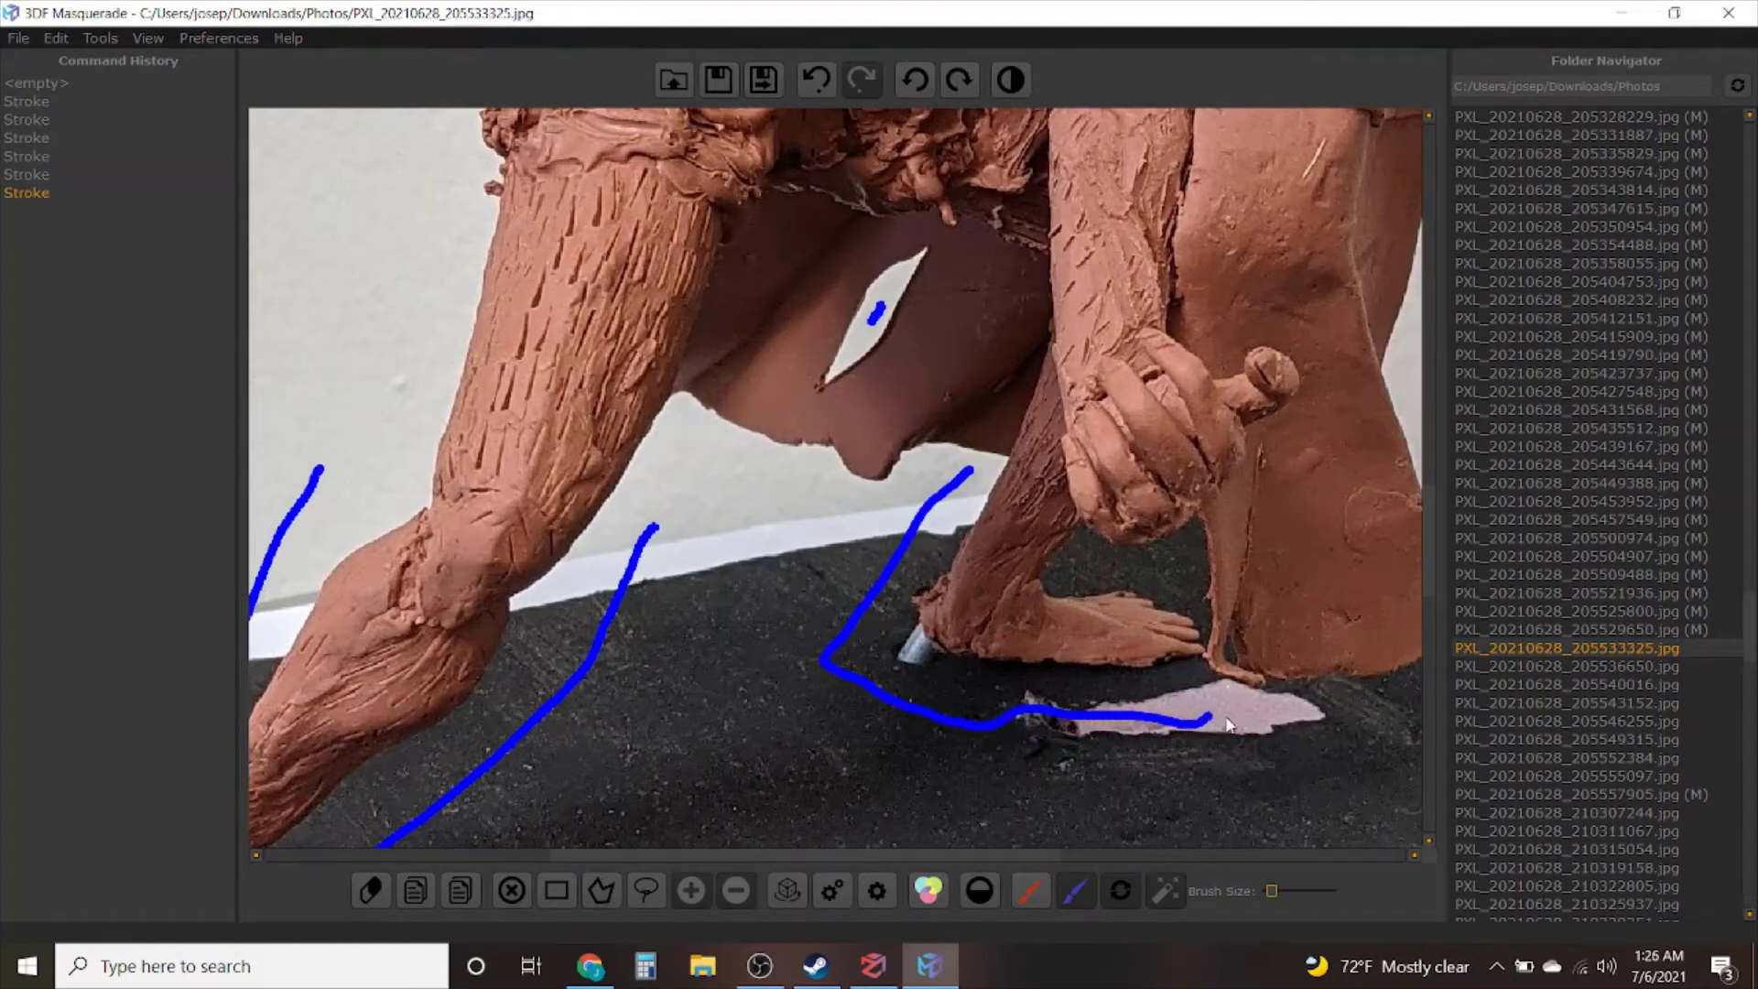
Add a short background stroke between the fist and rear foot, and another beneath the cape and up its outer side
middle_drag(1172, 585, 787, 592)
drag(791, 577, 689, 577)
drag(810, 734, 909, 733)
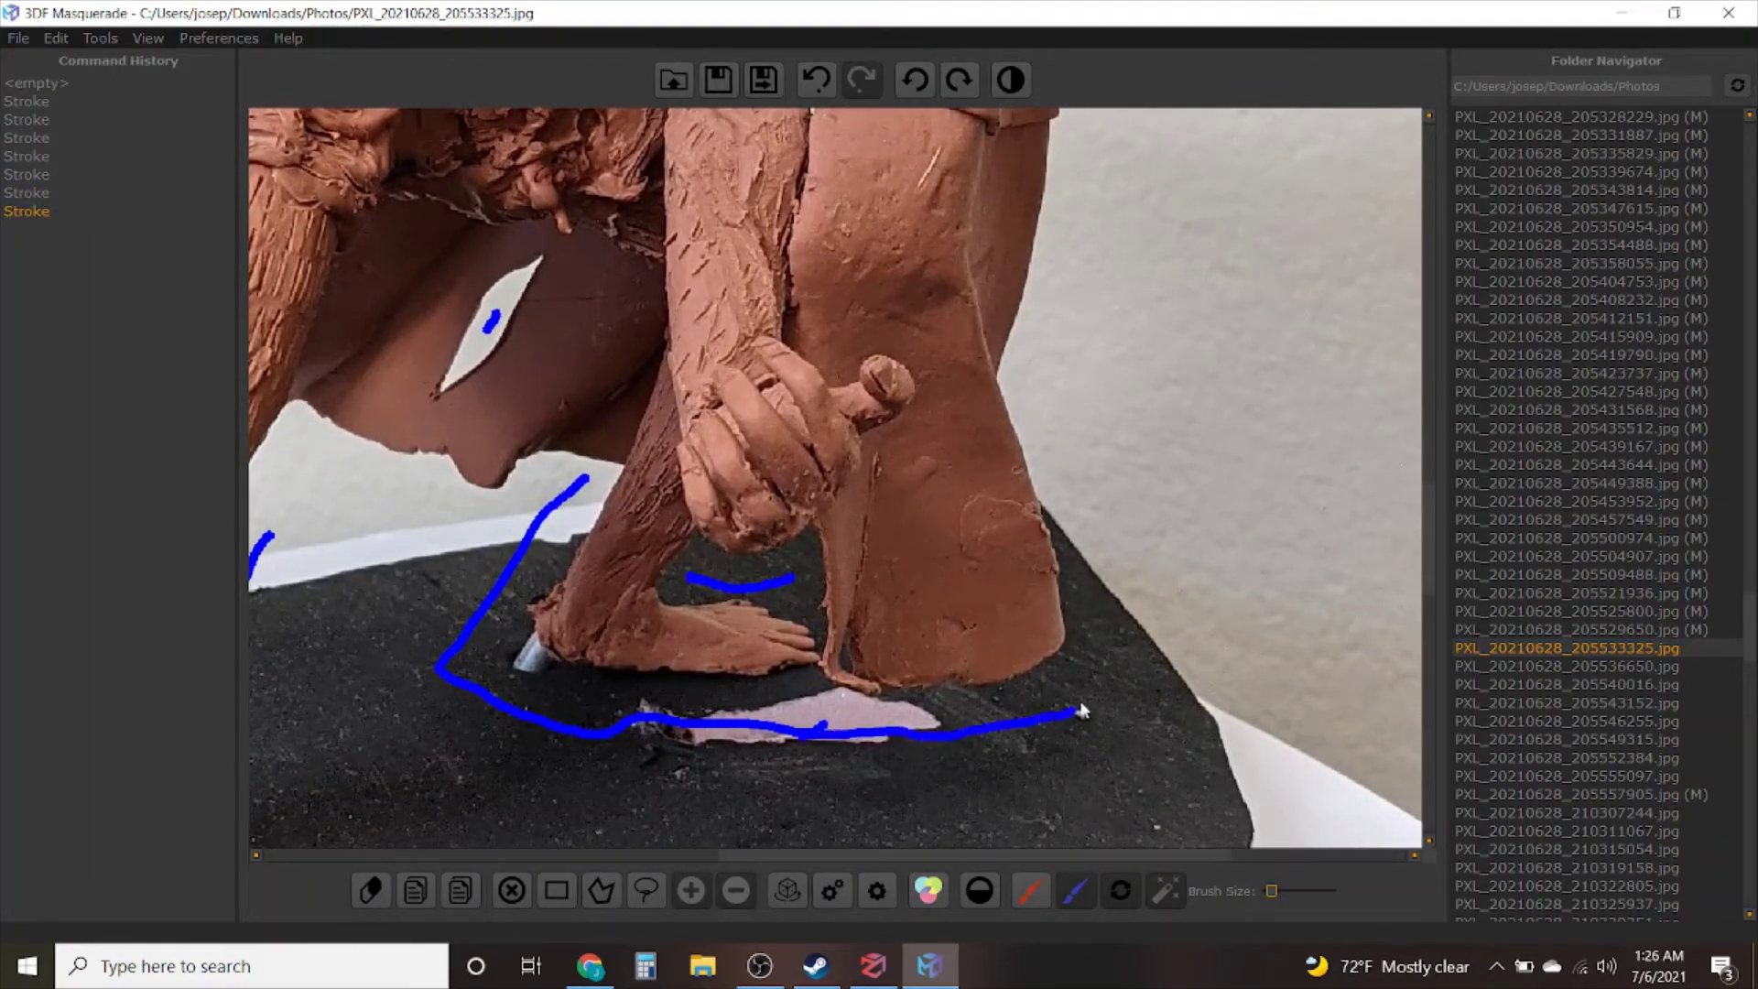
drag(1081, 710, 1164, 267)
Draw a foreground stroke from the front calf up through the thigh and torso to the forehead
scroll(968, 685, down, 5)
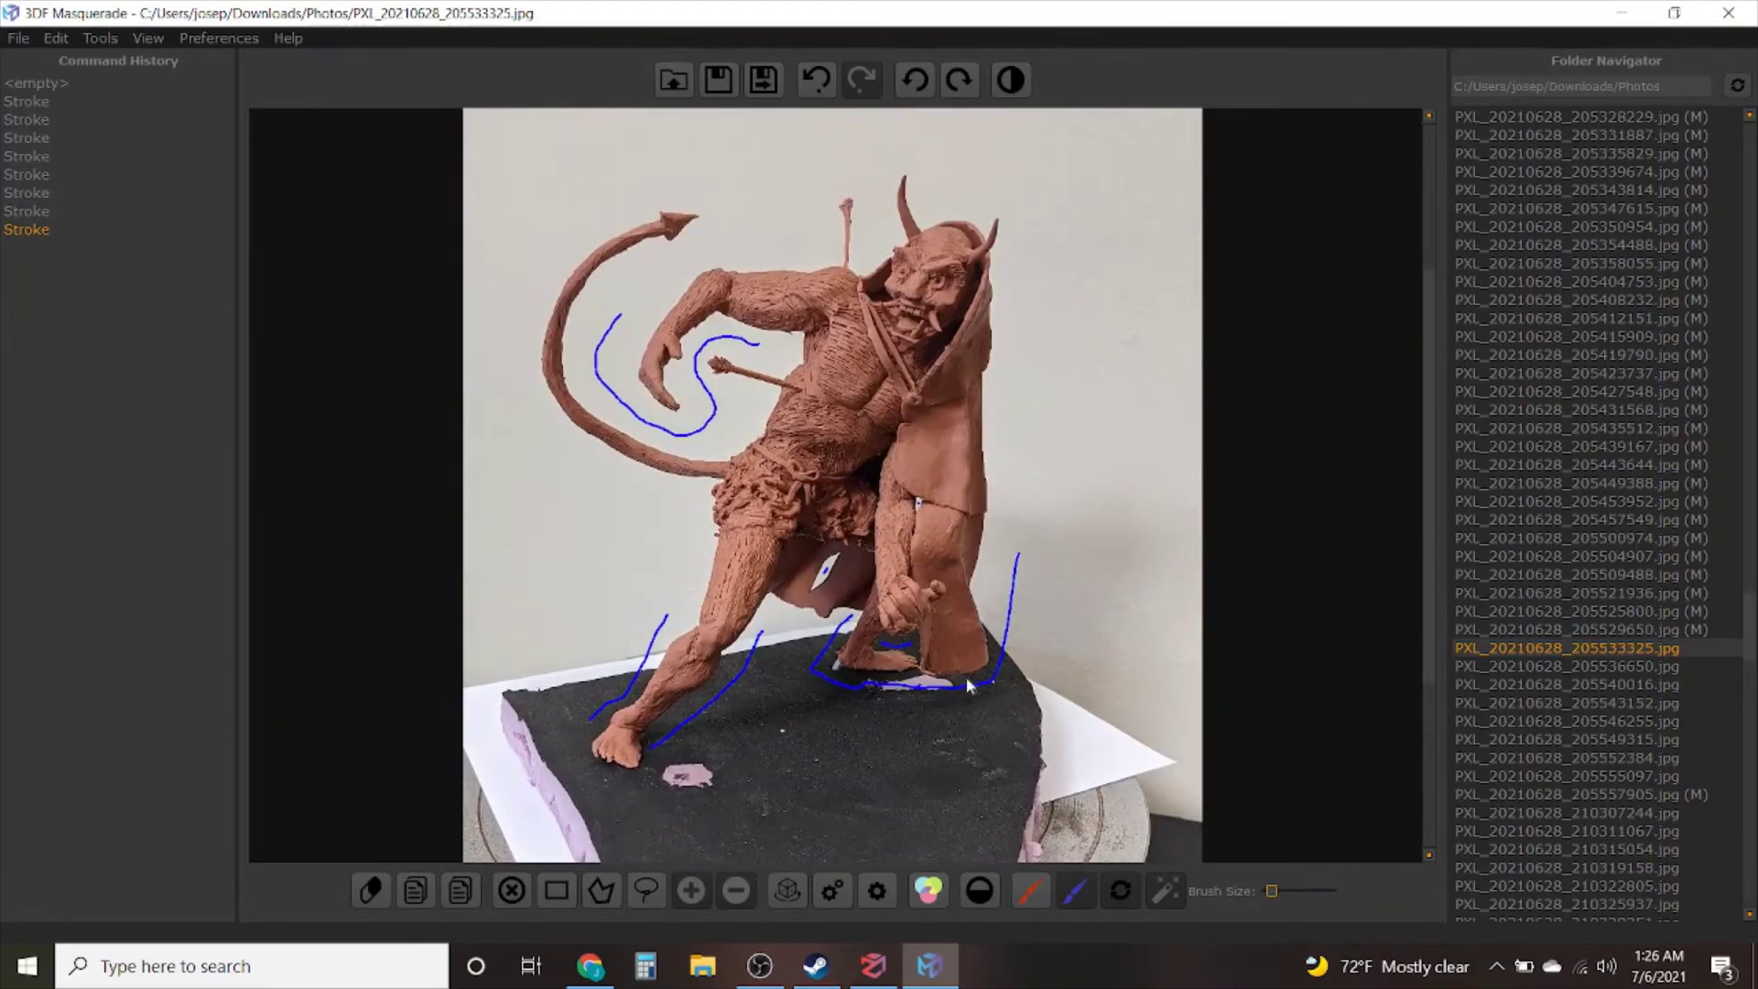
click(1032, 891)
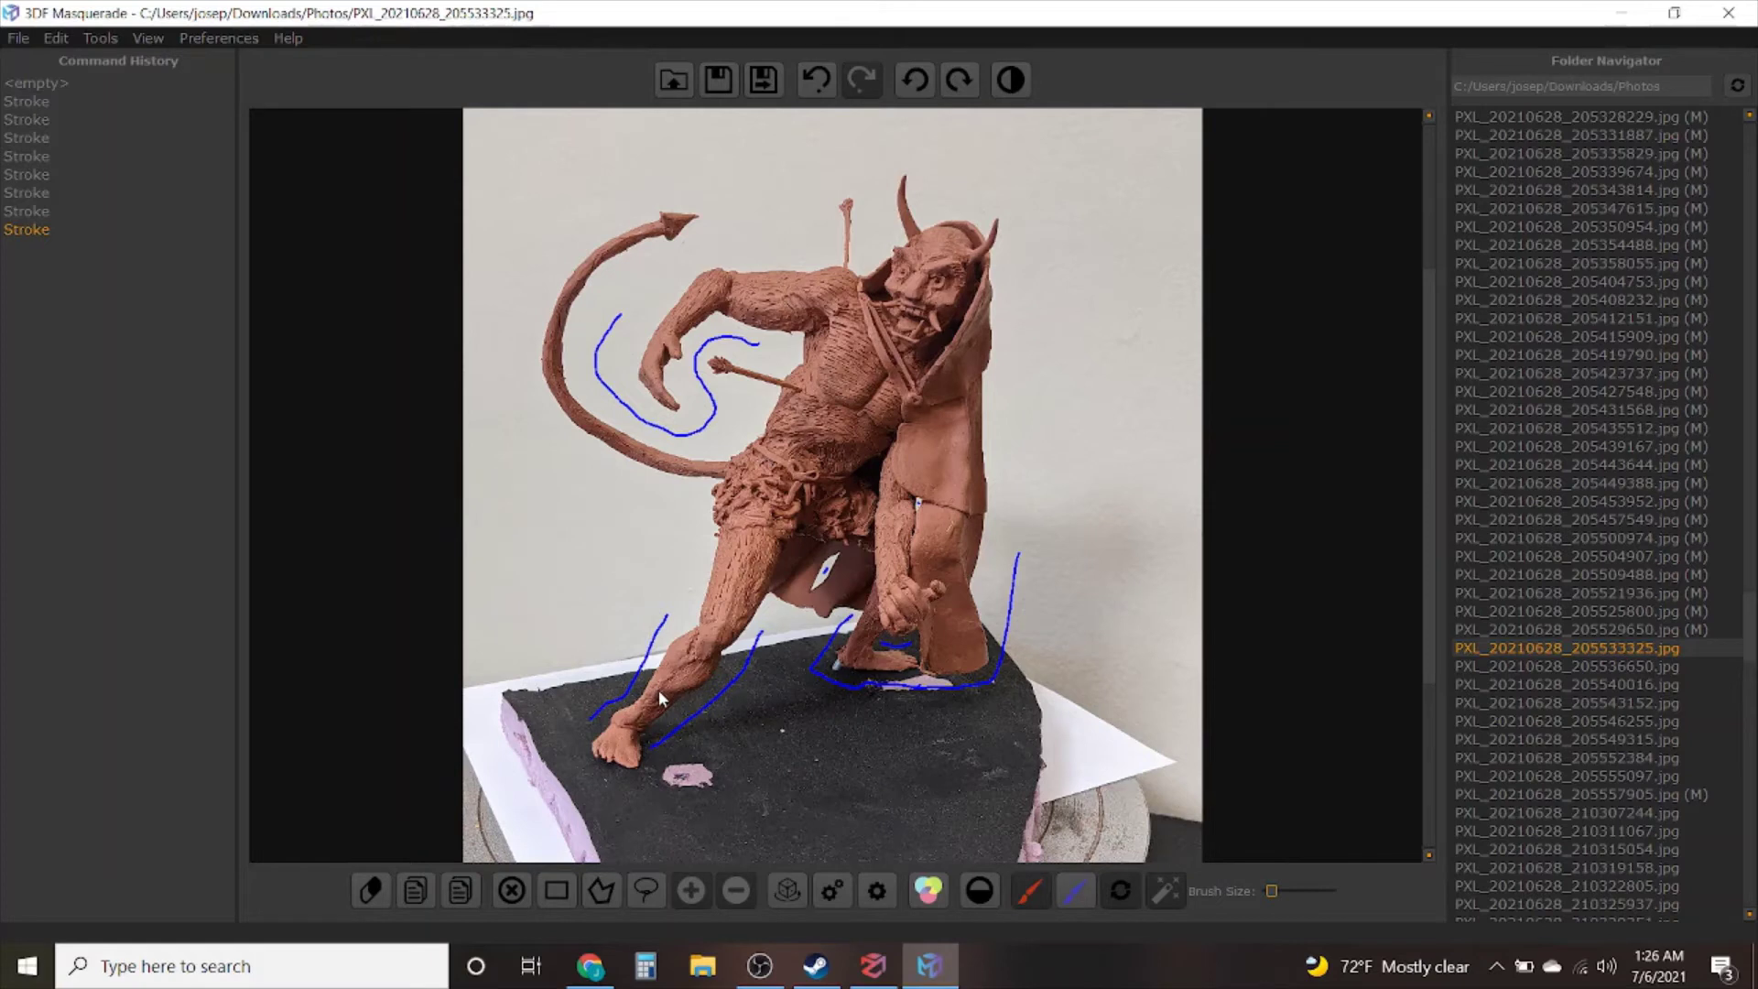
drag(657, 691, 726, 604)
drag(940, 263, 947, 240)
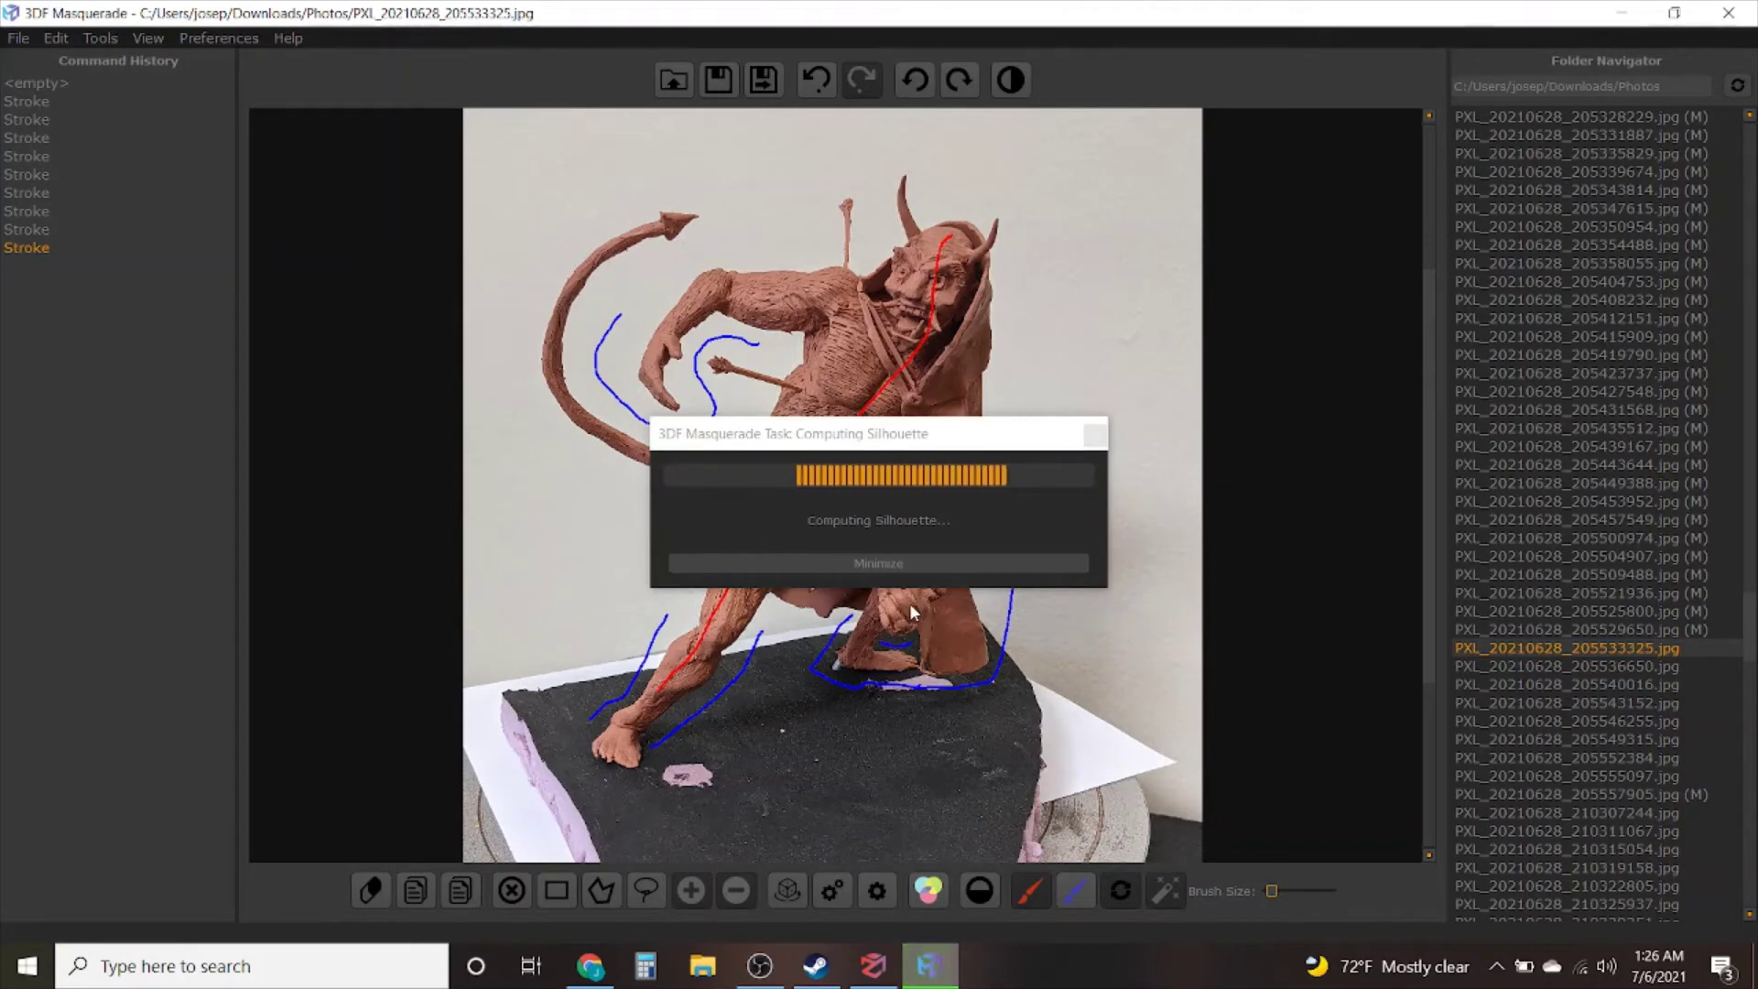
Add a short foreground stroke on the rear shin beside the fist
scroll(910, 603, up, 6)
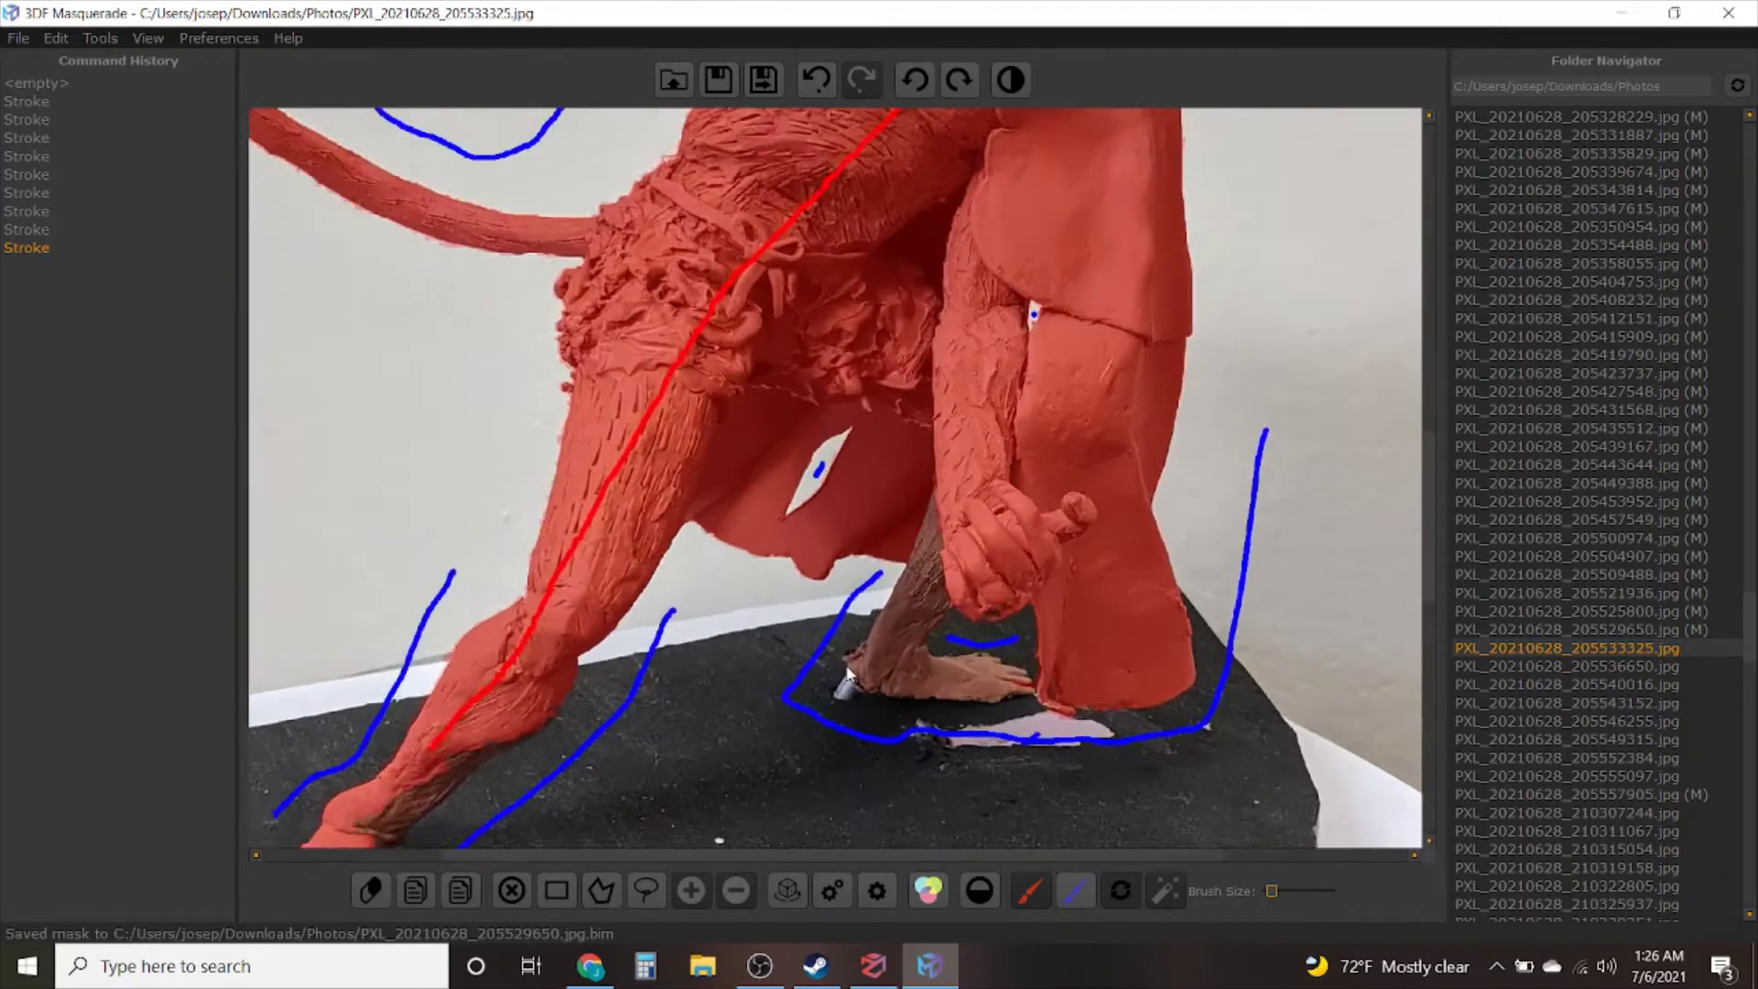
drag(976, 492, 991, 457)
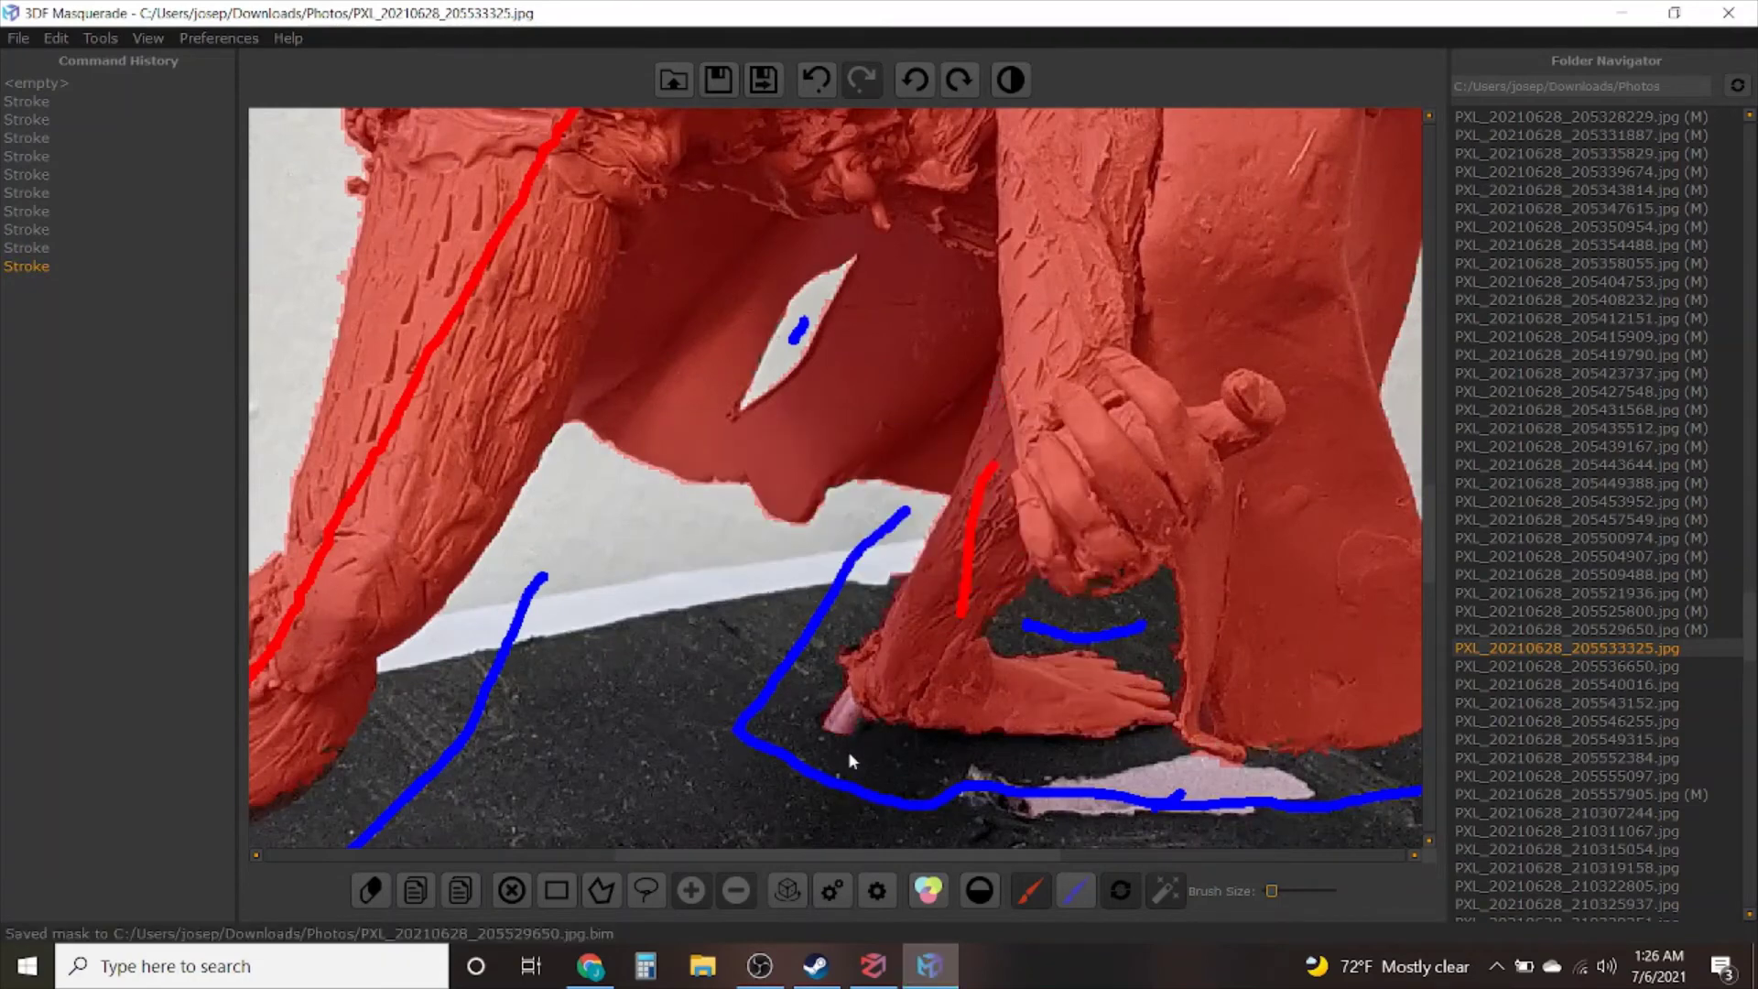
Check the upper body's silhouette and save the mask, advancing to photo PXL_20210628_205536650.jpg
scroll(848, 751, down, 5)
middle_drag(849, 682, 810, 865)
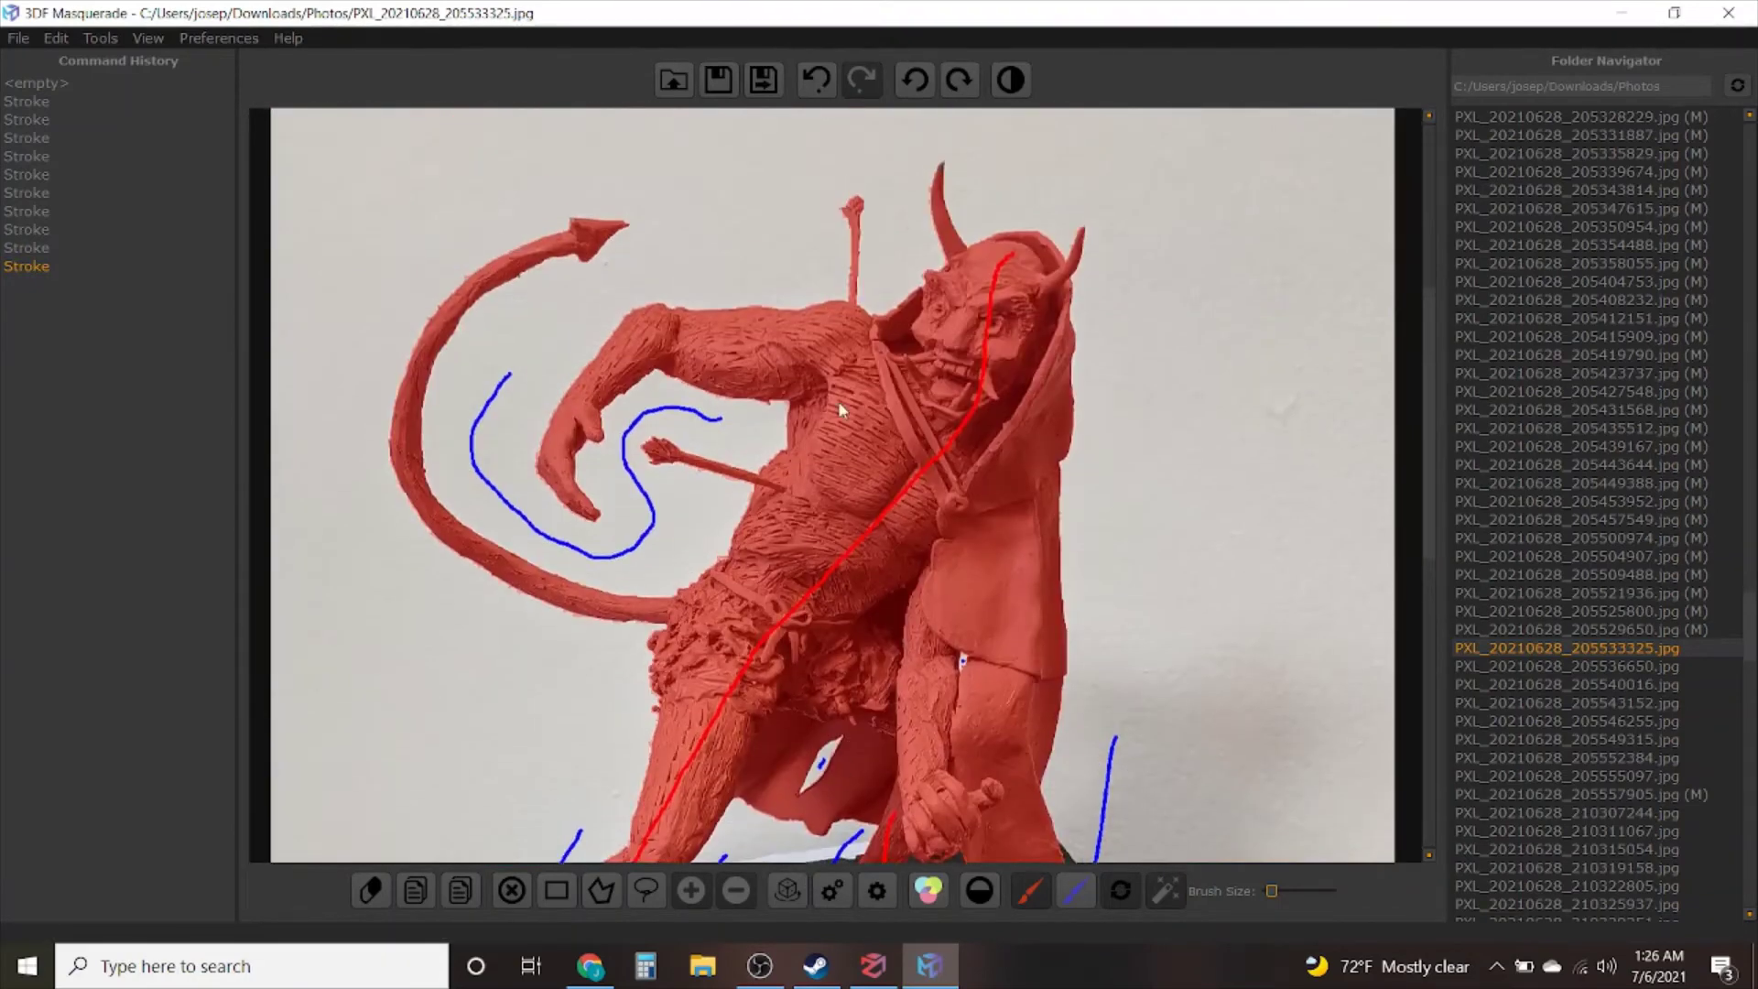
click(762, 79)
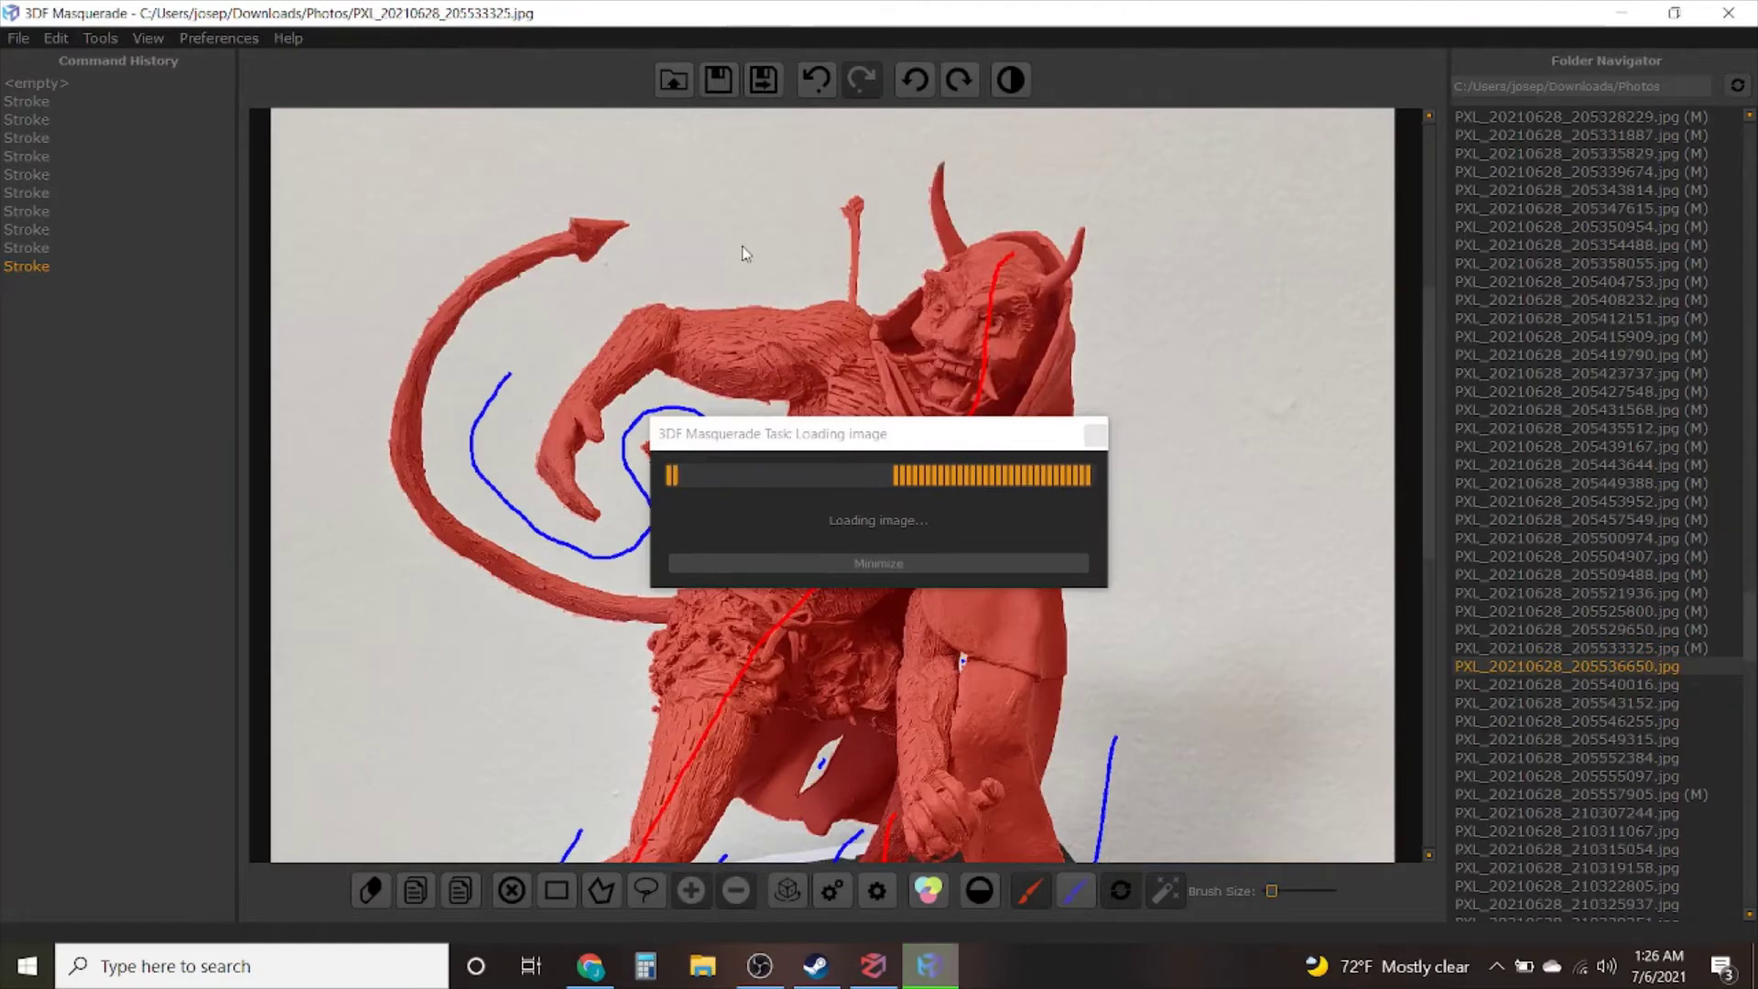
scroll(856, 572, up, 5)
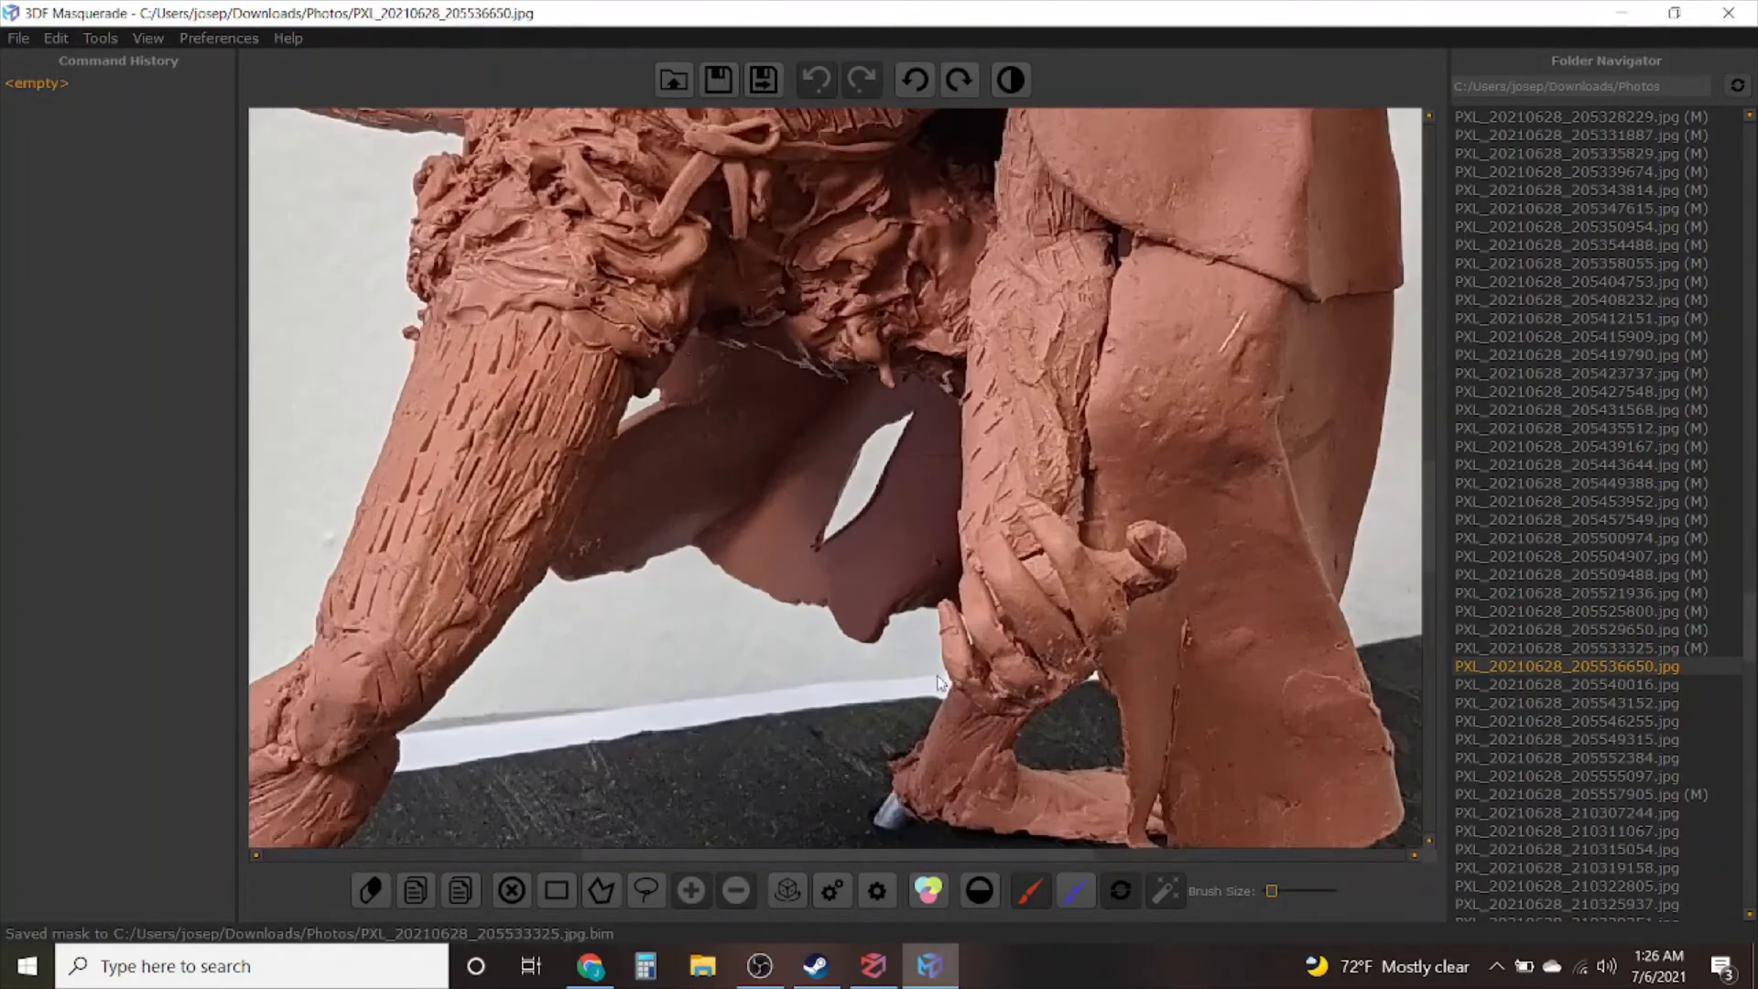
Mark the slit in the cape and the small gap beside the front thigh with short background strokes
scroll(895, 526, up, 5)
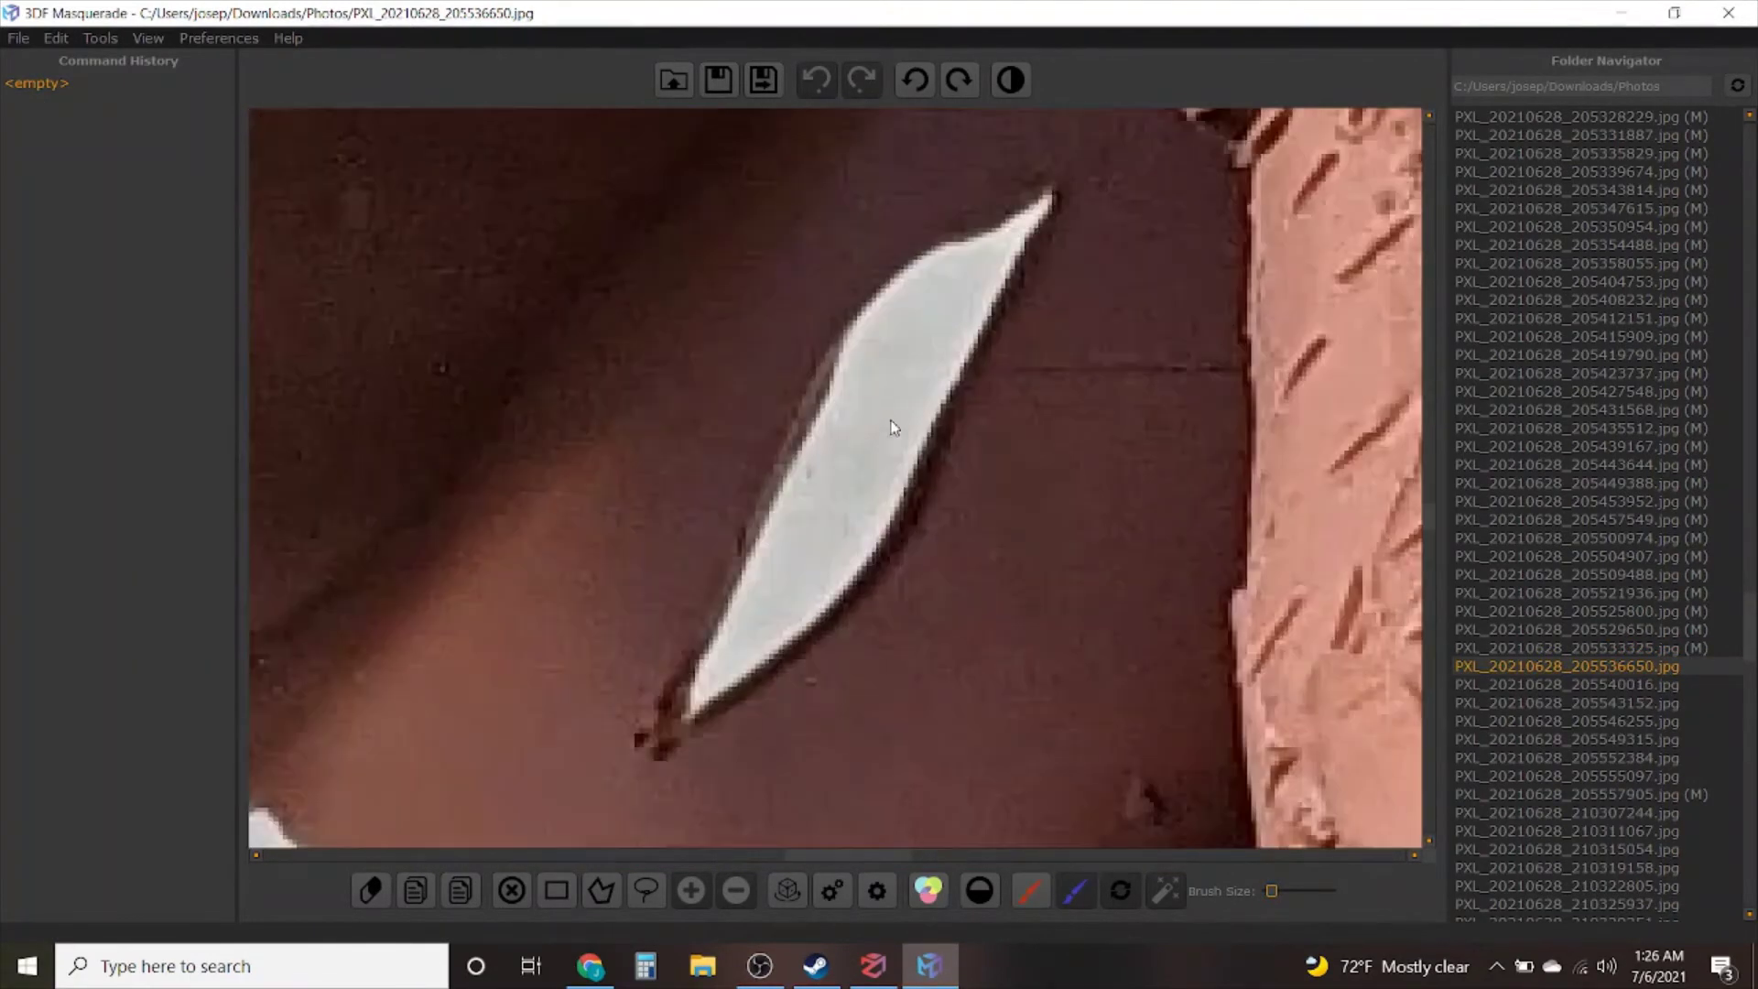
drag(895, 386, 824, 494)
scroll(811, 498, down, 5)
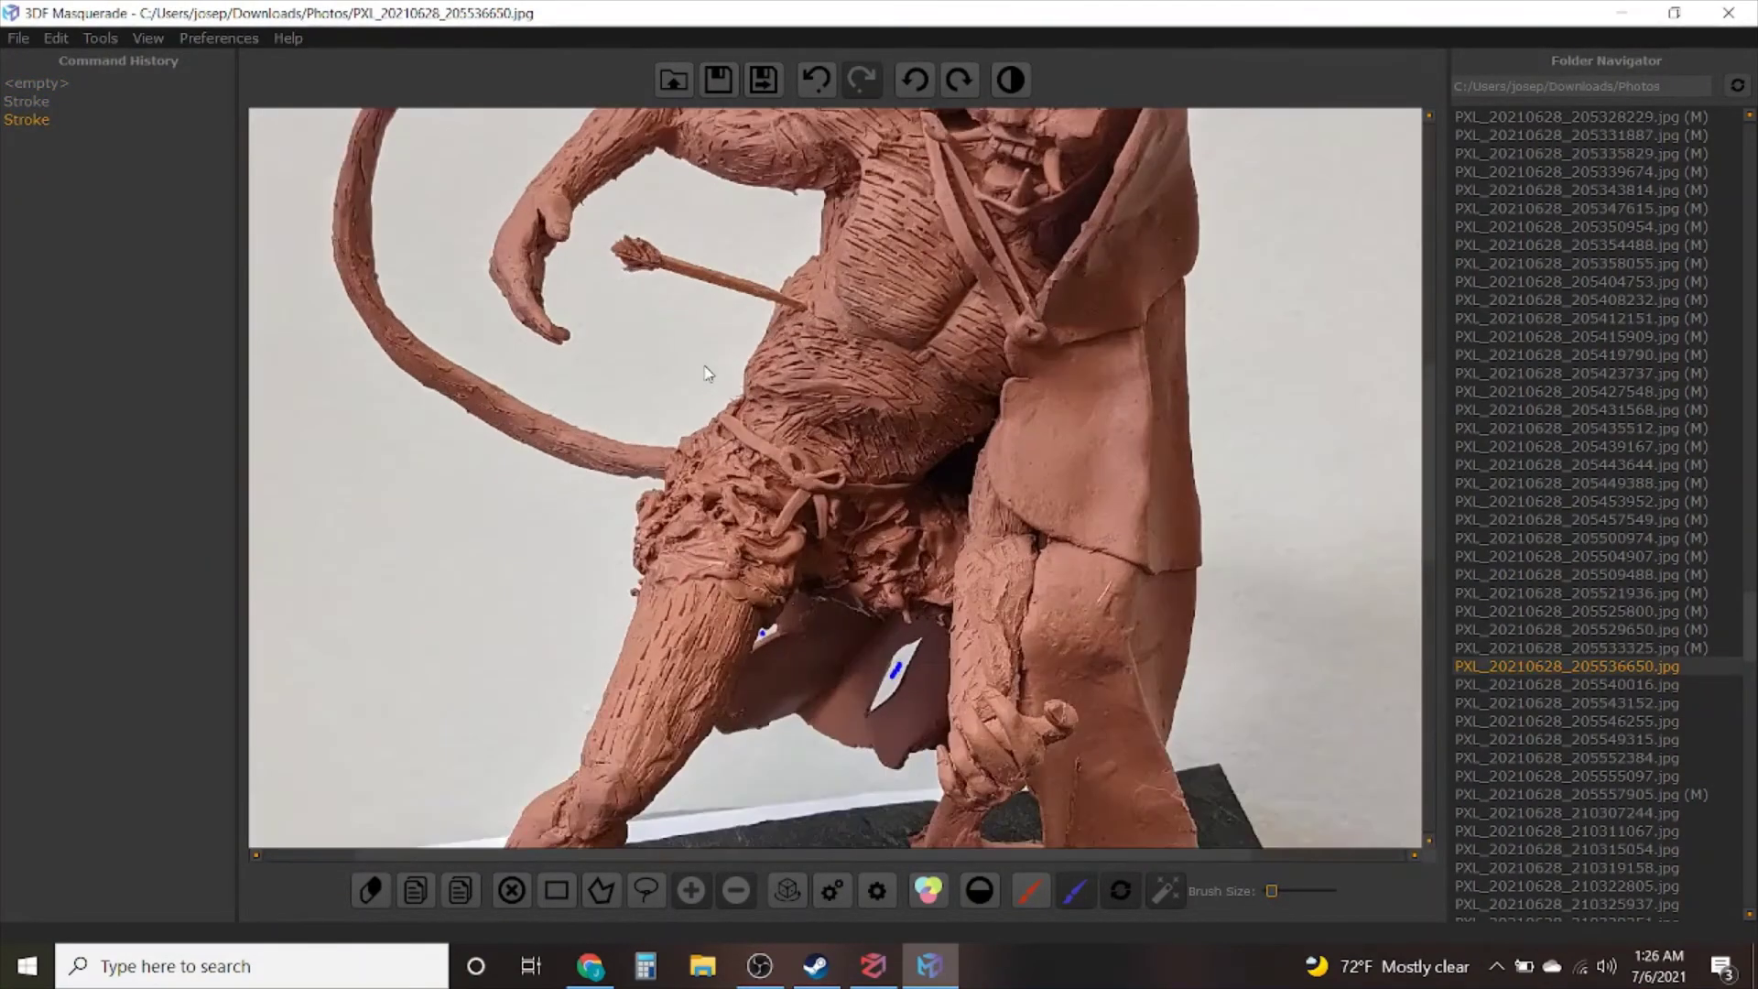
Draw a background stroke around the outside of the hanging hand and a short one between the arm and the arrow
drag(463, 190, 483, 285)
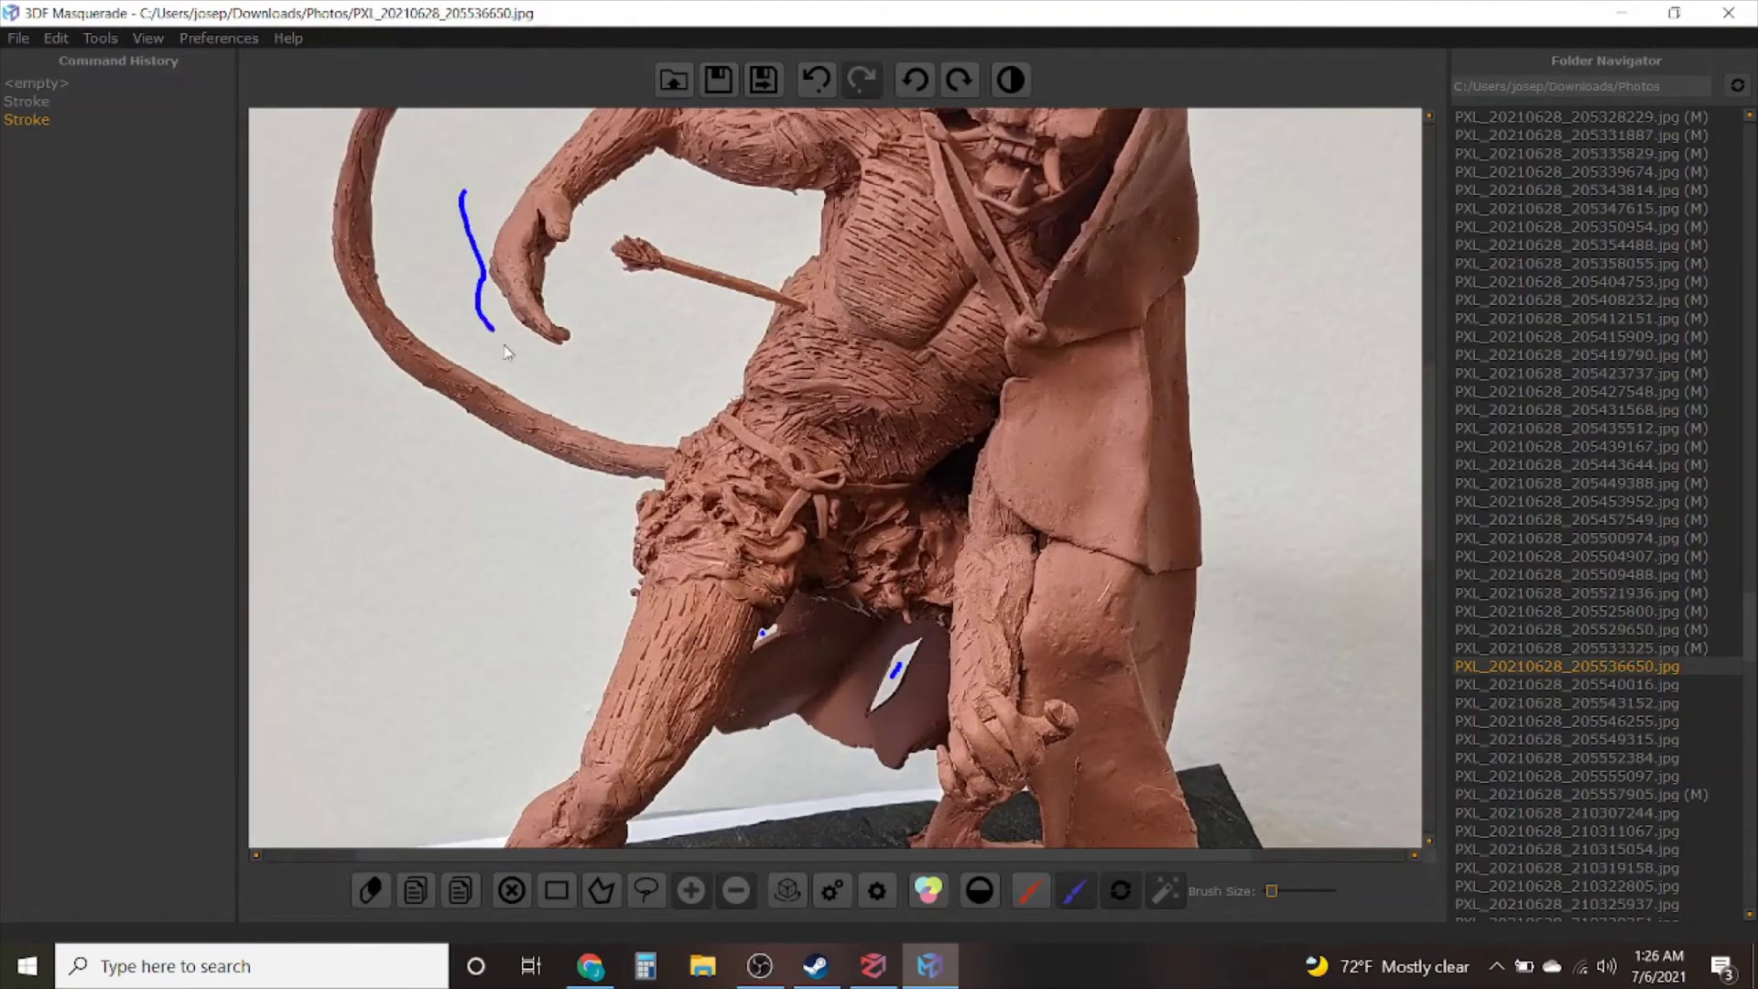
drag(601, 385, 618, 343)
drag(754, 226, 649, 212)
Draw a continuous background stroke around the front leg and foot, beneath the rear foot, and up the cape's outer side
middle_drag(599, 704, 717, 364)
mouse_move(670, 402)
mouse_down()
mouse_move(608, 455)
mouse_move(573, 530)
mouse_up()
drag(450, 661, 509, 757)
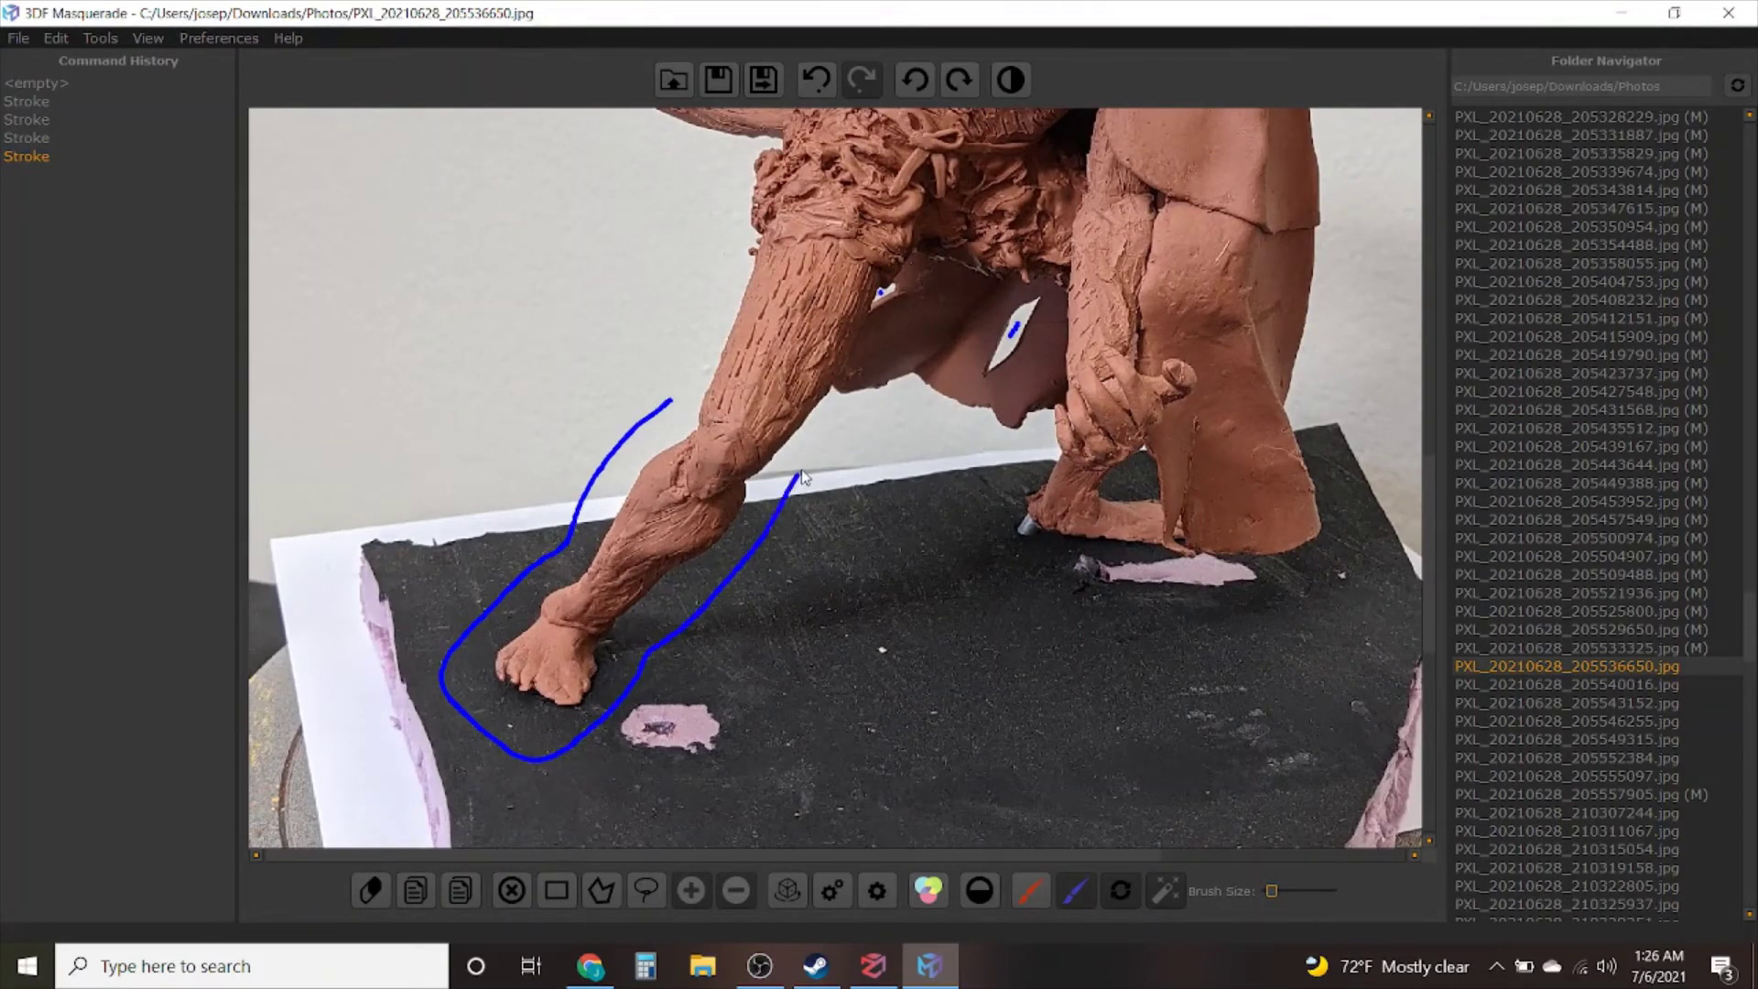
drag(802, 476, 867, 433)
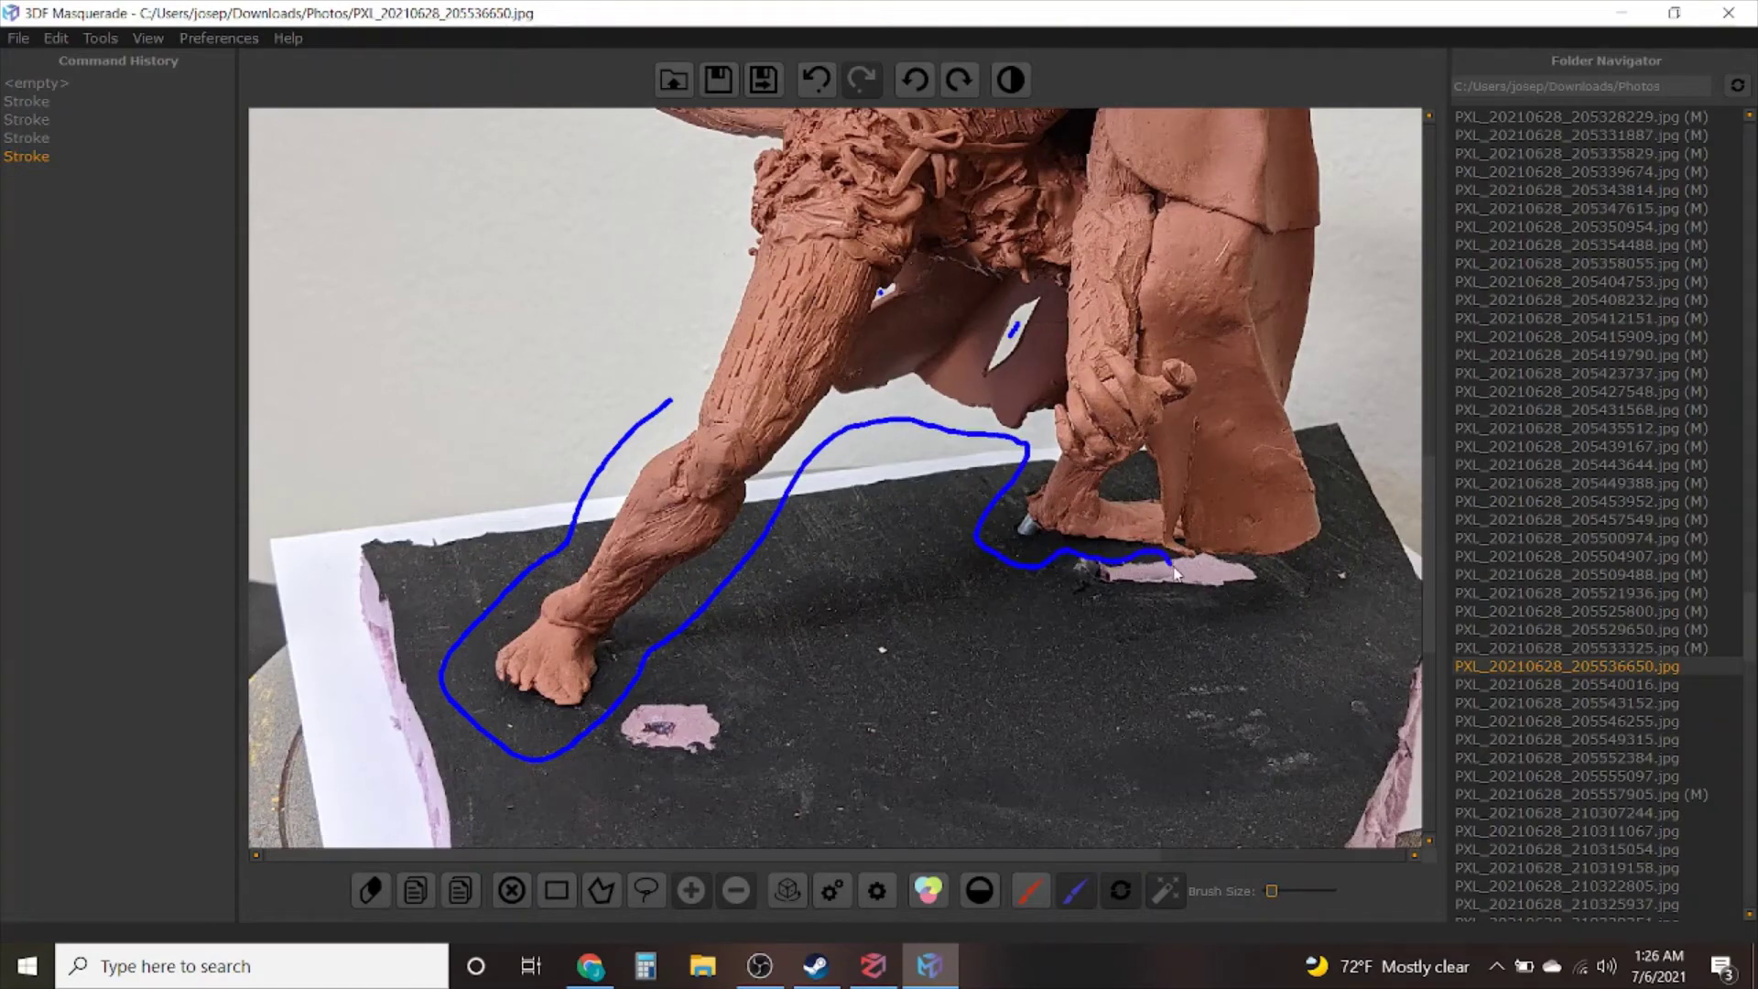
drag(1176, 574, 1246, 577)
drag(1356, 396, 1396, 194)
Mark the gap between the rear shin, fist and cape with background strokes
scroll(1100, 502, up, 5)
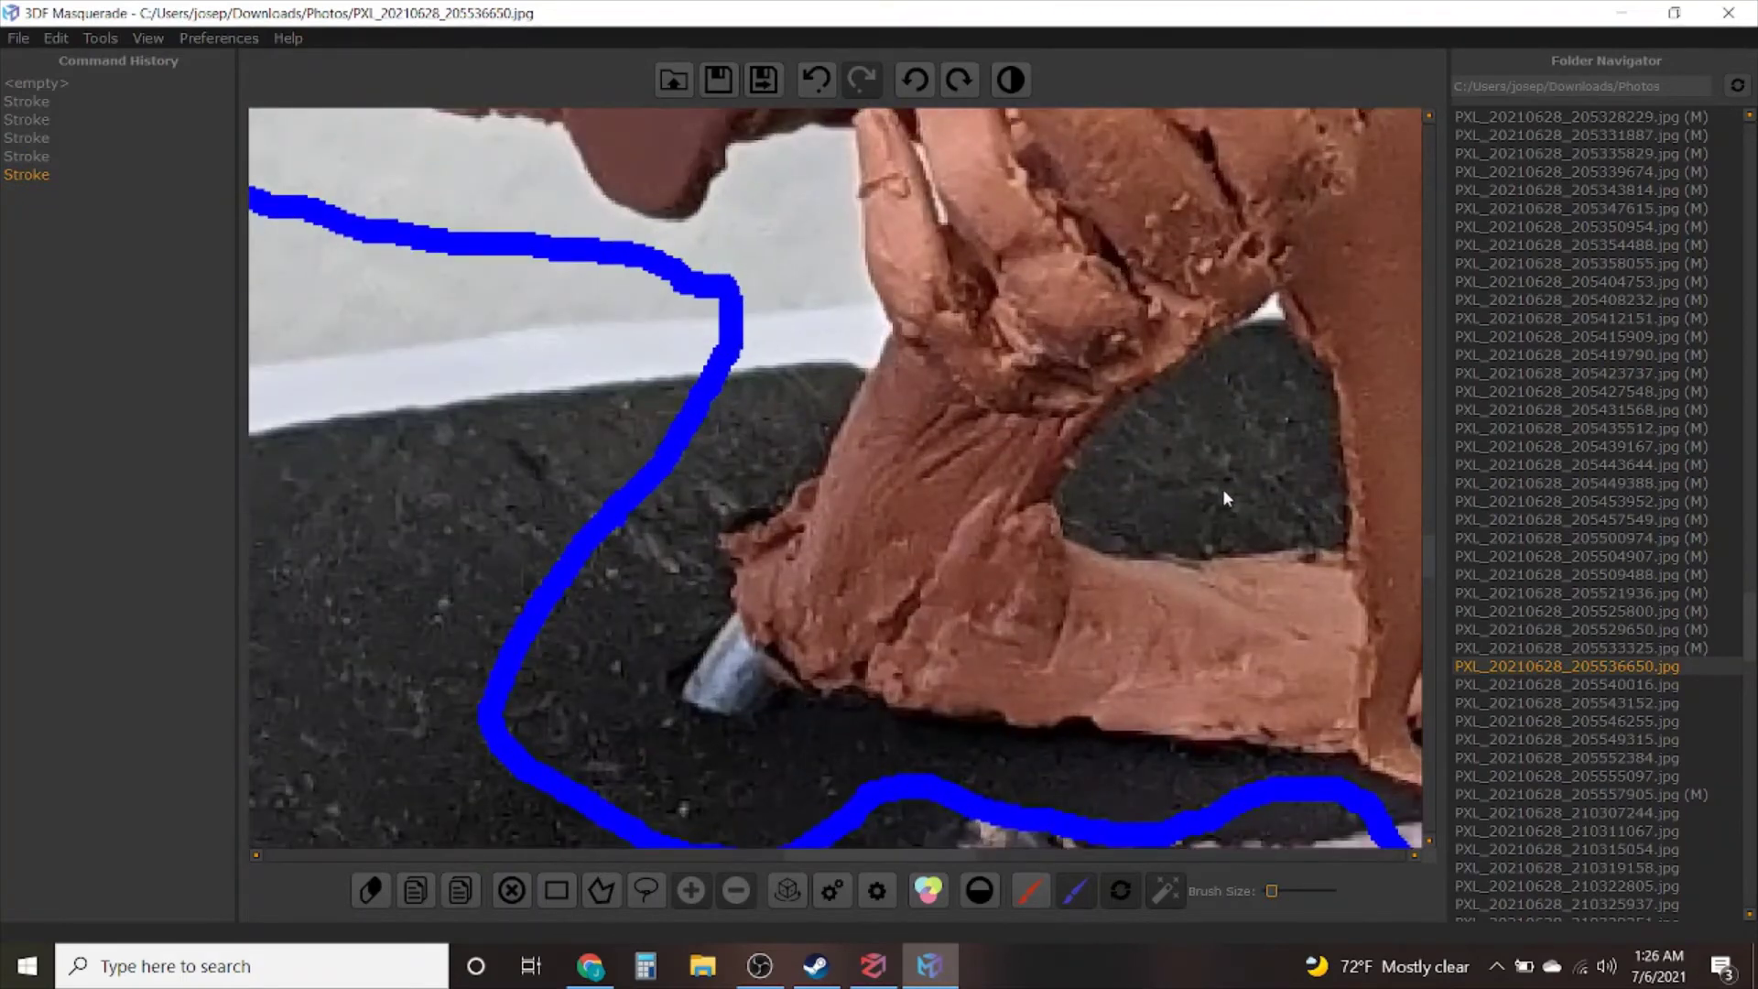
drag(1224, 500, 1281, 321)
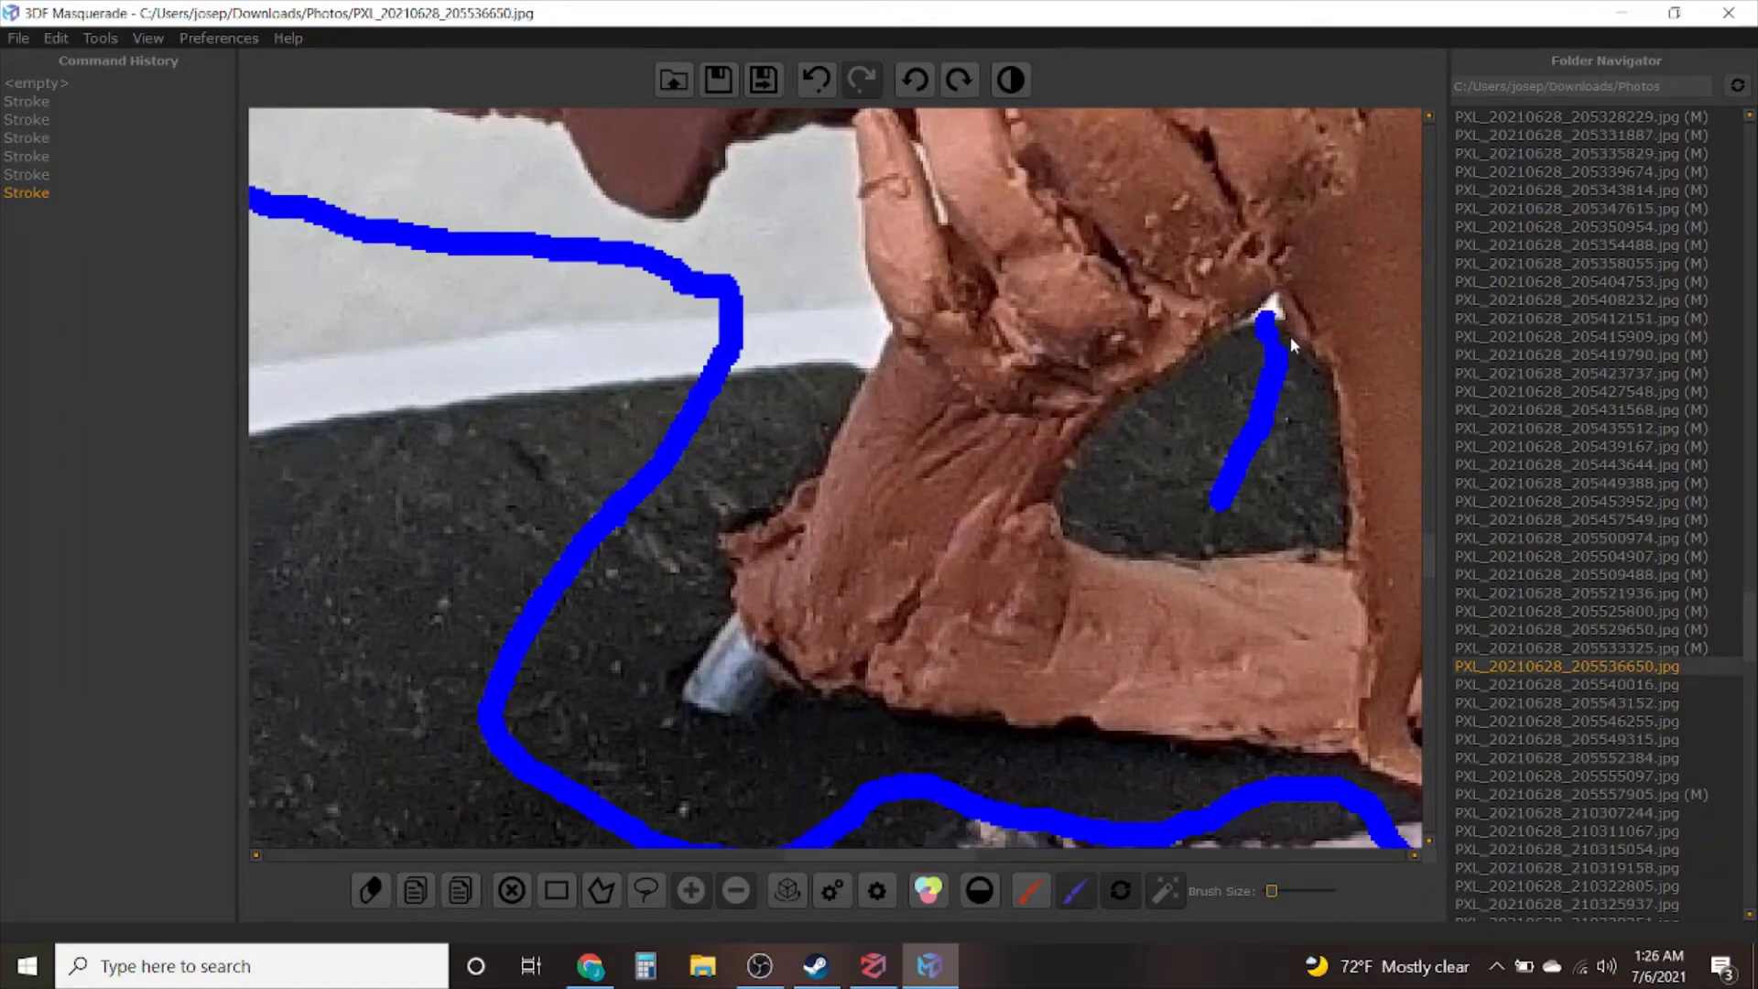
click(1289, 337)
scroll(1190, 366, down, 8)
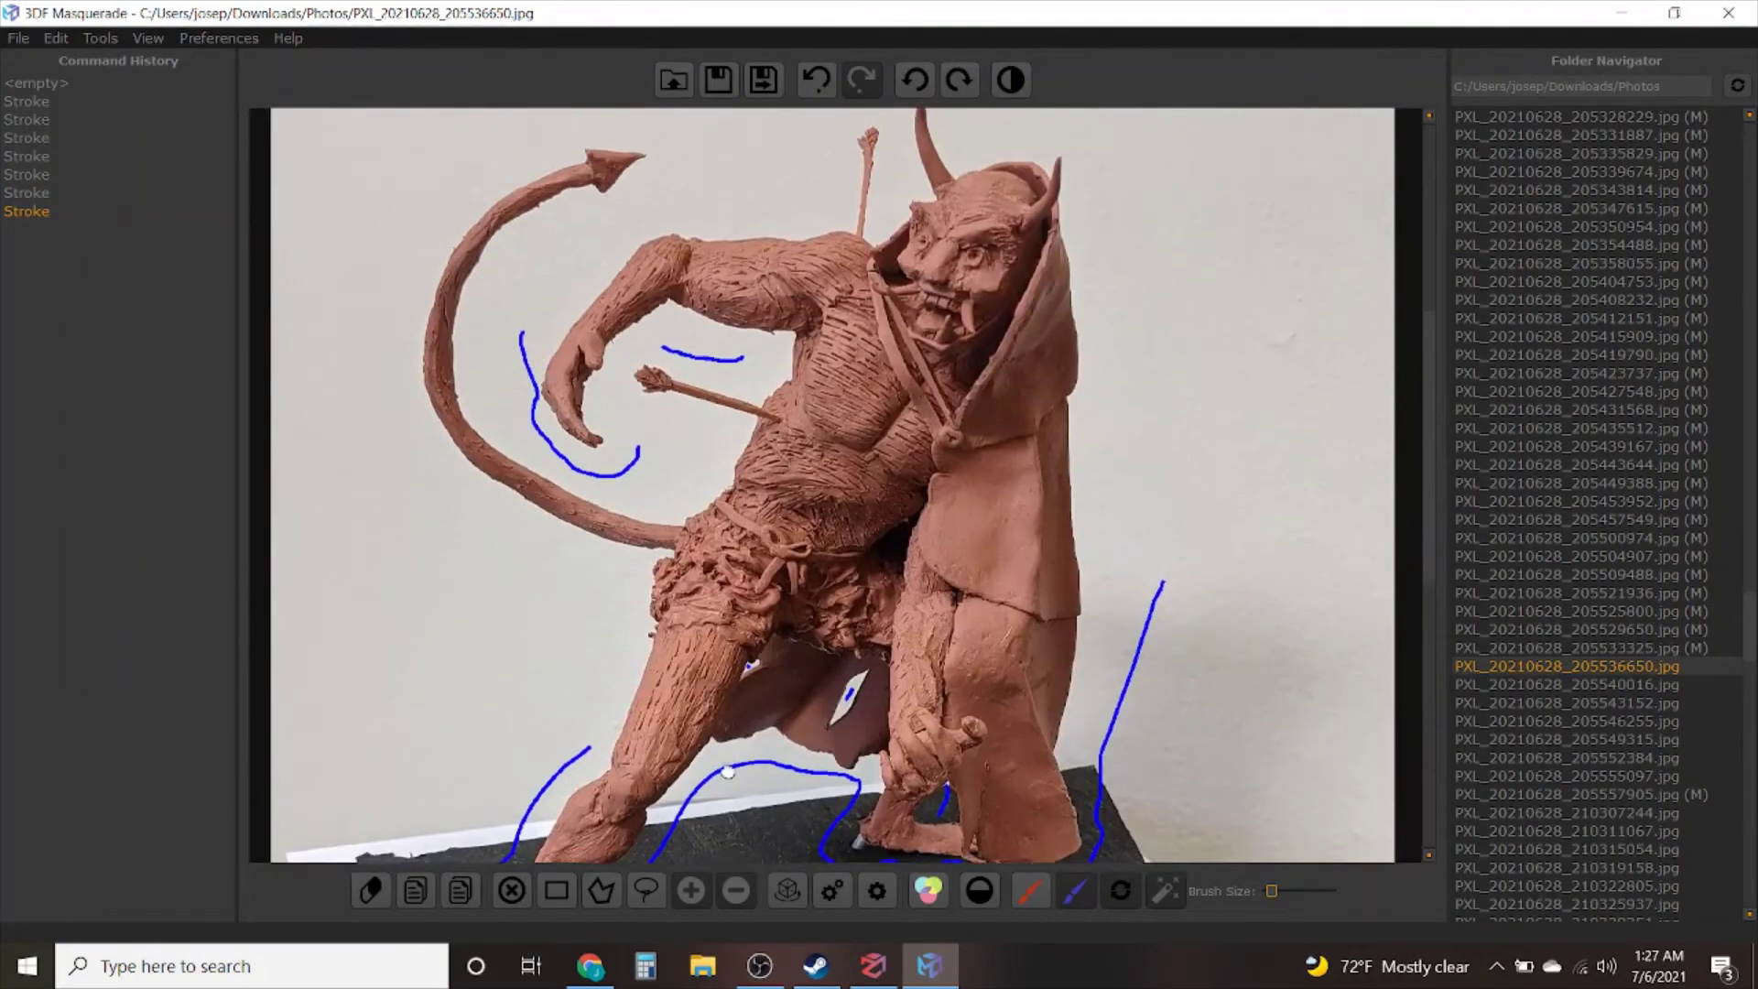
Draw a foreground stroke from the rear shin up to the head and back down through the torso to the front thigh
scroll(522, 410, up, 6)
scroll(524, 410, down, 6)
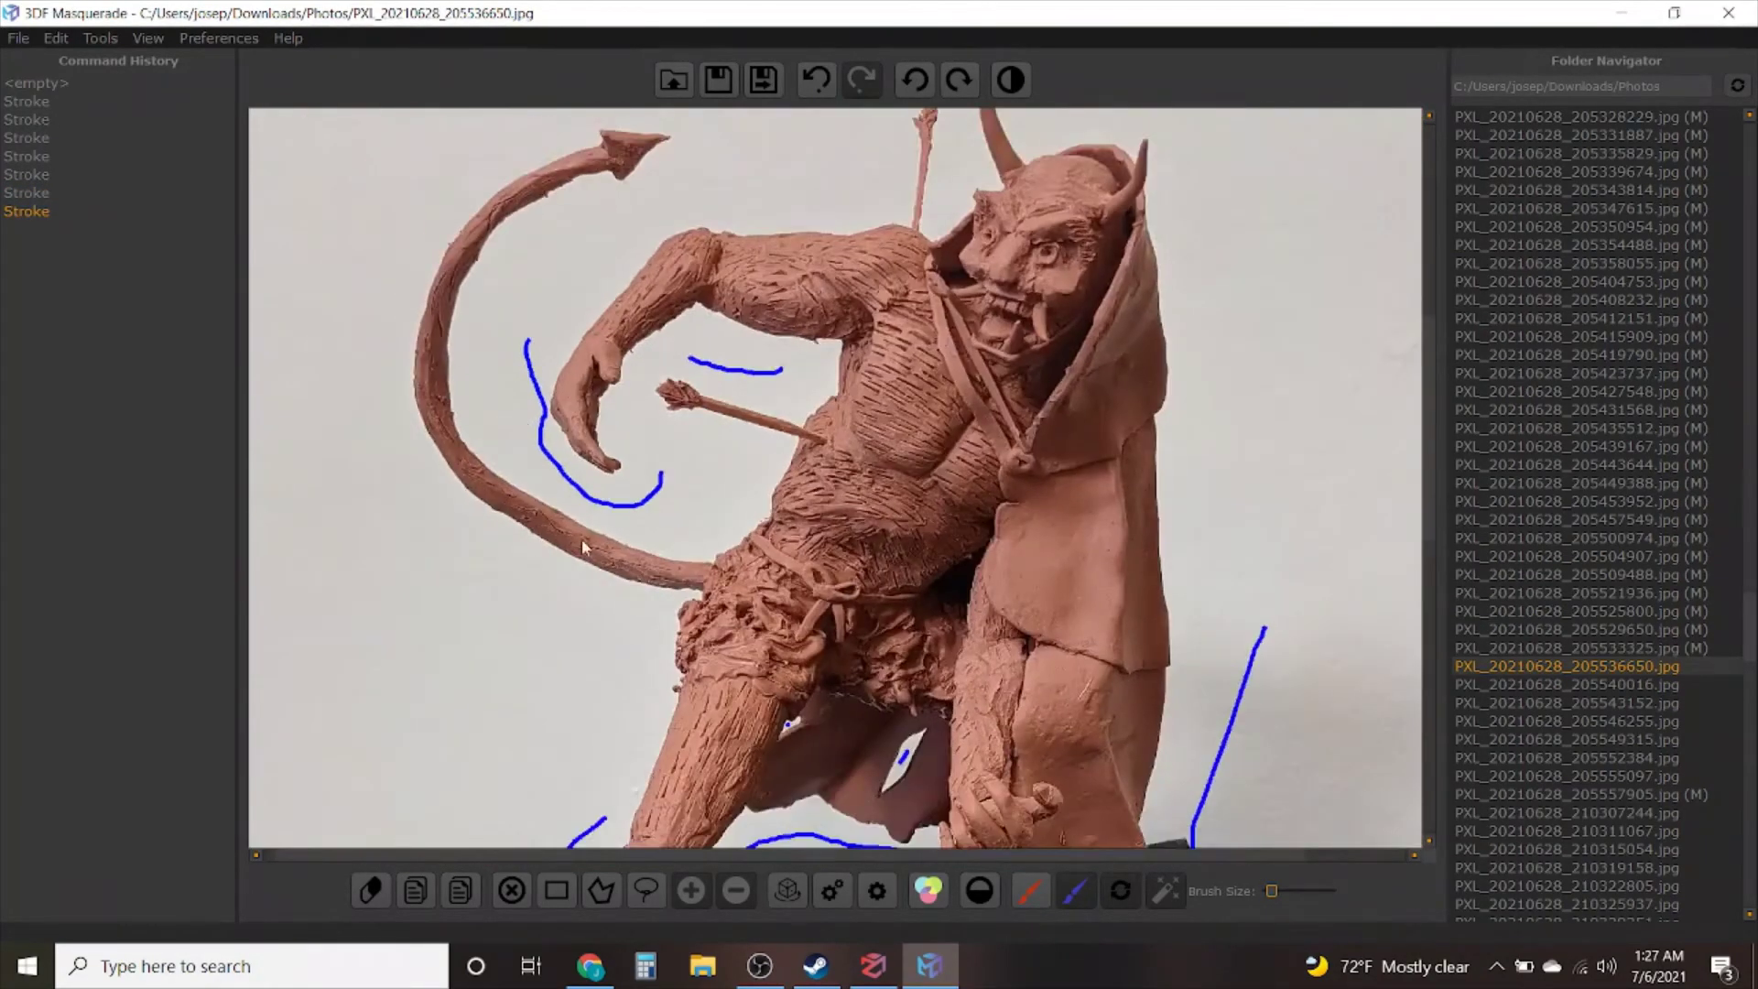
scroll(762, 509, up, 5)
click(1074, 891)
scroll(892, 229, down, 2)
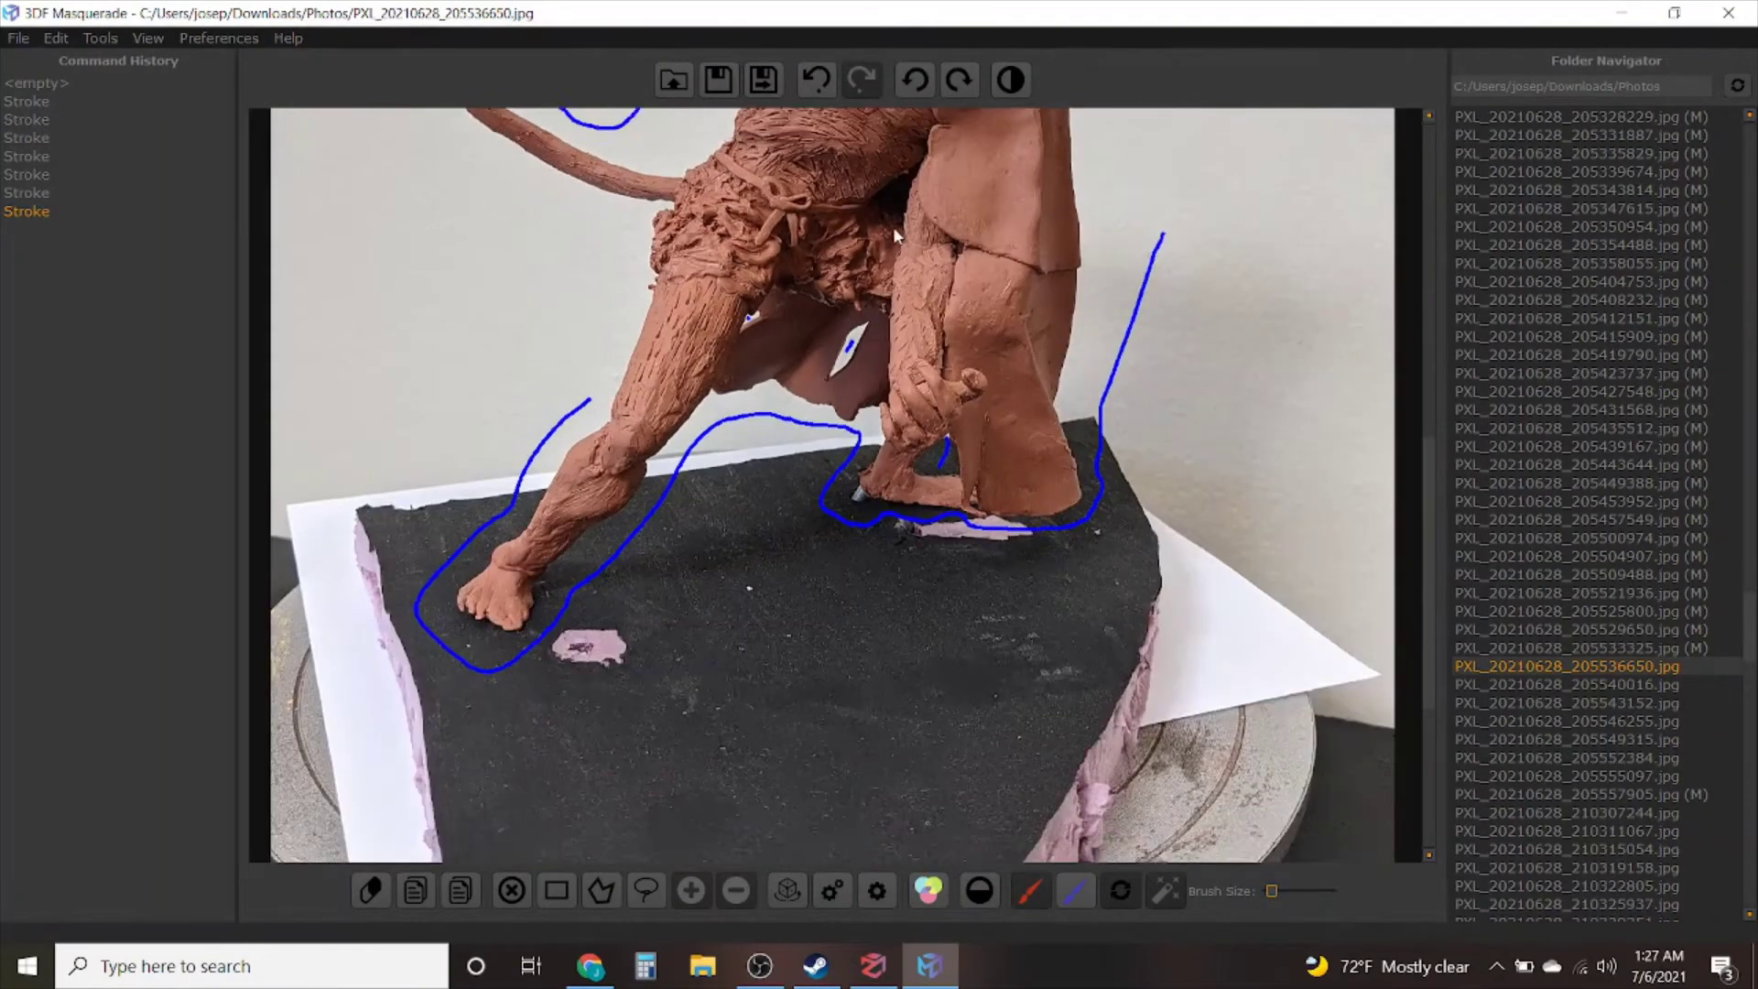
drag(893, 227, 895, 635)
scroll(860, 325, down, 1)
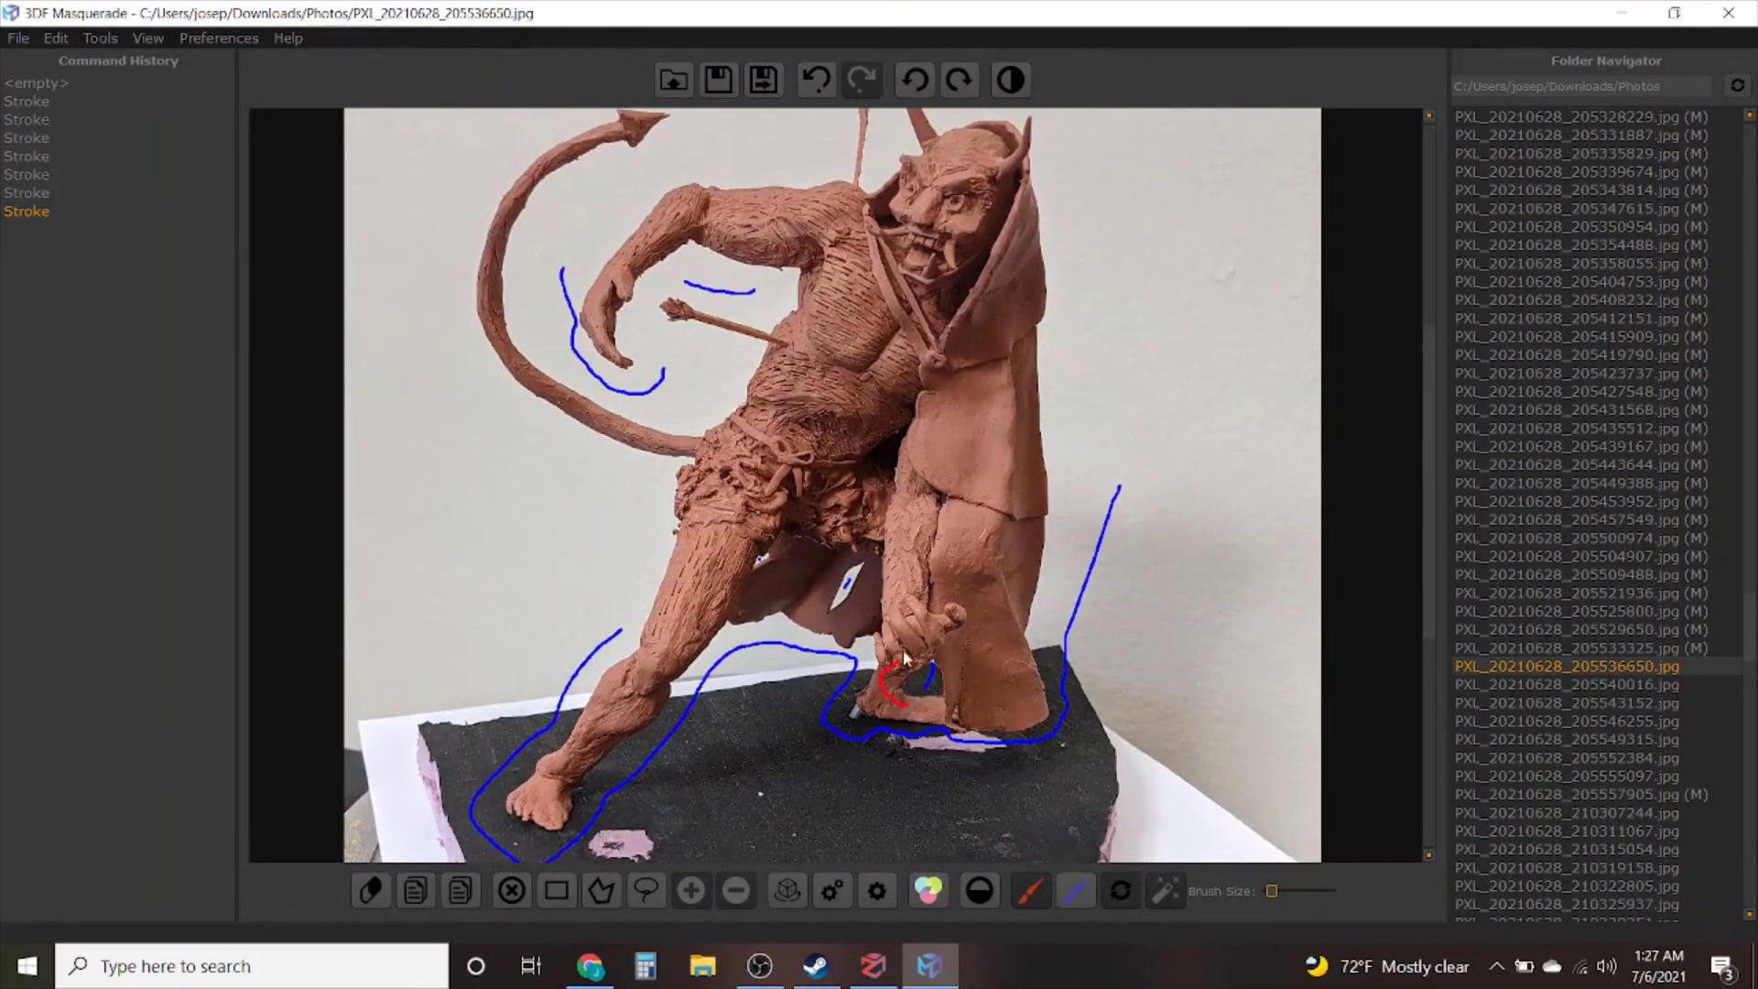
mouse_move(960, 340)
mouse_down()
mouse_move(989, 183)
mouse_move(796, 398)
mouse_up()
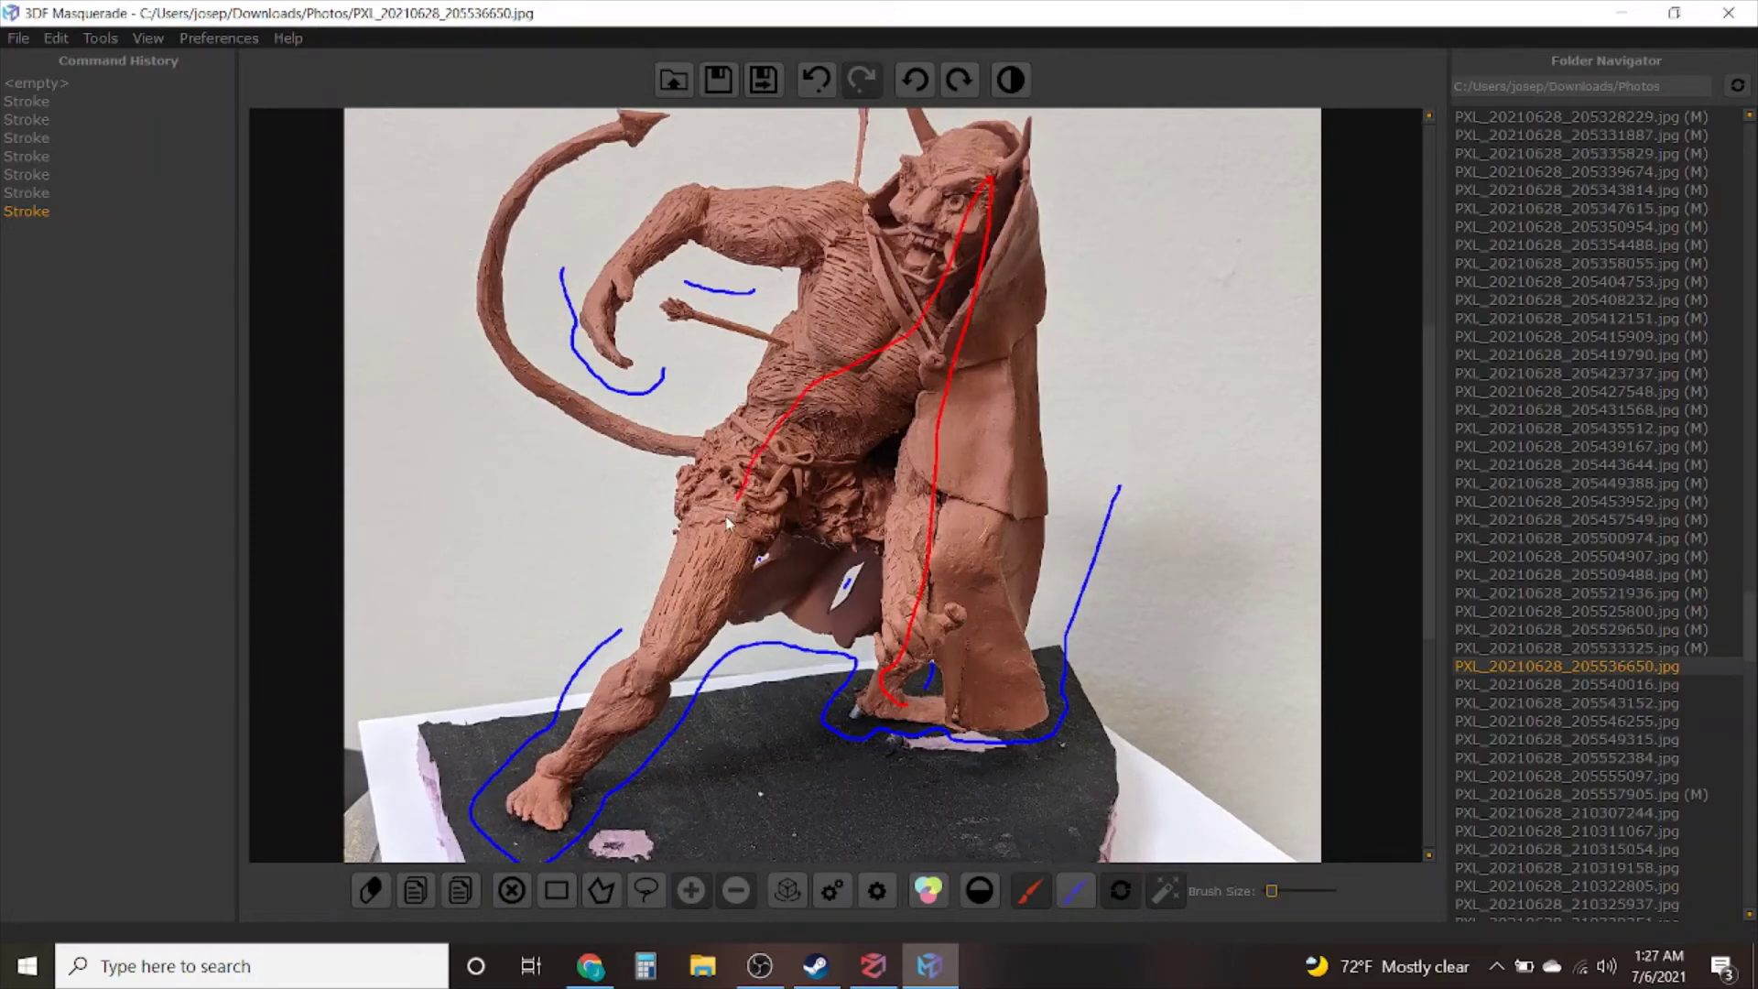
drag(728, 522, 683, 623)
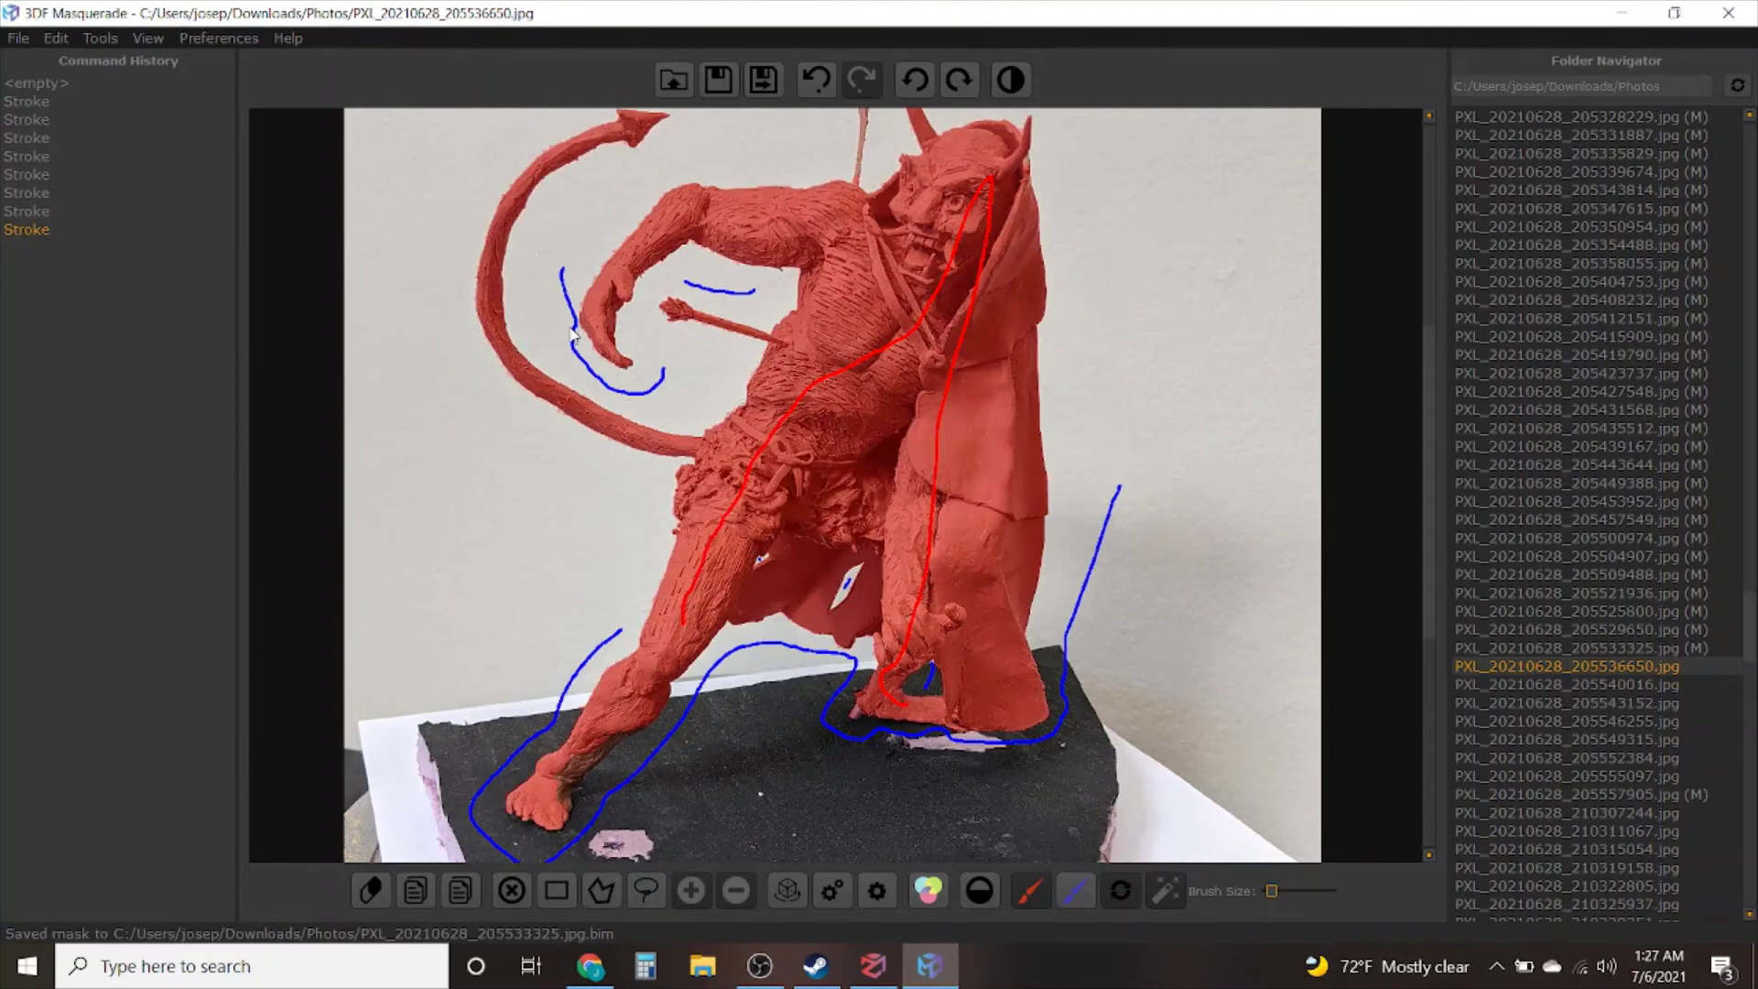
Check the whole silhouette and save the mask, advancing to photo PXL_20210628_205540016.jpg
scroll(569, 361, down, 2)
middle_drag(578, 425, 595, 511)
click(764, 79)
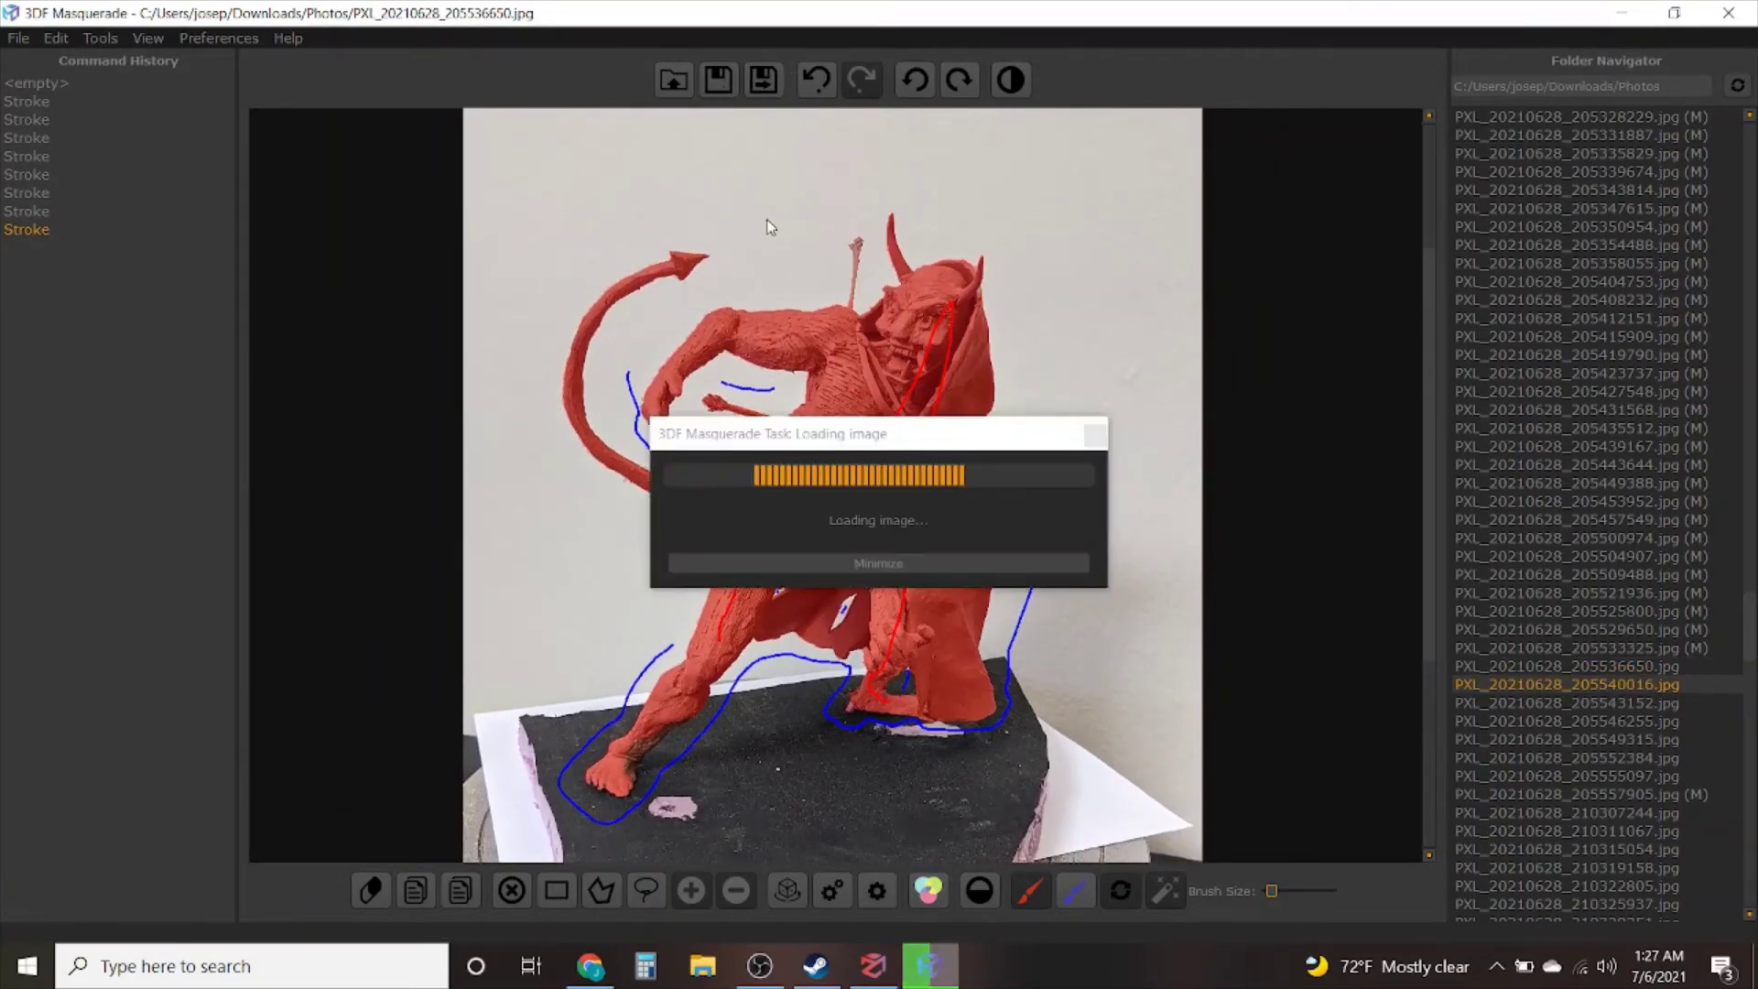
Add short background strokes above and below the arrow and between the hanging hand and the tail
scroll(821, 509, up, 3)
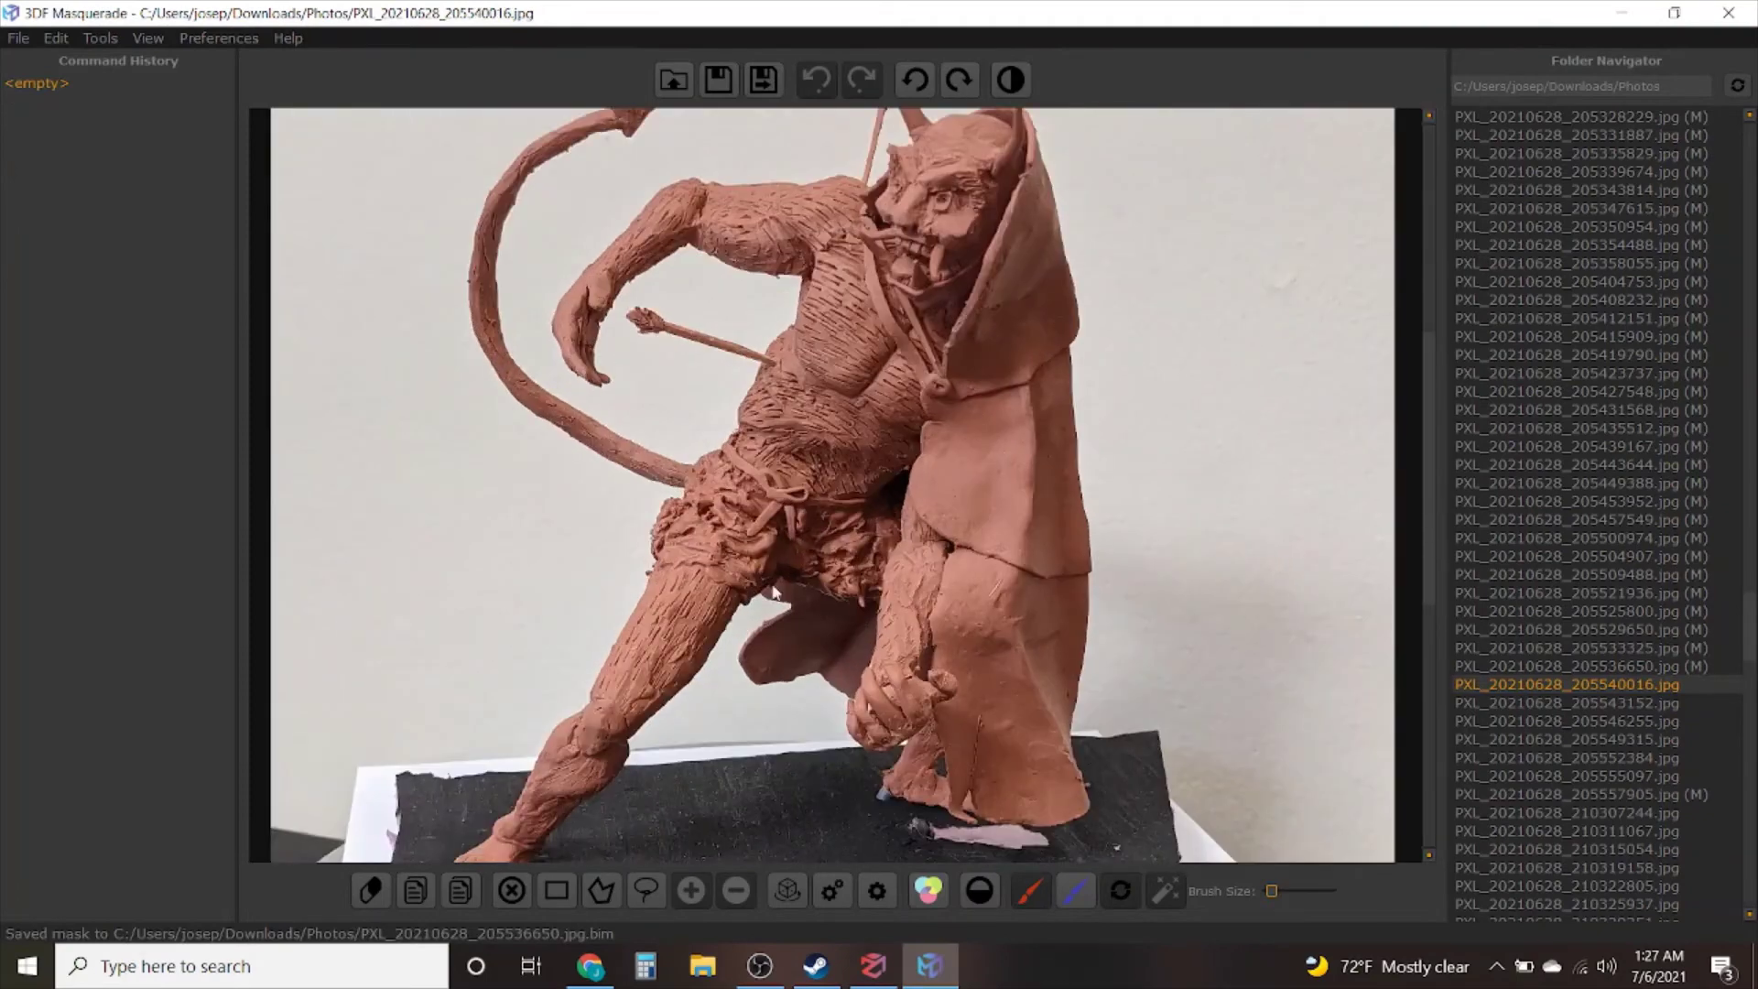
click(1073, 888)
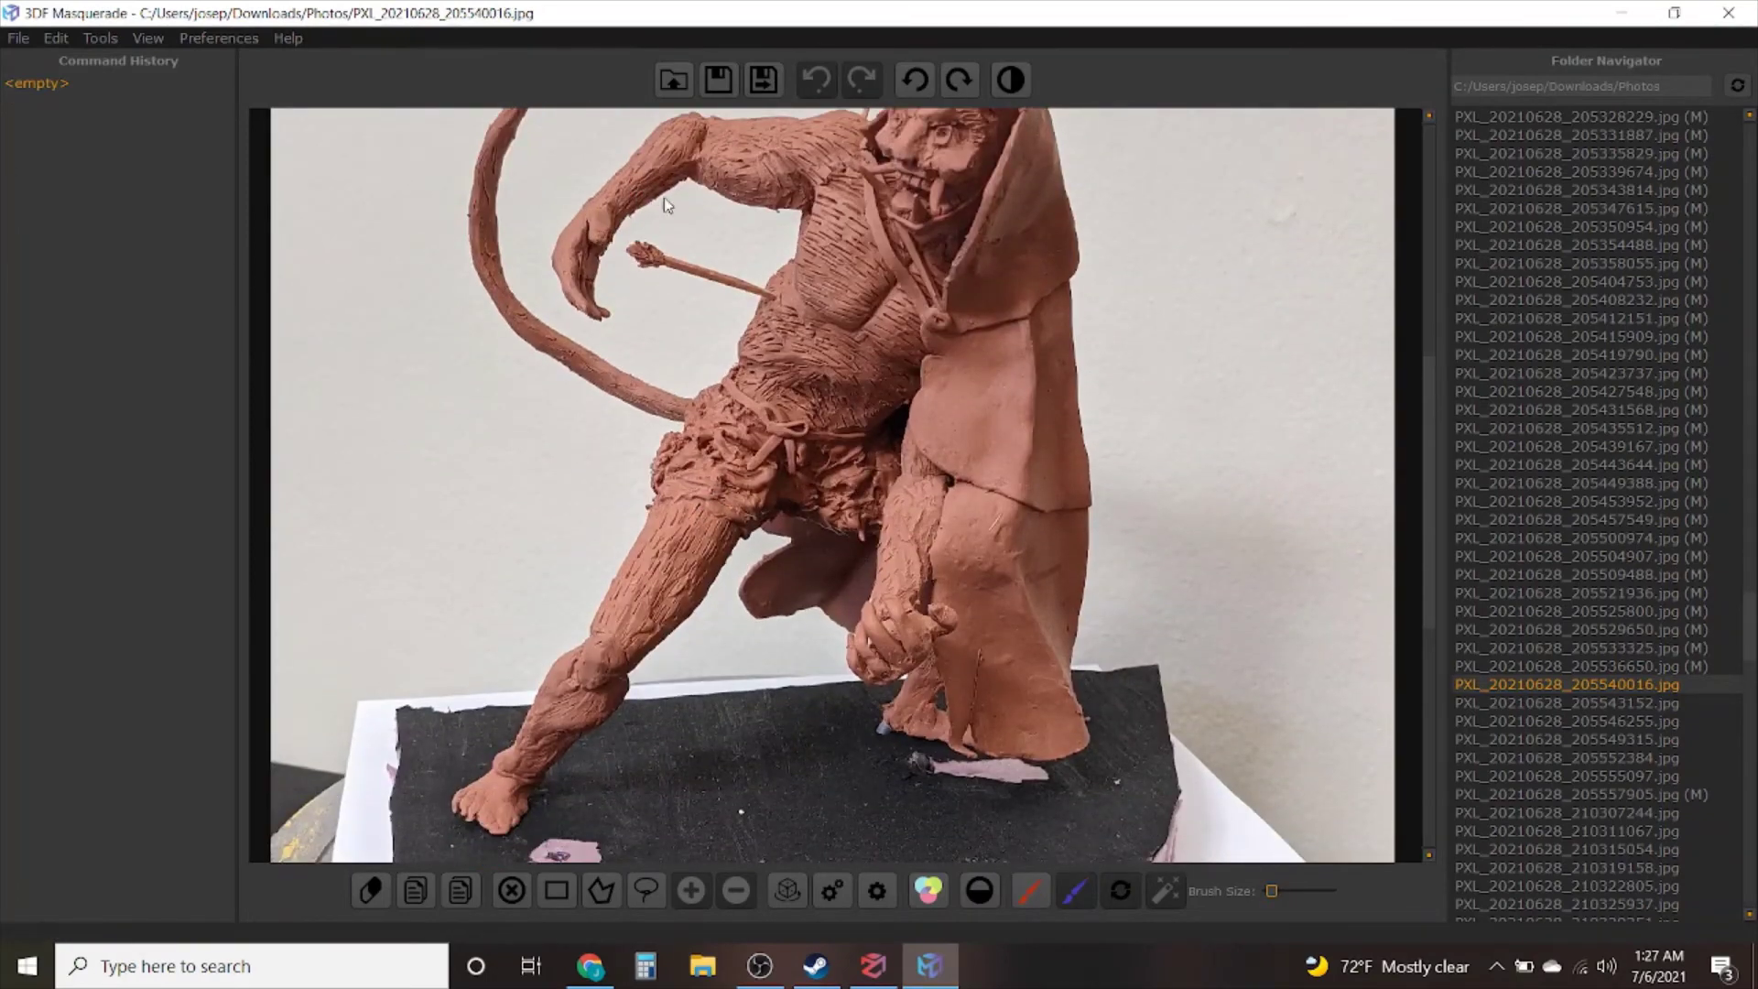
drag(705, 237, 729, 244)
drag(560, 174, 533, 236)
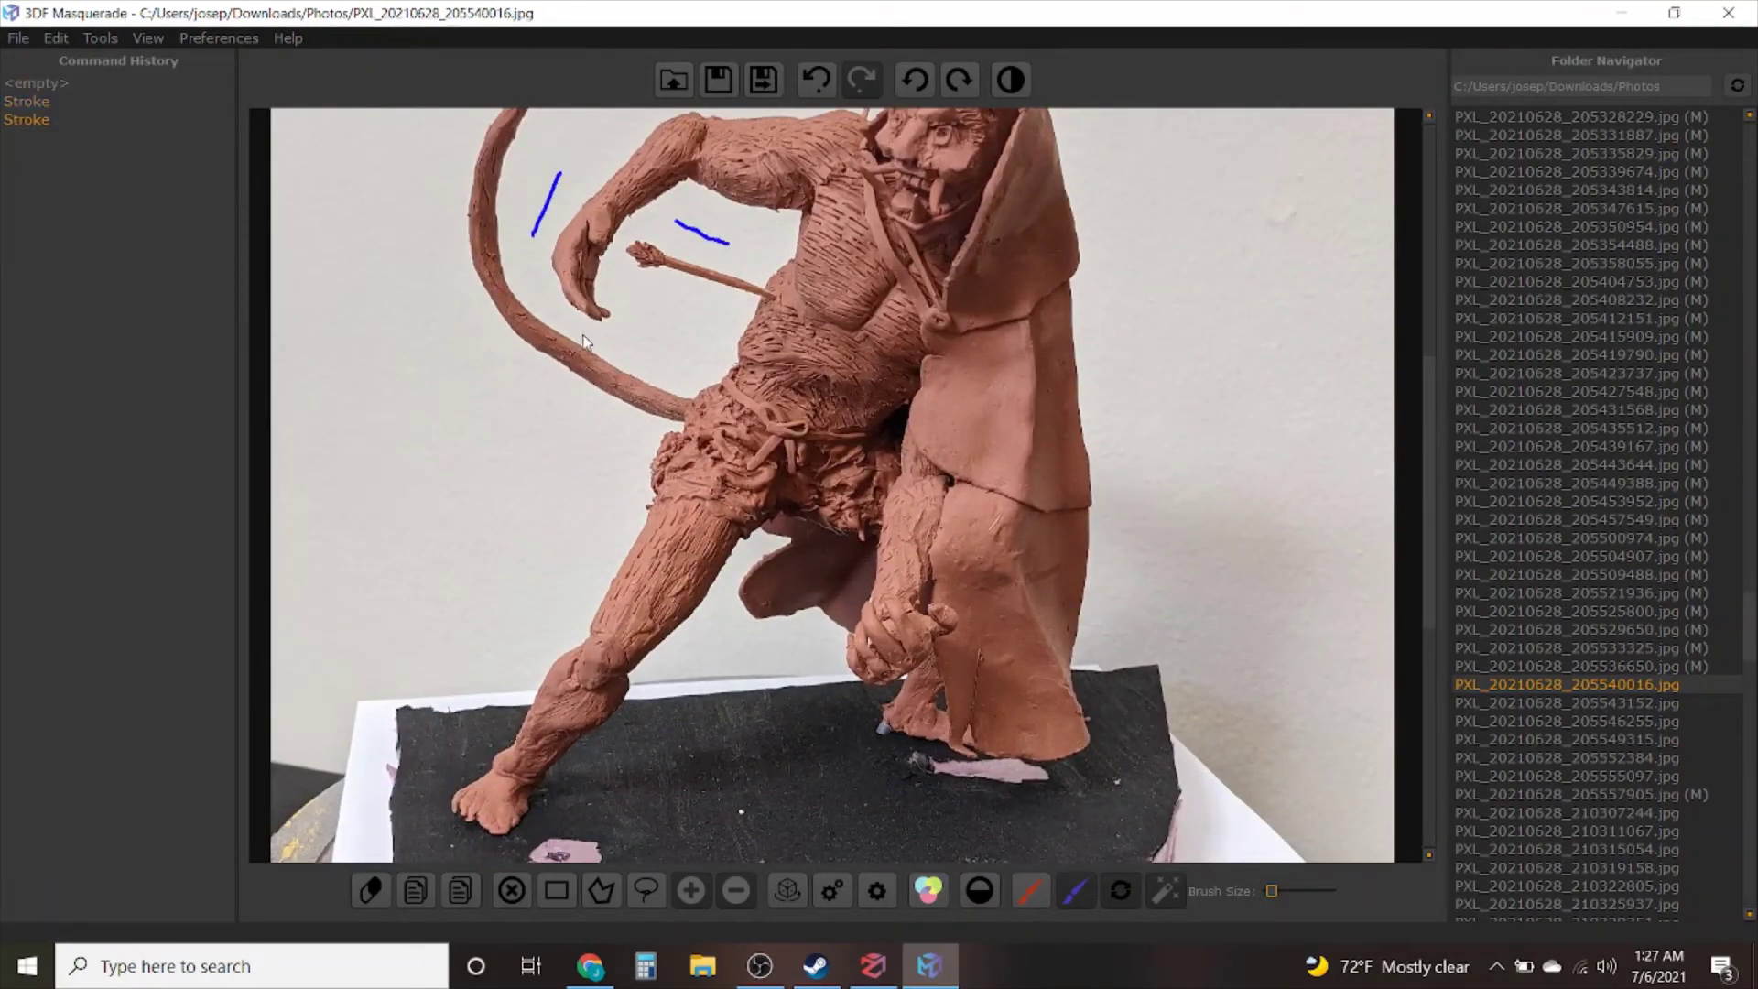
Draw a background stroke around the front leg and foot, and a short one between the thigh and the cape
drag(597, 489, 489, 719)
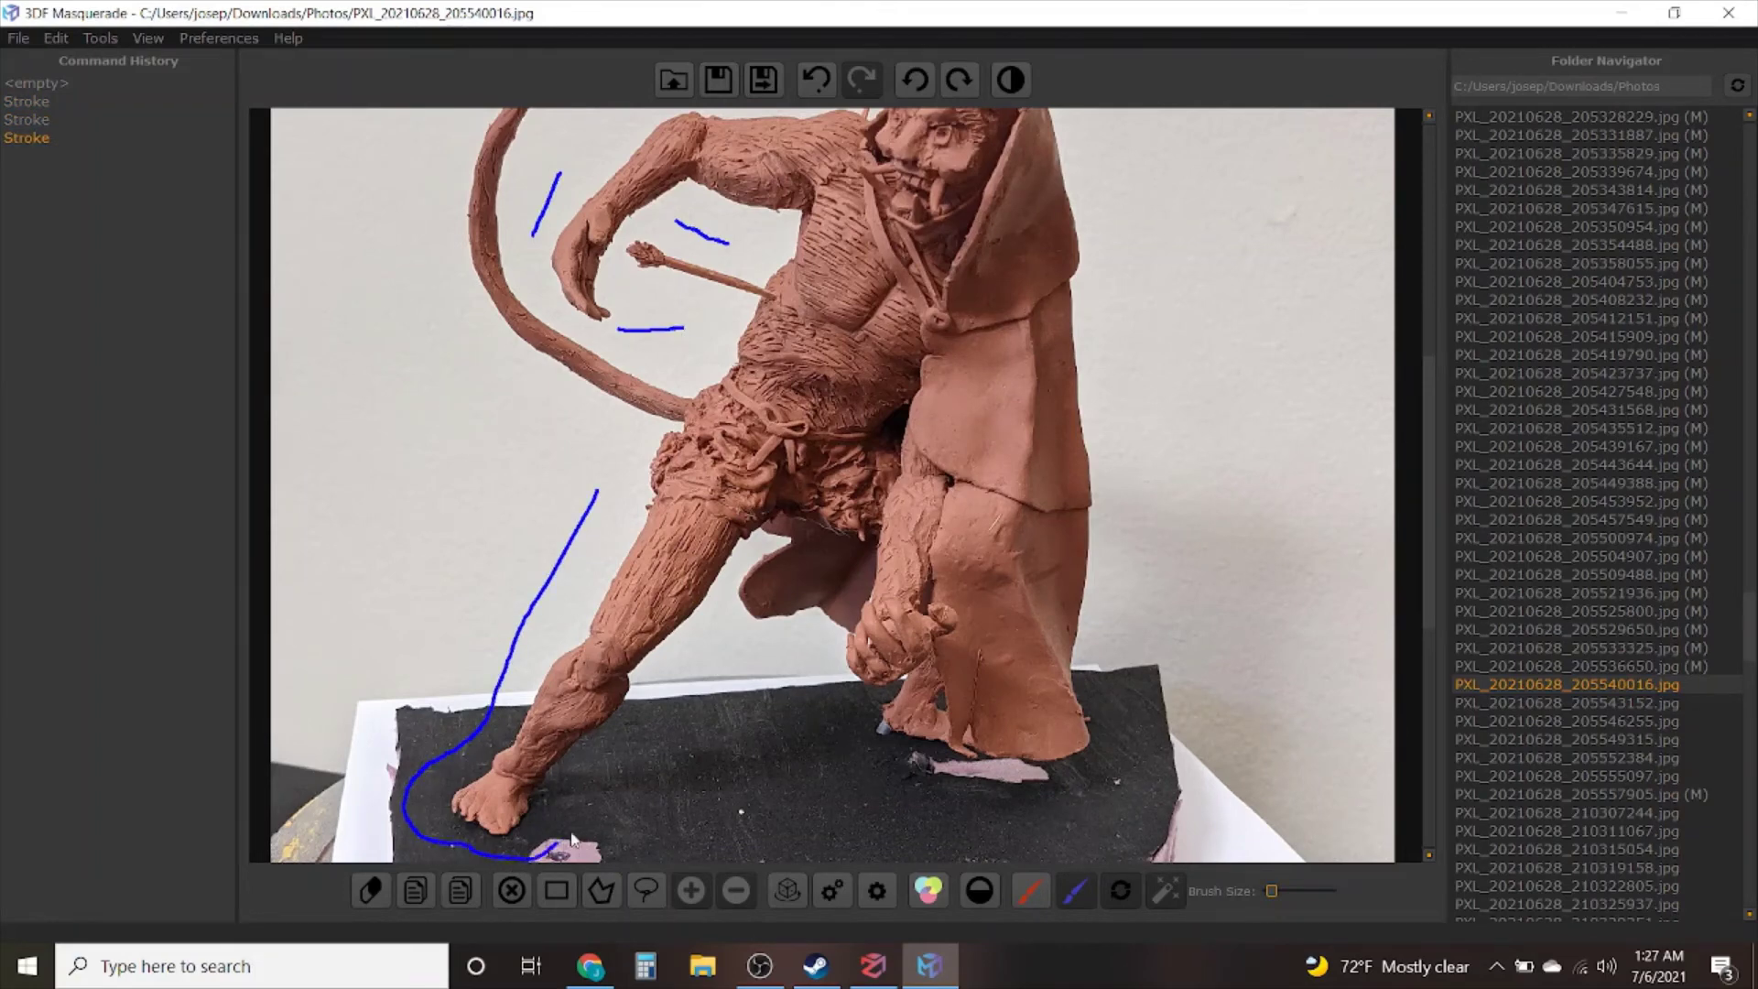
drag(687, 670, 725, 622)
scroll(723, 605, up, 5)
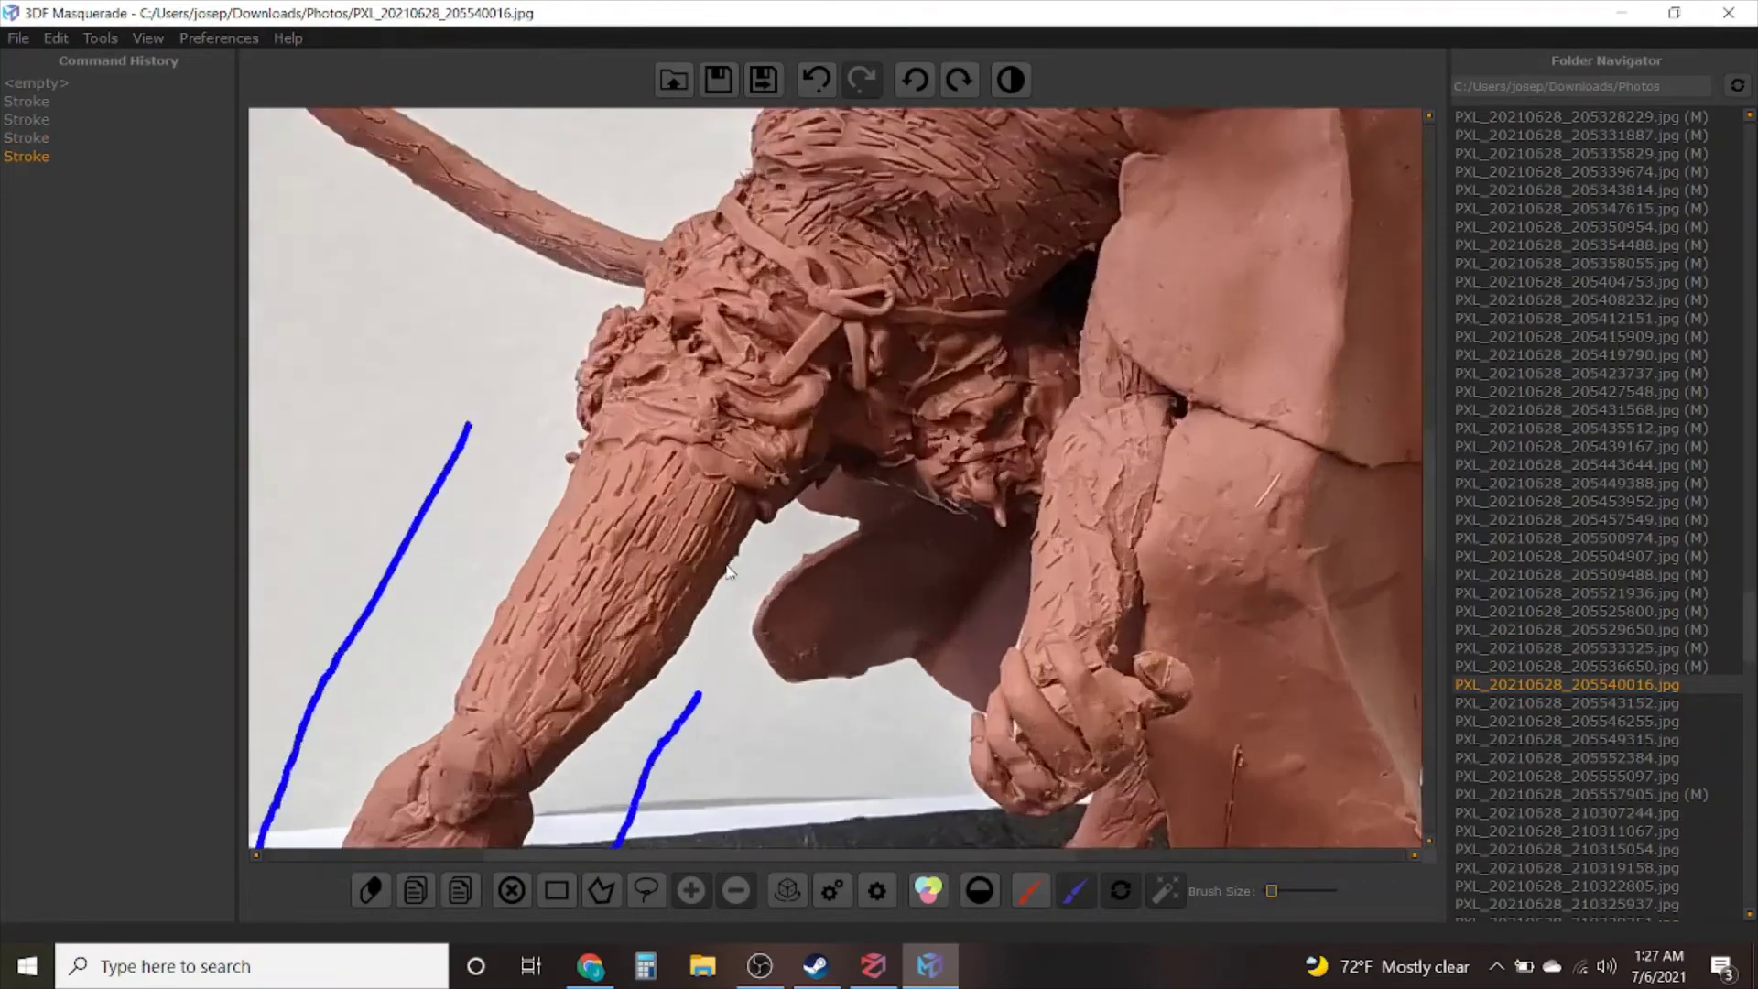
drag(1003, 465, 854, 611)
Draw a background stroke from beside the fist around the rear foot and along the pink patch on the base
scroll(854, 612, down, 4)
middle_drag(825, 628, 803, 370)
scroll(868, 535, up, 1)
scroll(939, 623, down, 3)
right_drag(1084, 631, 746, 348)
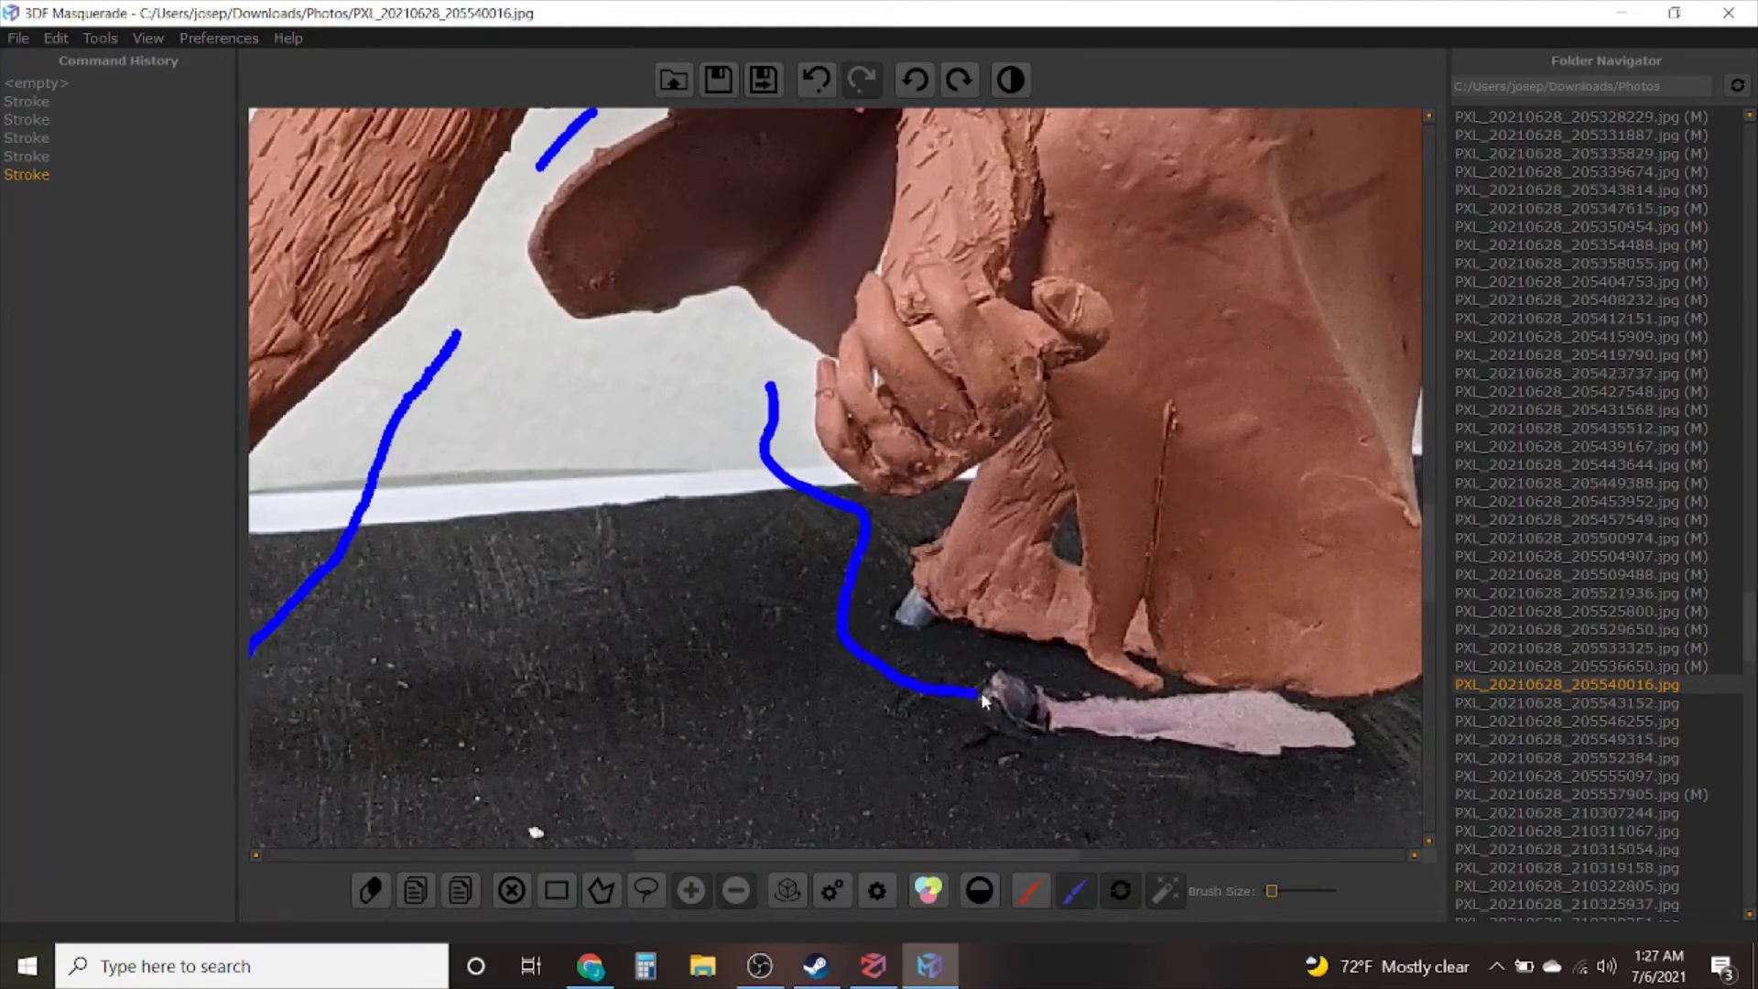
drag(1067, 702, 1274, 732)
Mark the small opening between the rear ankle and the cape with a background dab
scroll(1162, 549, up, 5)
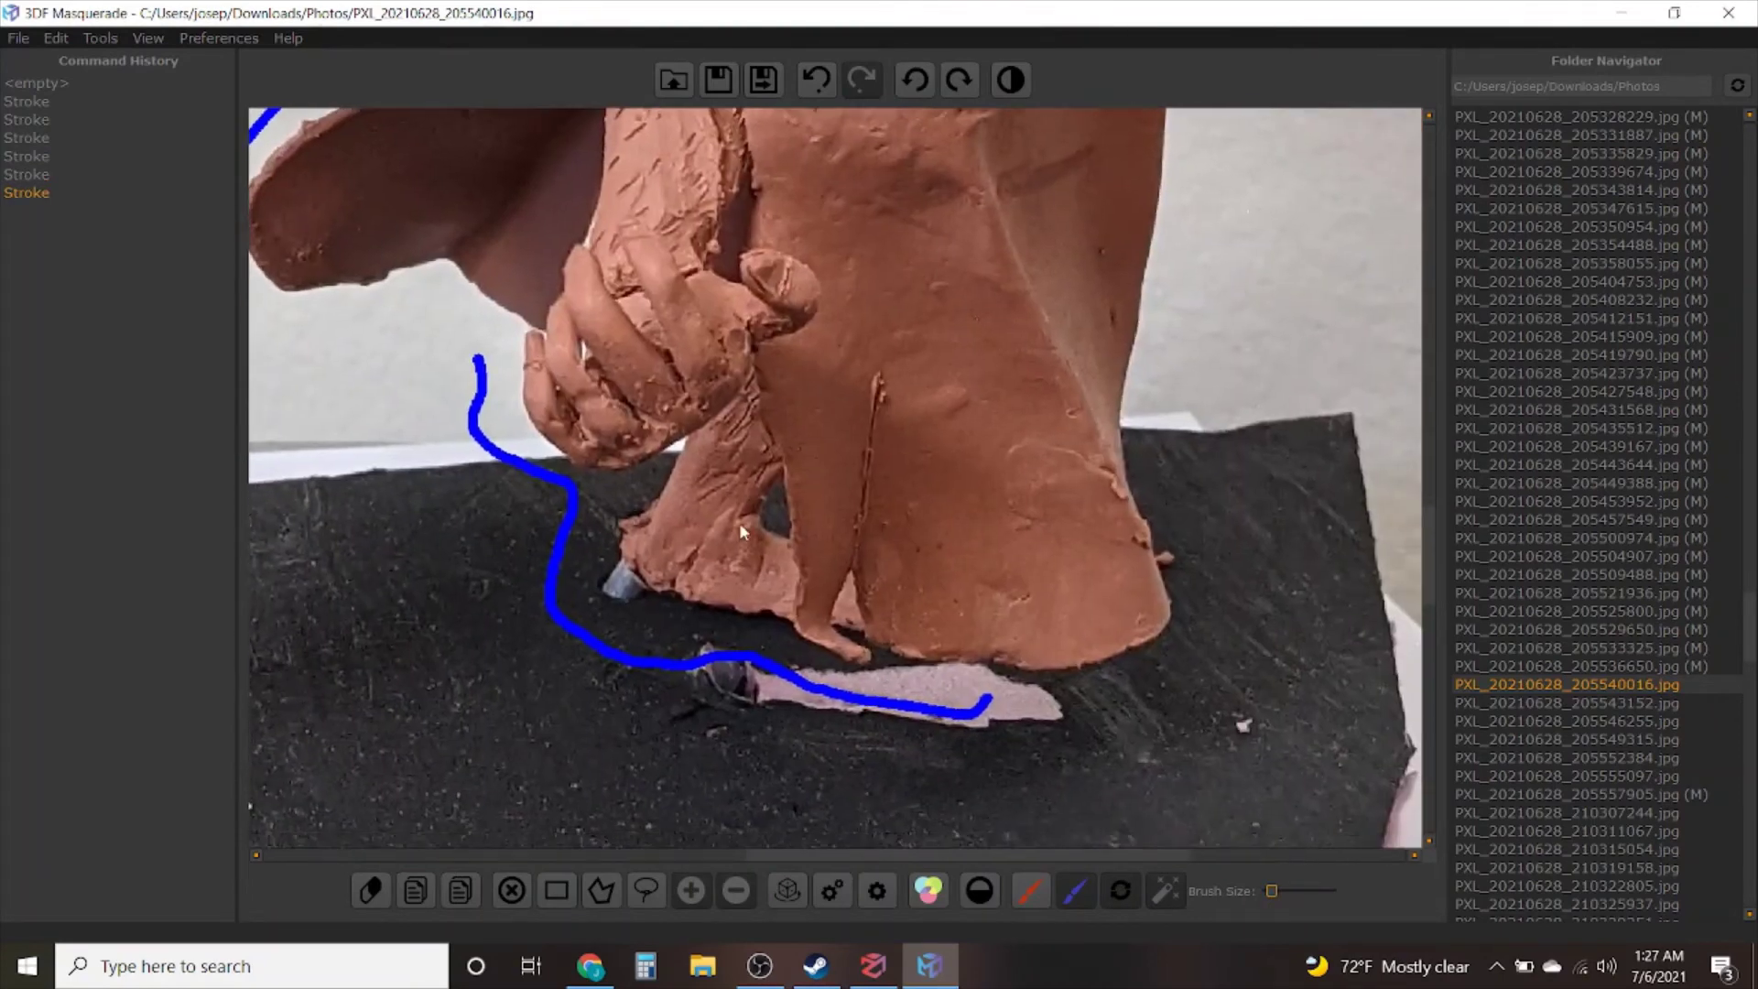
scroll(806, 499, up, 1)
drag(824, 551, 835, 563)
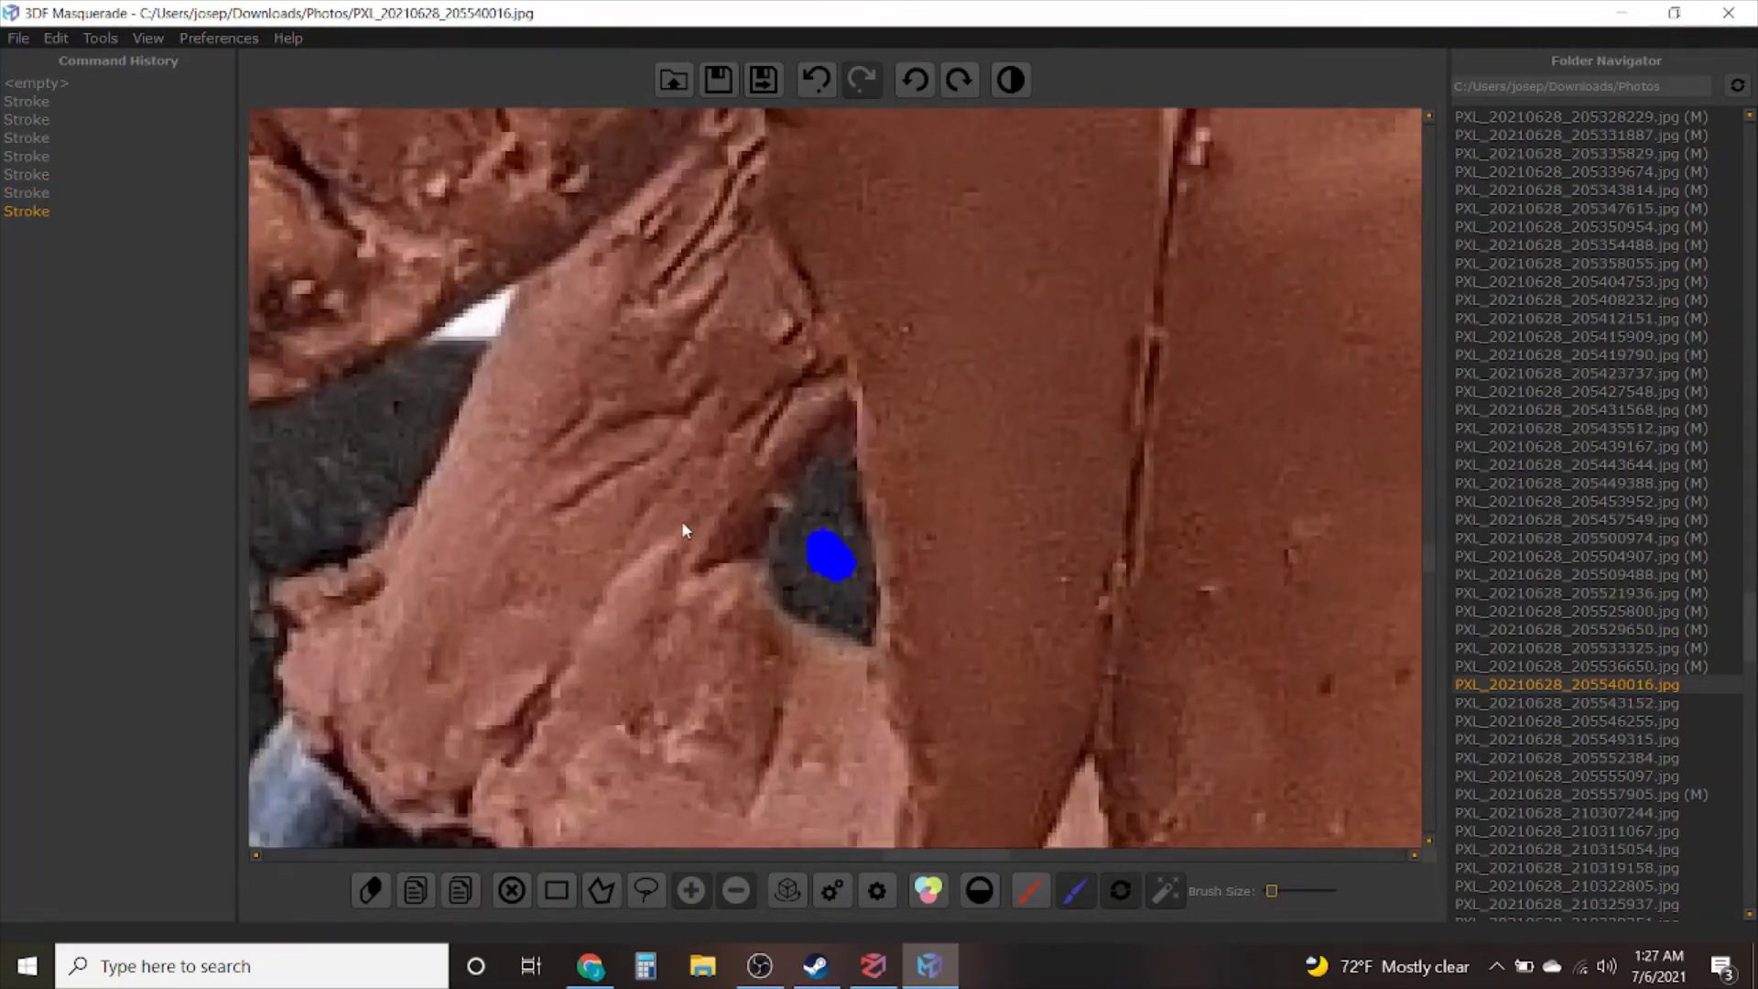
Add background strokes into the narrow wedge between the underside of the fist and the rear shin
right_drag(808, 580, 1361, 643)
mouse_move(730, 569)
mouse_down()
mouse_move(882, 537)
mouse_move(1049, 395)
mouse_up()
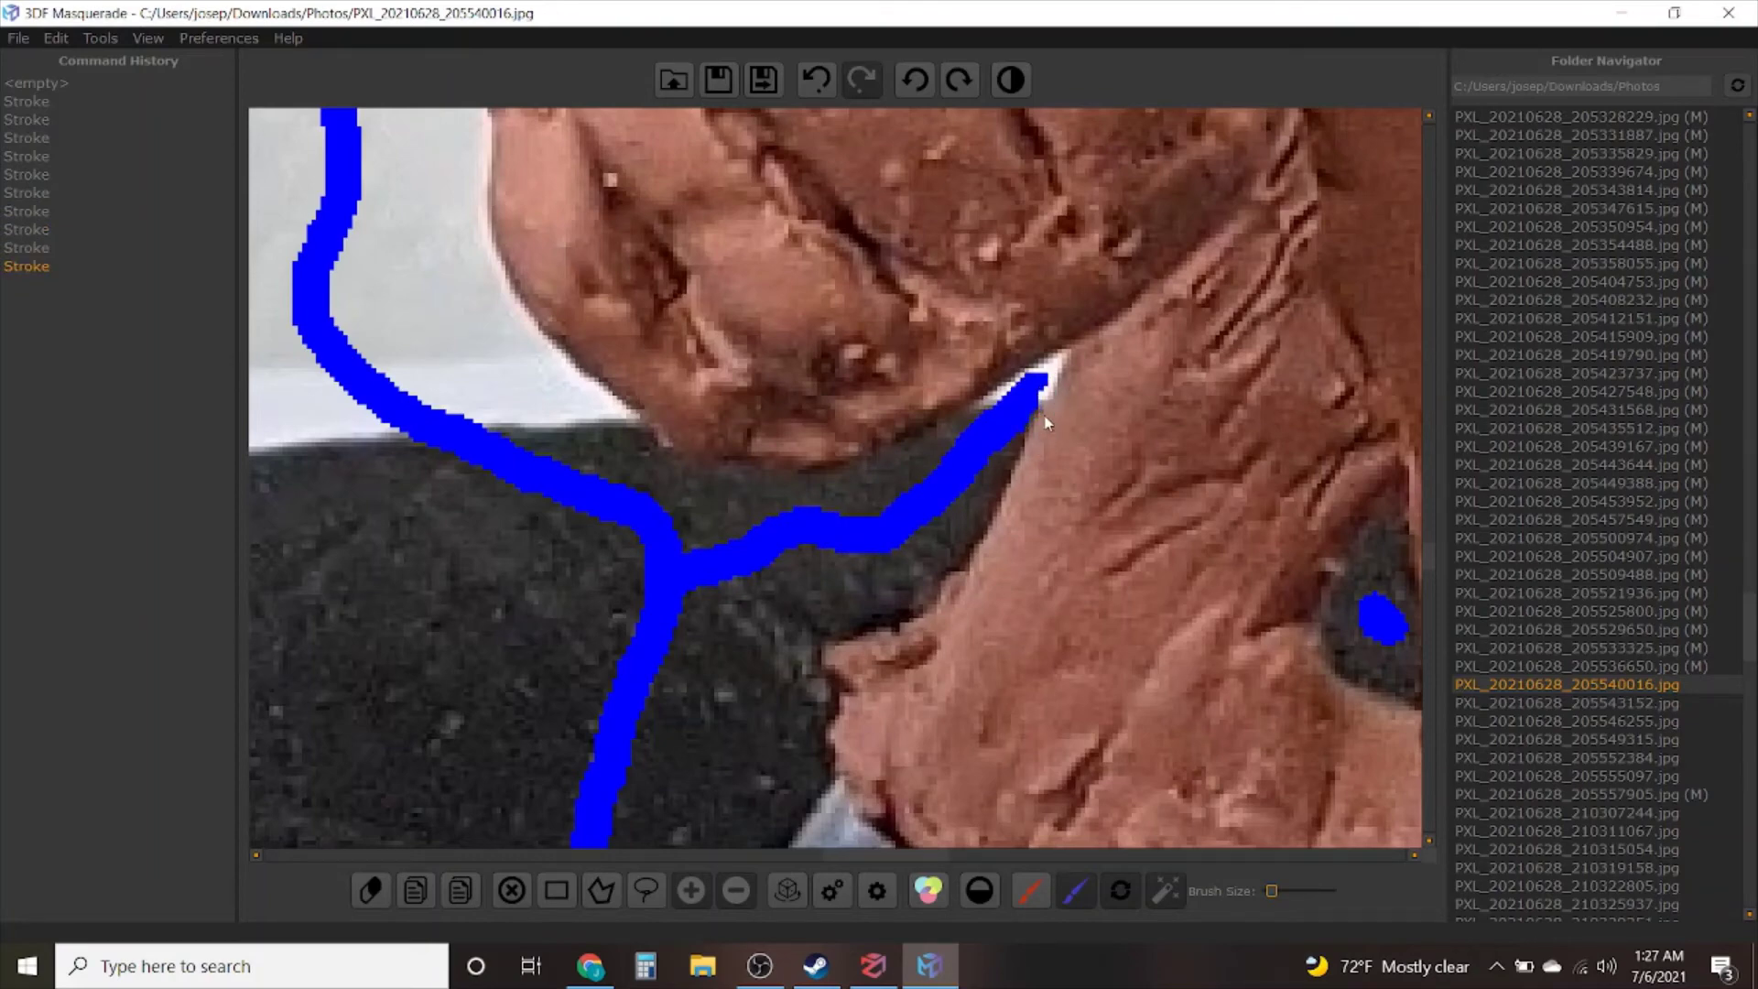
drag(1019, 371, 1011, 392)
scroll(1089, 507, down, 4)
scroll(1035, 461, down, 1)
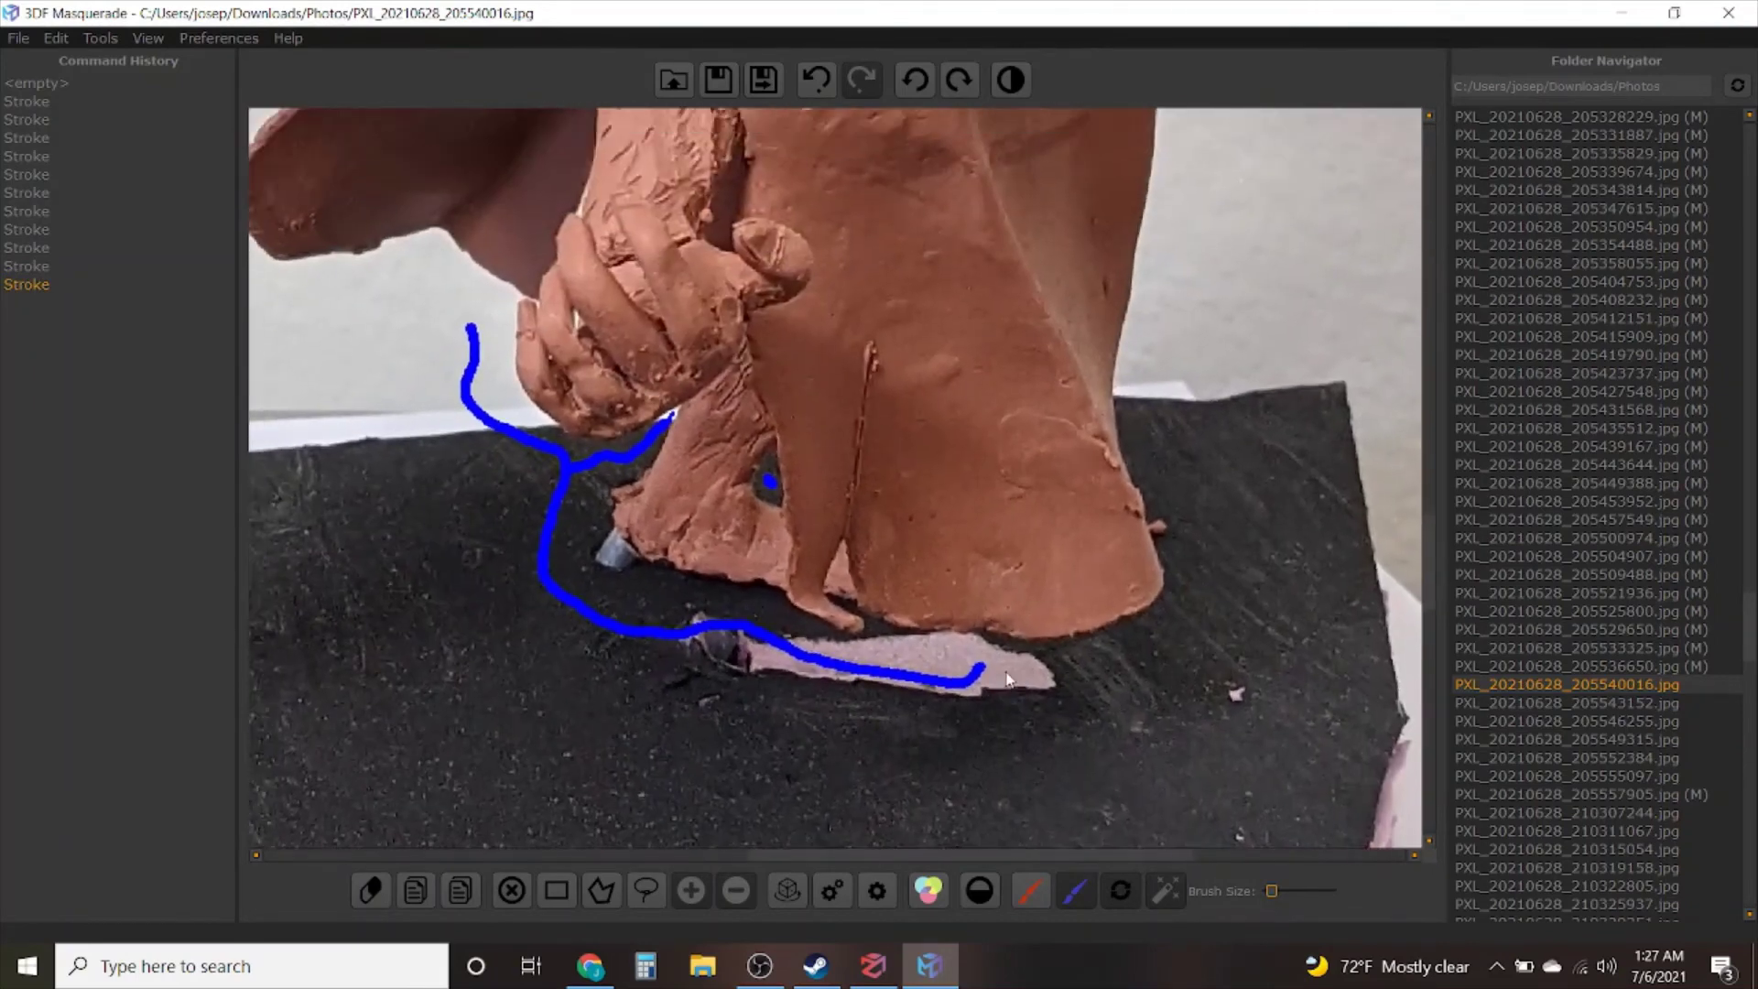
Extend the background outline beneath the cape's hem and up its outer side, adding a short stroke beside the cape
drag(945, 670, 1145, 648)
drag(1223, 499, 1219, 279)
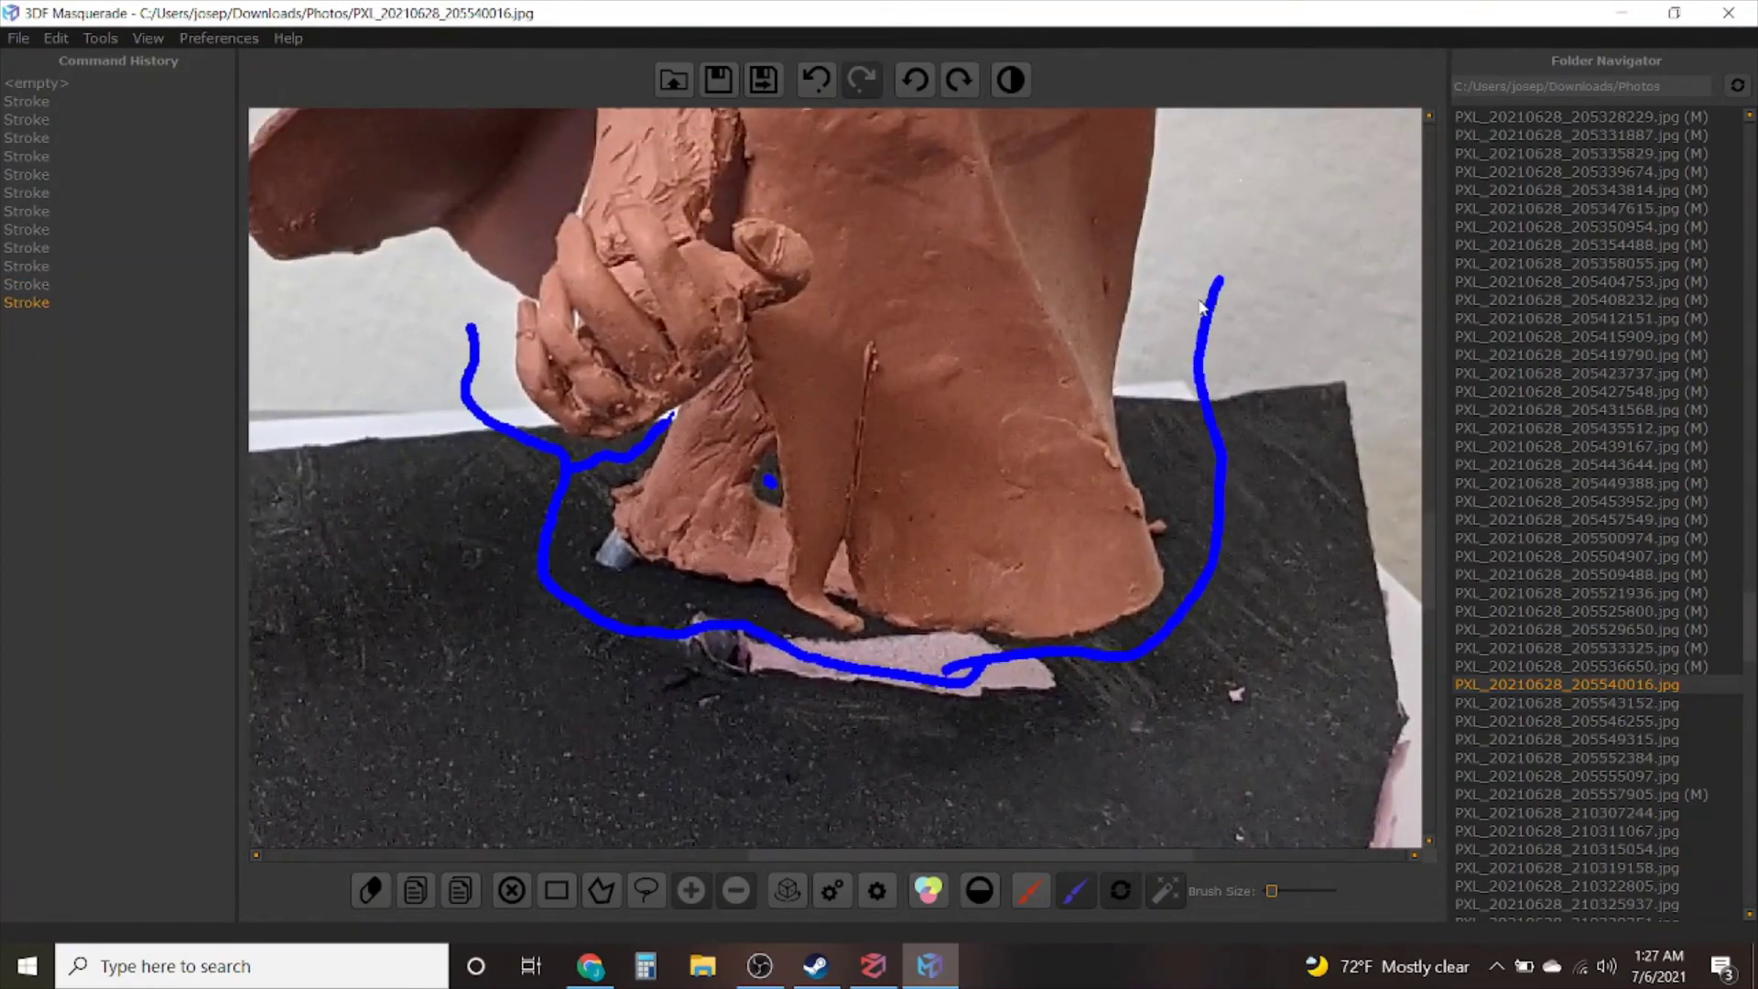
drag(1148, 423, 1229, 277)
Draw a foreground stroke from the front shin through the torso to the forehead and save the mask, advancing to PXL_20210628_205543152.jpg
scroll(1076, 362, down, 3)
middle_drag(943, 292, 1082, 681)
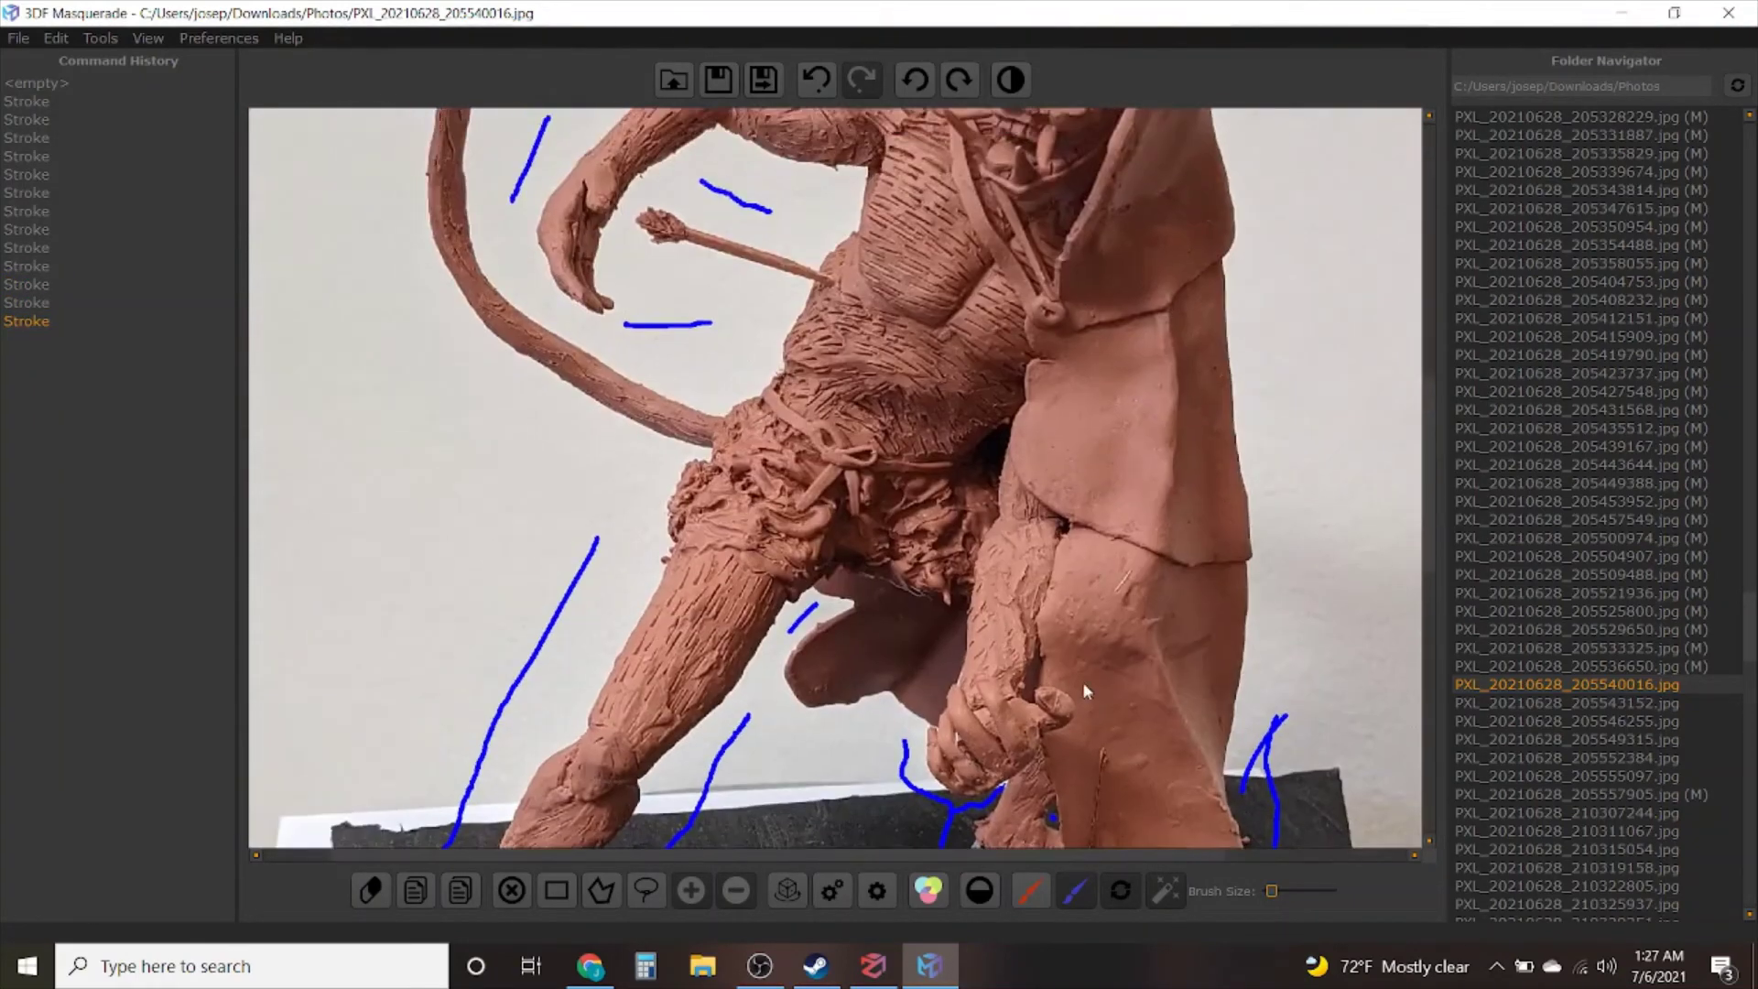
scroll(965, 595, down, 3)
click(1038, 896)
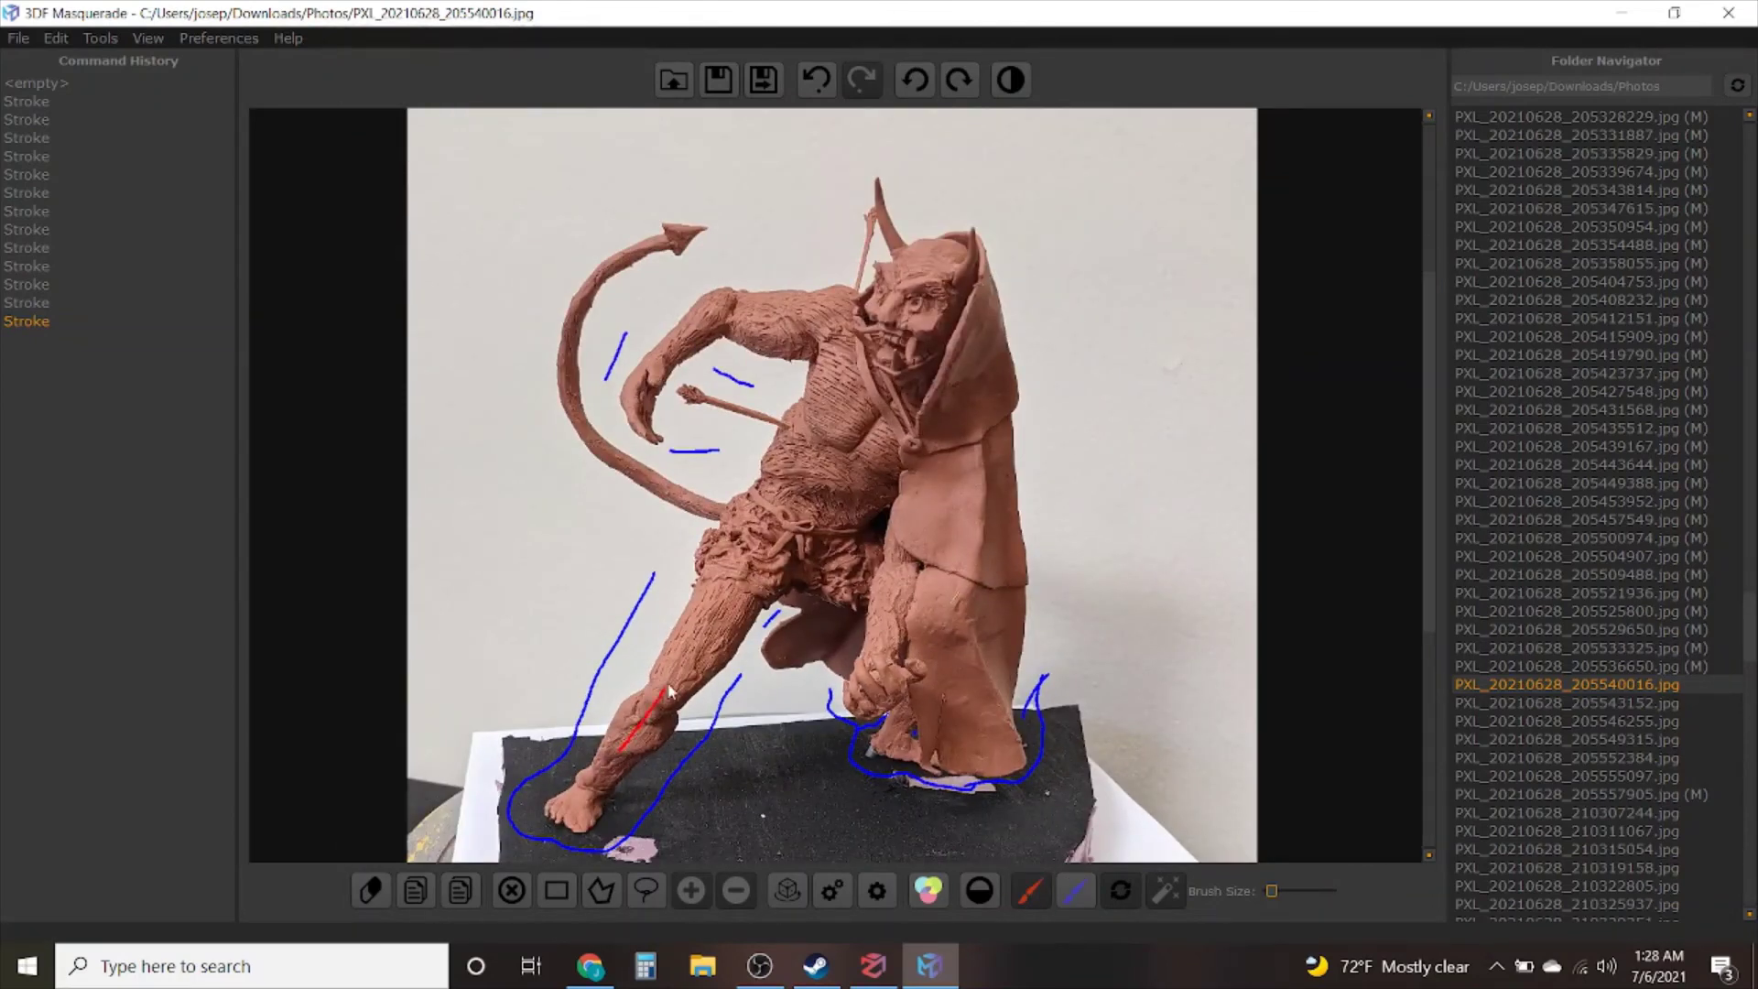
drag(844, 468, 935, 351)
drag(940, 271, 940, 273)
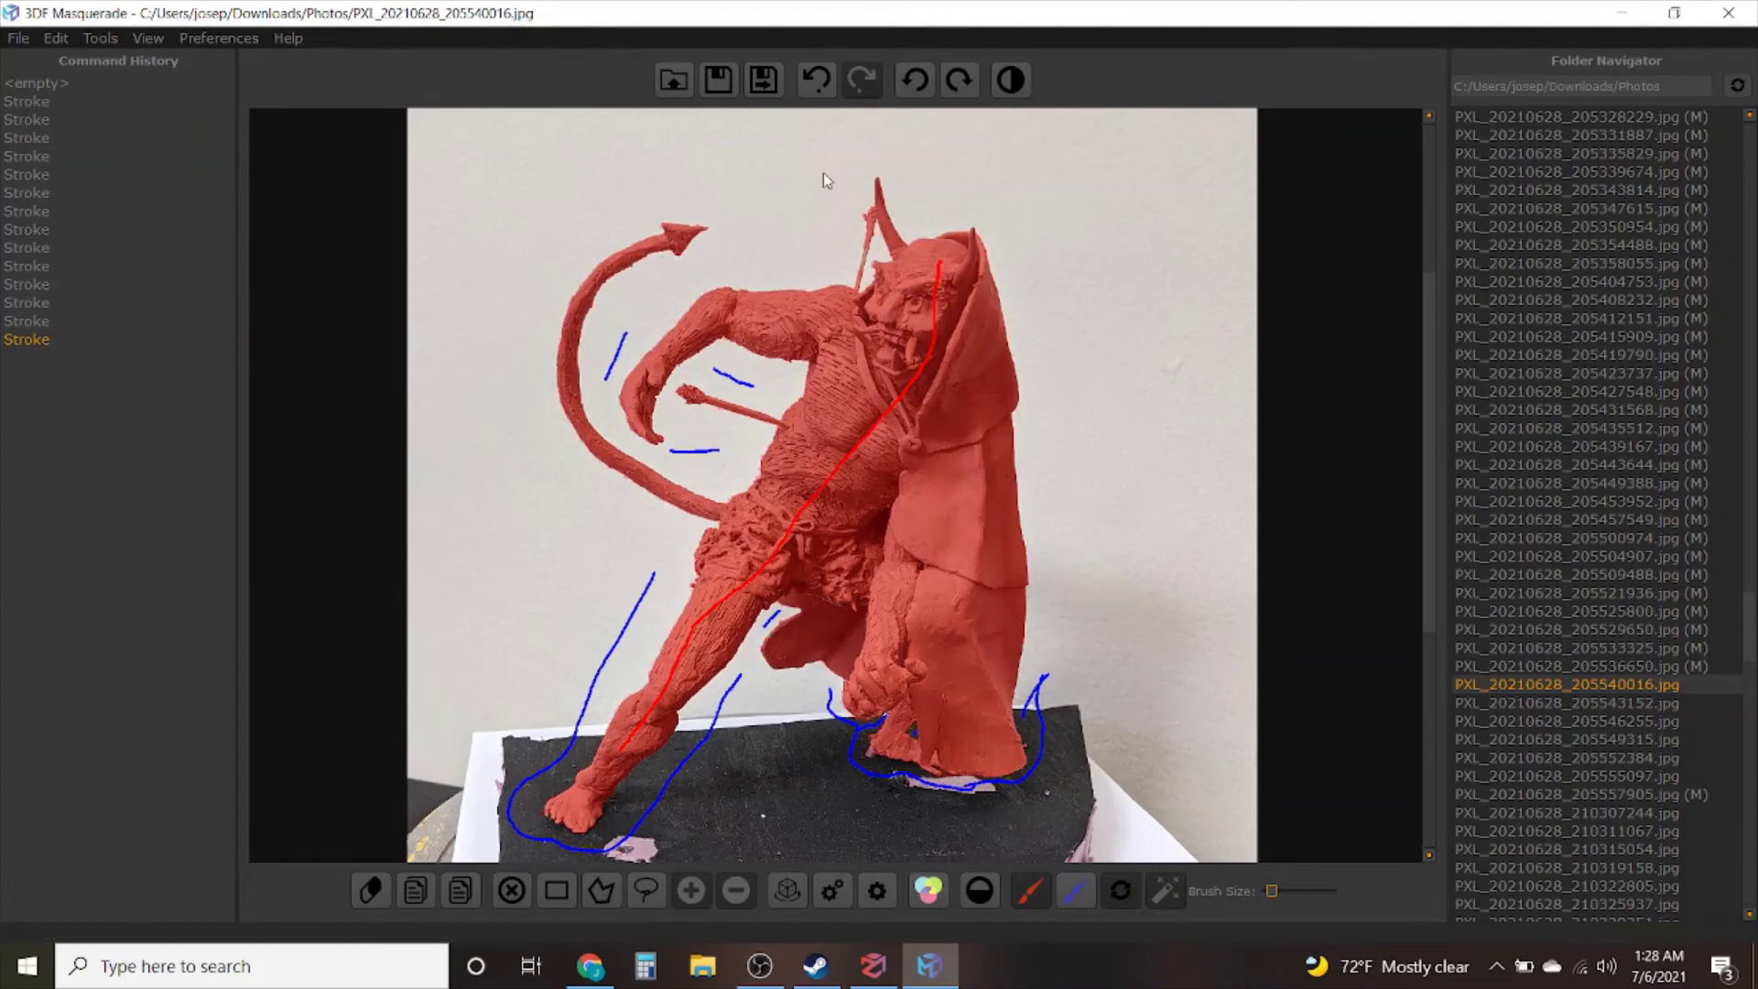
click(762, 80)
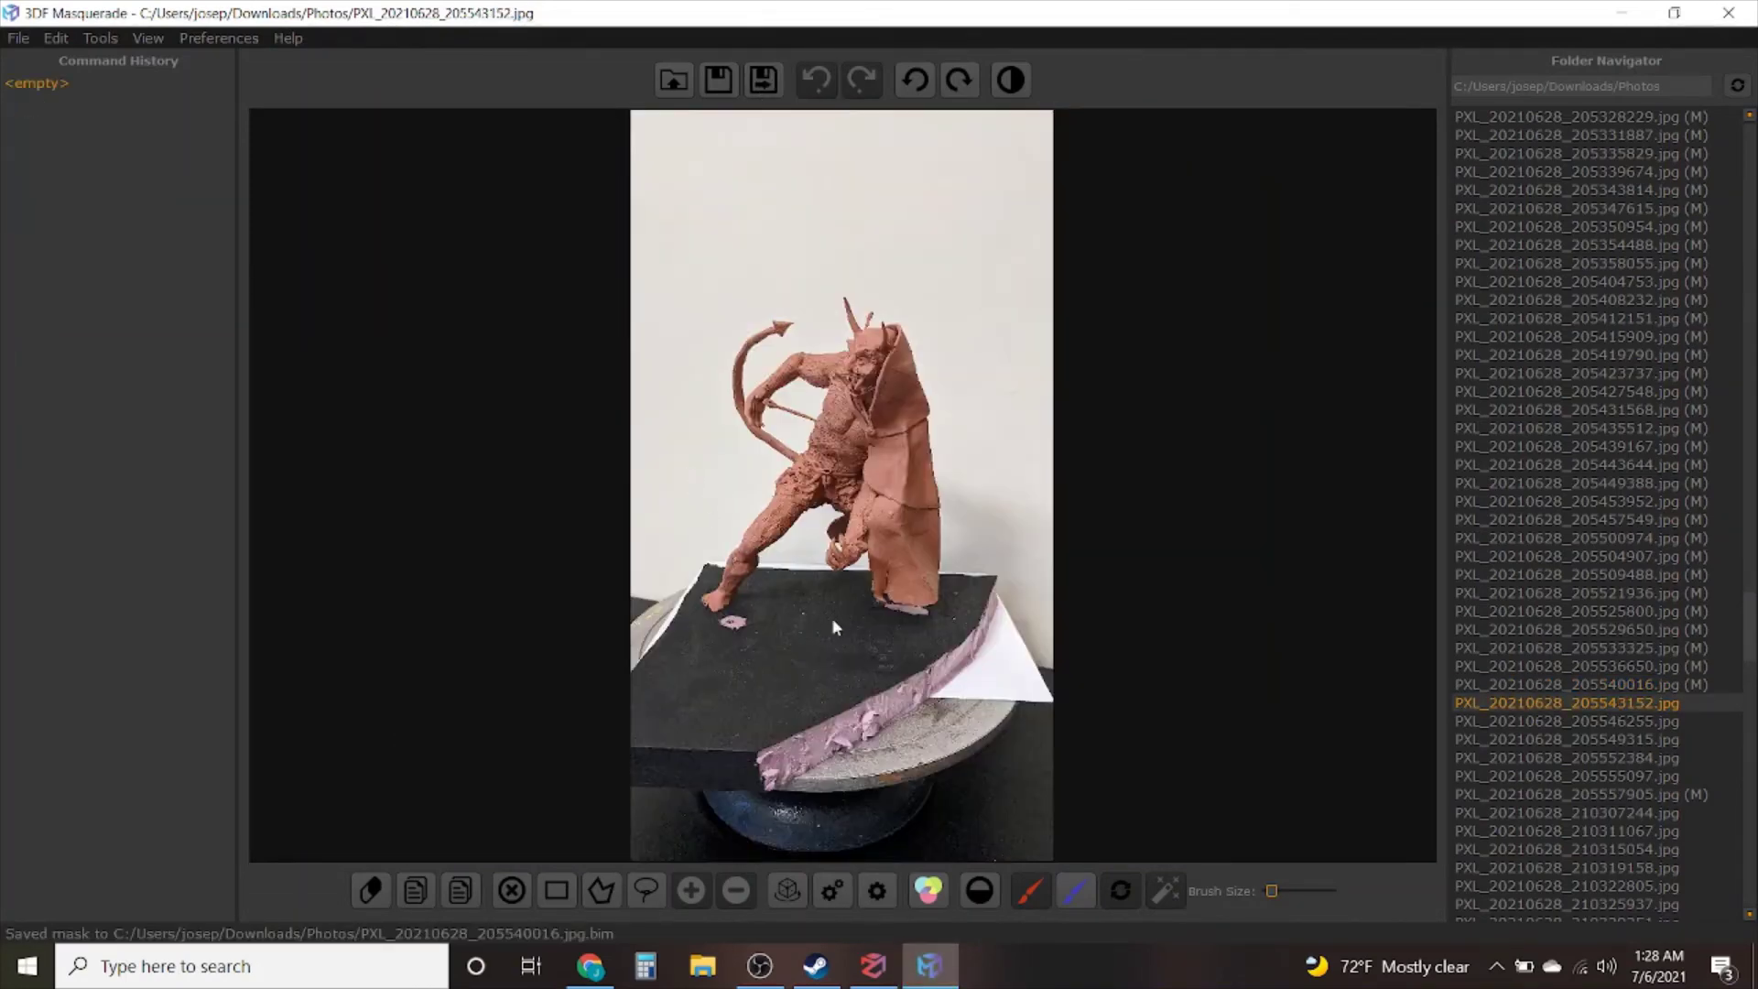
Add background strokes below and above the arrow, and another in the gap between the raised arm and the tail
scroll(833, 626, up, 5)
click(1078, 895)
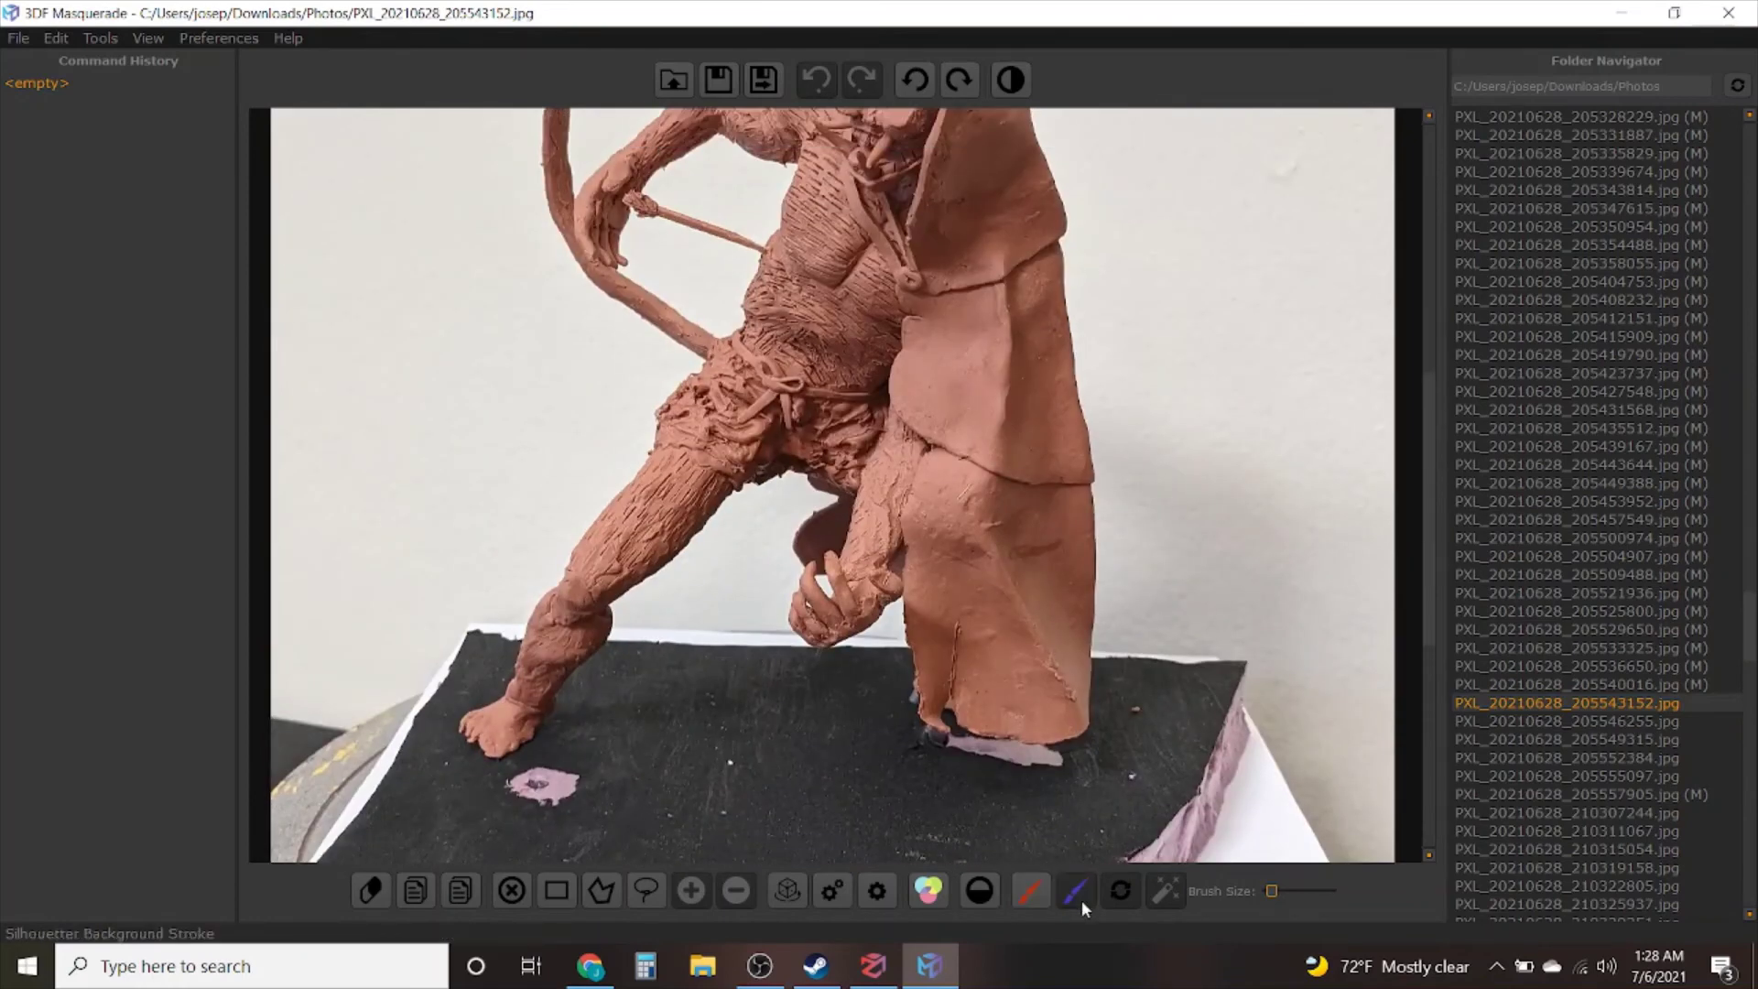
scroll(724, 549, up, 6)
drag(638, 531, 762, 566)
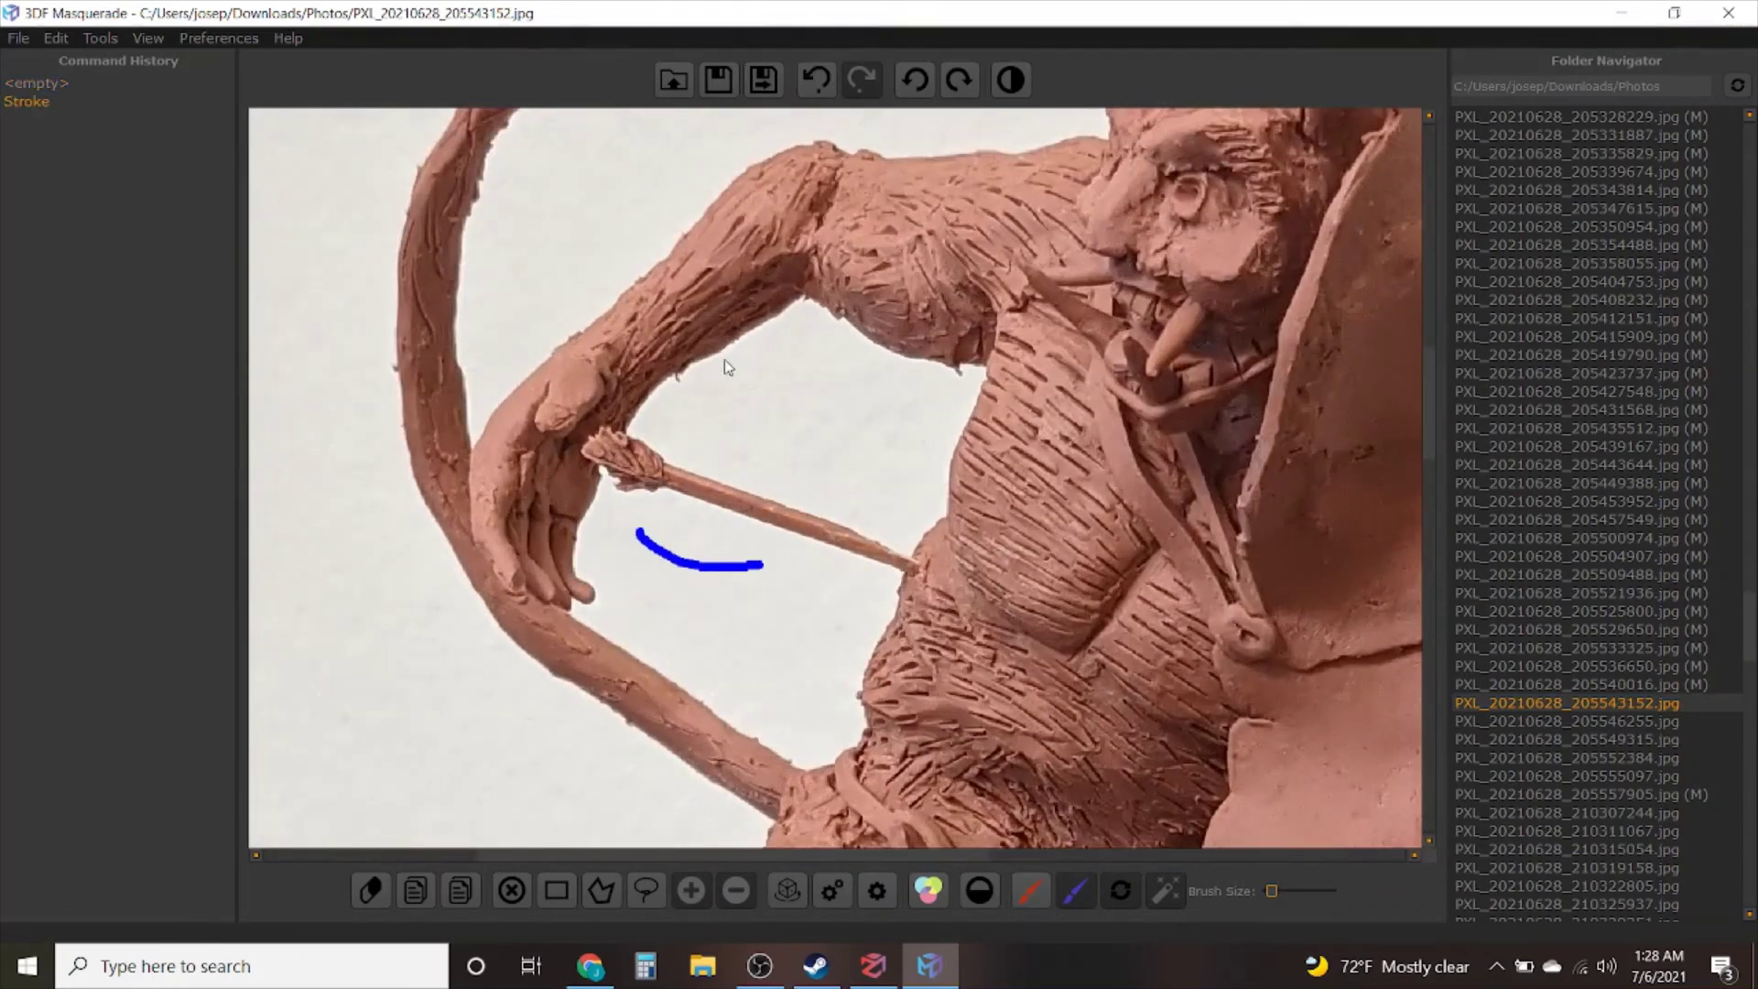
drag(723, 359, 911, 414)
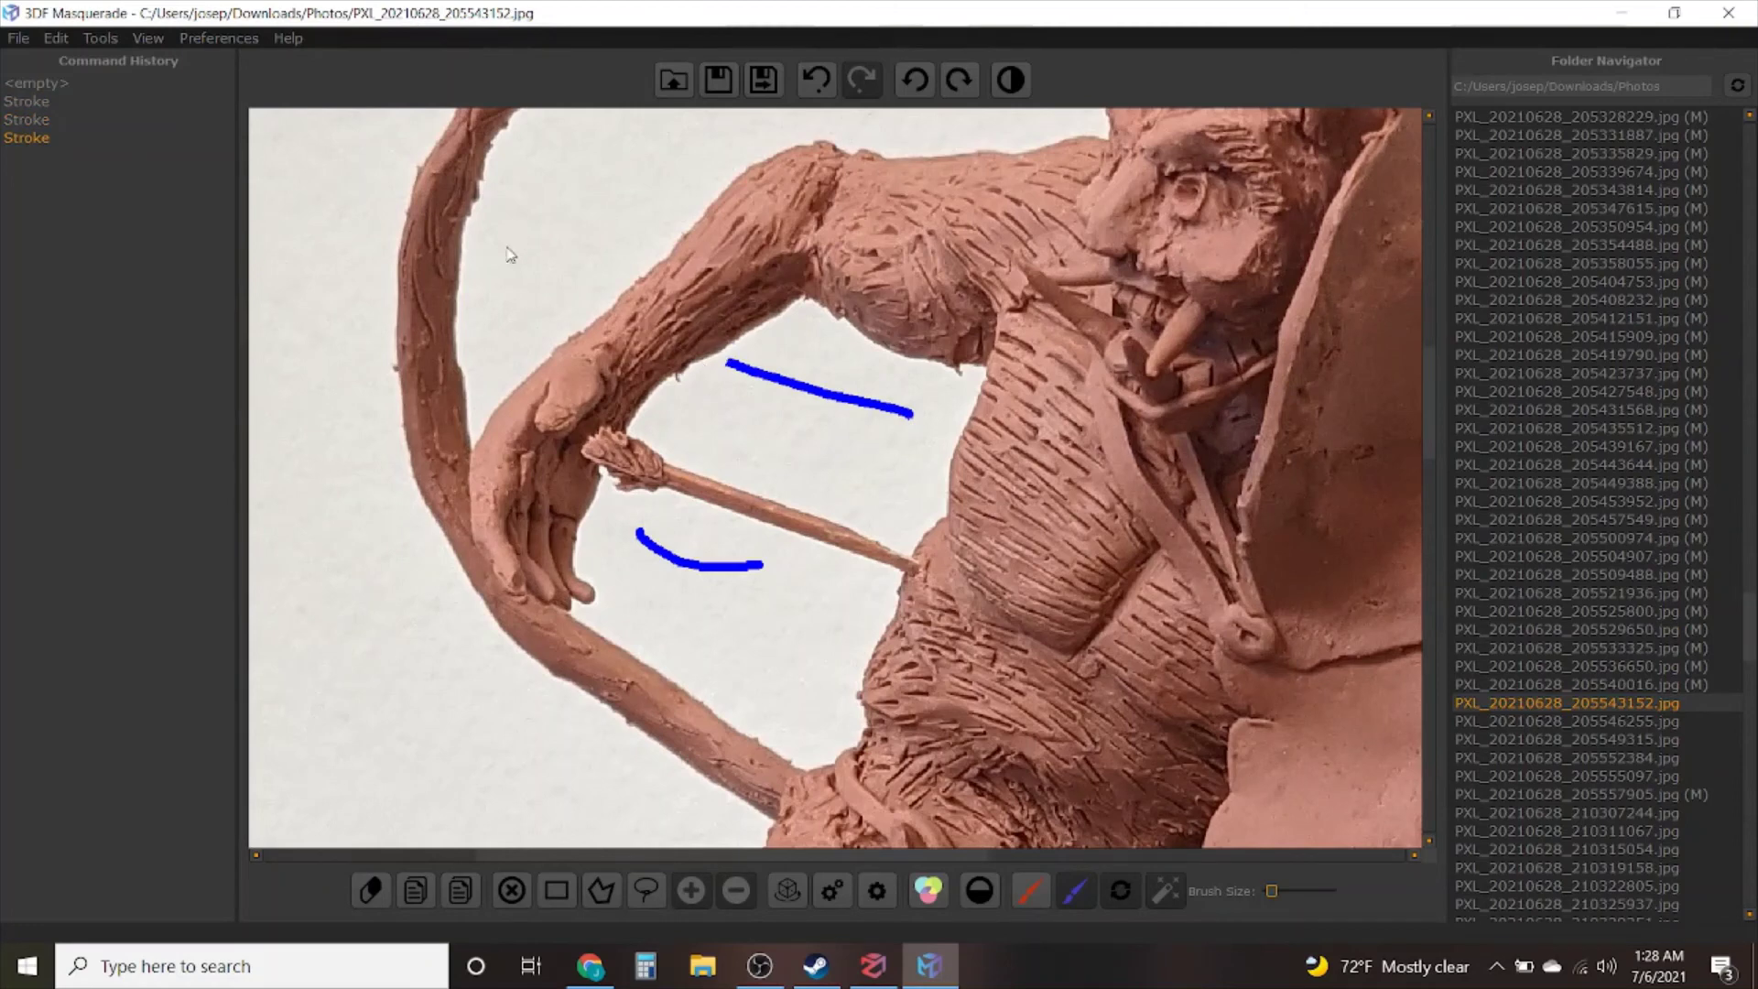
drag(503, 252, 677, 137)
Draw a continuous background stroke down the inner side of the outstretched leg, around its foot and up the outer side
middle_drag(536, 391, 815, 86)
scroll(906, 627, down, 2)
right_drag(918, 625, 943, 302)
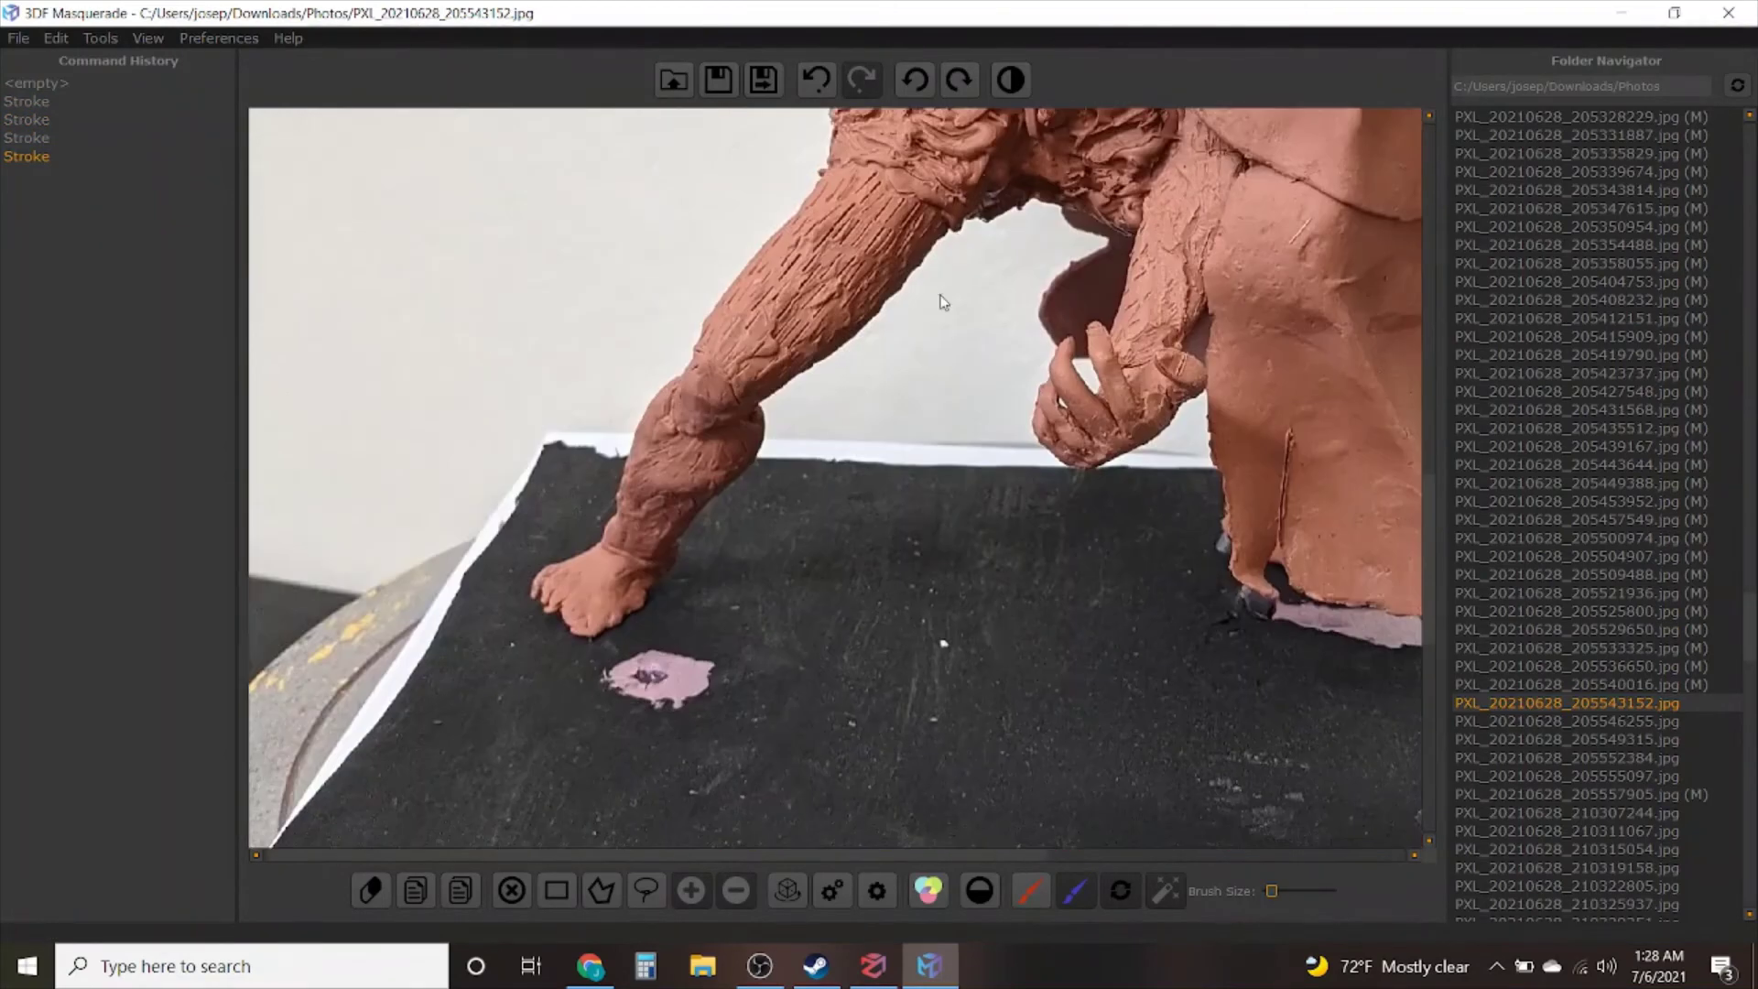
drag(986, 272, 896, 363)
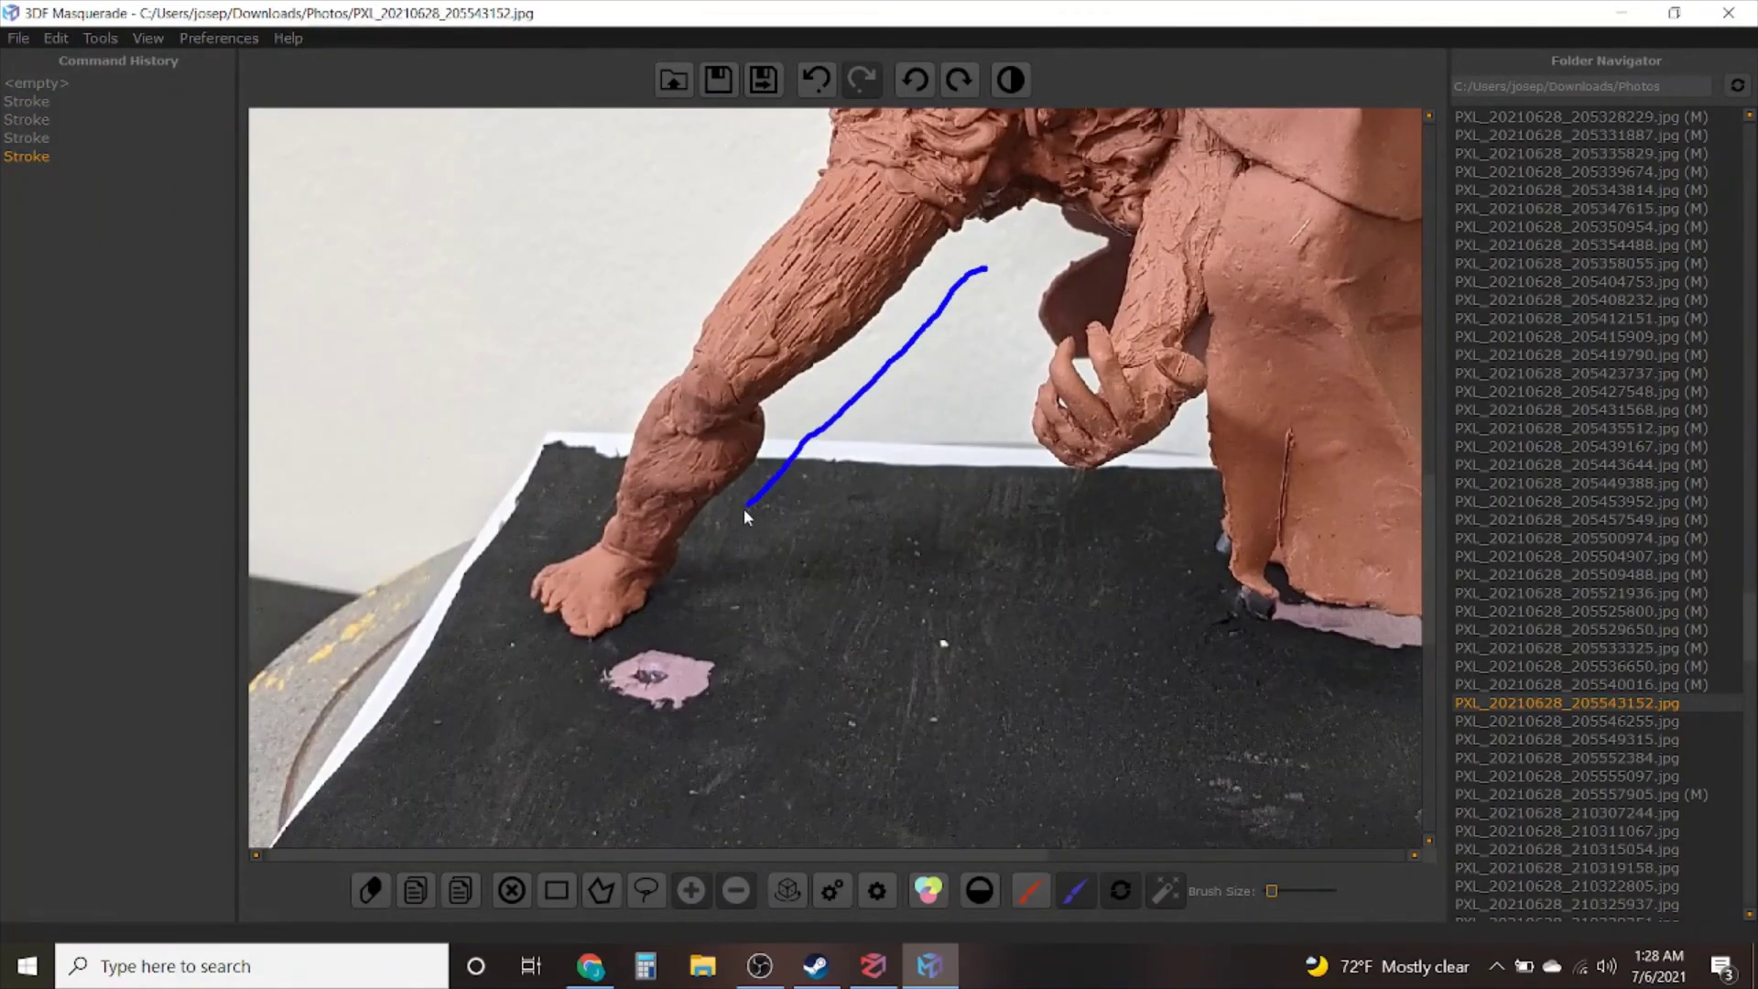
drag(576, 674, 504, 619)
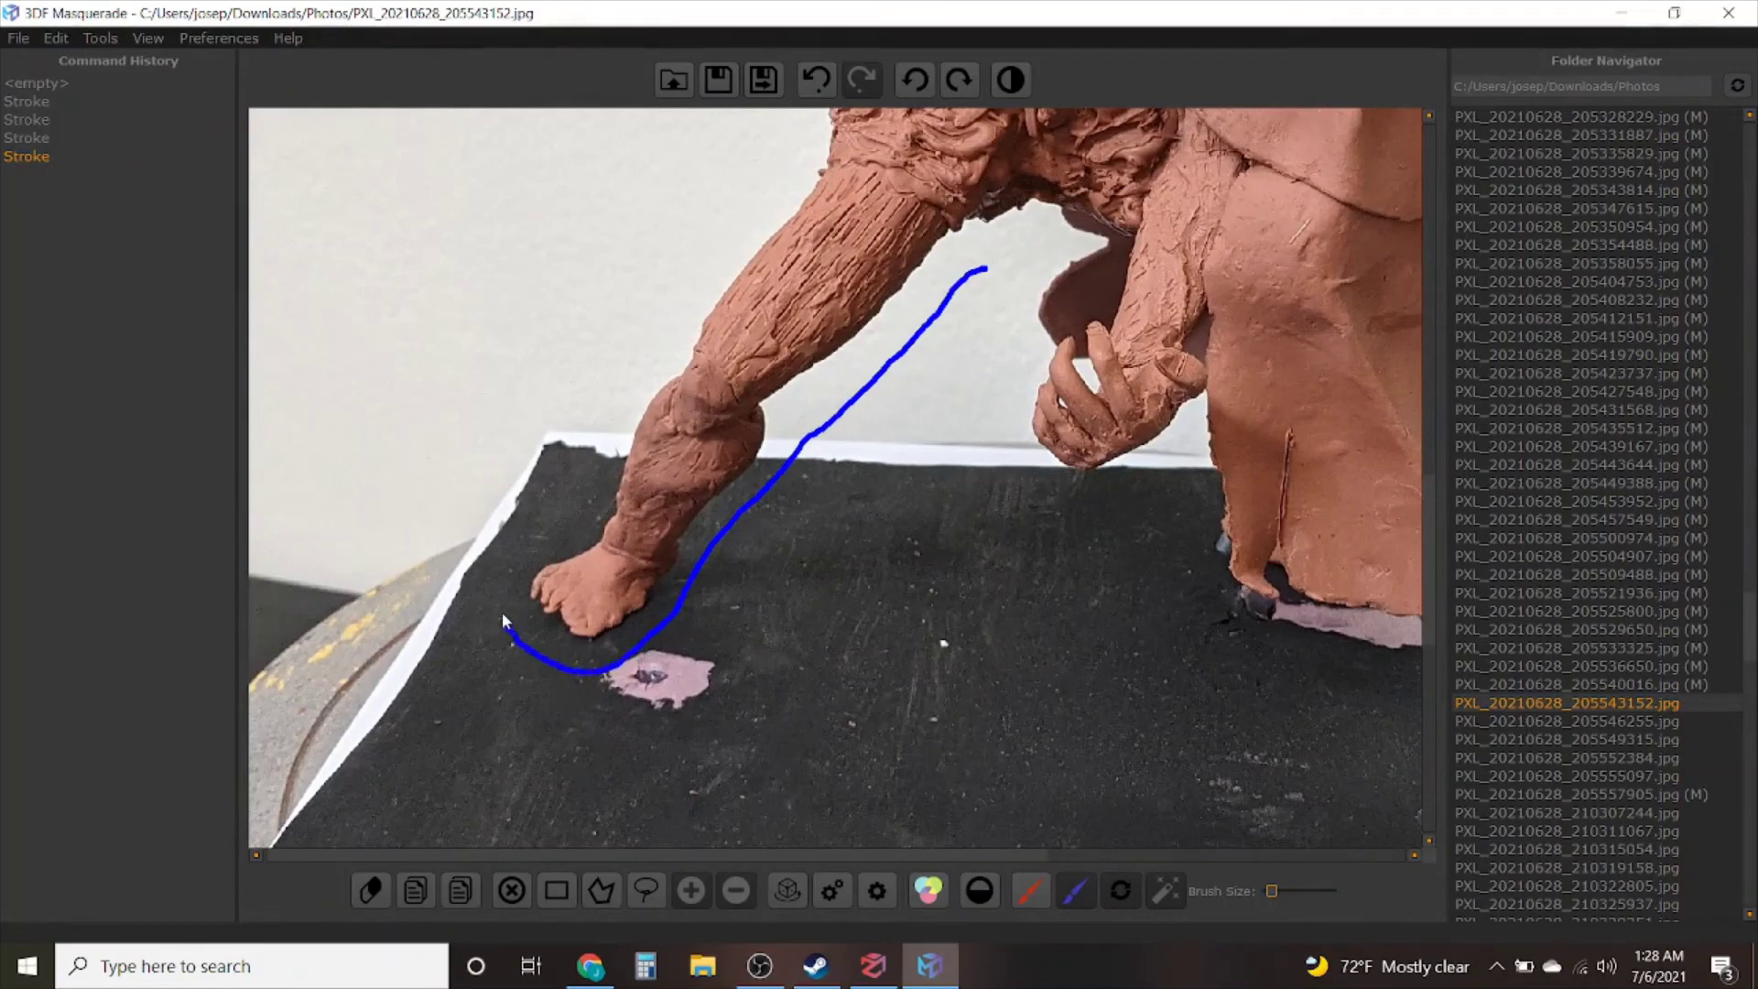
drag(597, 455, 722, 158)
Add a short background stroke in the gap between the fingers and another between the hand and cape, curving beneath the hand
right_drag(954, 525, 441, 430)
scroll(549, 272, up, 4)
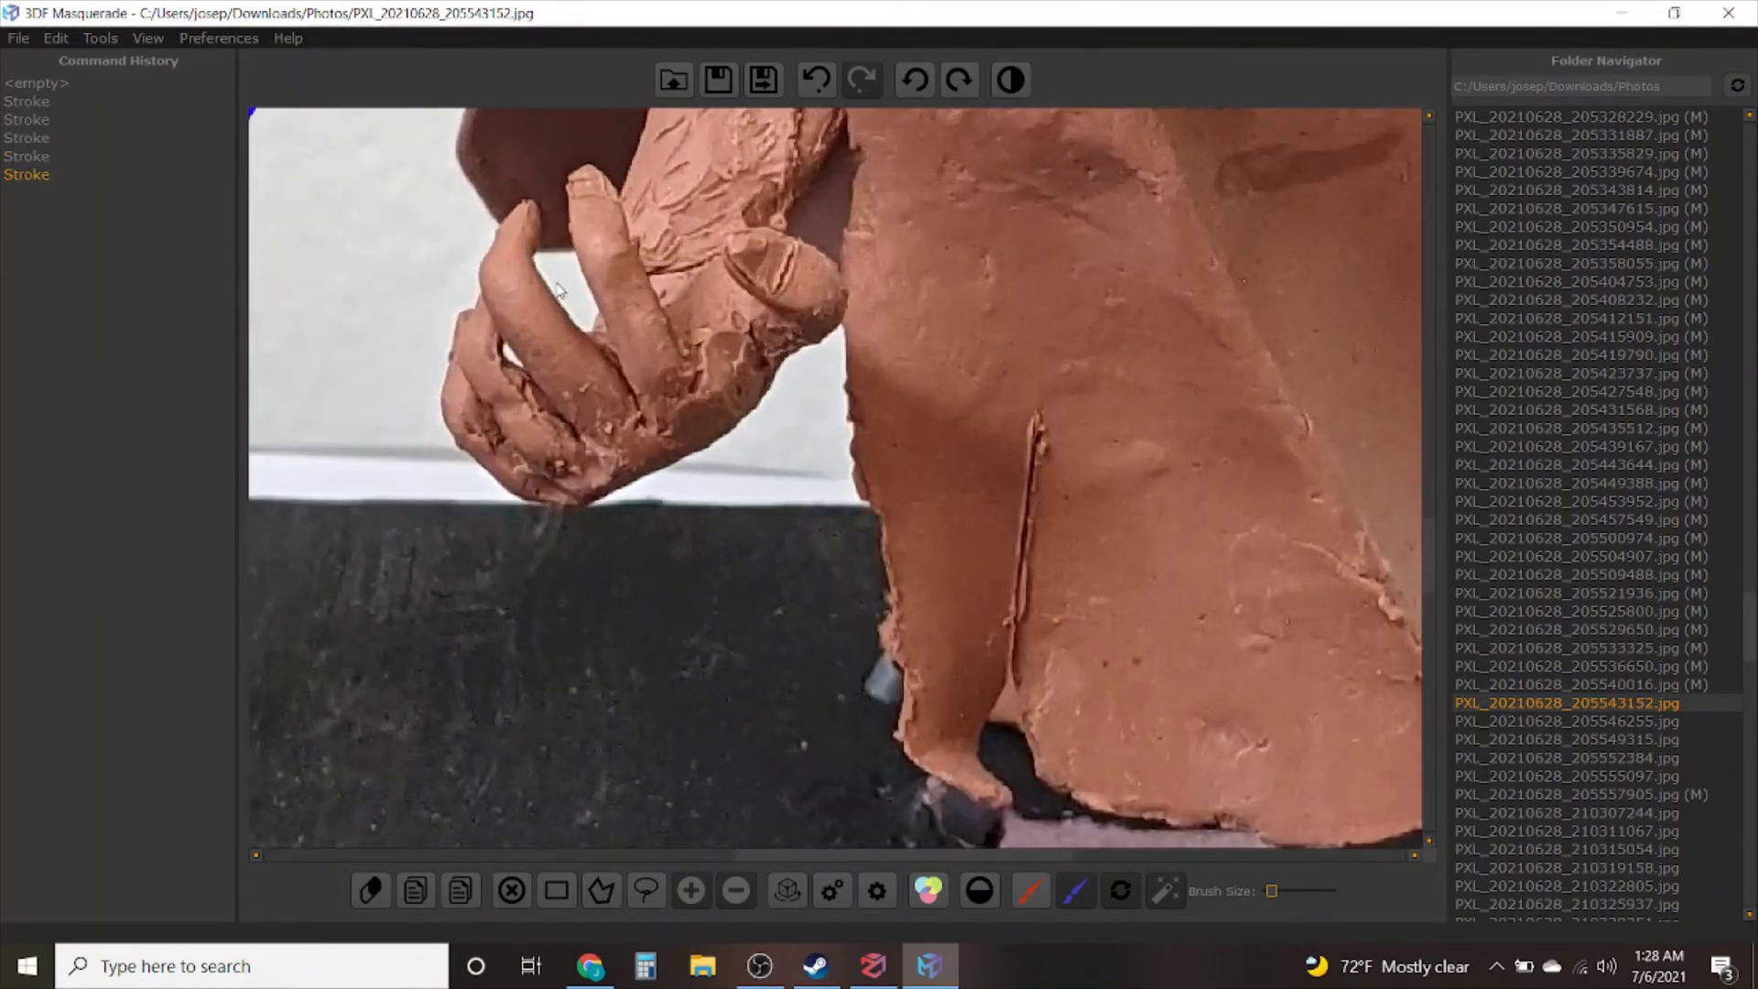
drag(560, 277, 562, 281)
mouse_move(798, 416)
mouse_down()
mouse_move(737, 481)
mouse_move(628, 529)
mouse_up()
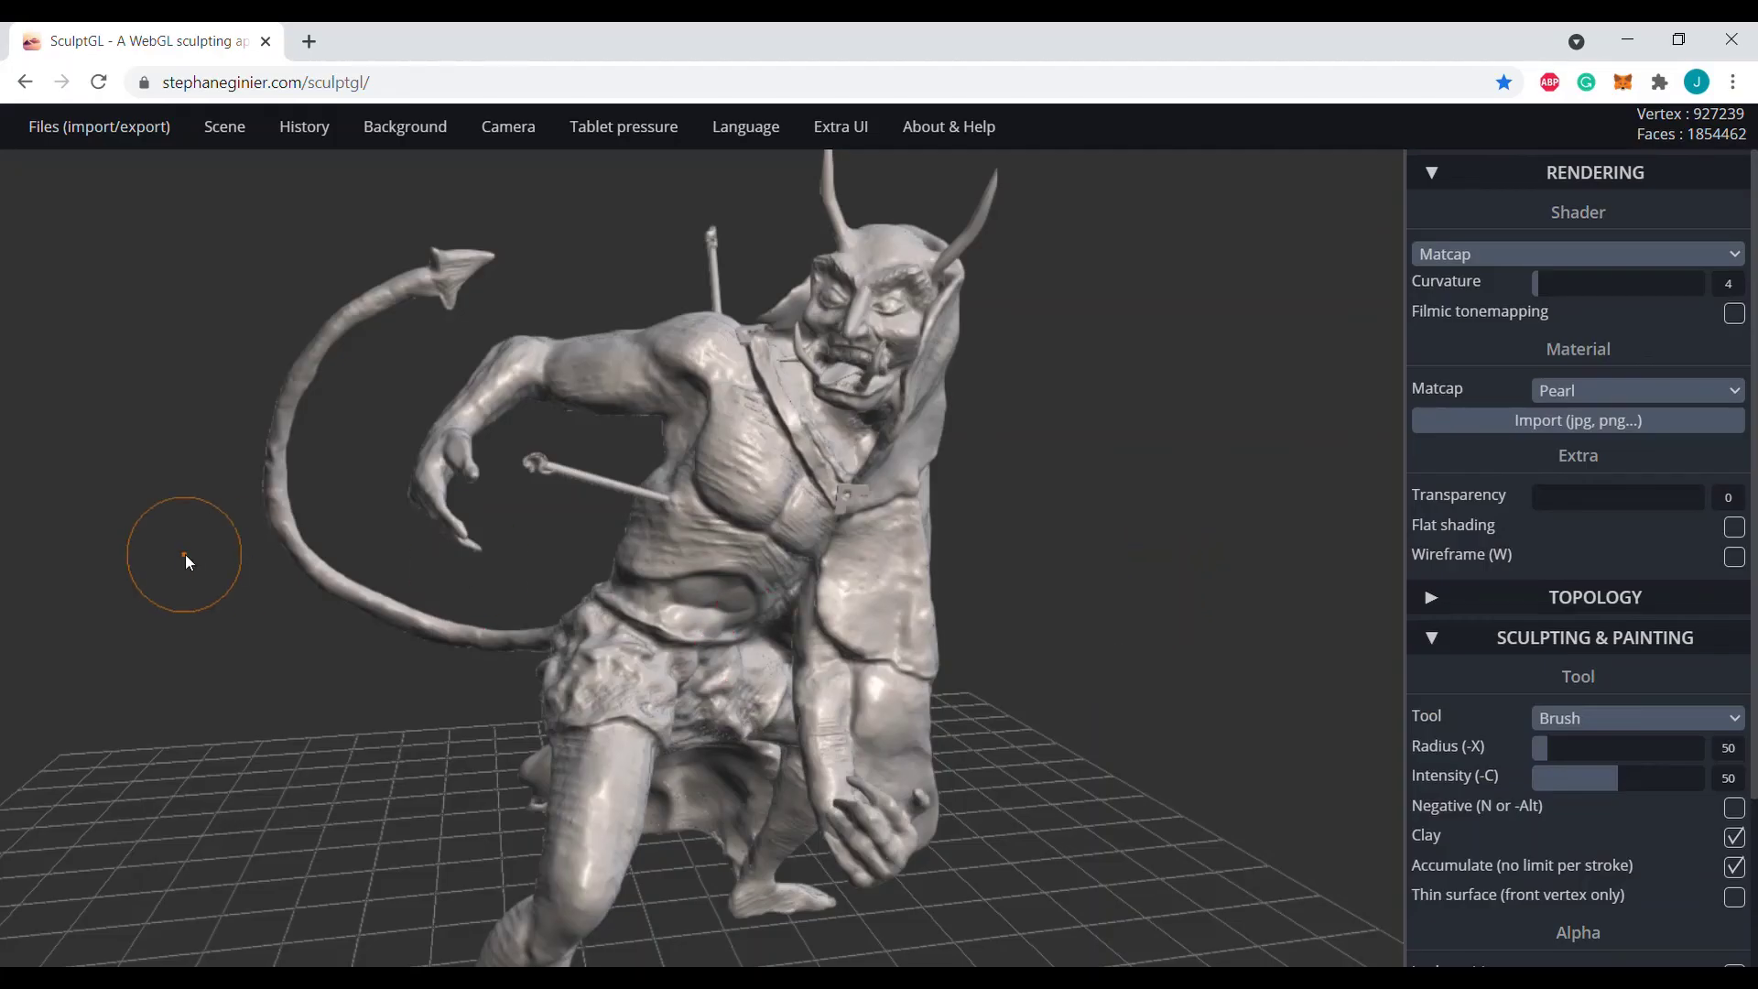
Switch to SculptGL and examine the devil model from several angles, both as a whole and close up at the torso, head and cape
scroll(194, 560, down, 2)
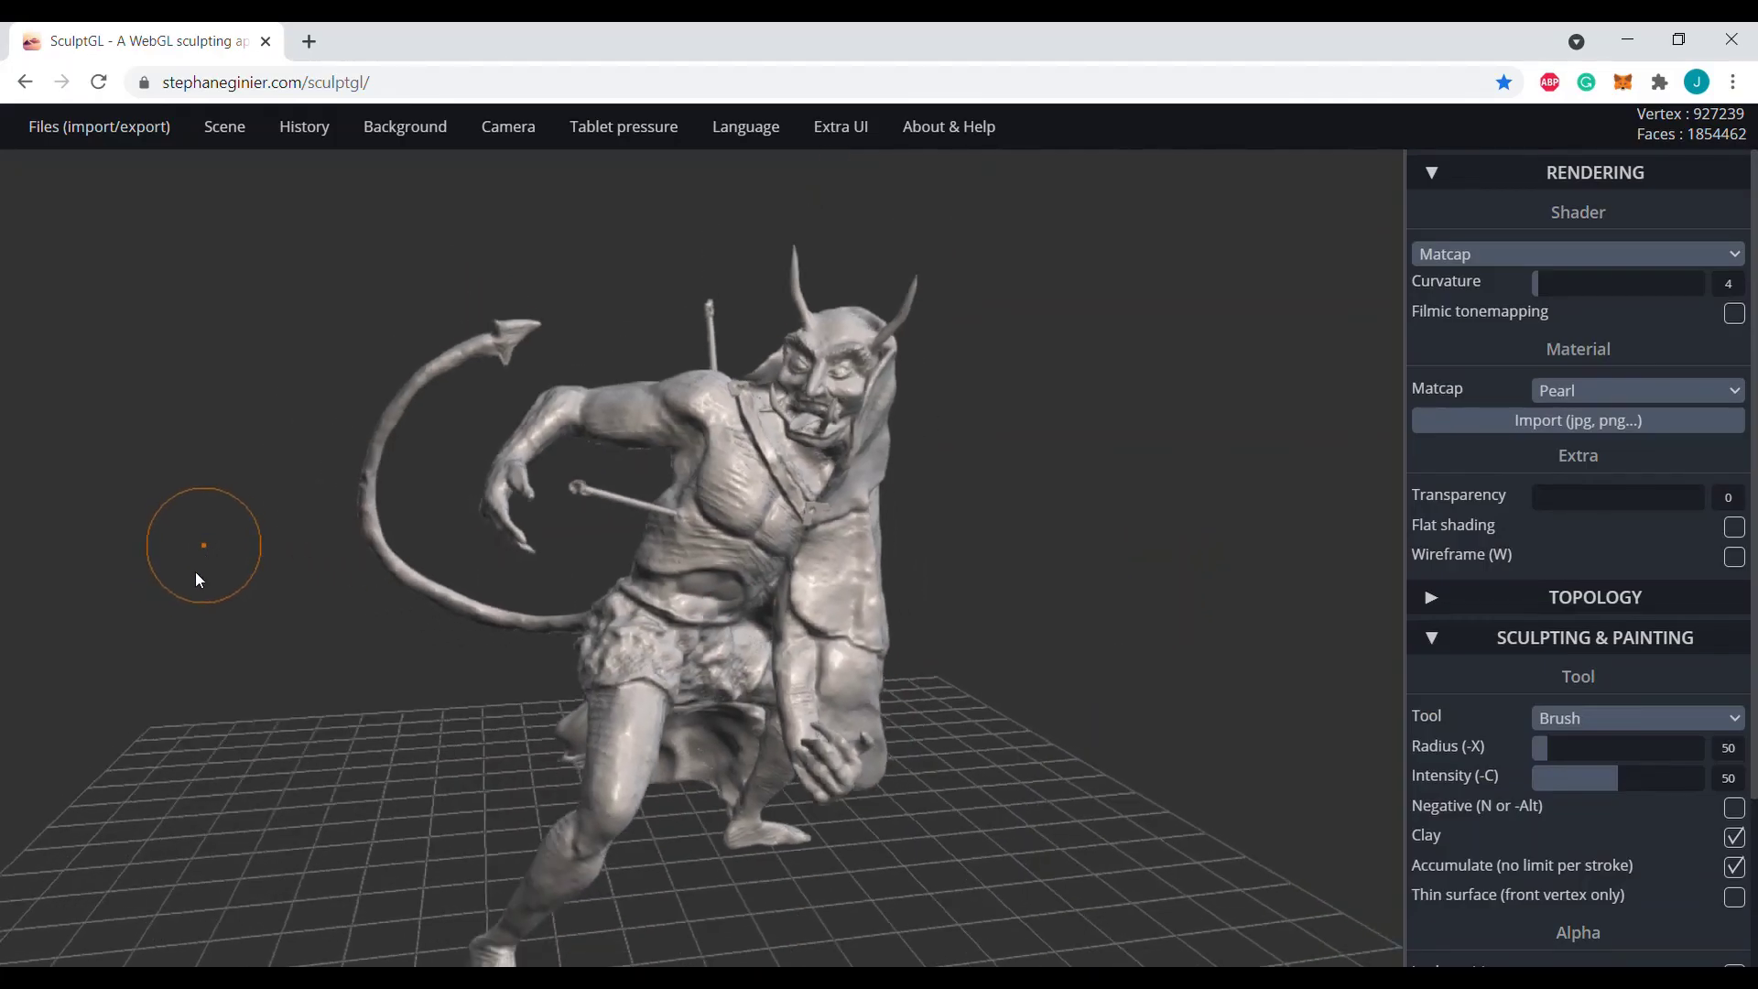
scroll(338, 758, down, 2)
drag(376, 754, 225, 729)
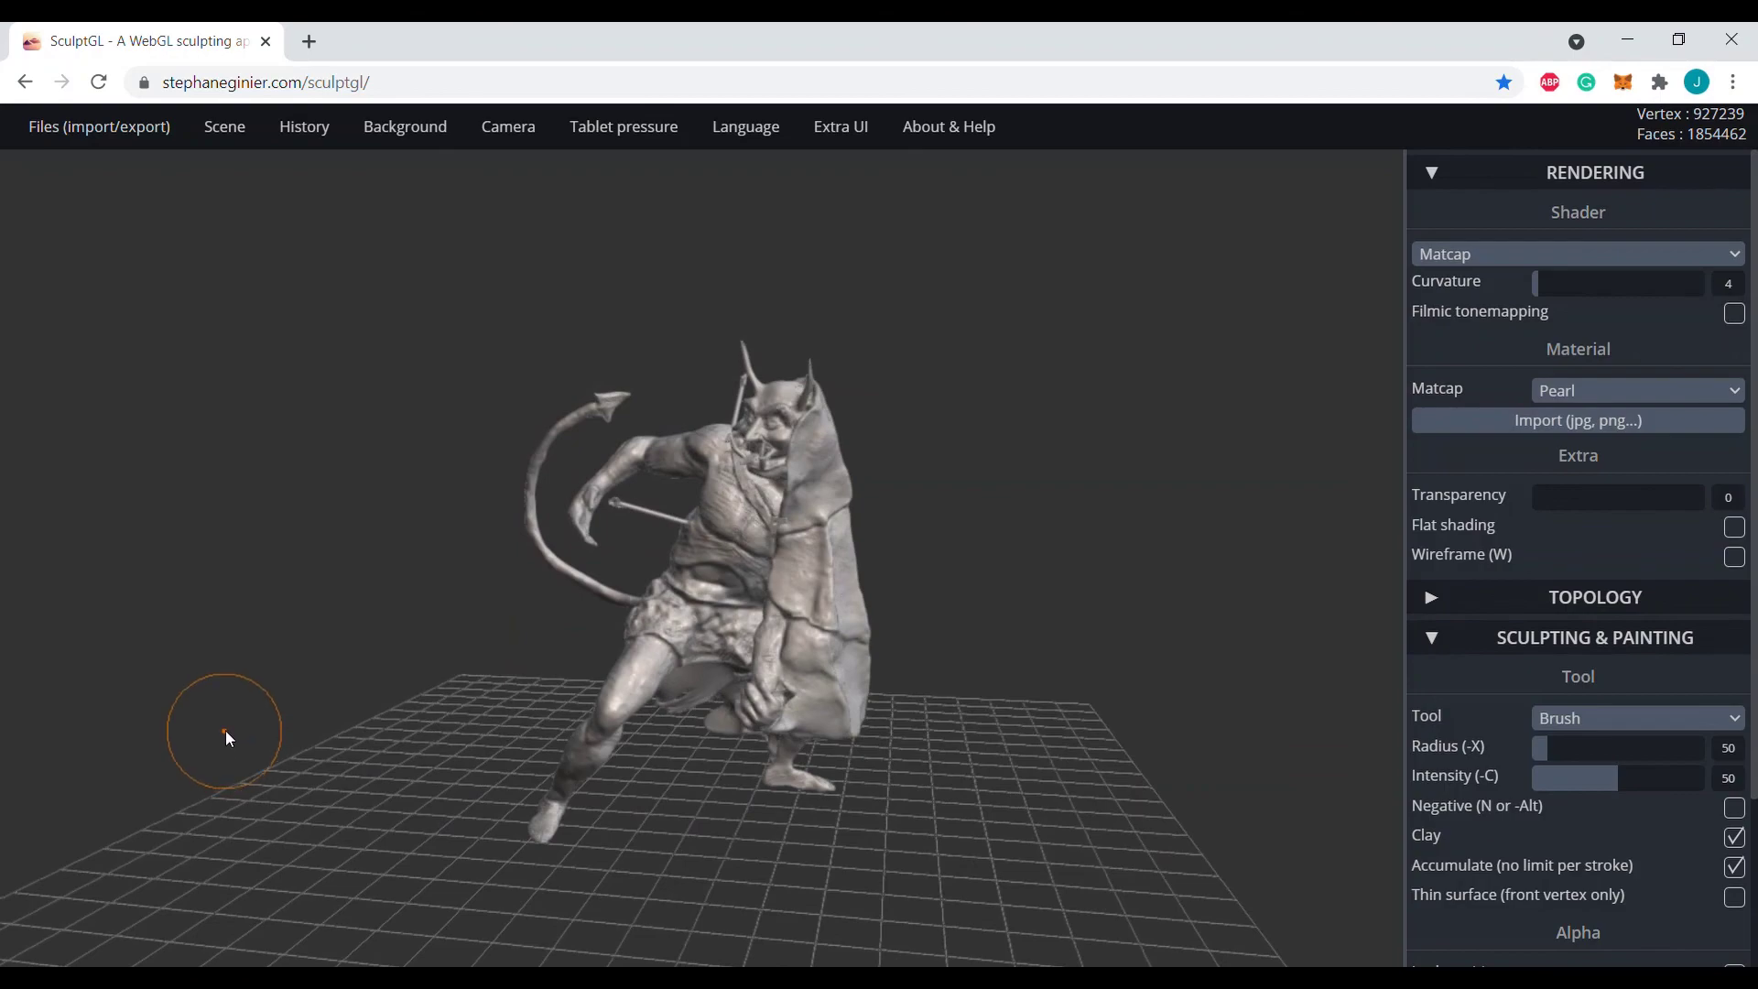
scroll(227, 727, up, 2)
scroll(227, 724, up, 3)
scroll(227, 723, up, 2)
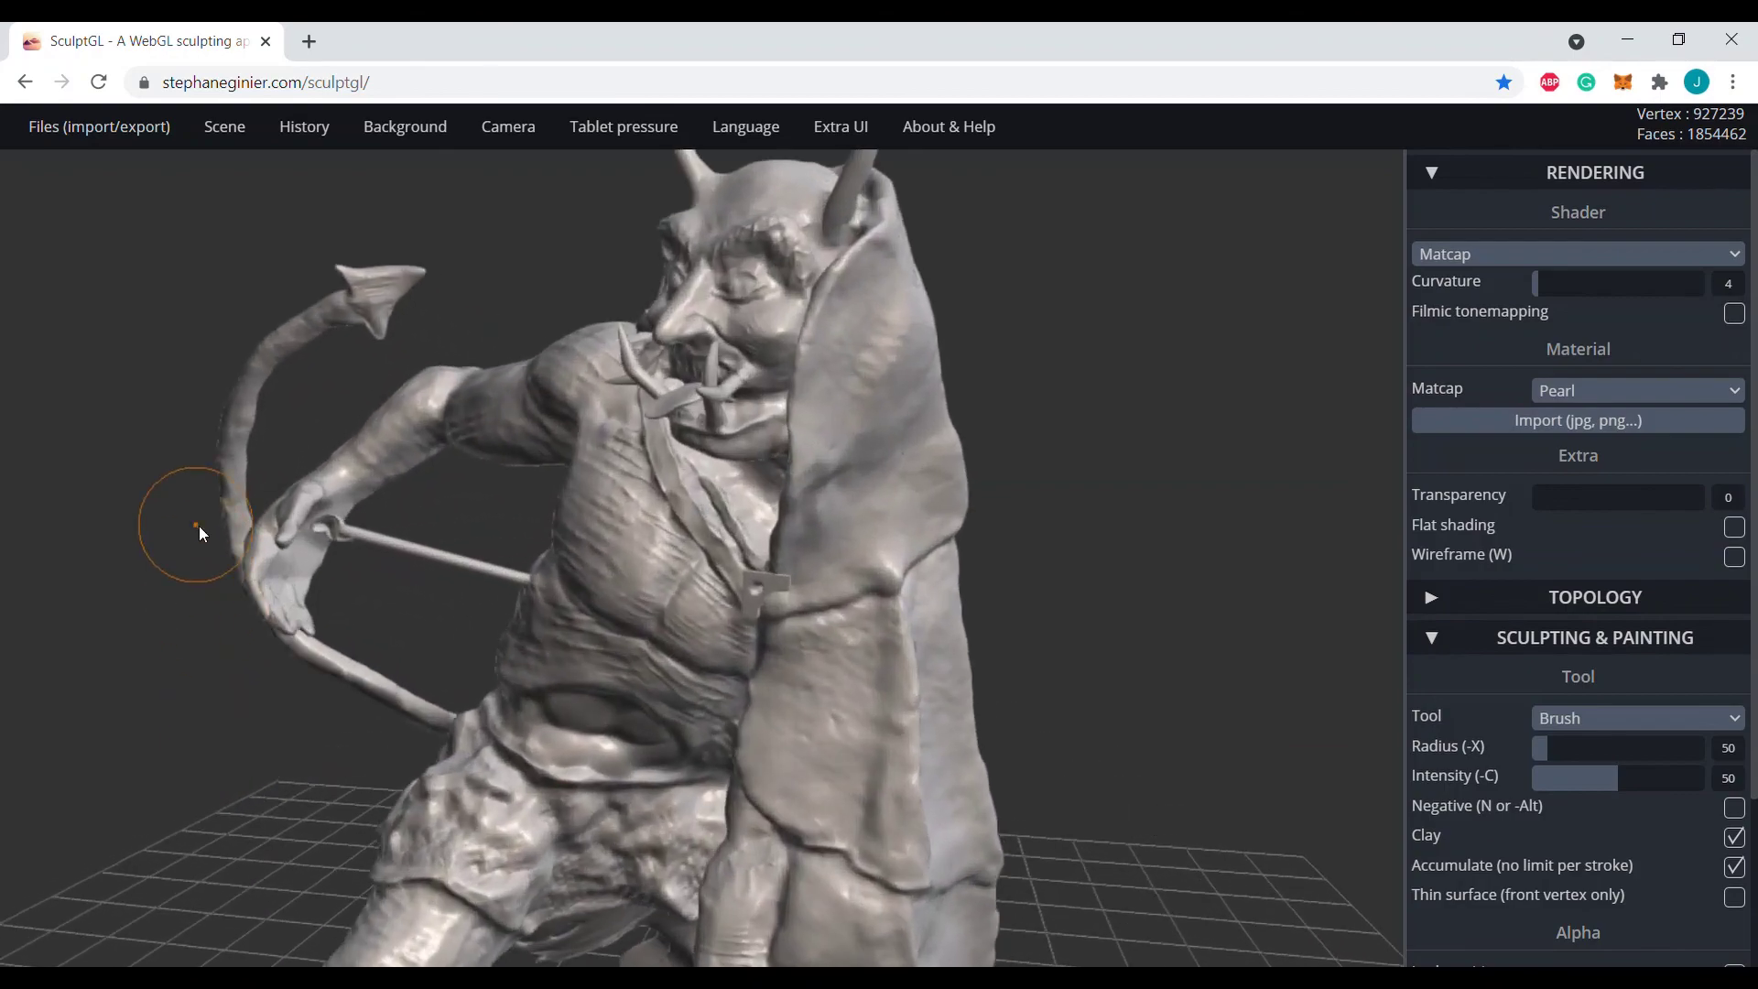
scroll(480, 564, up, 4)
right_drag(641, 537, 214, 531)
scroll(275, 558, down, 3)
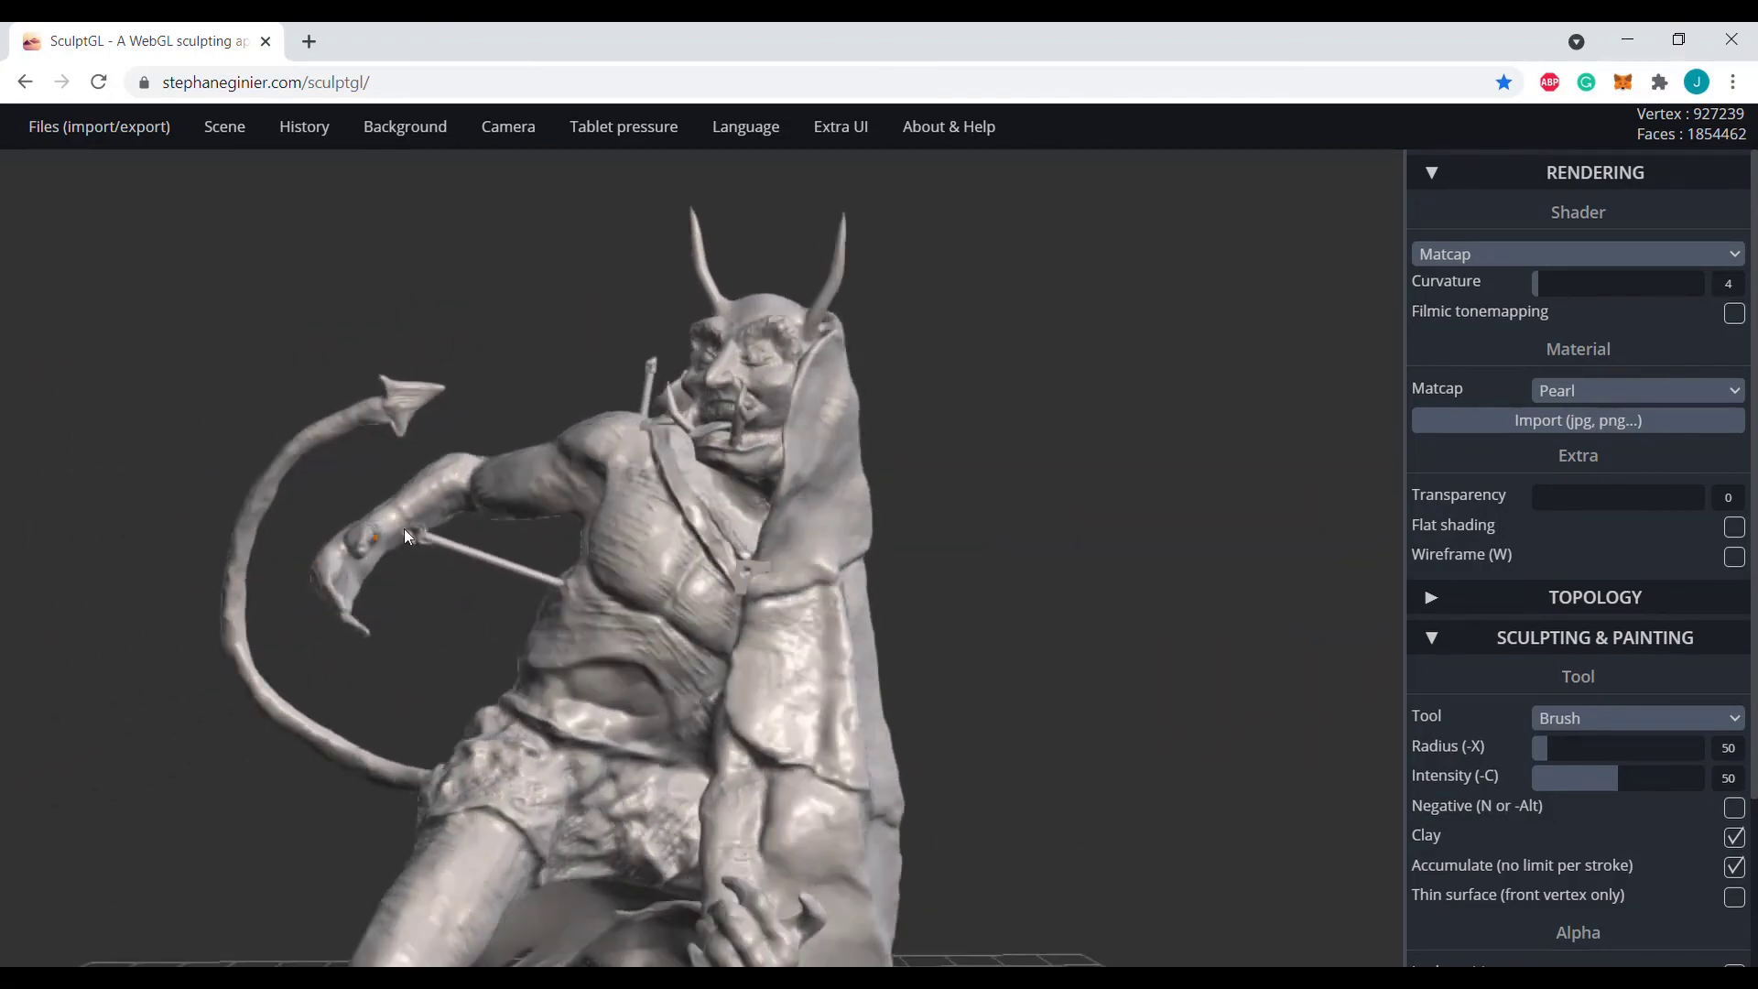